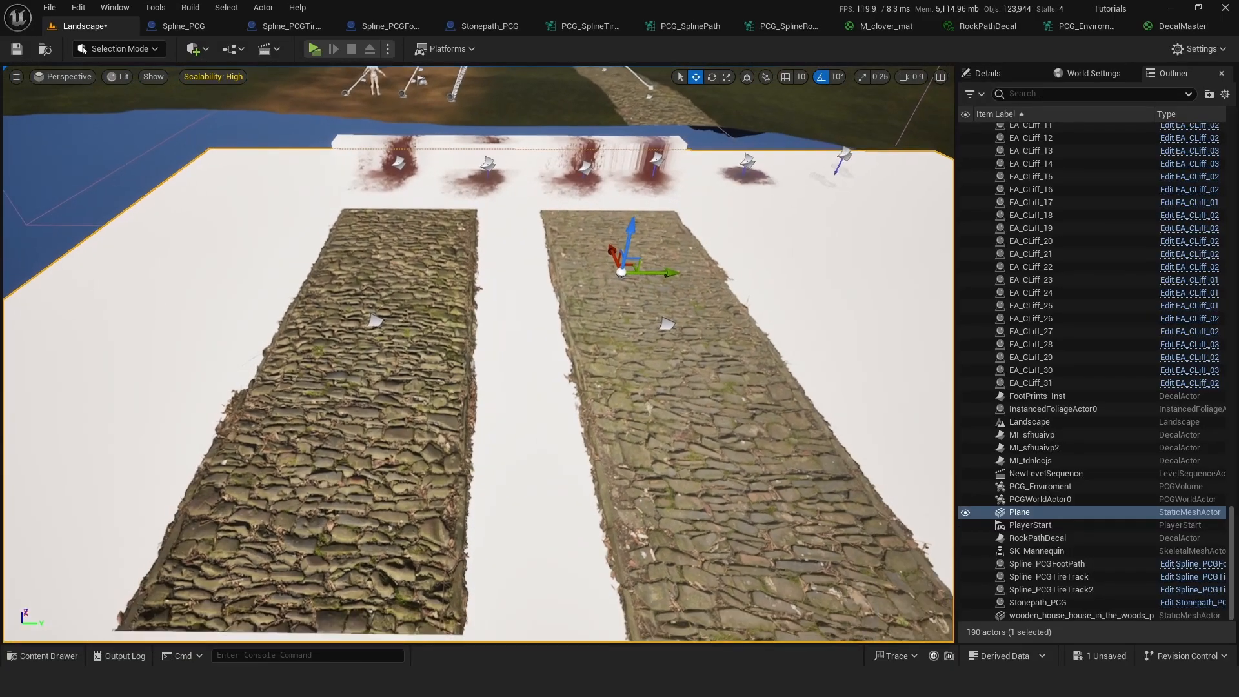
Step: Compare the RockPathDecal and MI_tdnlccjs cobblestone decals on the white plane
{"action": "right_click_drag", "start_coordinate": [354, 355], "coordinate": [354, 356]}
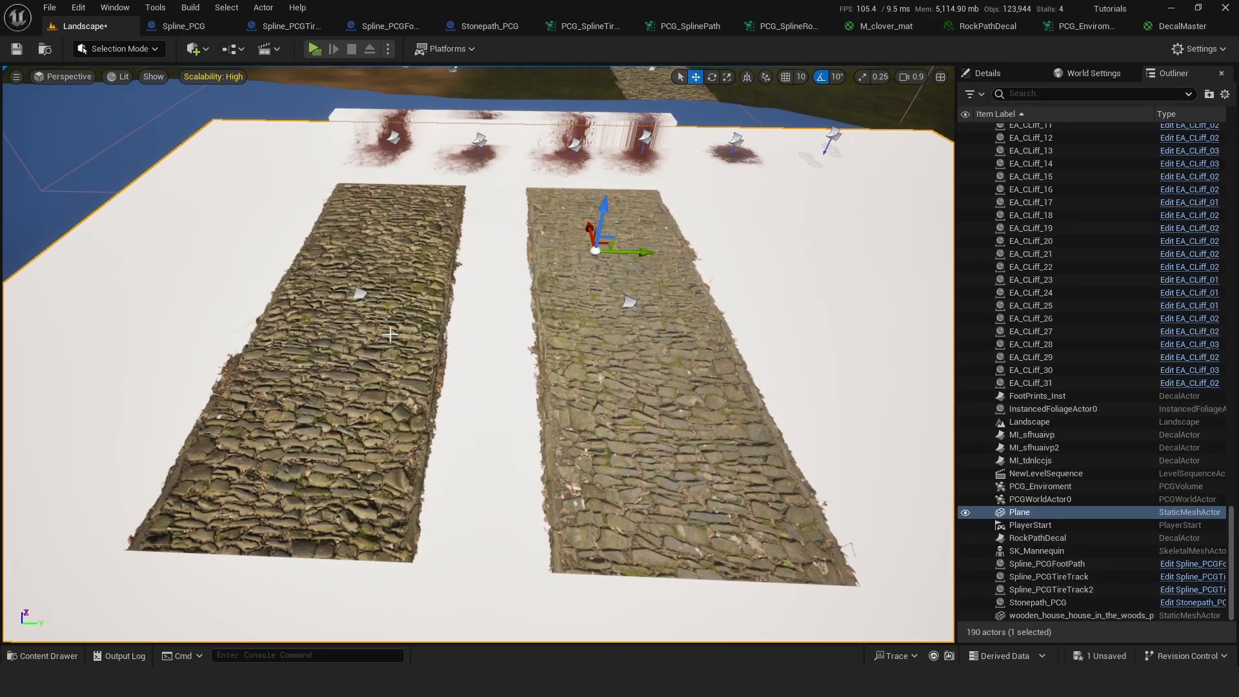
{"action": "left_click", "coordinate": [360, 294]}
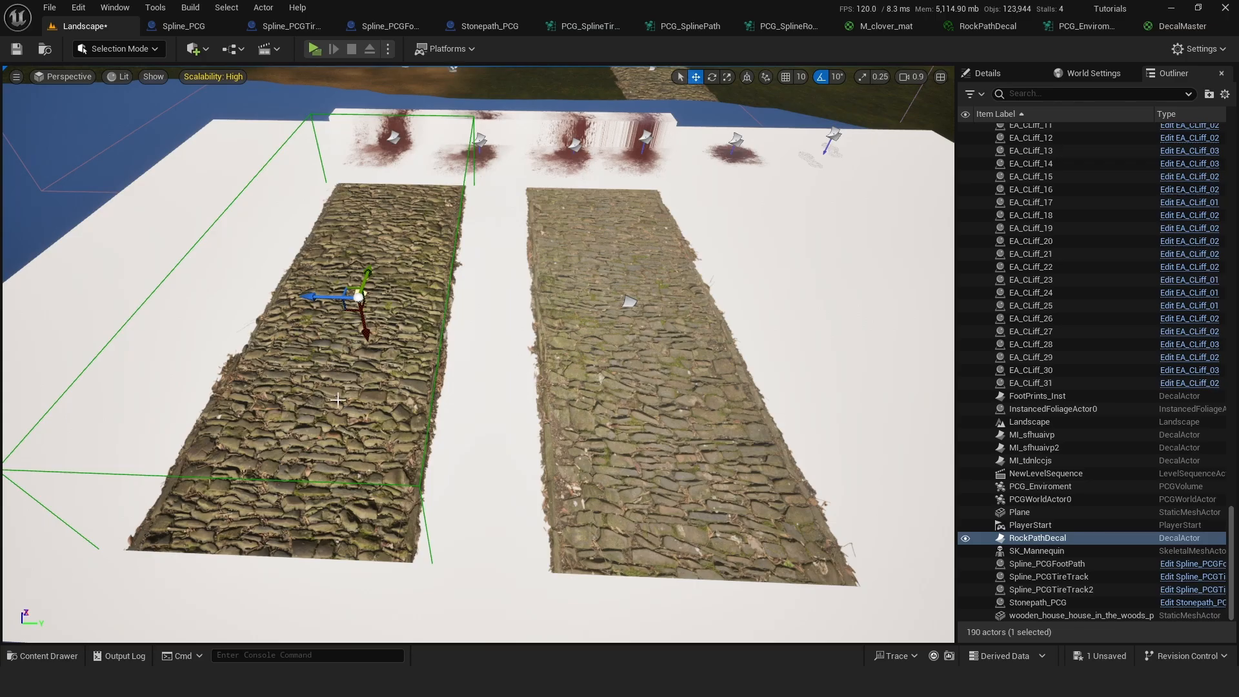
{"action": "left_click", "coordinate": [630, 302]}
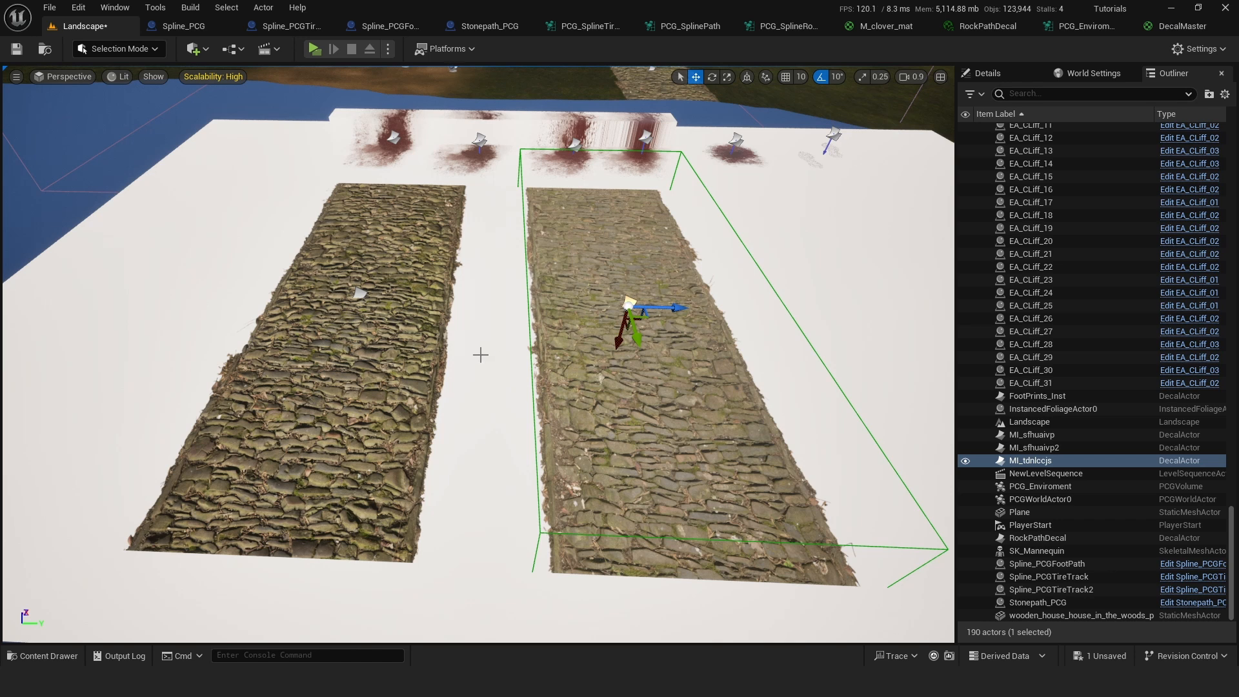
{"action": "key", "text": "a"}
{"action": "right_click_drag", "start_coordinate": [481, 355], "coordinate": [481, 319]}
{"action": "left_click", "coordinate": [390, 326]}
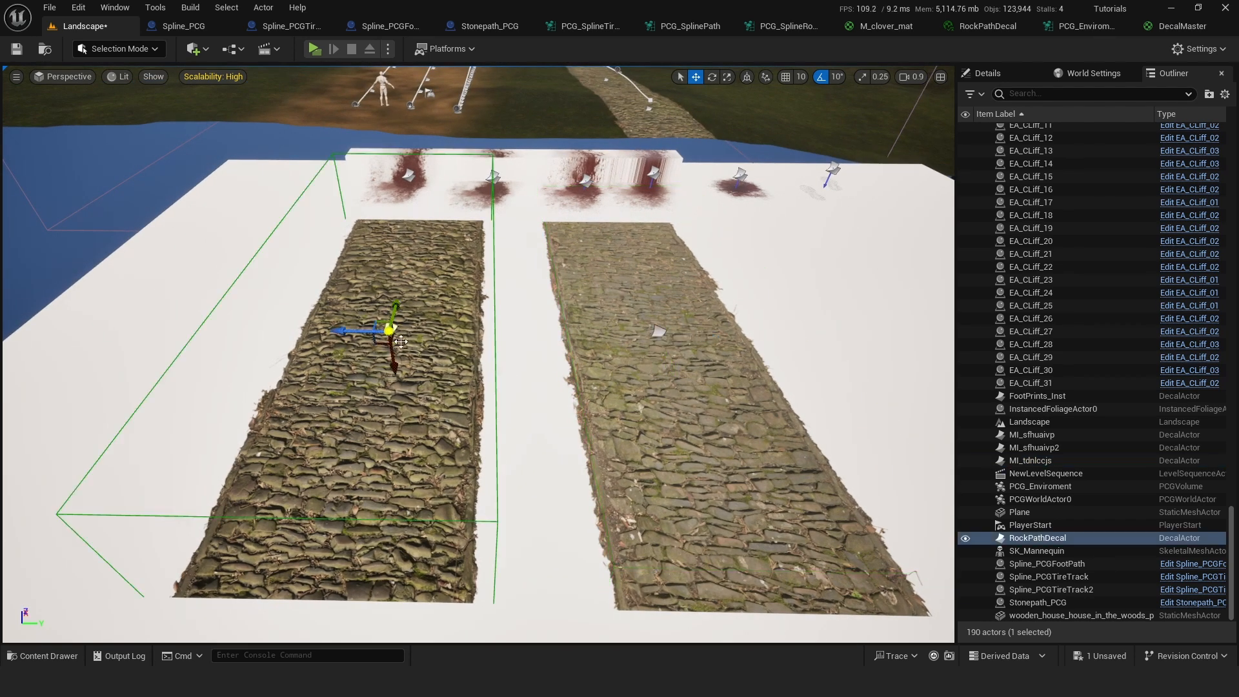
{"action": "right_click_drag", "start_coordinate": [390, 326], "coordinate": [390, 294]}
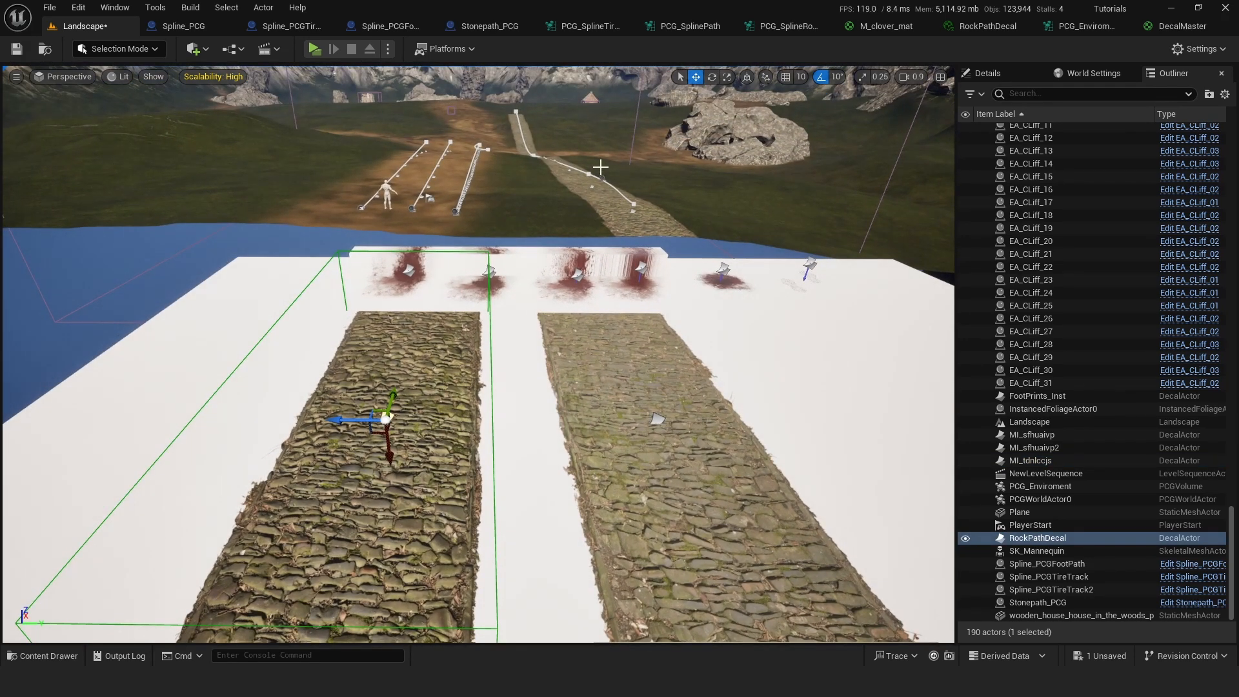
Step: Inspect the BloodStain3 decal and the footprint decal at the far edge of the white plane
{"action": "key", "text": "d"}
{"action": "mouse_move", "coordinate": [484, 293]}
{"action": "right_mouse_down"}
{"action": "mouse_move", "coordinate": [510, 267]}
{"action": "mouse_move", "coordinate": [520, 329]}
{"action": "mouse_move", "coordinate": [522, 297]}
{"action": "mouse_move", "coordinate": [478, 285]}
{"action": "right_mouse_up"}
{"action": "key", "text": "w"}
{"action": "key", "text": "s"}
{"action": "left_click", "coordinate": [485, 345]}
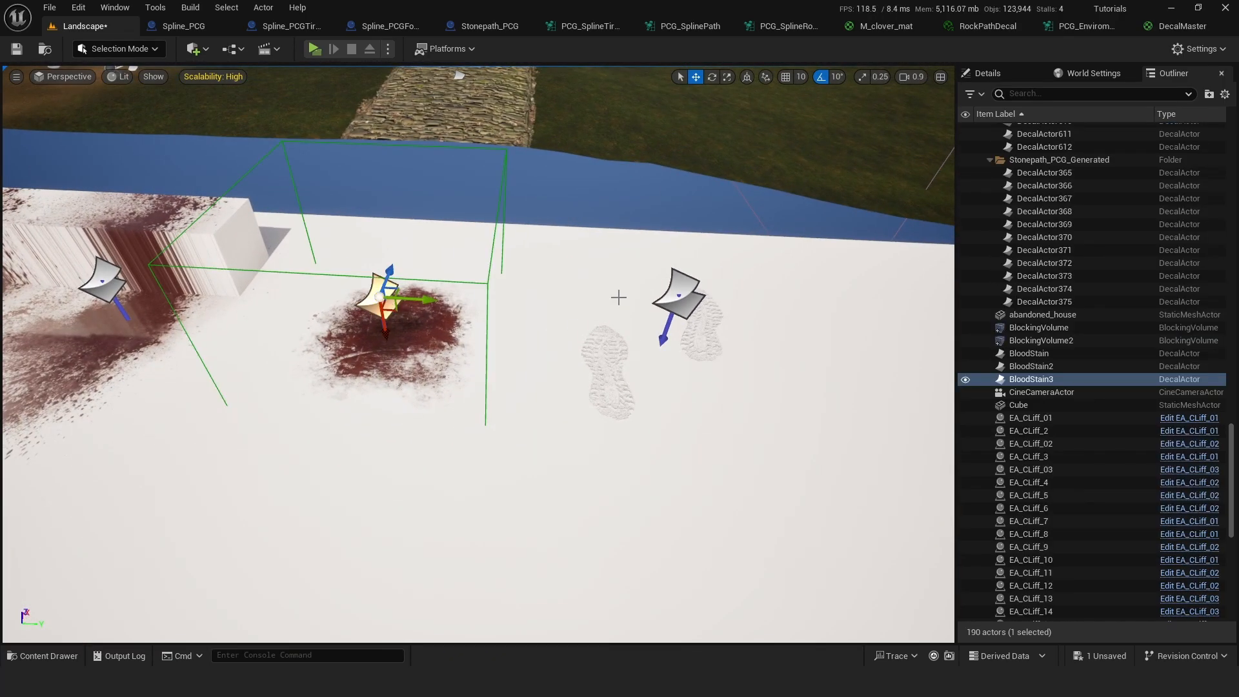
{"action": "left_click", "coordinate": [680, 294]}
{"action": "right_click_drag", "start_coordinate": [646, 395], "coordinate": [675, 363]}
Step: Examine the spline paths on the landscape and select the first tire track decal at the near end of its spline
{"action": "right_click_drag", "start_coordinate": [585, 390], "coordinate": [729, 407]}
{"action": "key", "text": "w"}
{"action": "right_click_drag", "start_coordinate": [480, 463], "coordinate": [424, 491]}
{"action": "key", "text": "s"}
{"action": "right_click_drag", "start_coordinate": [537, 459], "coordinate": [413, 455]}
{"action": "key", "text": "s"}
{"action": "key", "text": "a"}
{"action": "key", "text": "w"}
{"action": "key", "text": "w"}
{"action": "left_click", "coordinate": [455, 387]}
{"action": "right_click_drag", "start_coordinate": [358, 379], "coordinate": [326, 364]}
{"action": "key", "text": "s"}
{"action": "right_click_drag", "start_coordinate": [311, 260], "coordinate": [314, 260]}
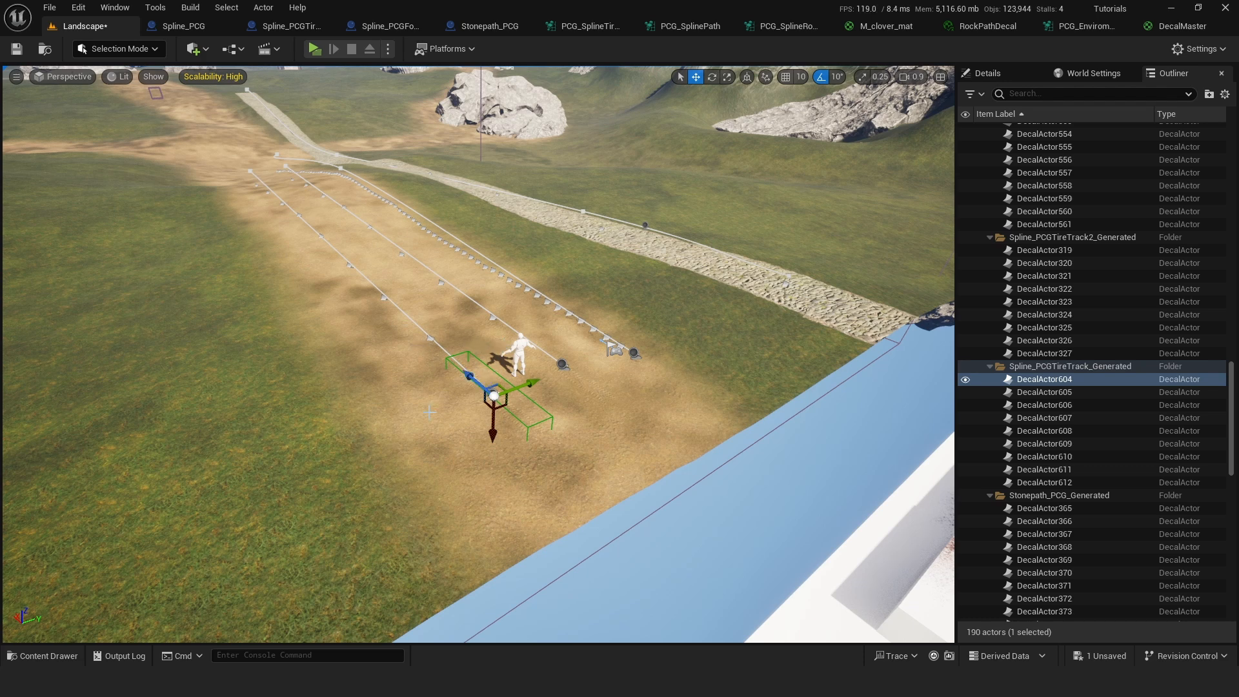
Step: Compare the cobblestone decals on the plane with the spline-based paths across the landscape
{"action": "key", "text": "a"}
{"action": "right_click_drag", "start_coordinate": [429, 412], "coordinate": [478, 402]}
{"action": "key", "text": "d"}
{"action": "right_click_drag", "start_coordinate": [273, 321], "coordinate": [236, 342]}
{"action": "right_click_drag", "start_coordinate": [446, 380], "coordinate": [384, 381]}
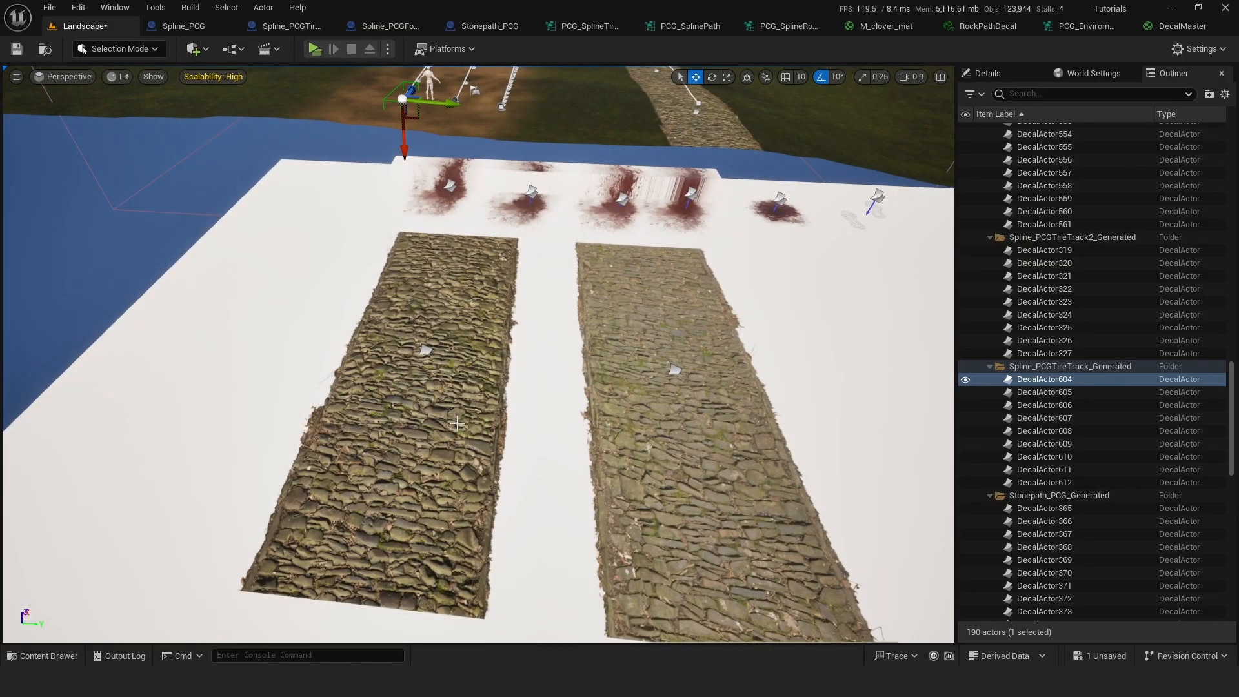
{"action": "mouse_move", "coordinate": [458, 424]}
{"action": "right_mouse_down"}
{"action": "mouse_move", "coordinate": [462, 335]}
{"action": "mouse_move", "coordinate": [456, 408]}
{"action": "right_mouse_up"}
{"action": "key", "text": "w"}
{"action": "key", "text": "e"}
{"action": "key", "text": "s"}
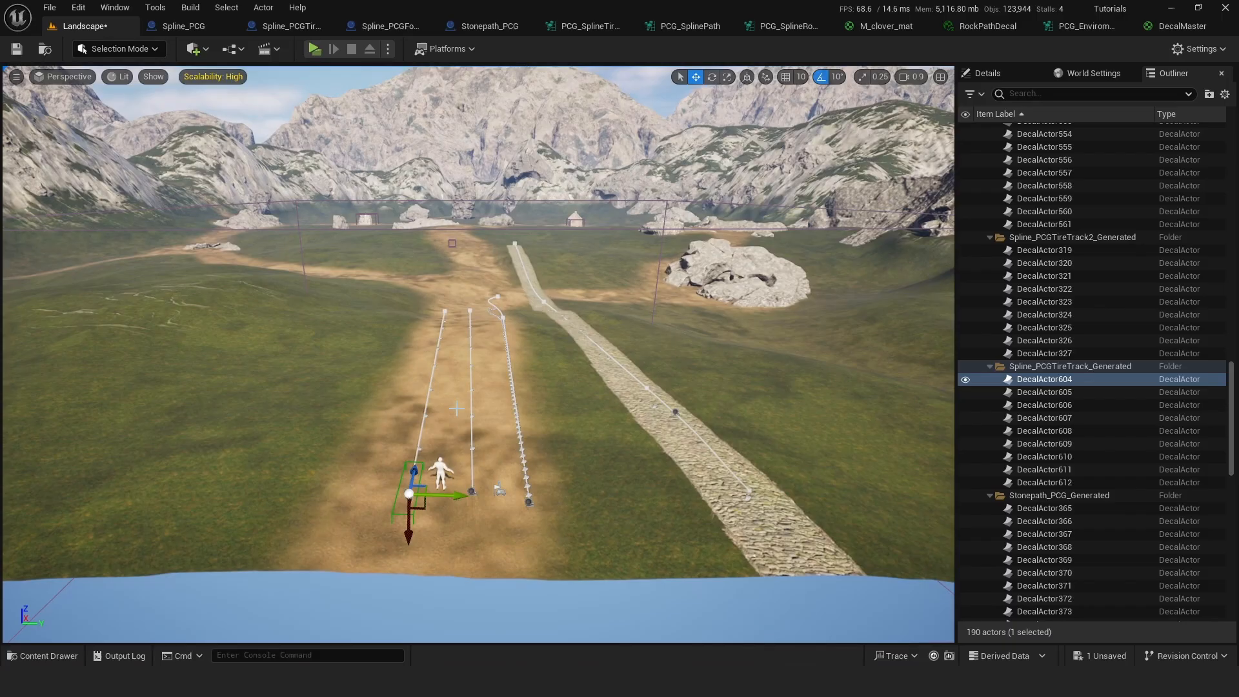
Step: Generate the forest vegetation of the PCG_Enviroment volume
{"action": "left_click", "coordinate": [271, 231]}
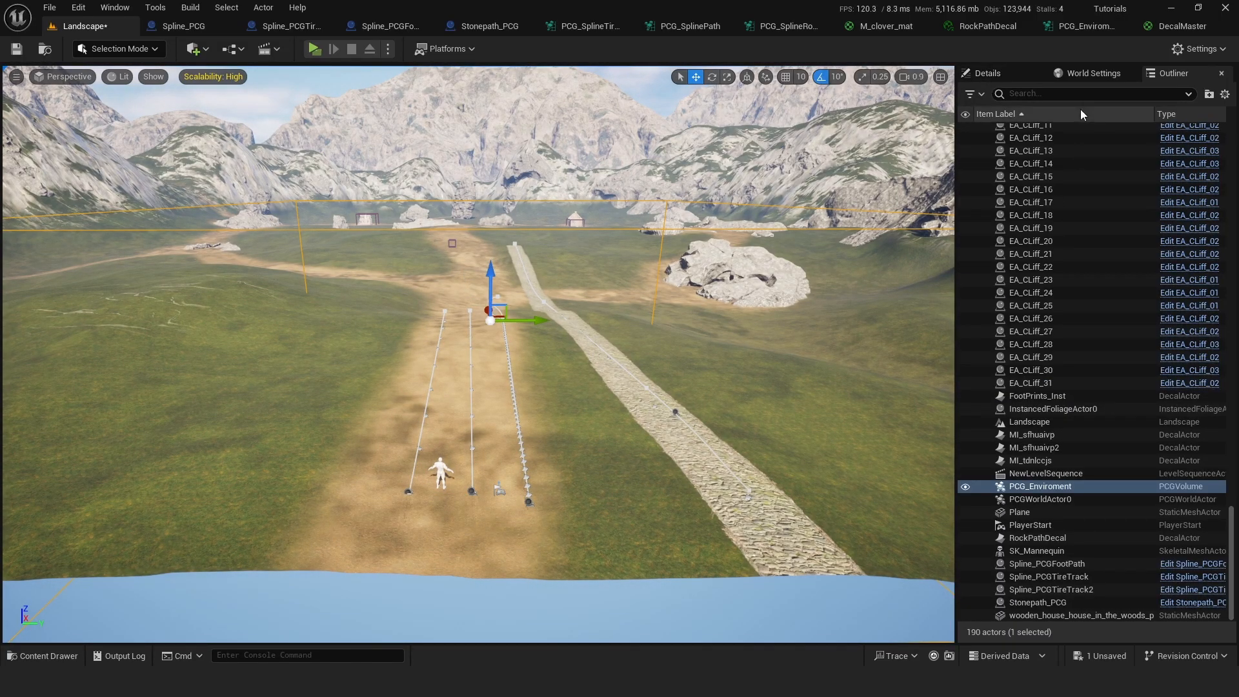
{"action": "left_click", "coordinate": [987, 73]}
{"action": "left_click", "coordinate": [1154, 363]}
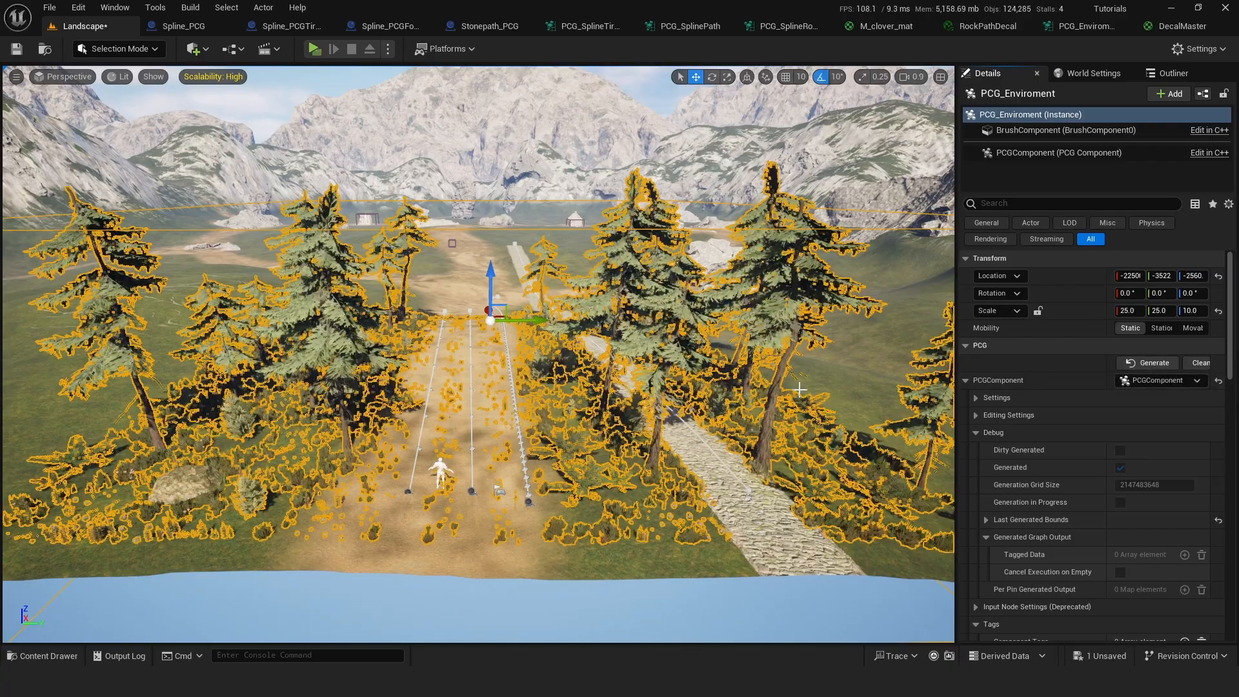
Step: Inspect how the generated vegetation surrounds the tire track and footprint splines on the dirt path
{"action": "mouse_move", "coordinate": [800, 390]}
{"action": "right_mouse_down"}
{"action": "mouse_move", "coordinate": [792, 465]}
{"action": "mouse_move", "coordinate": [791, 406]}
{"action": "right_mouse_up"}
{"action": "key", "text": "w"}
{"action": "key", "text": "a"}
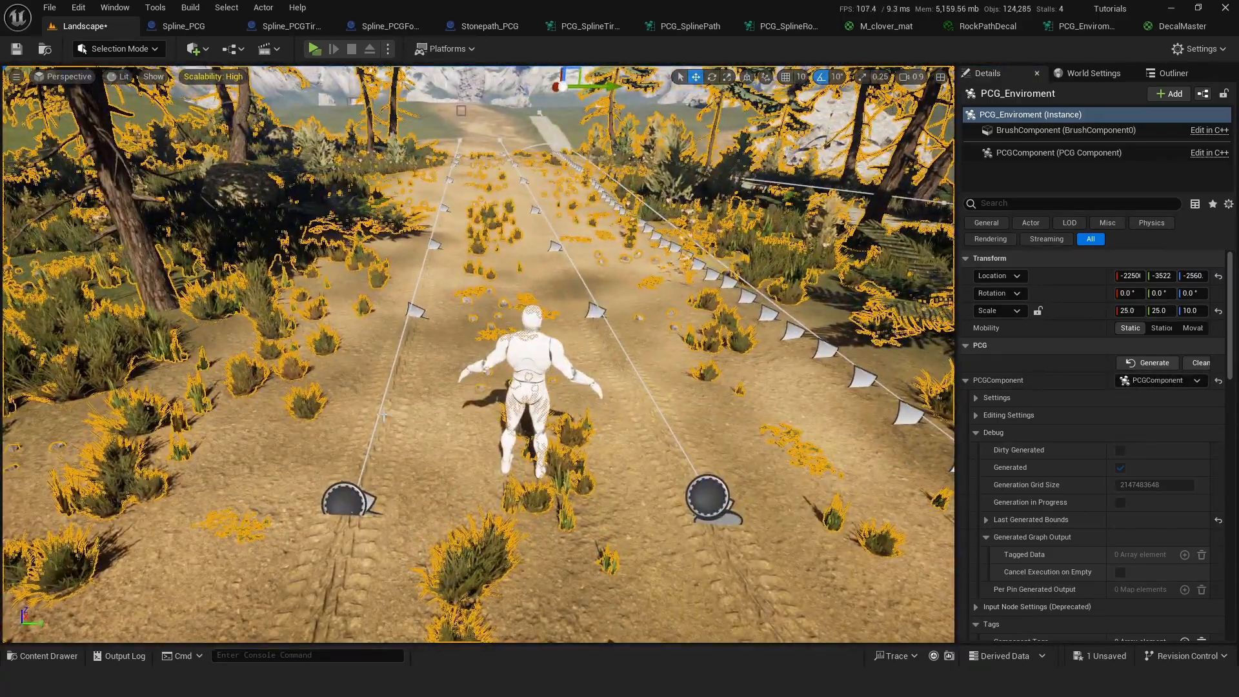
{"action": "key", "text": "a"}
{"action": "right_click_drag", "start_coordinate": [383, 416], "coordinate": [379, 395]}
{"action": "key", "text": "q"}
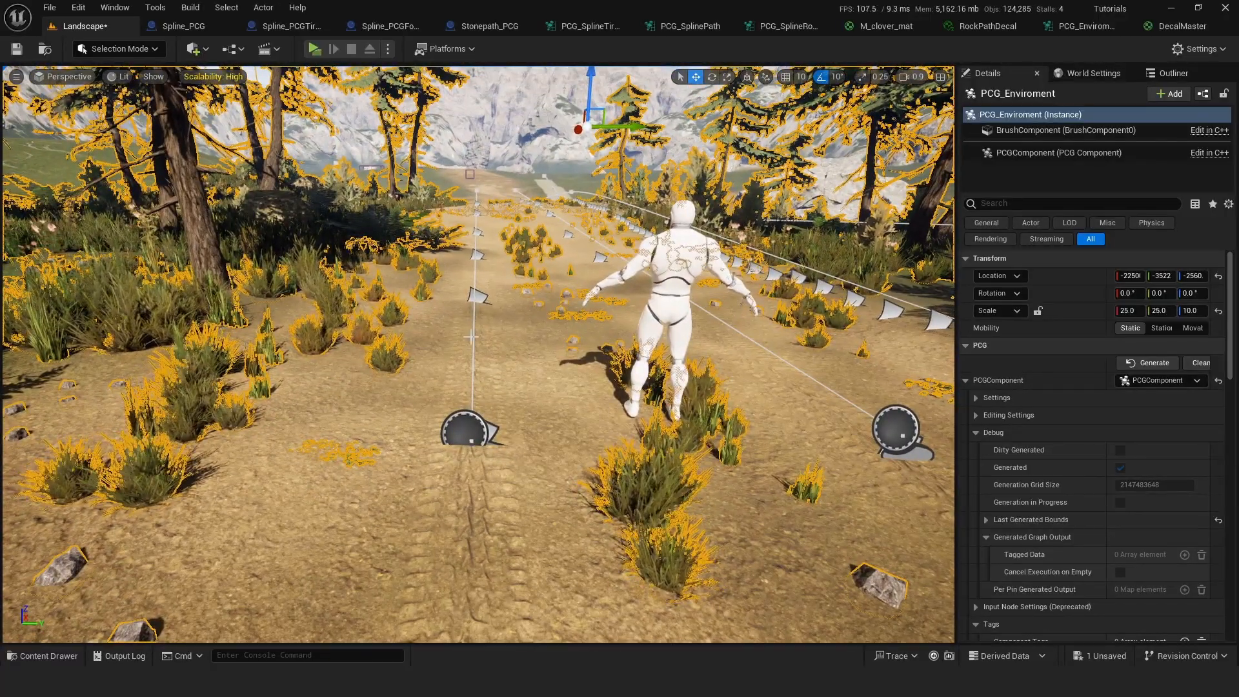
{"action": "mouse_move", "coordinate": [470, 337]}
{"action": "right_mouse_down"}
{"action": "mouse_move", "coordinate": [460, 337]}
{"action": "mouse_move", "coordinate": [489, 344]}
{"action": "right_mouse_up"}
{"action": "key", "text": "e"}
{"action": "key", "text": "s"}
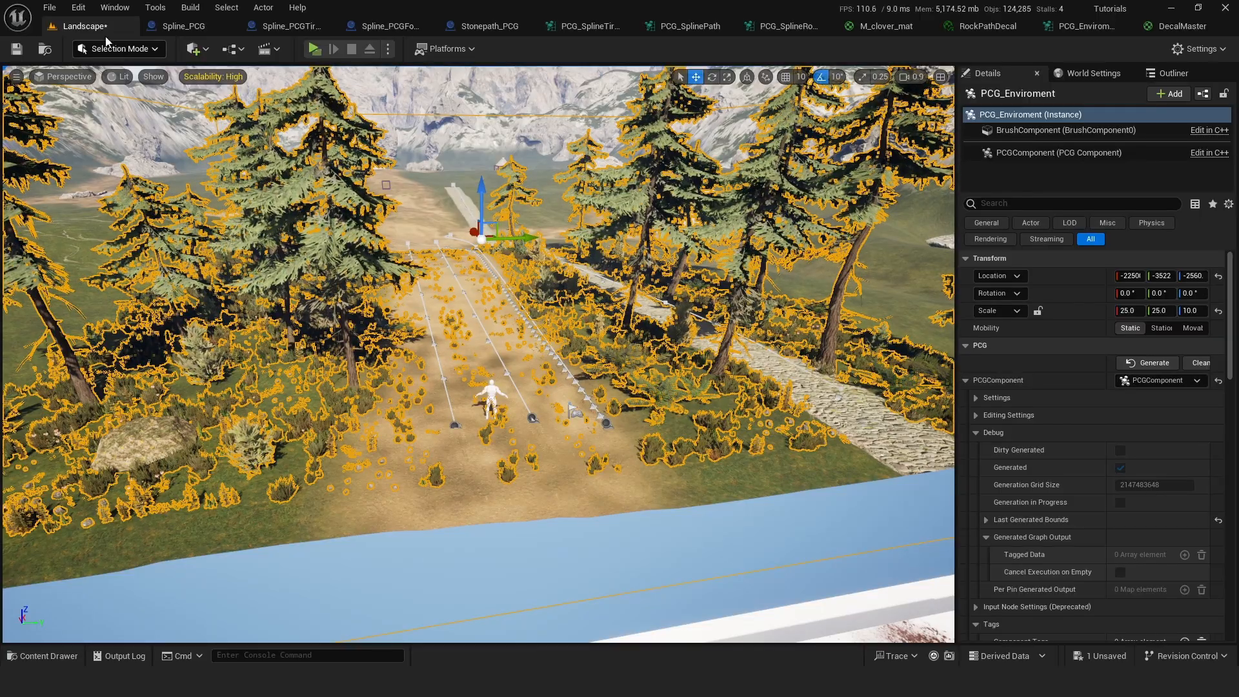
Step: Save the level and clear the generated vegetation from the PCG_Enviroment volume
{"action": "left_click", "coordinate": [50, 8]}
{"action": "left_click", "coordinate": [96, 161]}
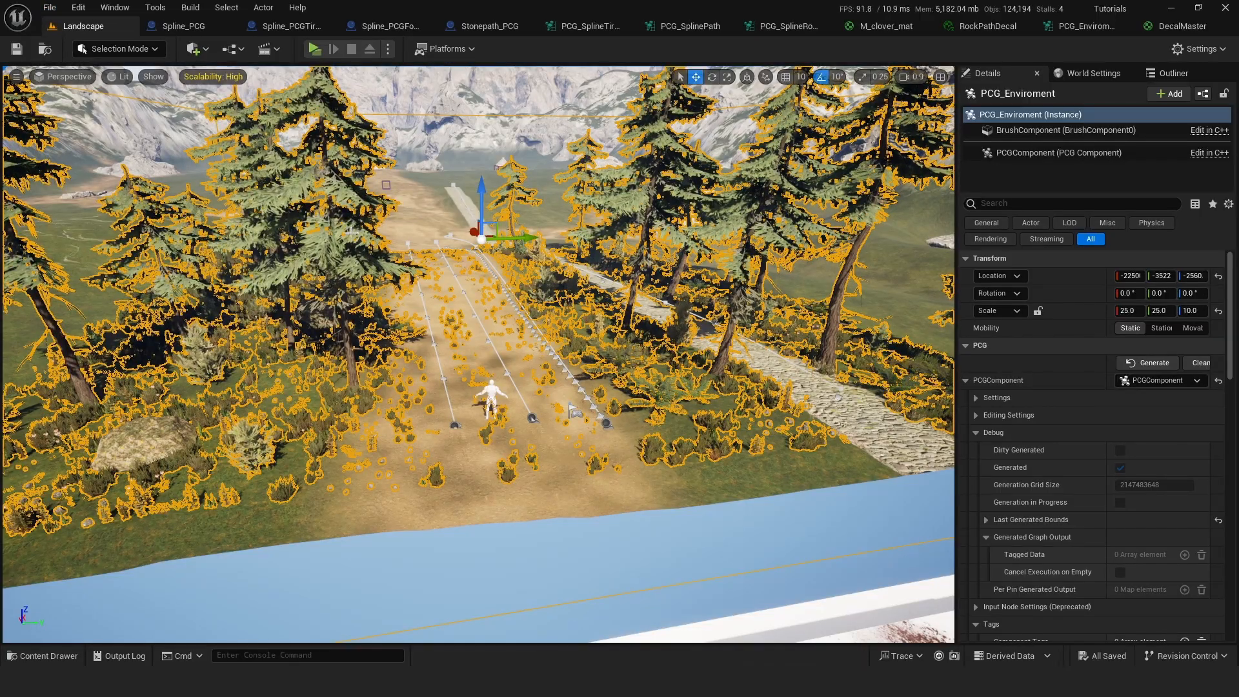
{"action": "left_click", "coordinate": [1196, 364]}
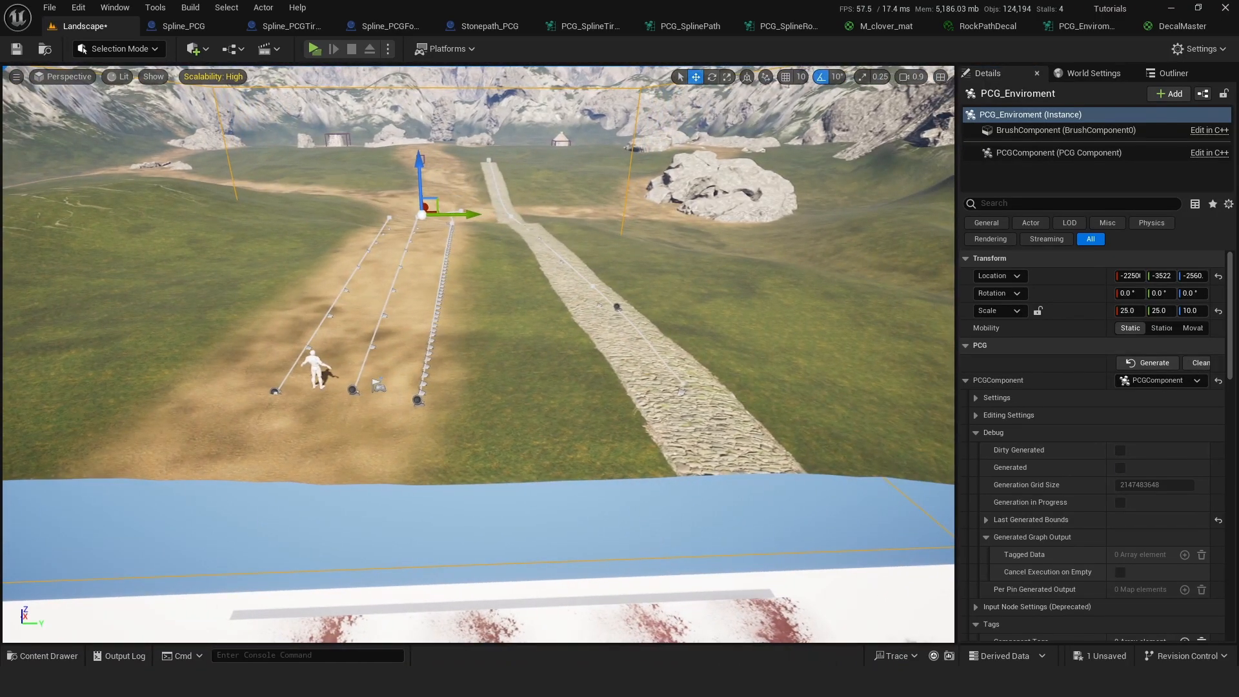
Step: Inspect the tire track and footprint decals on the dirt ground up close
{"action": "left_click", "coordinate": [549, 361]}
{"action": "right_click_drag", "start_coordinate": [549, 362], "coordinate": [775, 424]}
{"action": "right_click_drag", "start_coordinate": [478, 277], "coordinate": [420, 325]}
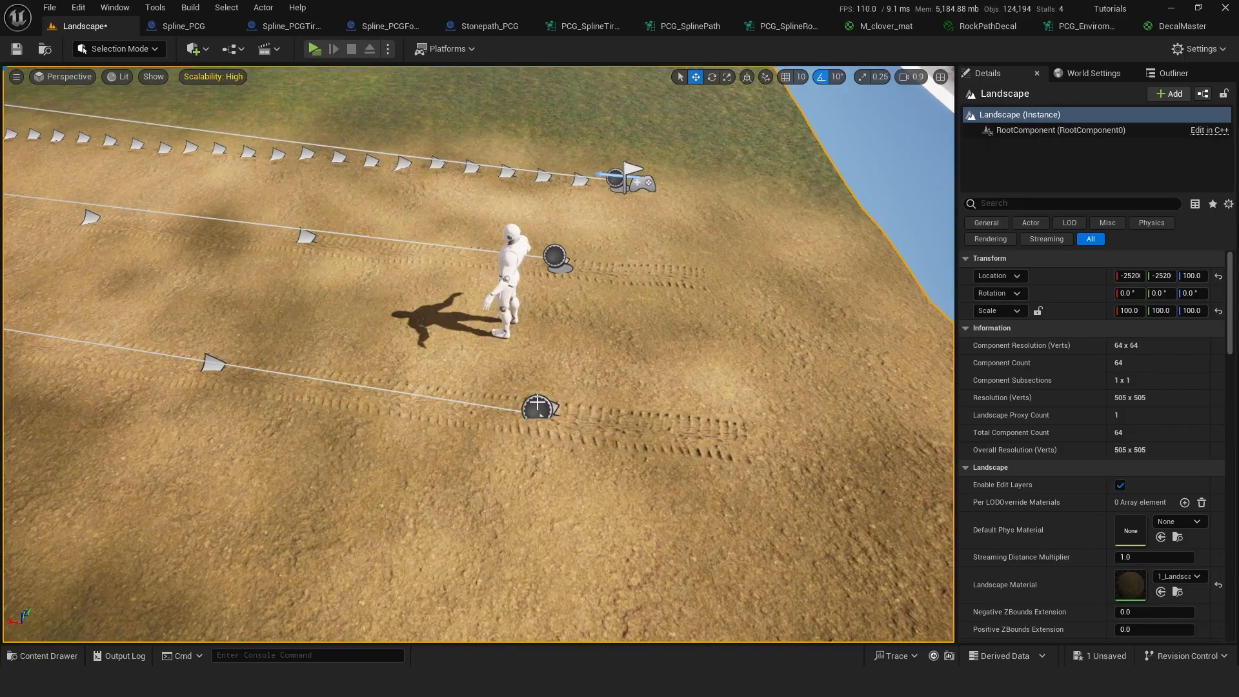
{"action": "right_click_drag", "start_coordinate": [537, 401], "coordinate": [680, 455]}
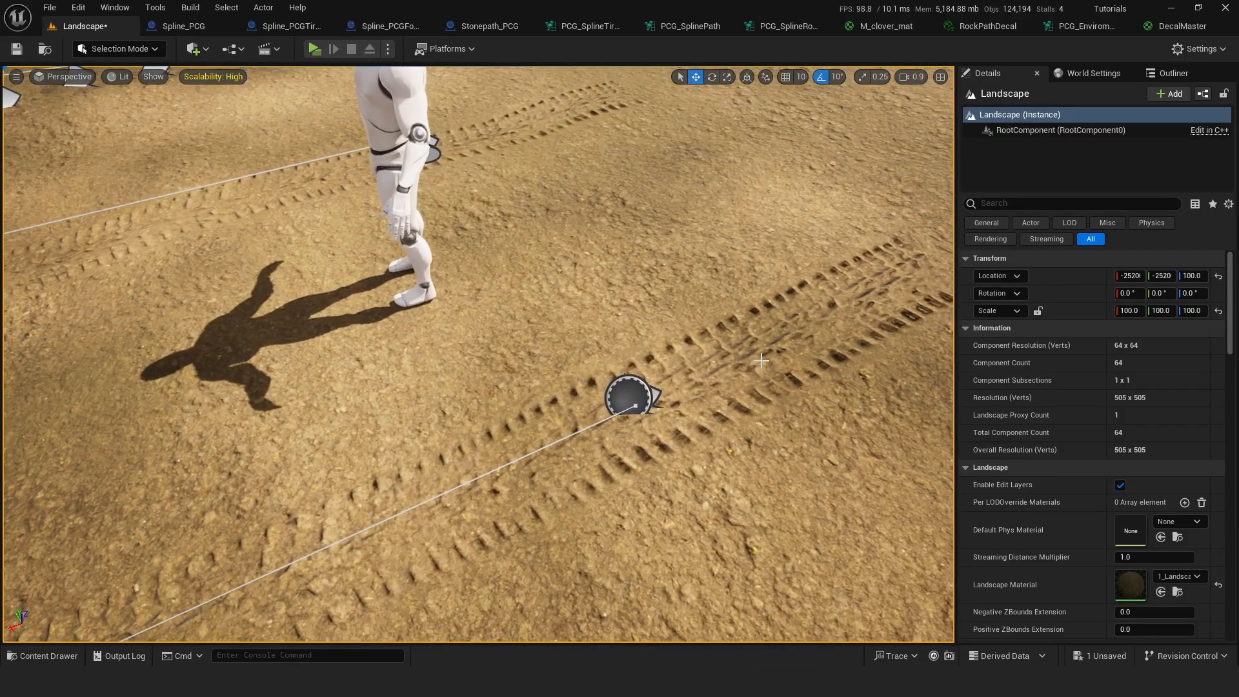
{"action": "right_click_drag", "start_coordinate": [762, 360], "coordinate": [590, 323]}
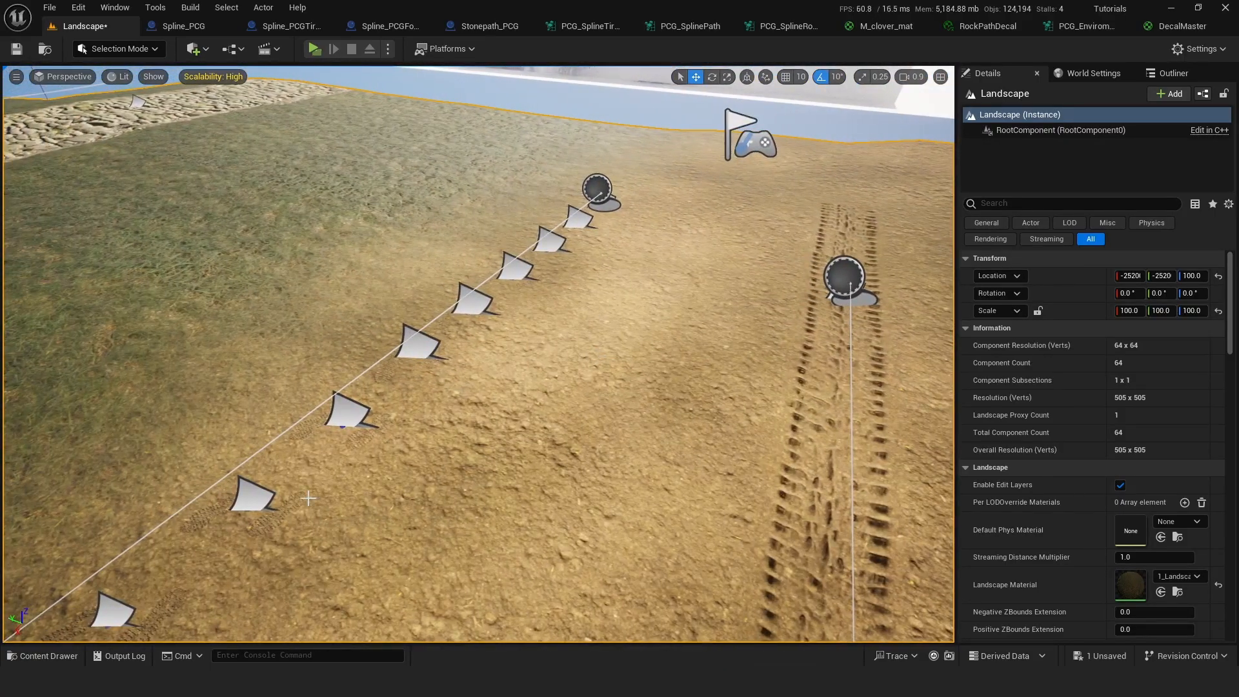
{"action": "right_click_drag", "start_coordinate": [654, 454], "coordinate": [423, 352]}
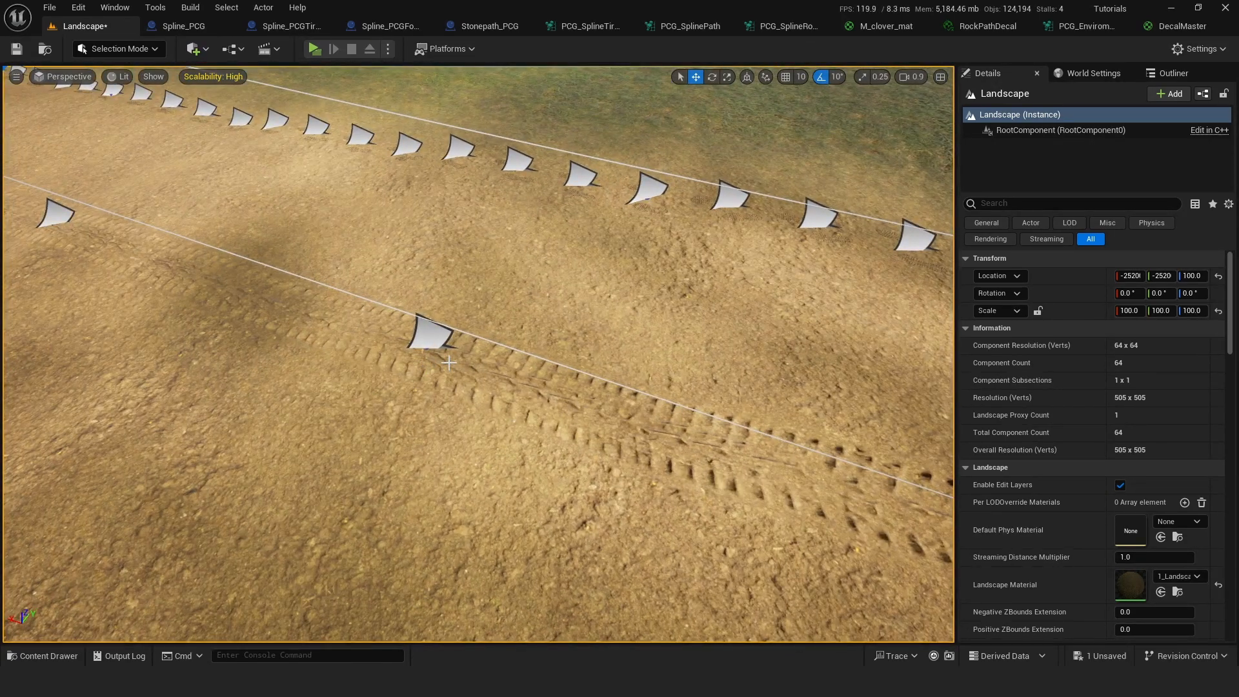
{"action": "right_click_drag", "start_coordinate": [449, 362], "coordinate": [323, 389]}
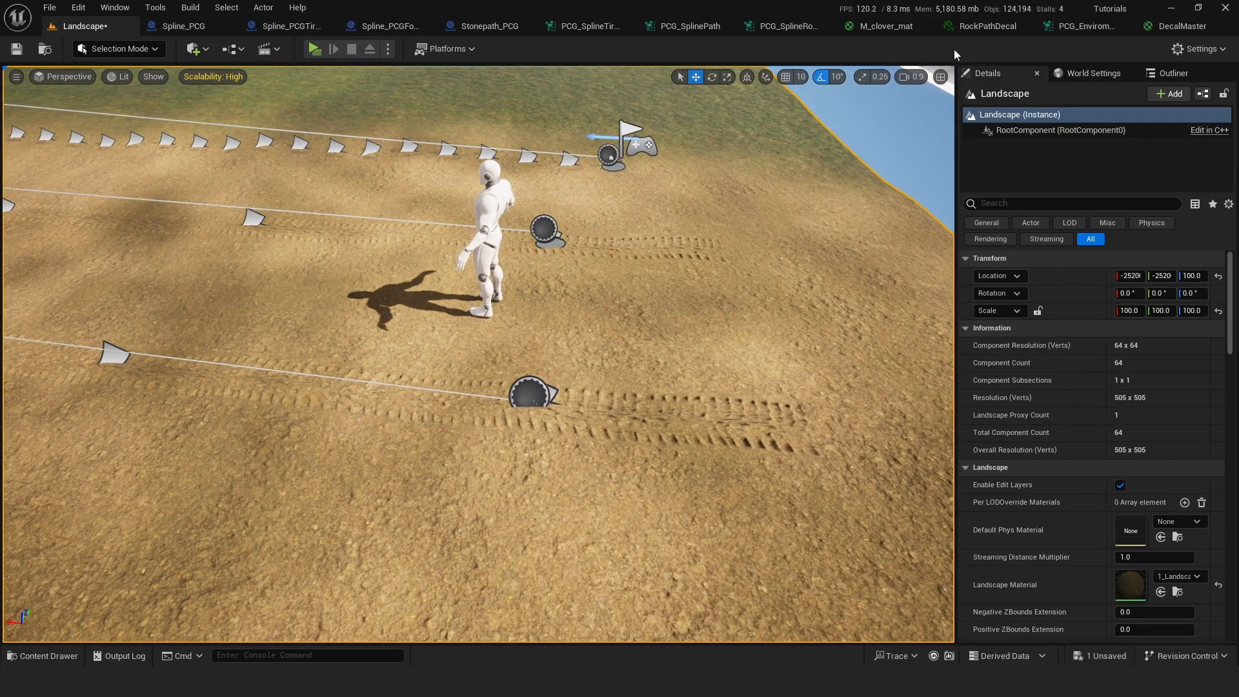
Step: Review the Opacity and Normal connections into MakeMaterialAttributes in the DecalMaster material
{"action": "left_click", "coordinate": [1161, 29]}
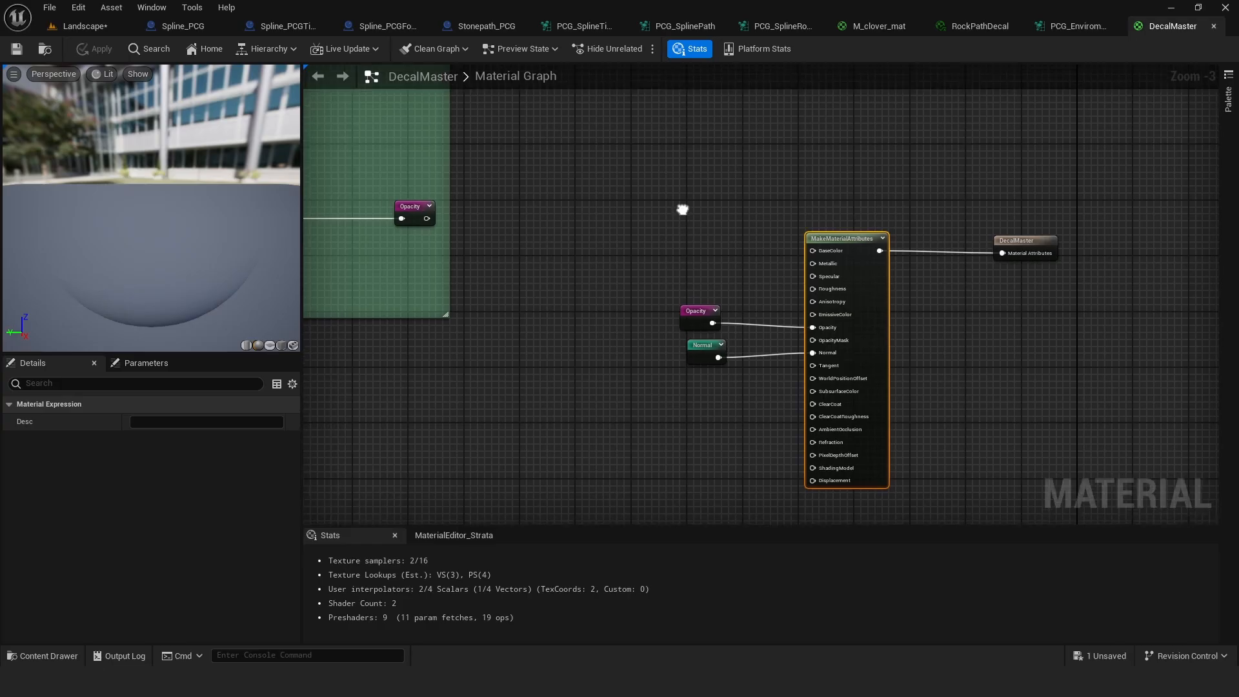
{"action": "right_click_drag", "start_coordinate": [682, 207], "coordinate": [641, 222]}
{"action": "left_click_drag", "start_coordinate": [695, 272], "coordinate": [801, 342]}
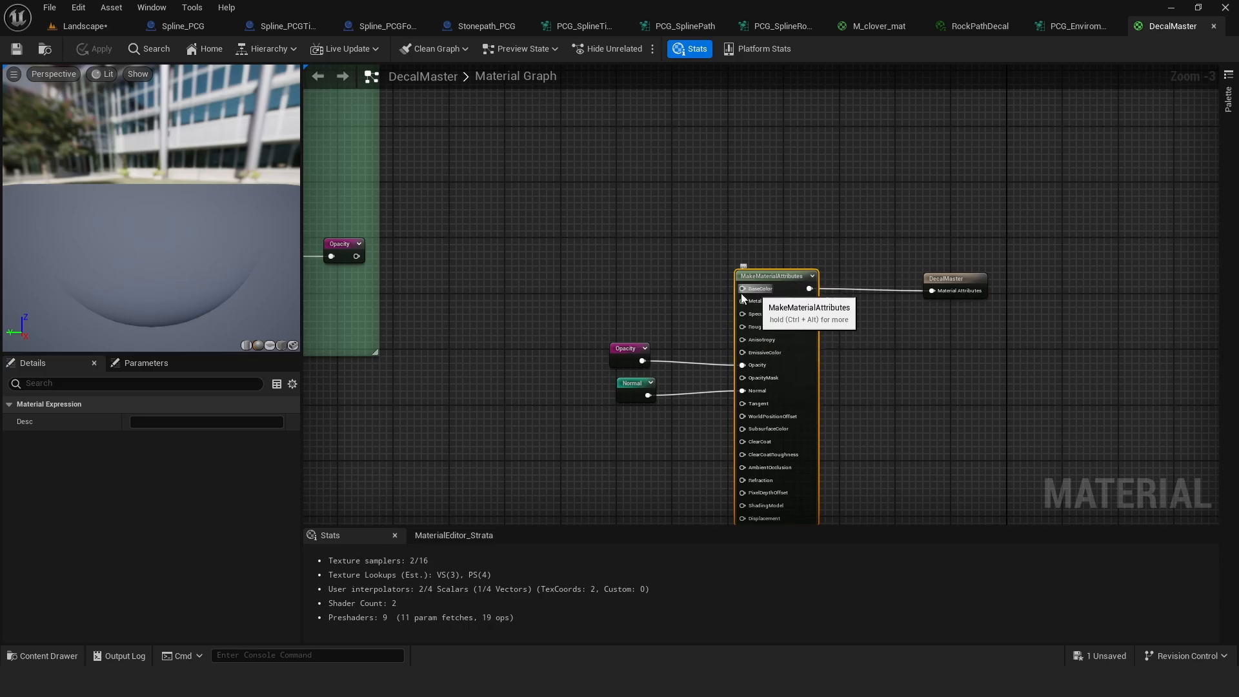
Step: Open the stone path decal's RockPathDecal material instance and its parent material DecalMasterColor from the level
{"action": "left_click", "coordinate": [86, 27]}
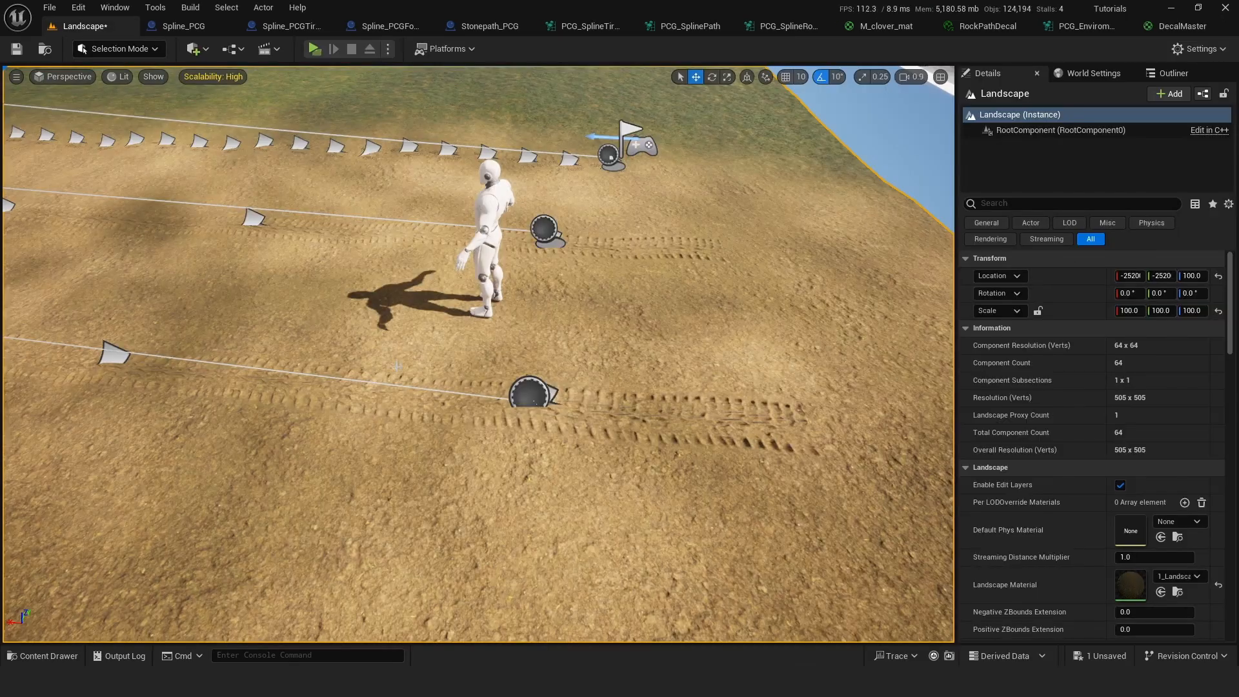
{"action": "right_click_drag", "start_coordinate": [477, 355], "coordinate": [529, 334]}
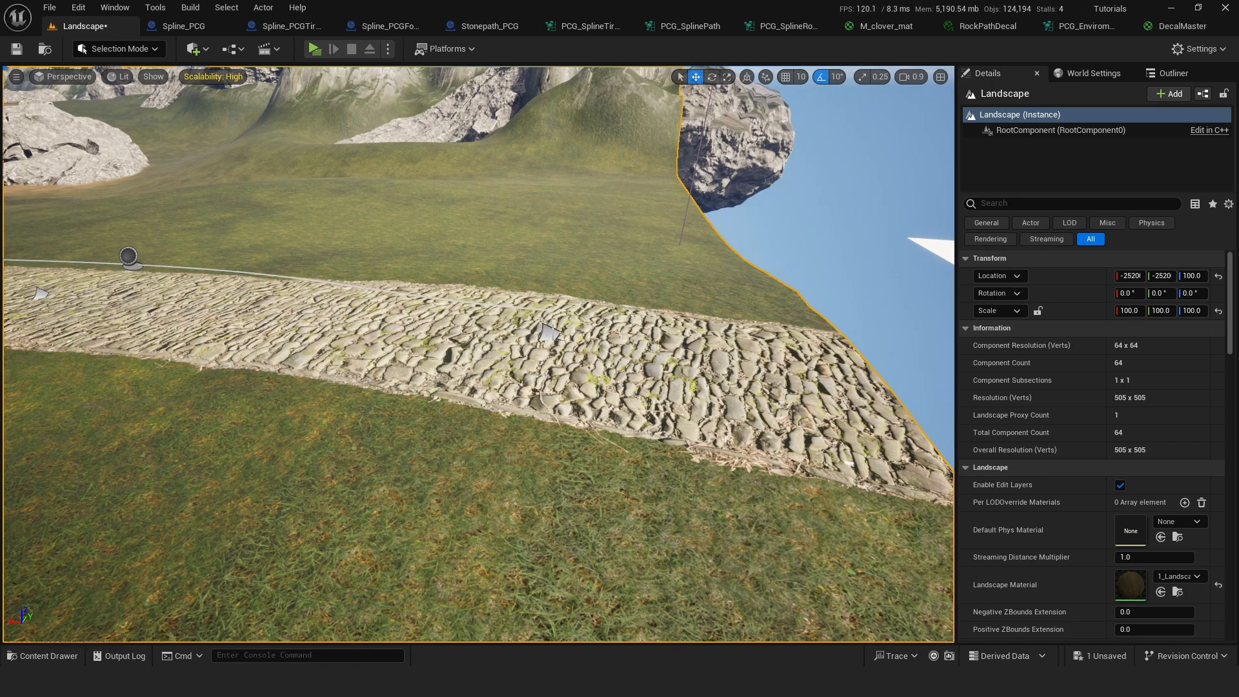
{"action": "left_click", "coordinate": [547, 332]}
{"action": "double_click", "coordinate": [1128, 352]}
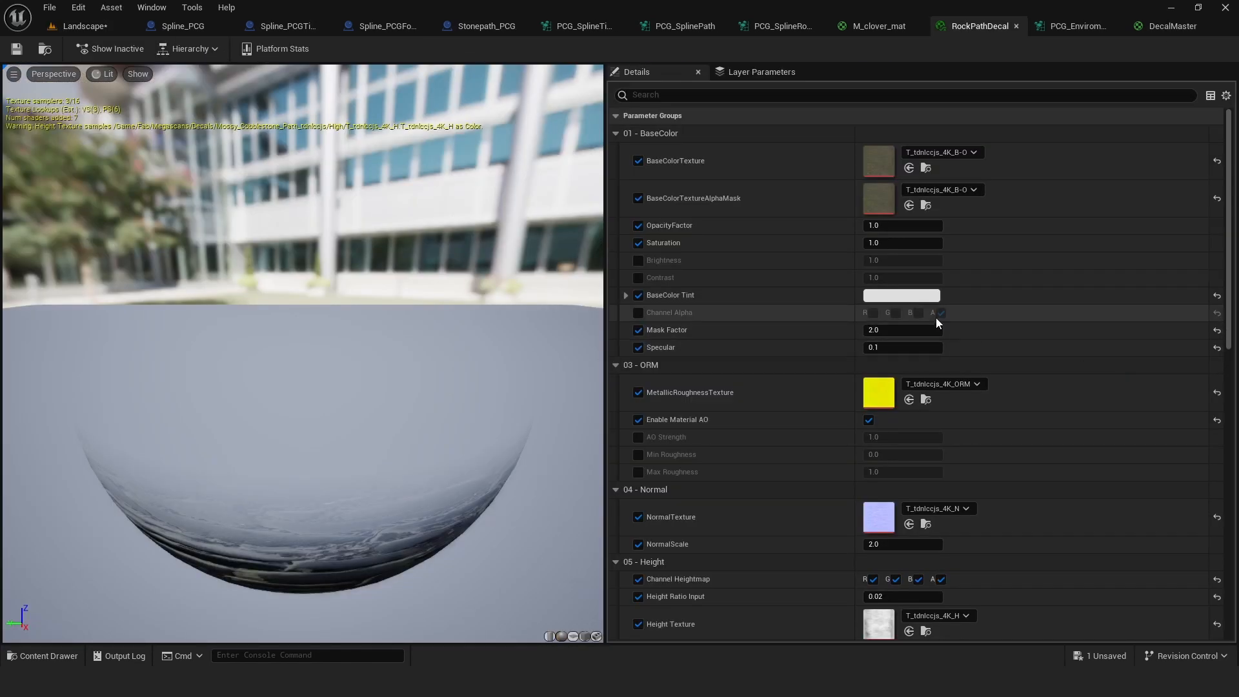
{"action": "scroll", "coordinate": [935, 318], "scroll_direction": "down", "scroll_amount": 8}
{"action": "double_click", "coordinate": [890, 410]}
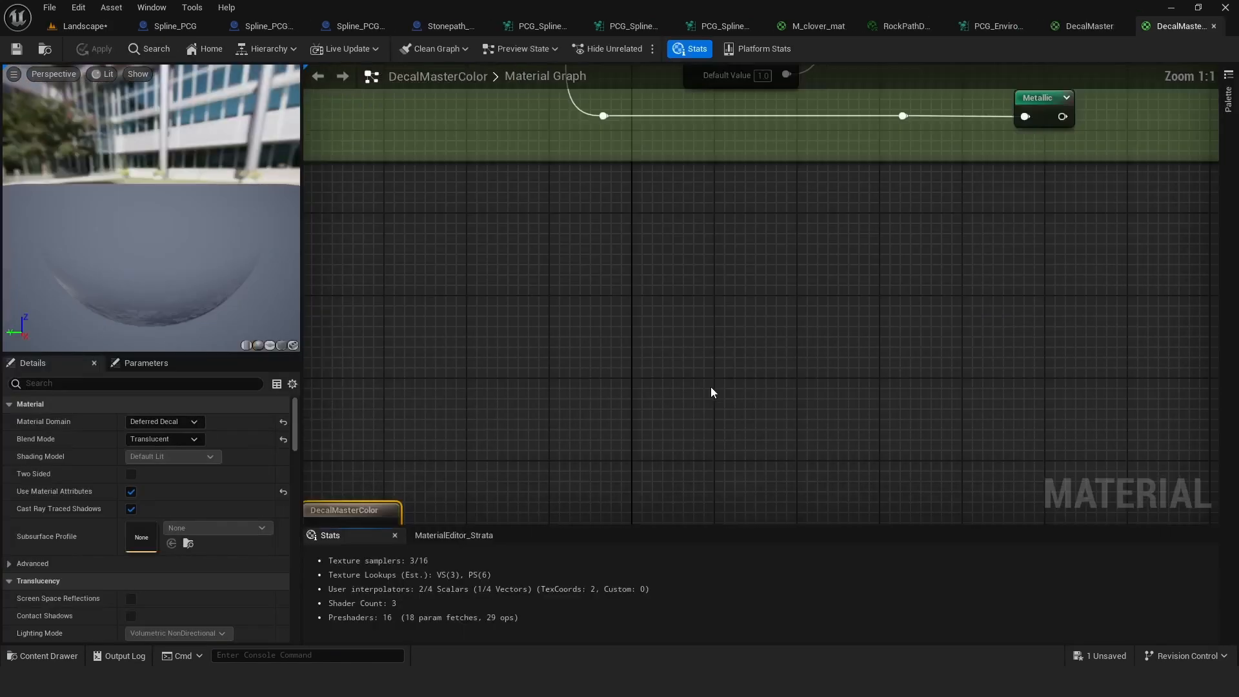
Step: Examine the Base Color, Specular and Roughness nodes feeding MakeMaterialAttributes in DecalMasterColor
{"action": "right_click_drag", "start_coordinate": [711, 386], "coordinate": [1111, 161]}
{"action": "right_click_drag", "start_coordinate": [517, 256], "coordinate": [837, 238]}
{"action": "scroll", "coordinate": [838, 239], "scroll_direction": "down", "scroll_amount": 3}
{"action": "left_click", "coordinate": [666, 260]}
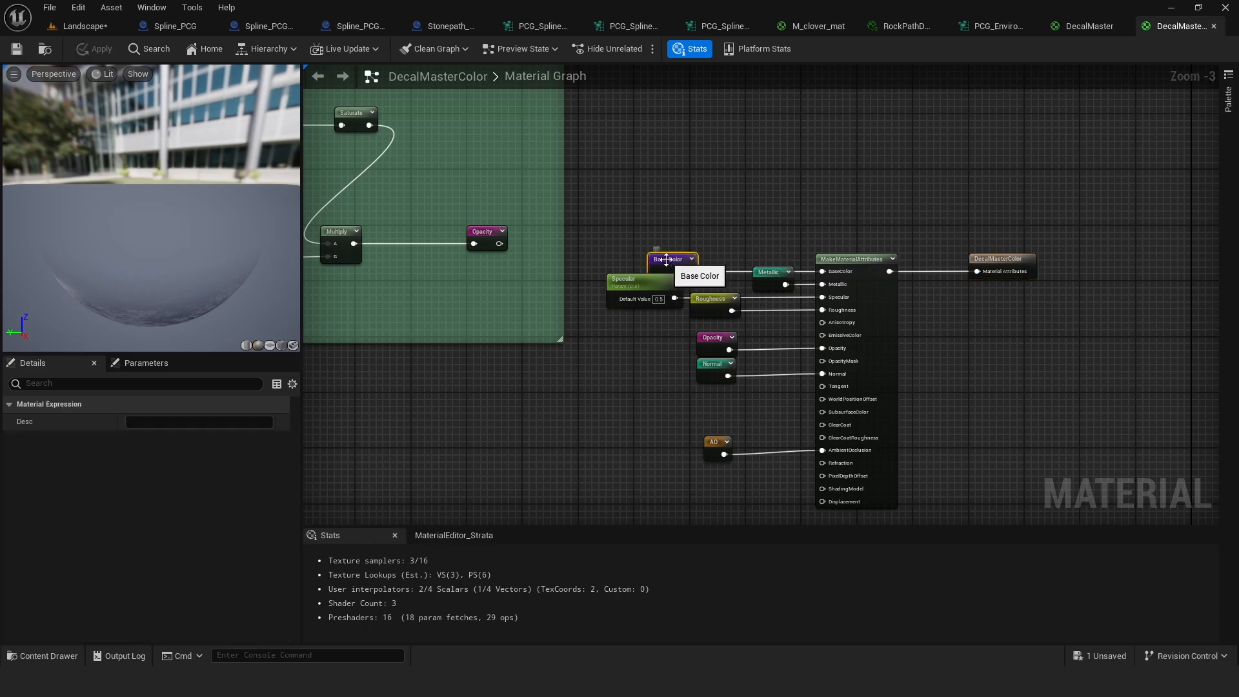
{"action": "left_click", "coordinate": [646, 280]}
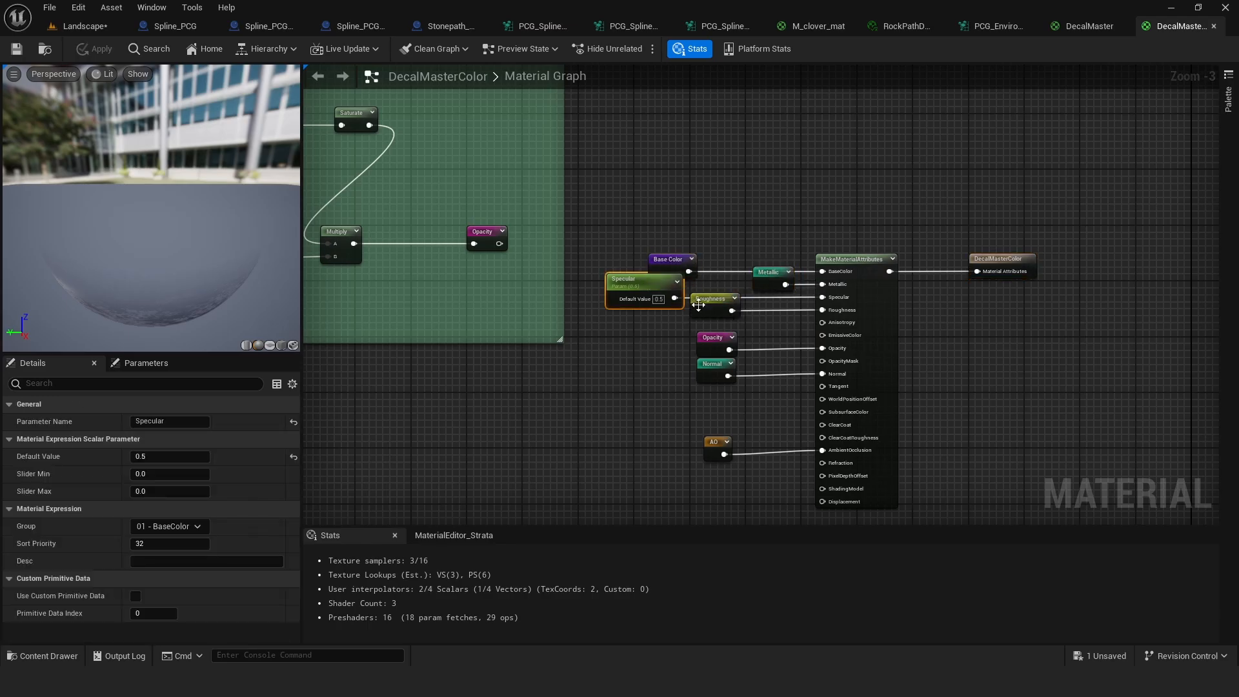
{"action": "left_click", "coordinate": [700, 302]}
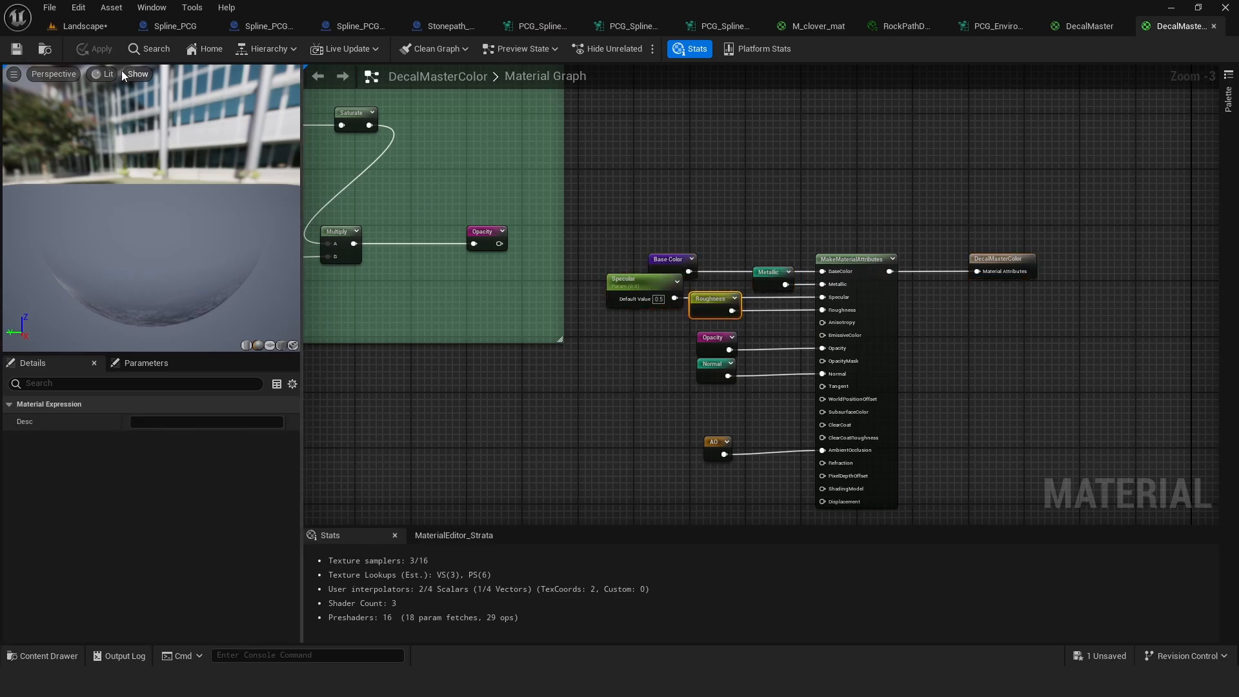
Step: Return to the Landscape level and review the spline graphs and blueprints in the PCG/Splines content folder
{"action": "left_click", "coordinate": [83, 26]}
{"action": "right_click_drag", "start_coordinate": [227, 303], "coordinate": [227, 304]}
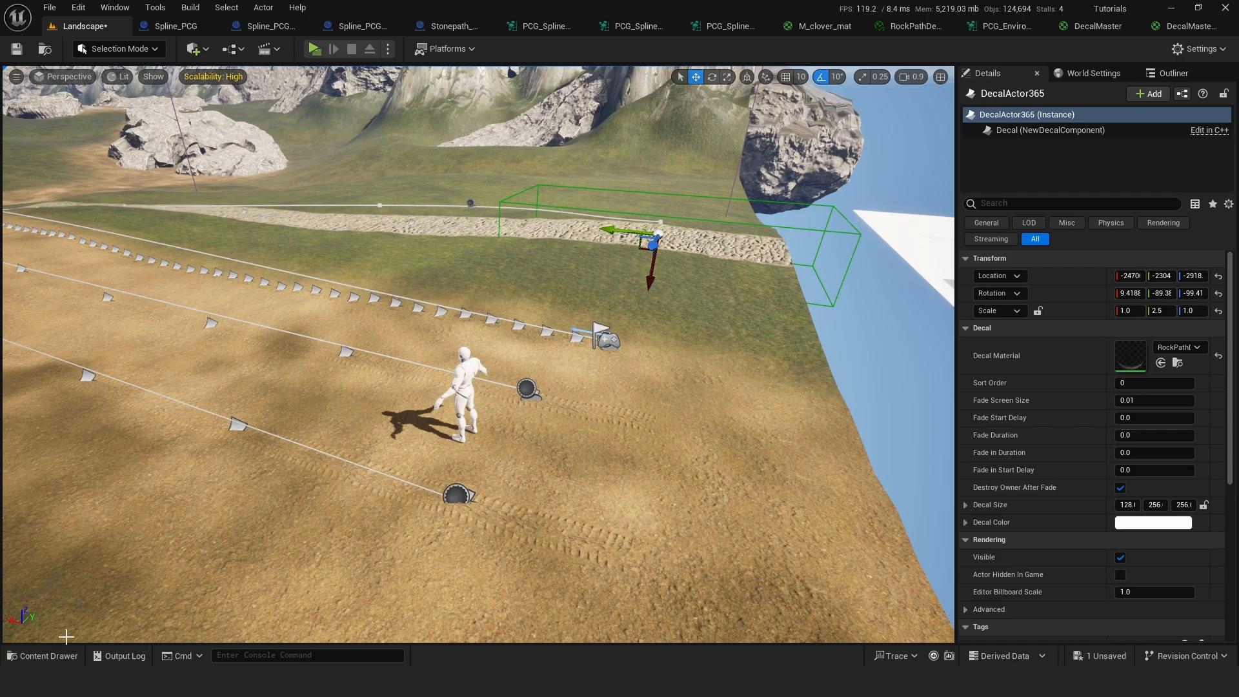
{"action": "left_click", "coordinate": [42, 656]}
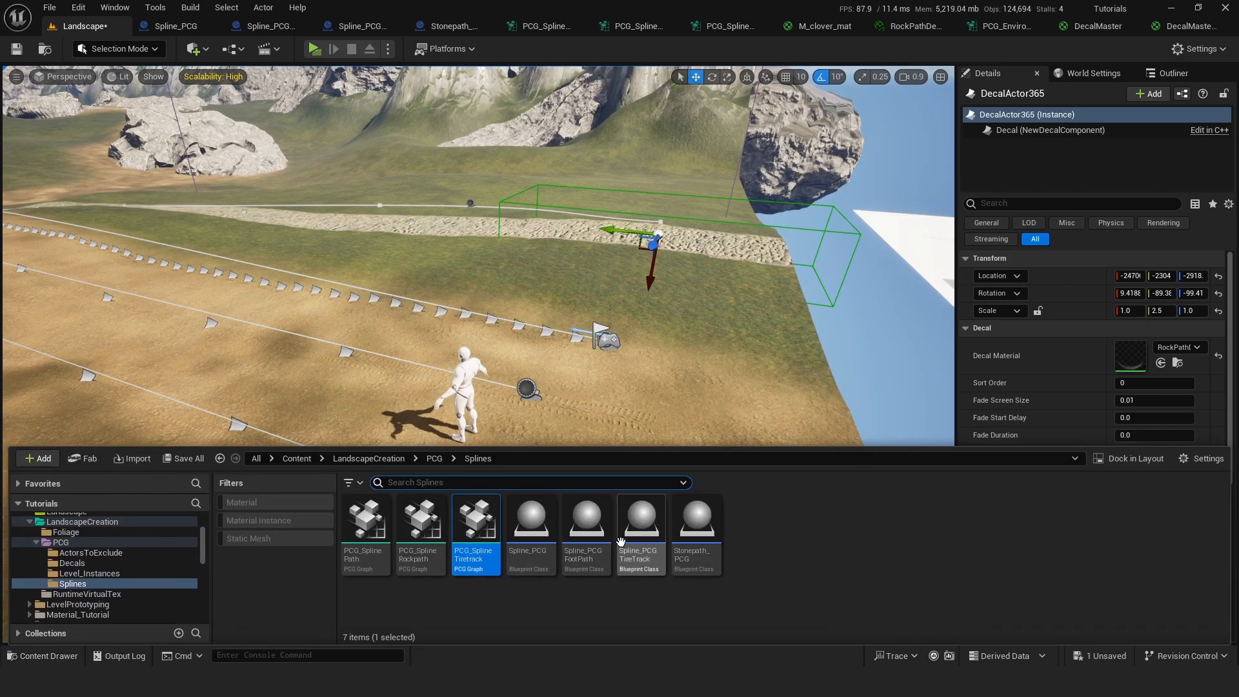
{"action": "left_click", "coordinate": [432, 458]}
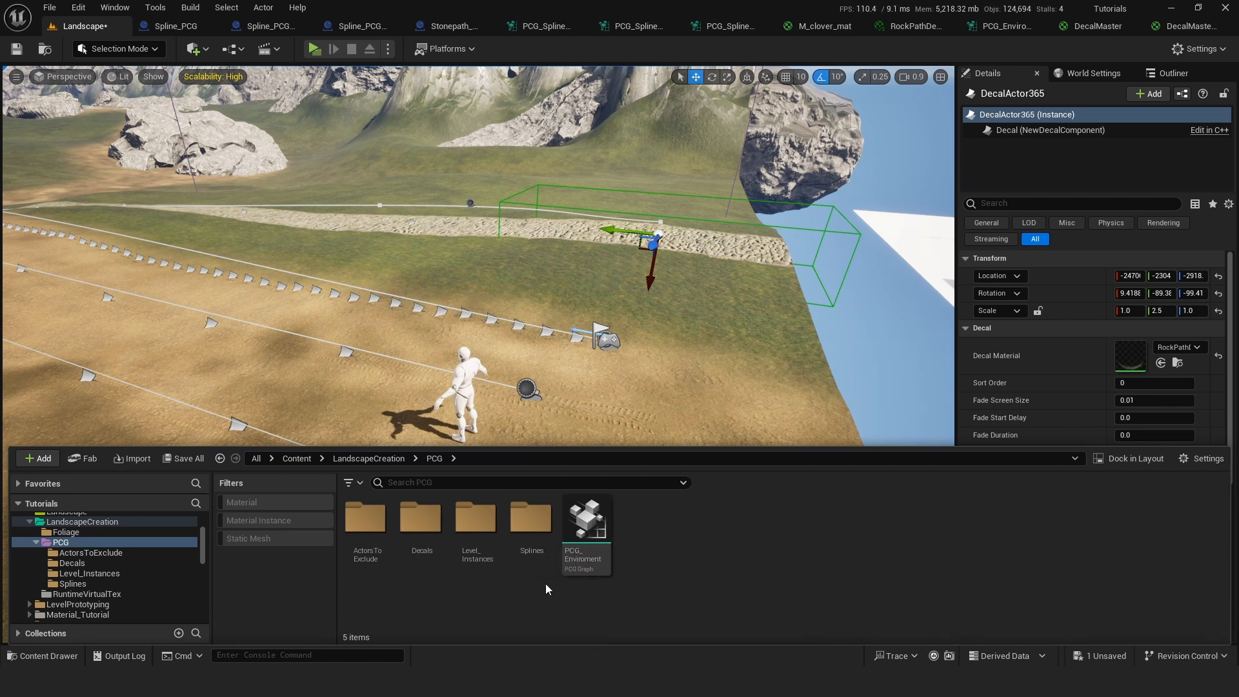
{"action": "double_click", "coordinate": [531, 528]}
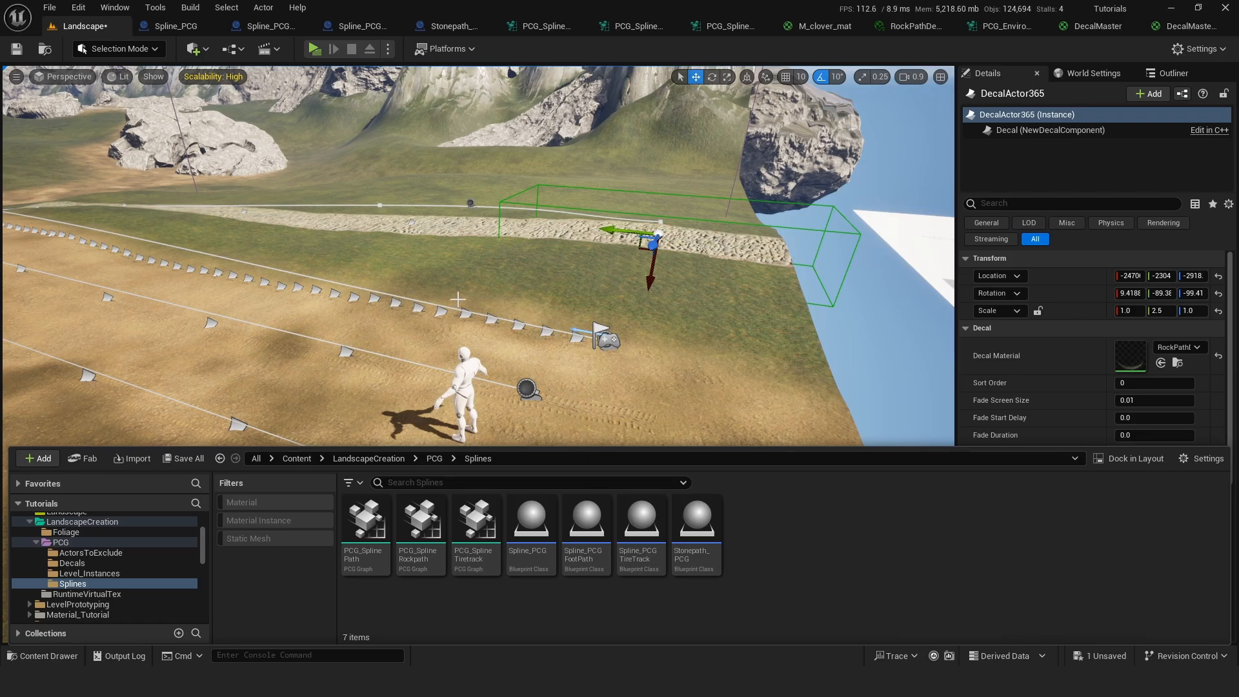
{"action": "right_click_drag", "start_coordinate": [459, 299], "coordinate": [394, 299]}
{"action": "key", "text": "d"}
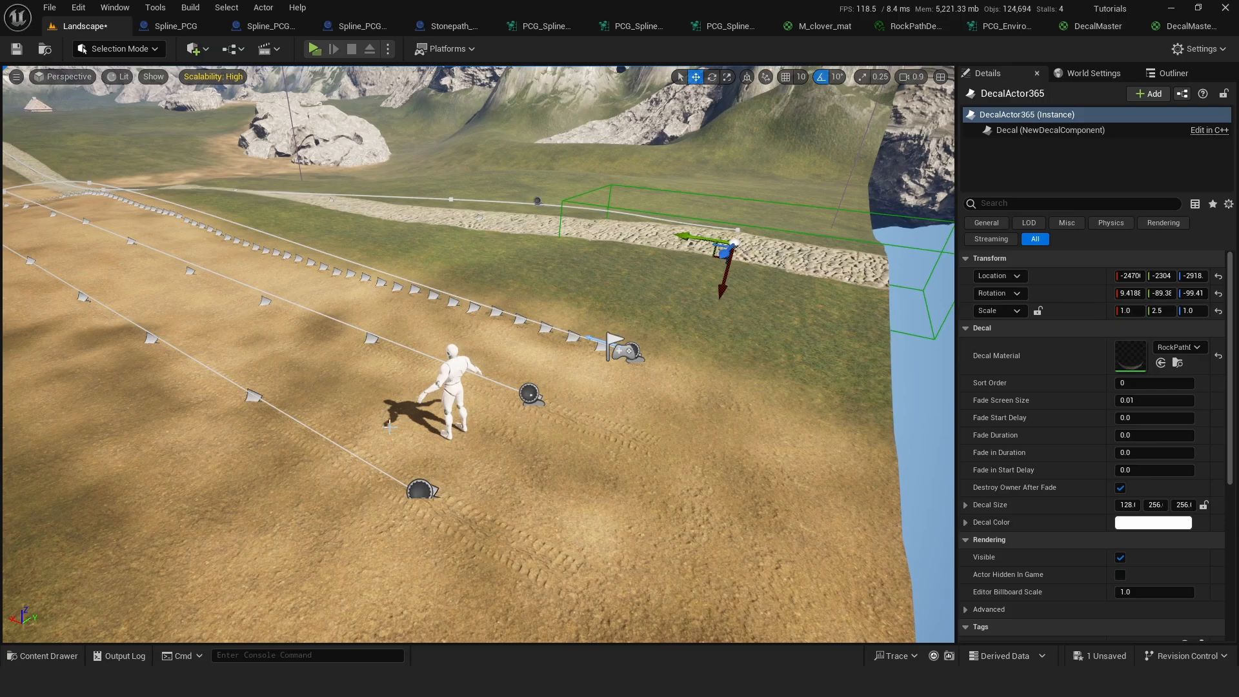
Step: Look at the parent class choices for a new Blueprint Class in the PCG/Splines folder without creating one
{"action": "left_click", "coordinate": [45, 656]}
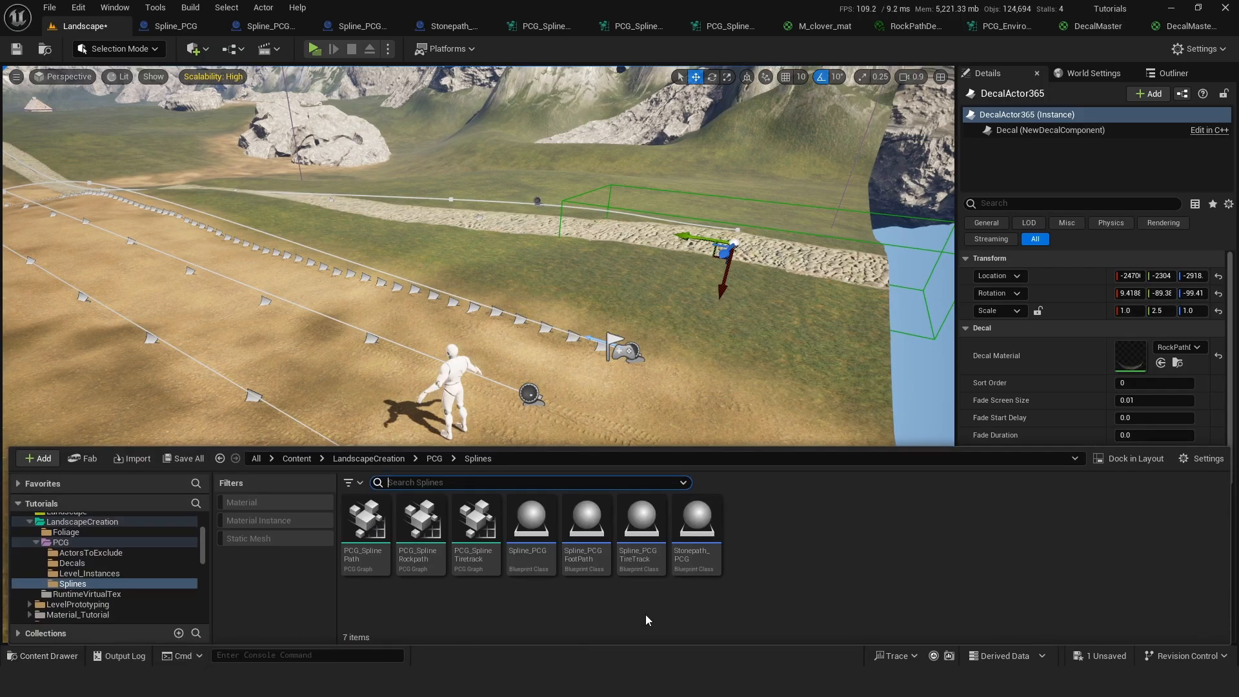
{"action": "mouse_move", "coordinate": [511, 335]}
{"action": "right_mouse_down"}
{"action": "mouse_move", "coordinate": [502, 323]}
{"action": "mouse_move", "coordinate": [511, 329]}
{"action": "right_mouse_up"}
{"action": "key", "text": "s"}
{"action": "key", "text": "a"}
{"action": "left_click", "coordinate": [41, 656]}
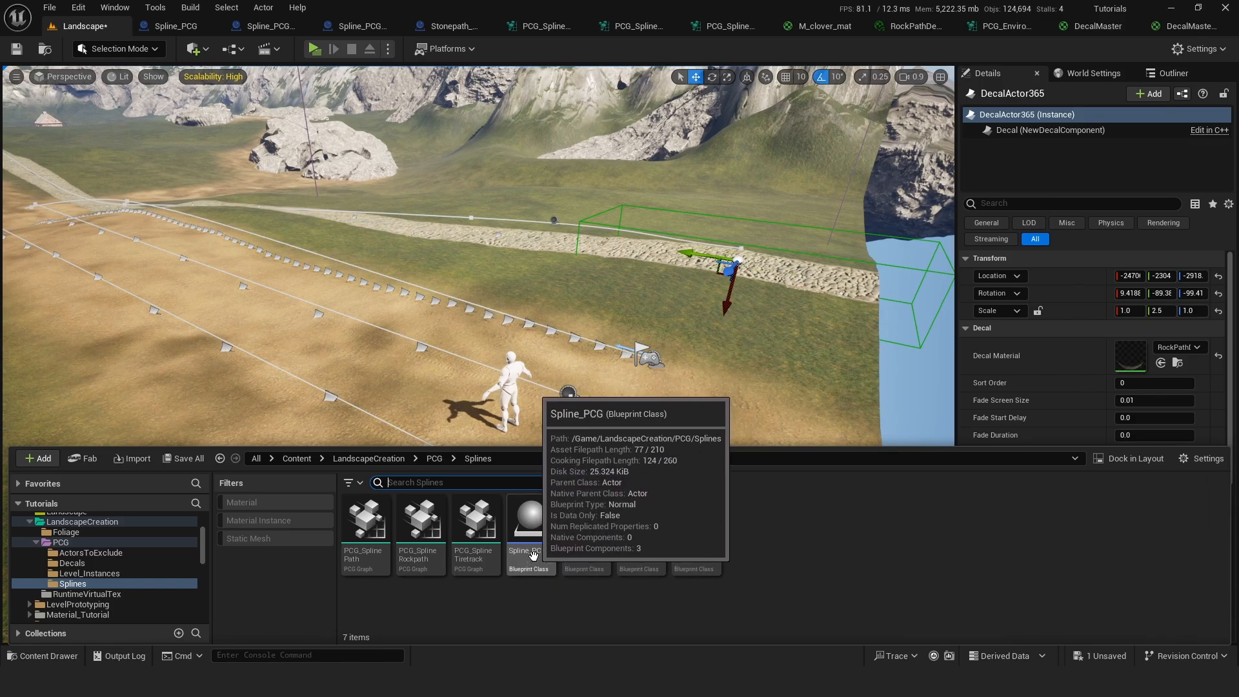
{"action": "right_click", "coordinate": [512, 598]}
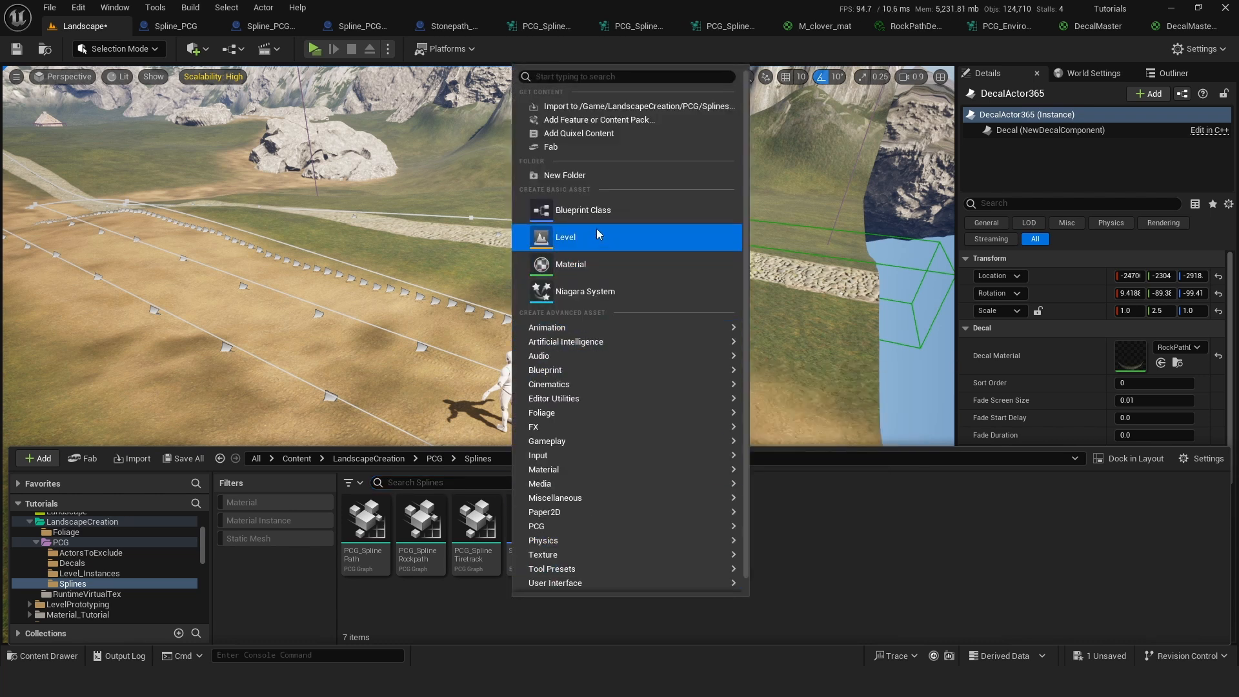
{"action": "left_click", "coordinate": [576, 211]}
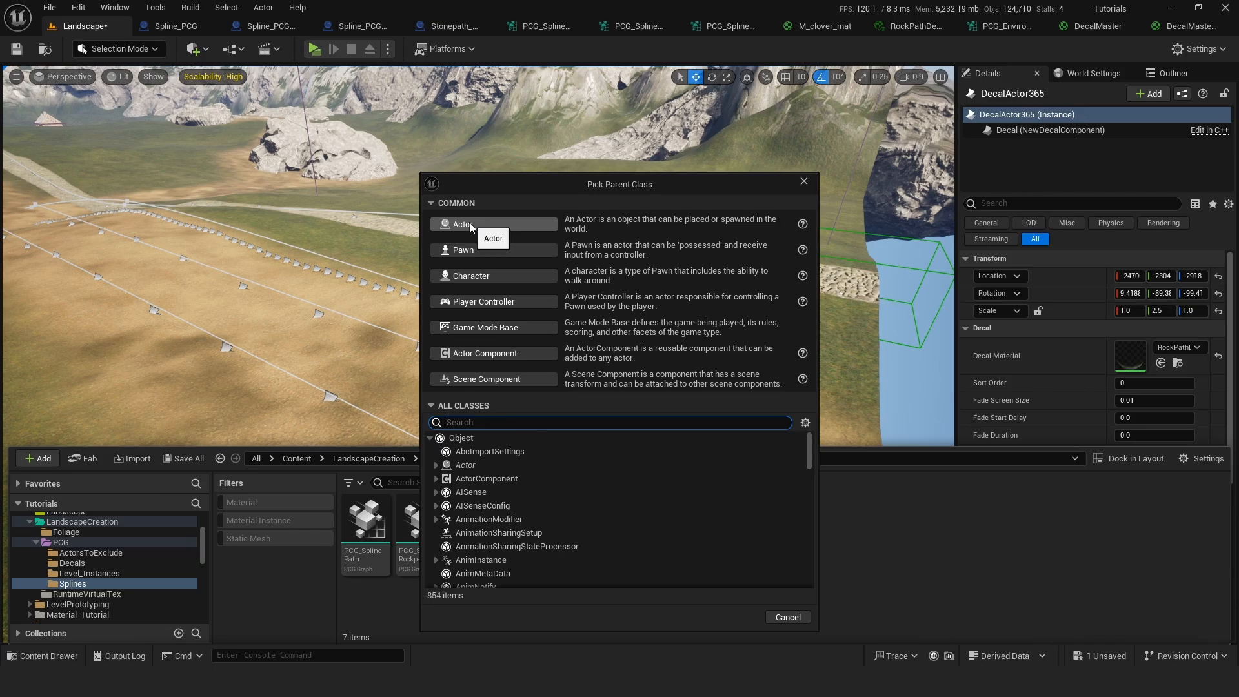
{"action": "left_click", "coordinate": [799, 621]}
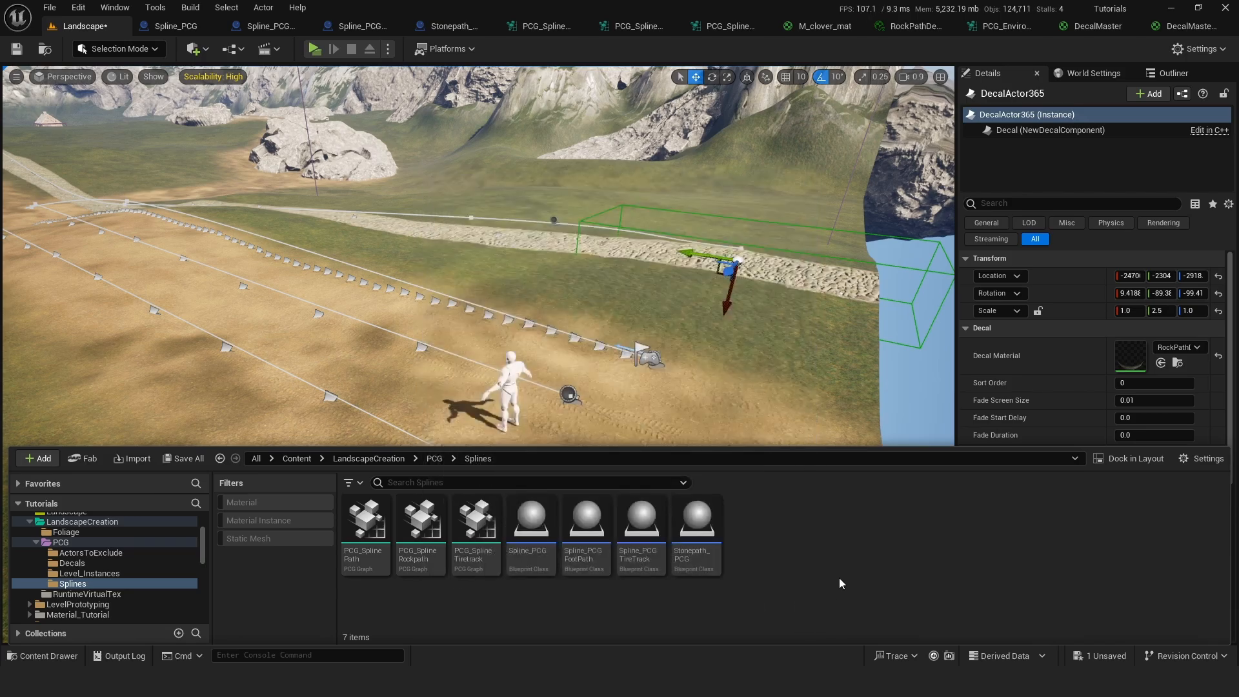
Step: Open the Spline_PCG blueprint and search its available components for "spline" and "pcg" without adding any
{"action": "double_click", "coordinate": [532, 524]}
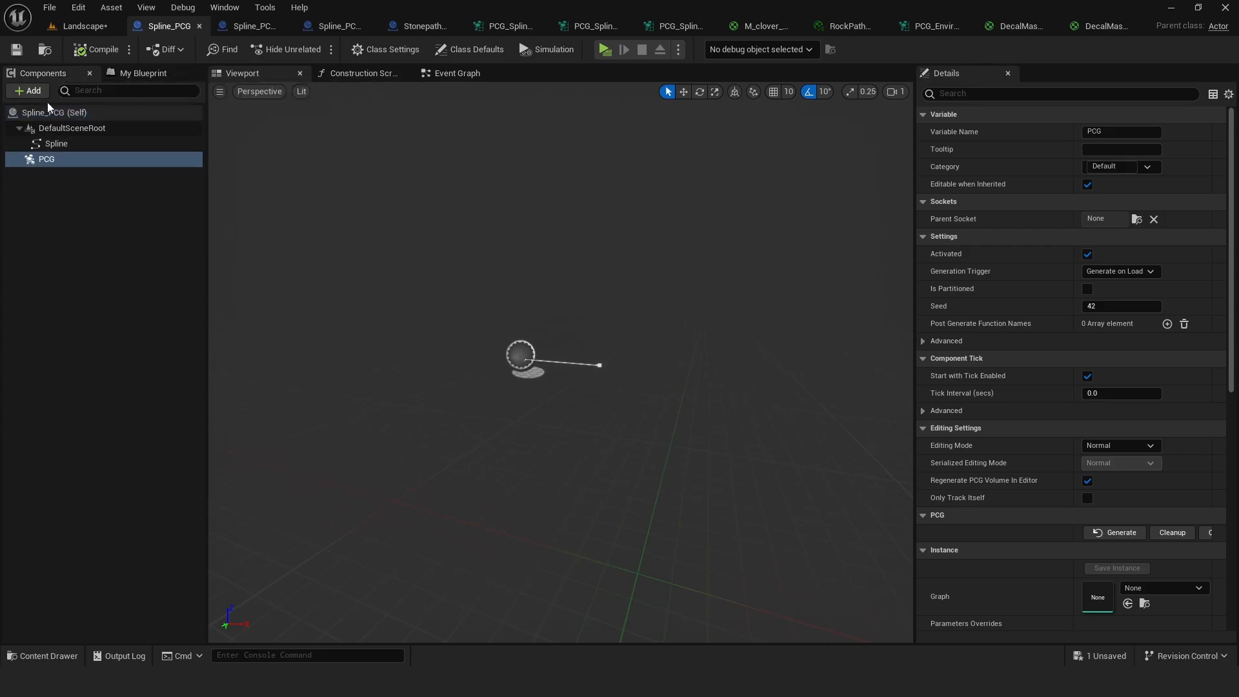
{"action": "left_click", "coordinate": [29, 90]}
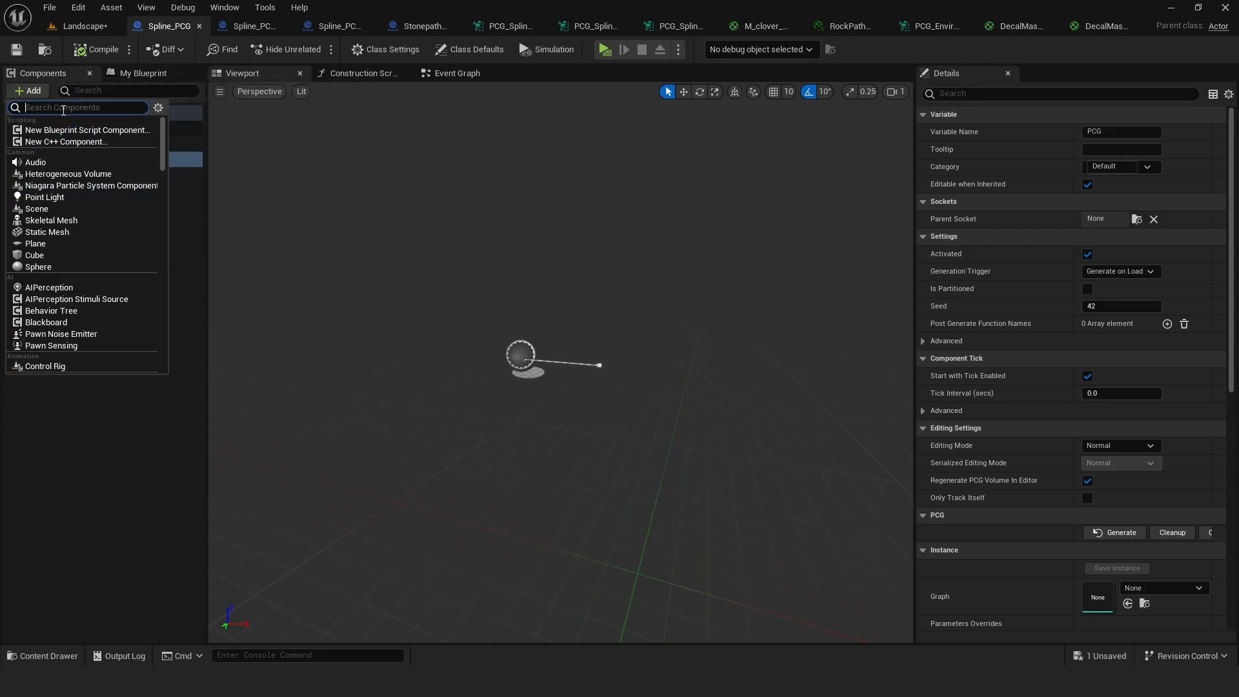
{"action": "type", "text": "spline"}
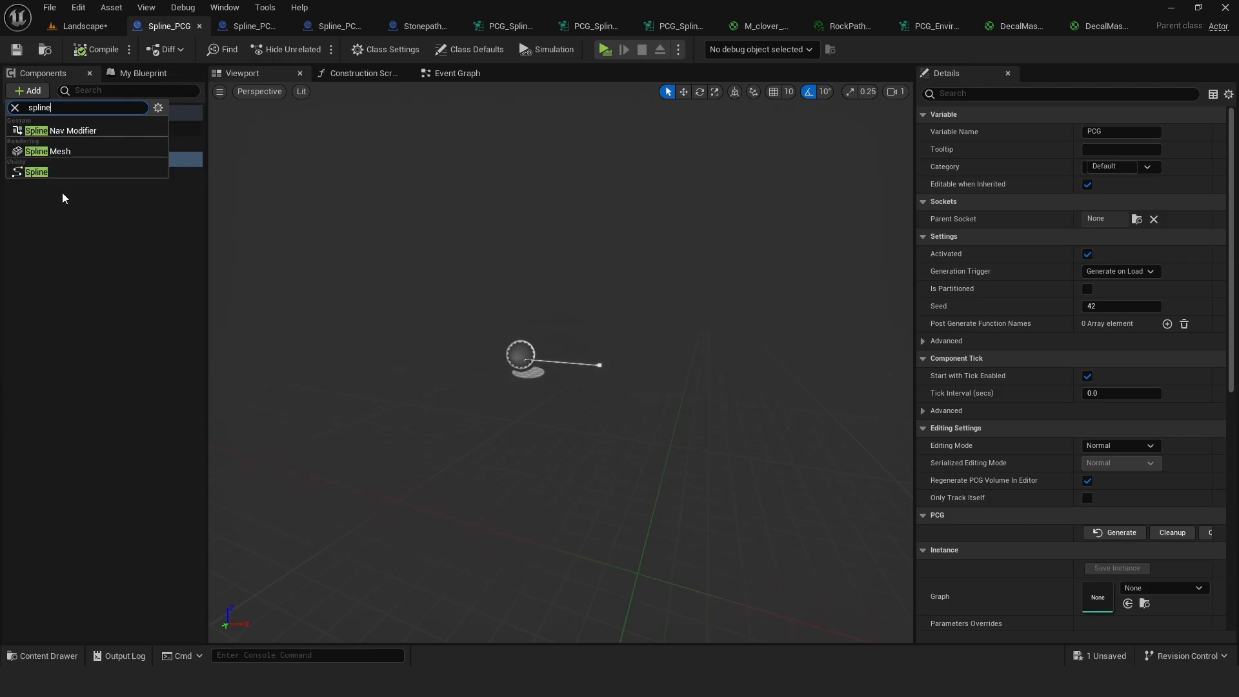
{"action": "left_click", "coordinate": [63, 198]}
{"action": "left_click", "coordinate": [34, 91]}
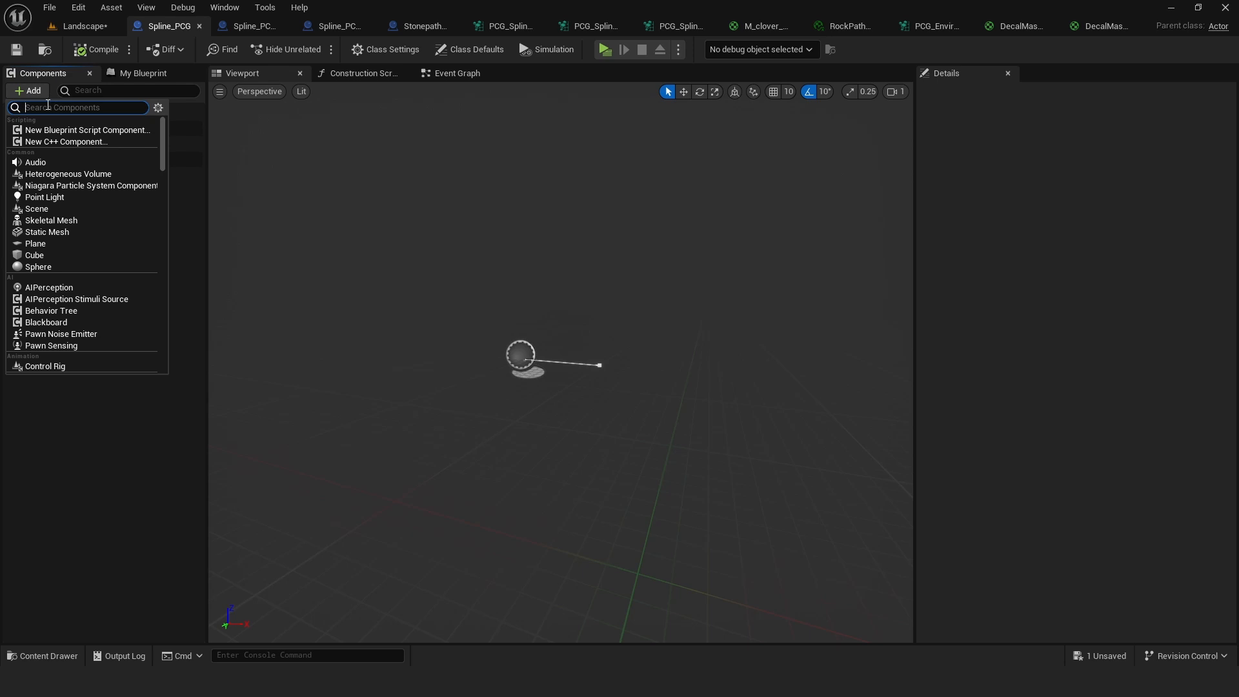
{"action": "type", "text": "pcg"}
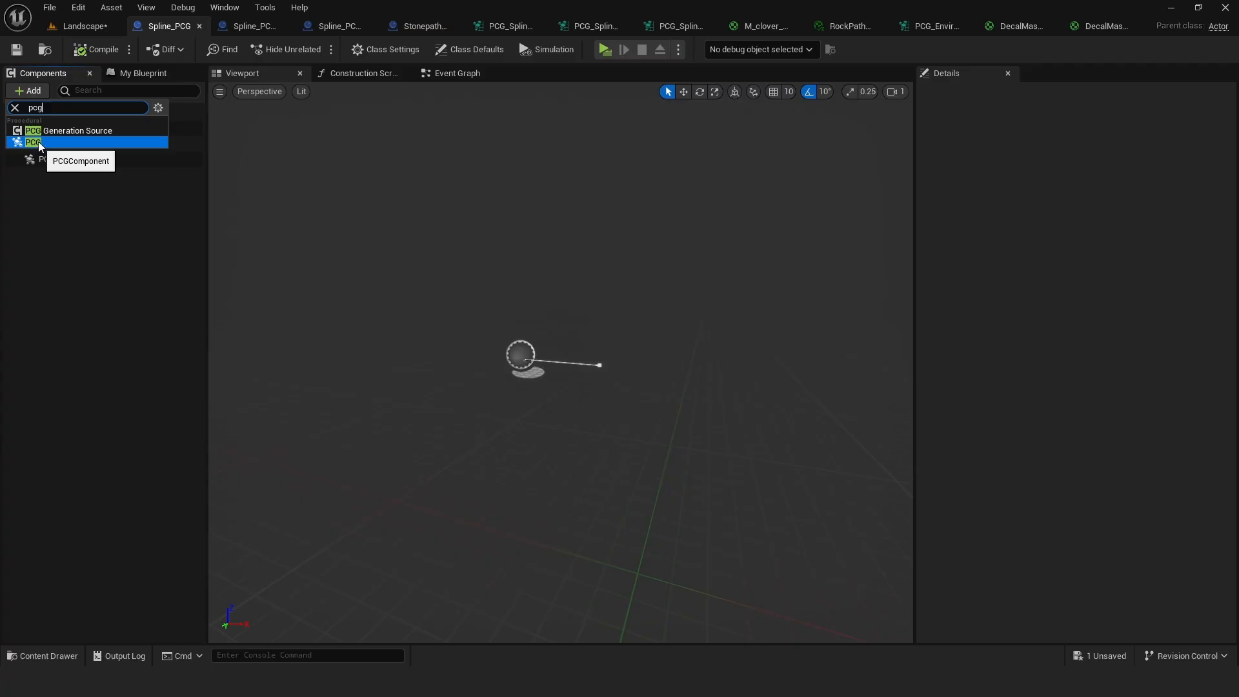
{"action": "left_click", "coordinate": [93, 230]}
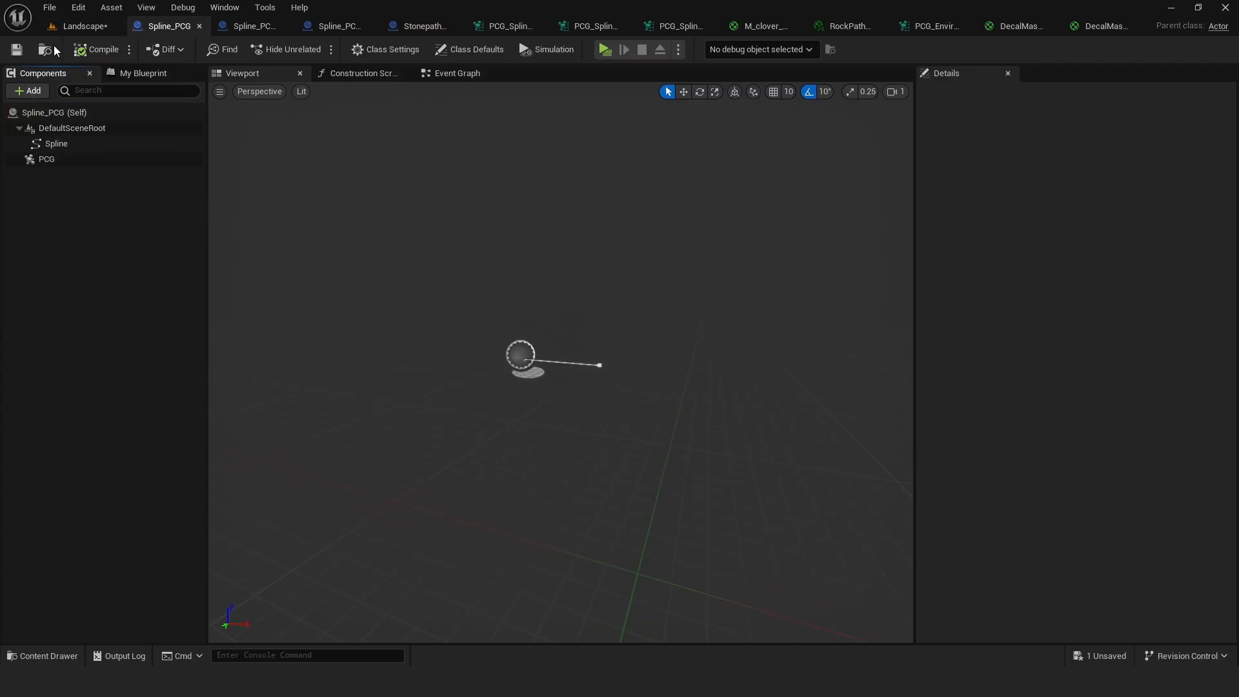
Step: Search the project's plugins for "pcg" to check the Procedural Content Generation Framework plugin
{"action": "left_click", "coordinate": [78, 9]}
{"action": "left_click", "coordinate": [111, 178]}
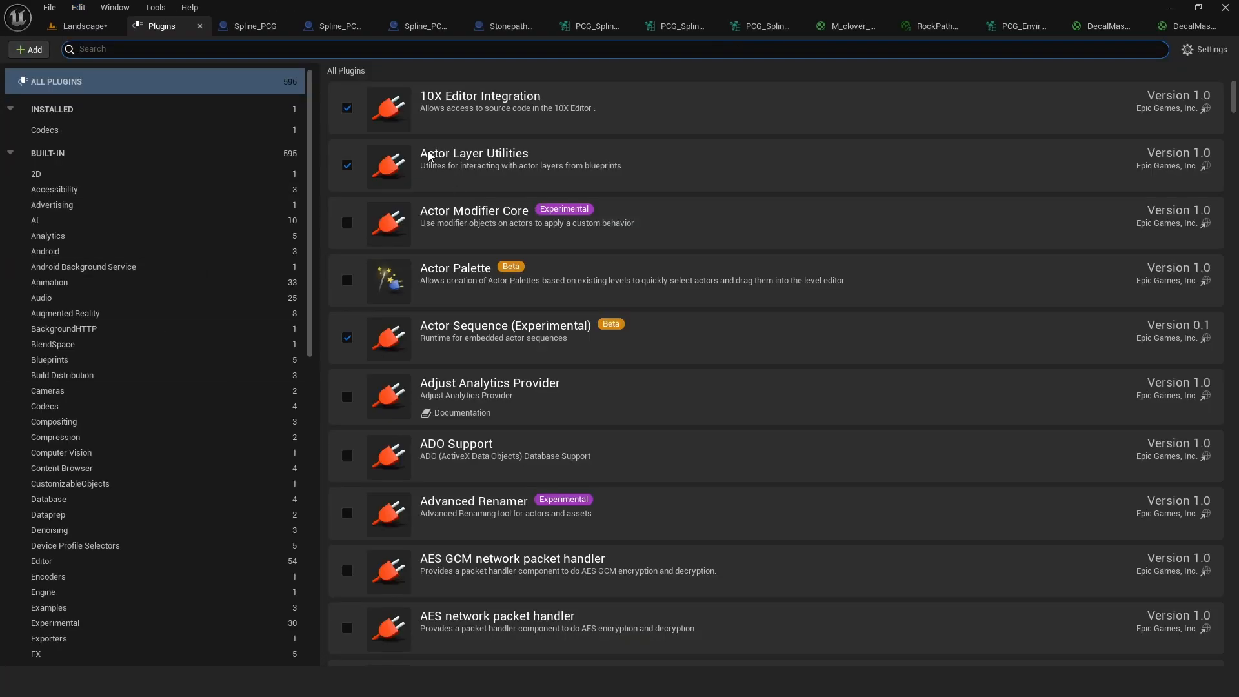
{"action": "type", "text": "pcg"}
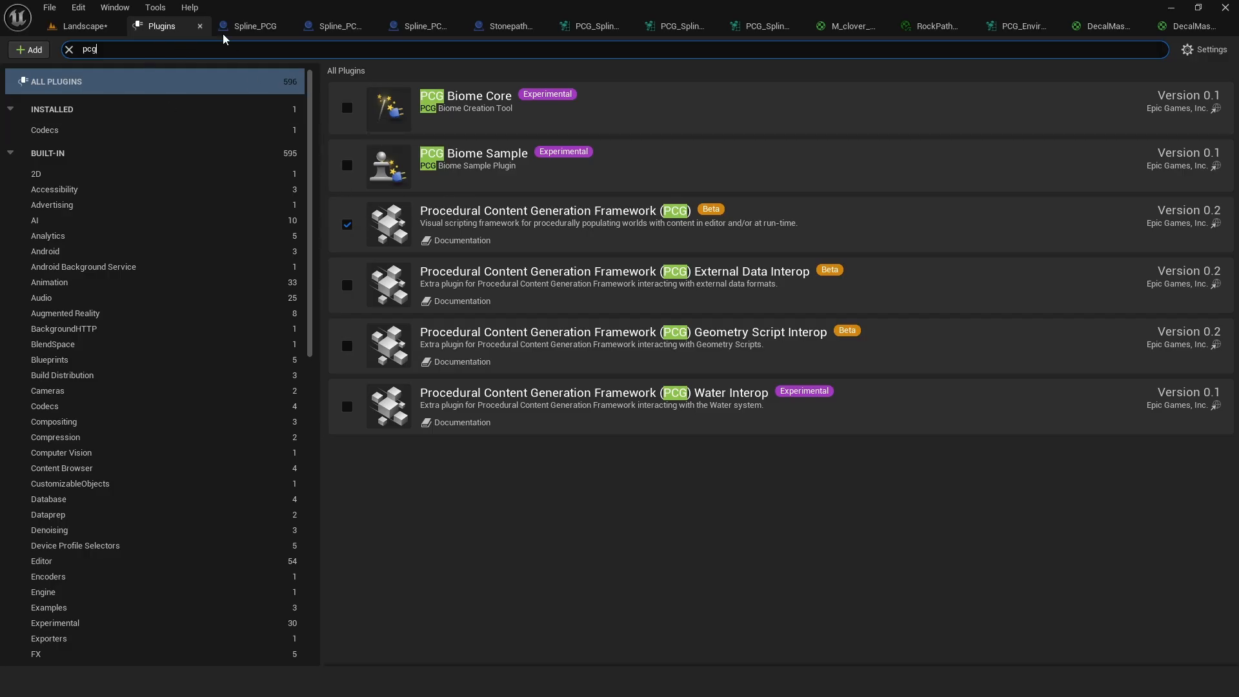
Step: Close the Plugins browser and save all pending changes to the Landscape level
{"action": "left_click", "coordinate": [200, 31]}
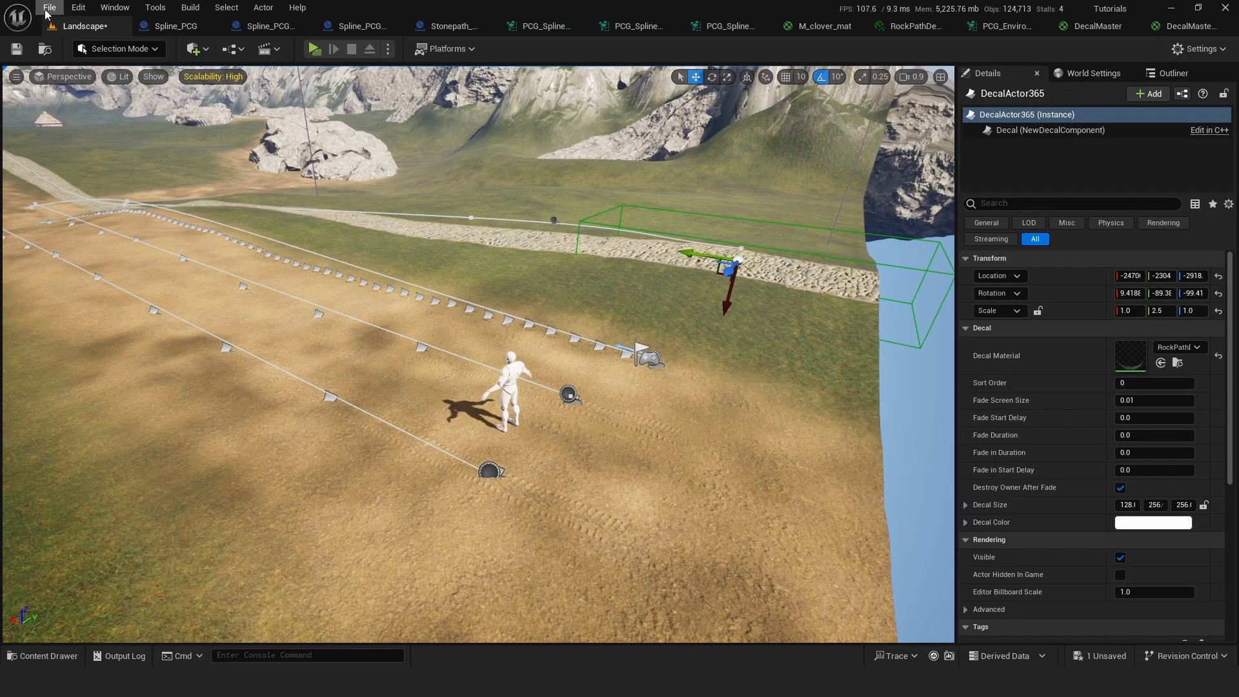
{"action": "left_click", "coordinate": [49, 7]}
{"action": "left_click", "coordinate": [97, 187]}
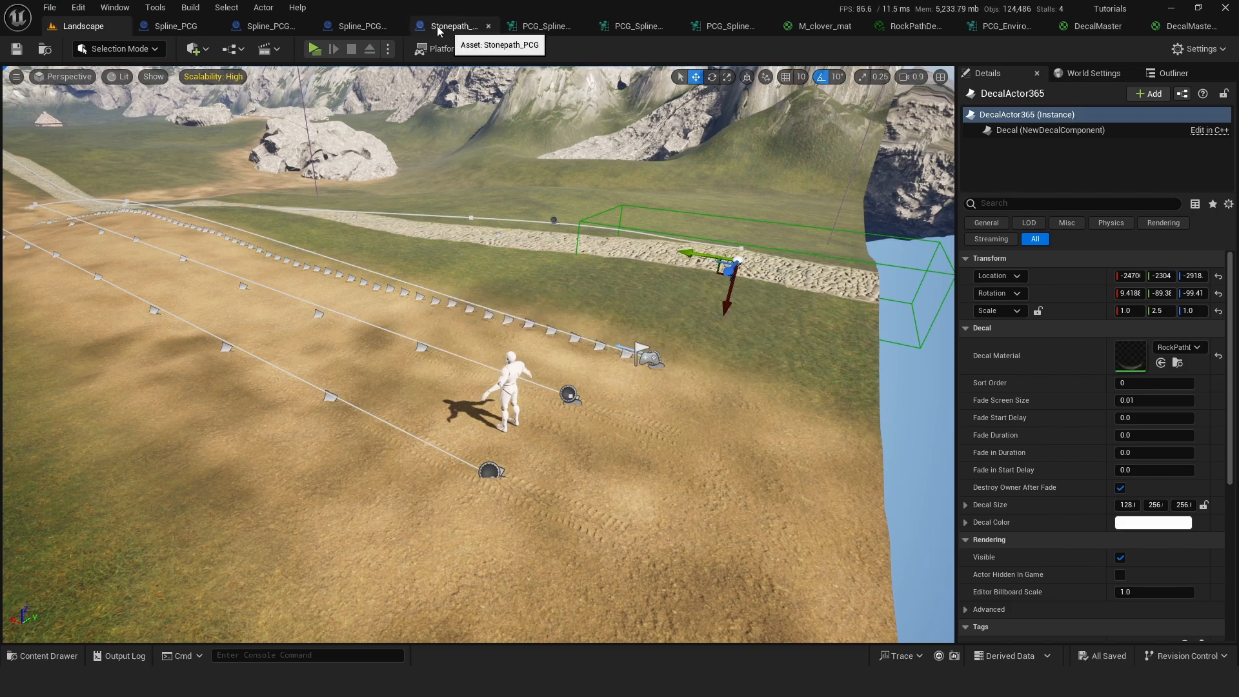
Step: Return to the Spline_PCG blueprint and review the PCG asset types that can be created in the Splines folder
{"action": "left_click", "coordinate": [169, 26]}
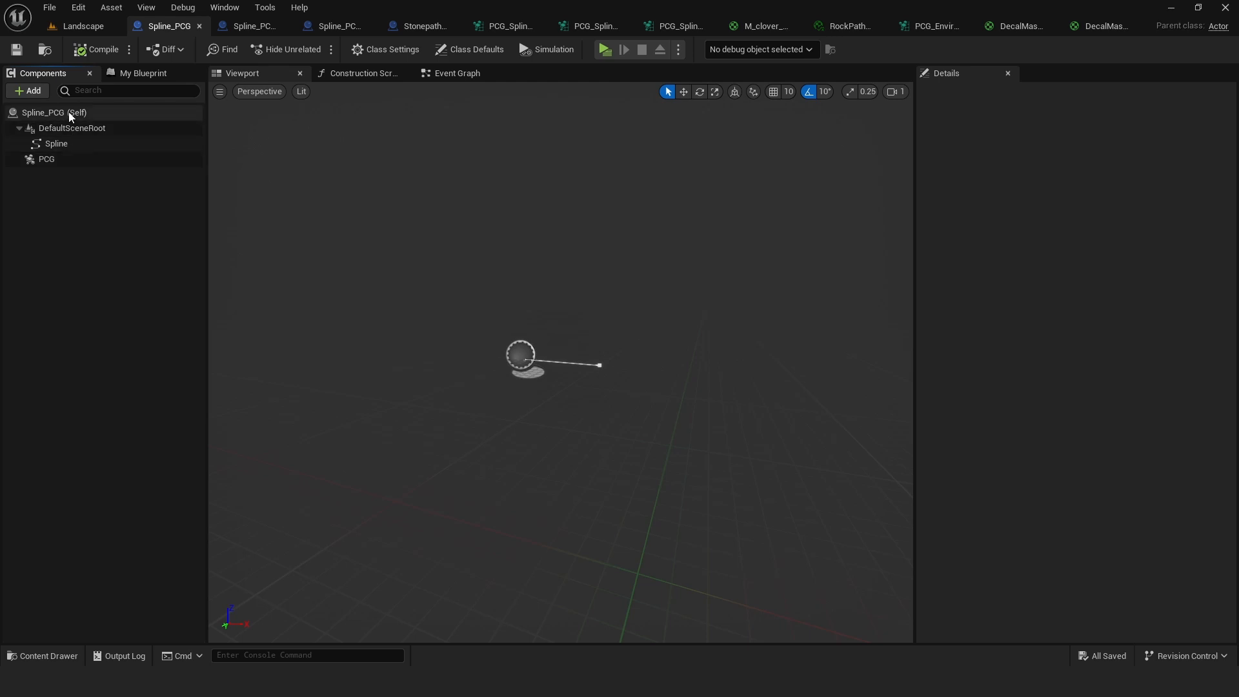
{"action": "left_click", "coordinate": [45, 655]}
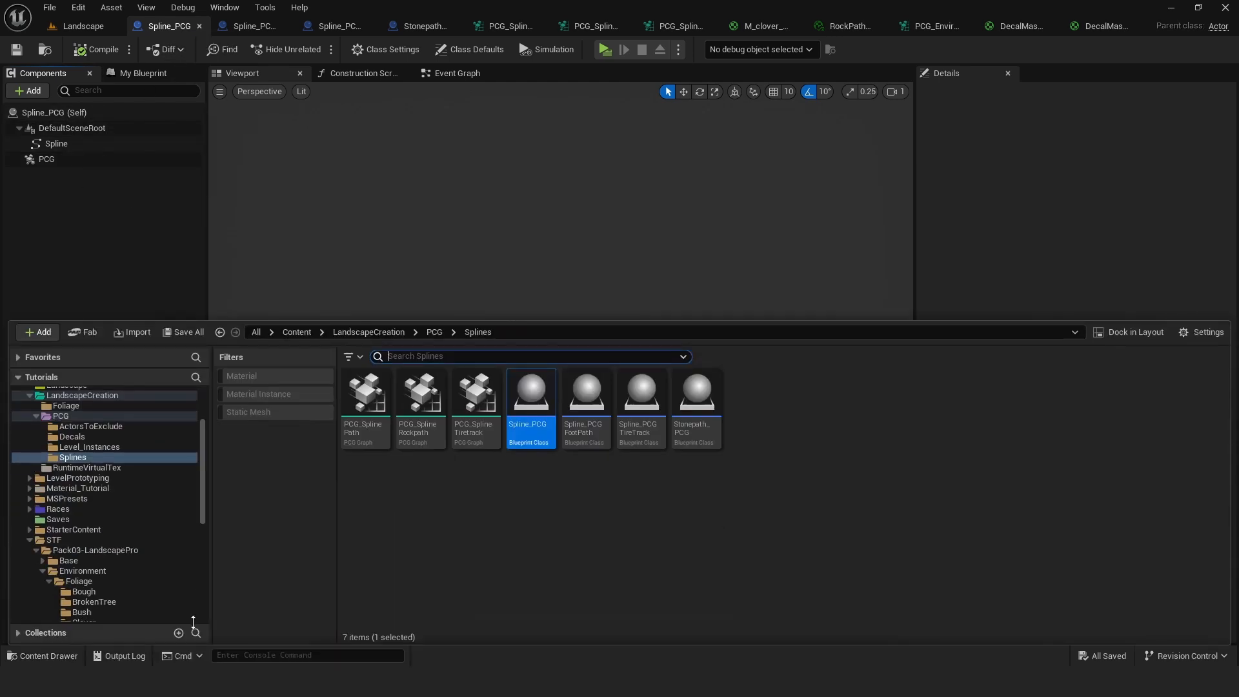
{"action": "left_click", "coordinate": [552, 528]}
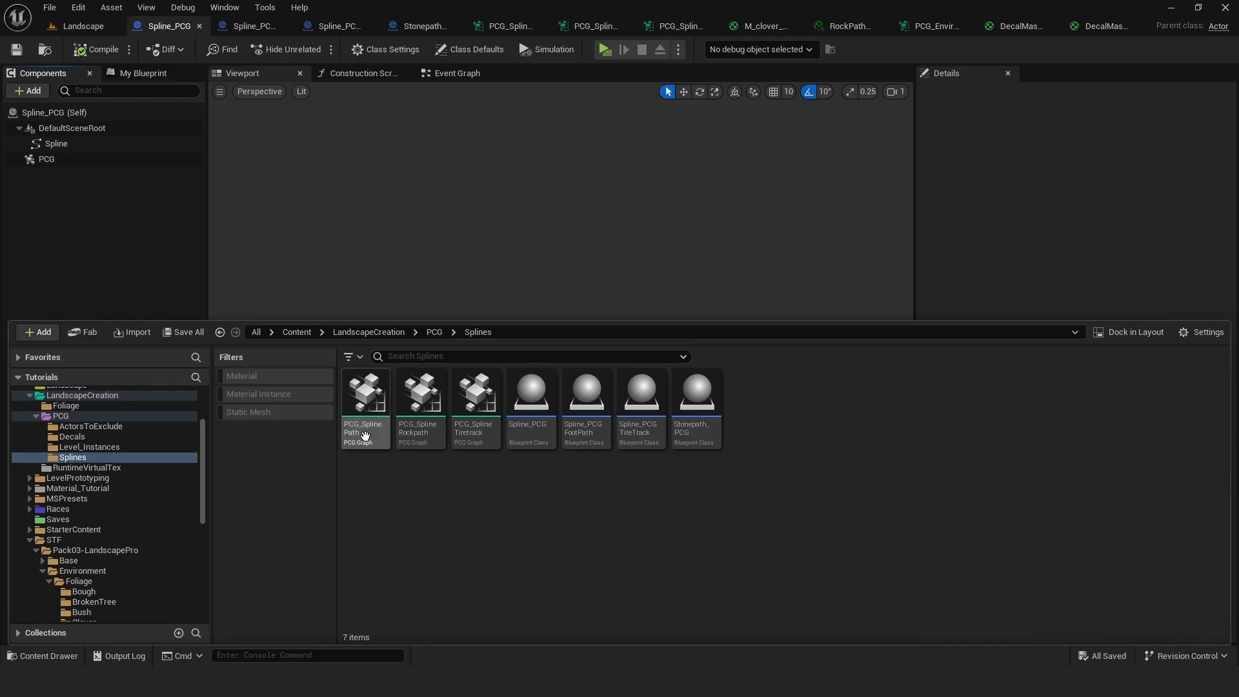
{"action": "right_click", "coordinate": [397, 506]}
{"action": "mouse_move", "coordinate": [505, 410]}
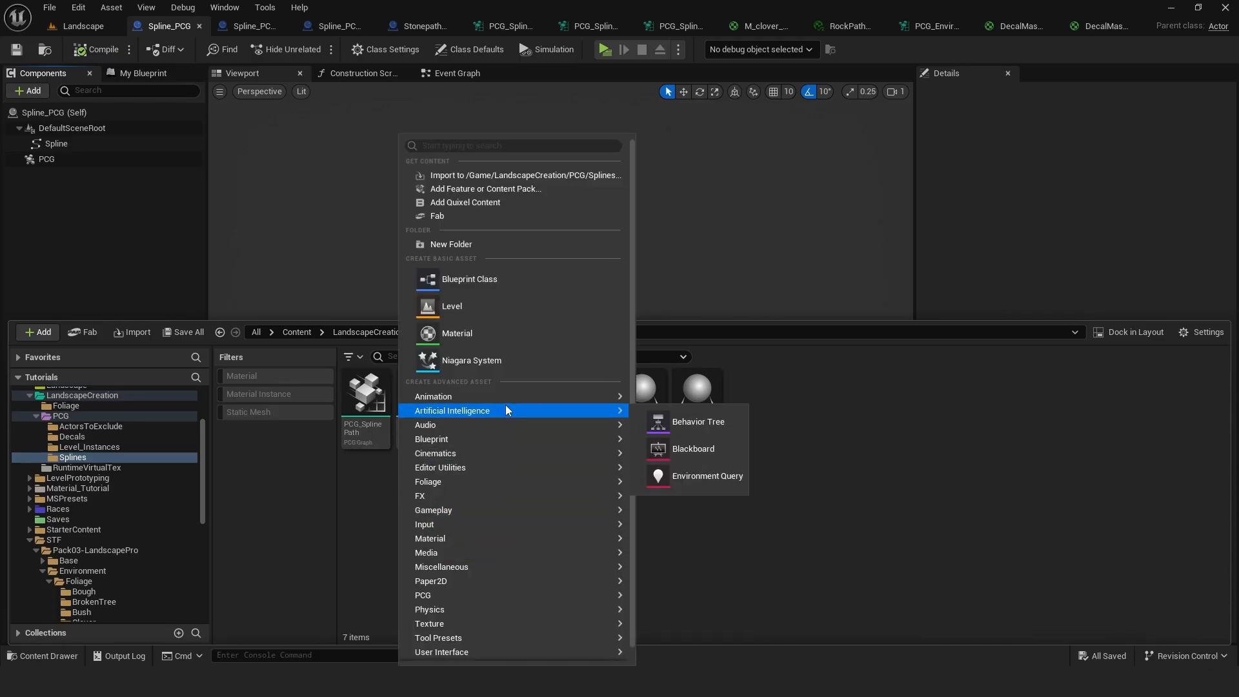
{"action": "mouse_move", "coordinate": [439, 598]}
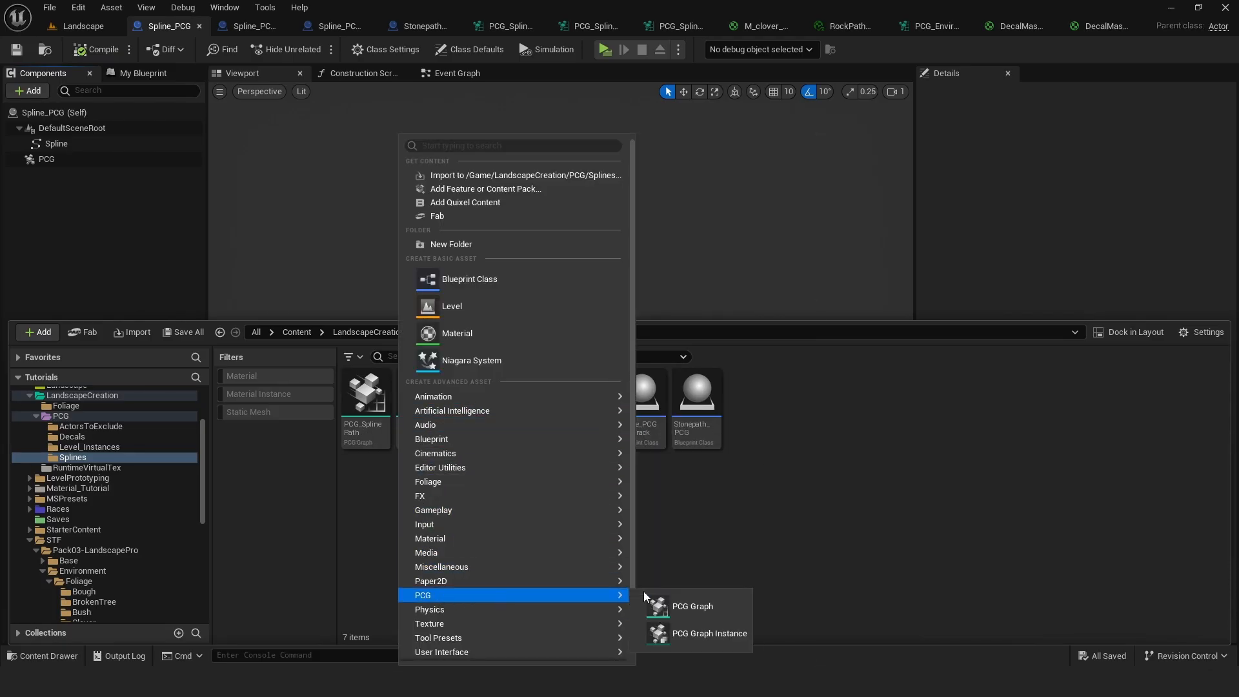
{"action": "left_click", "coordinate": [697, 514]}
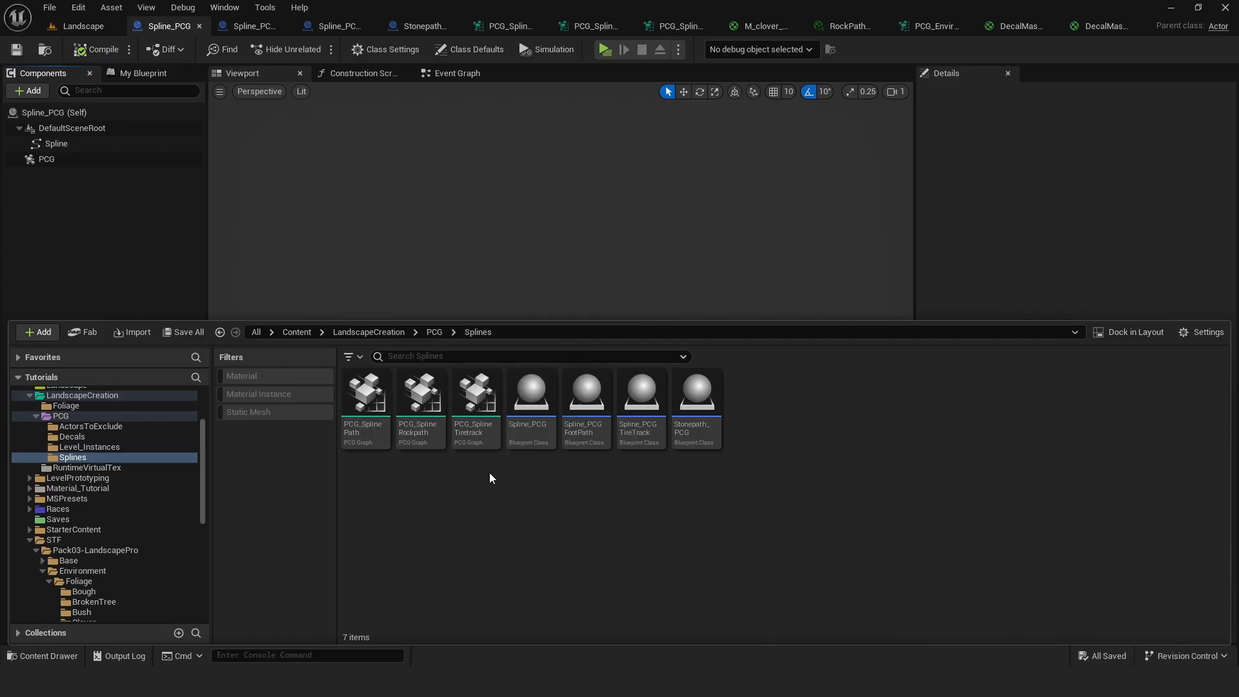
Step: Return to the Landscape level and open the PCG_SplineTiretrack graph from the Splines folder
{"action": "left_click", "coordinate": [68, 27]}
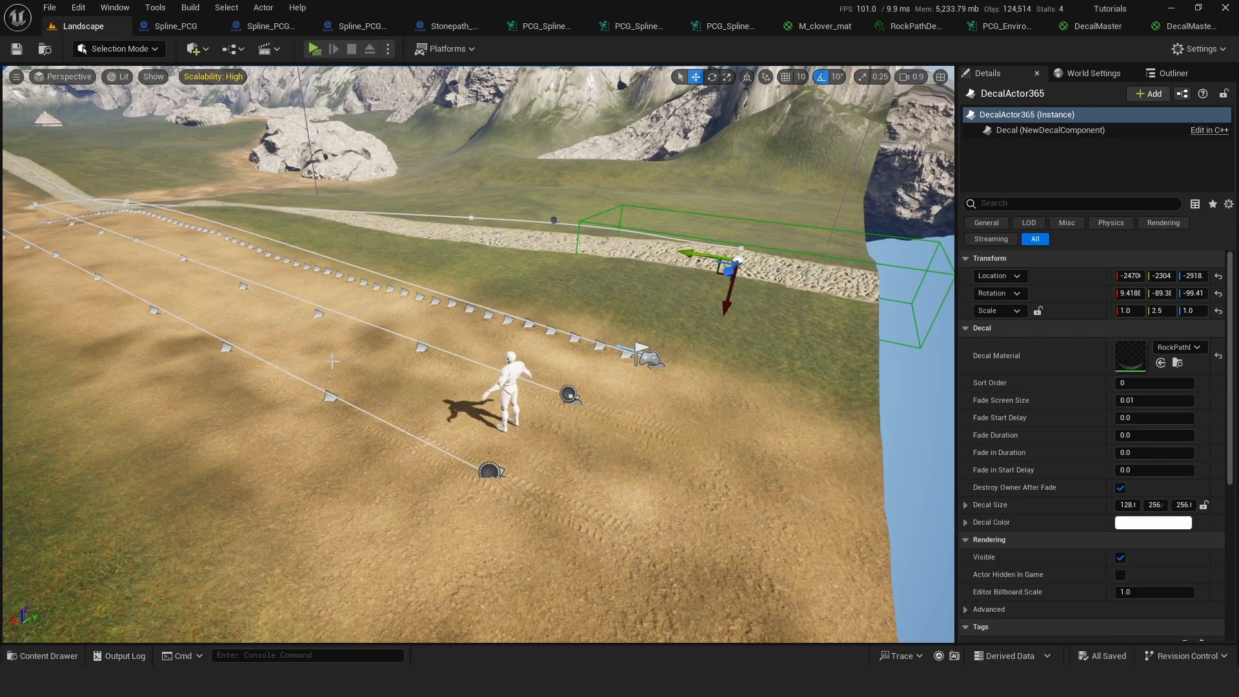
{"action": "right_click_drag", "start_coordinate": [326, 355], "coordinate": [308, 360]}
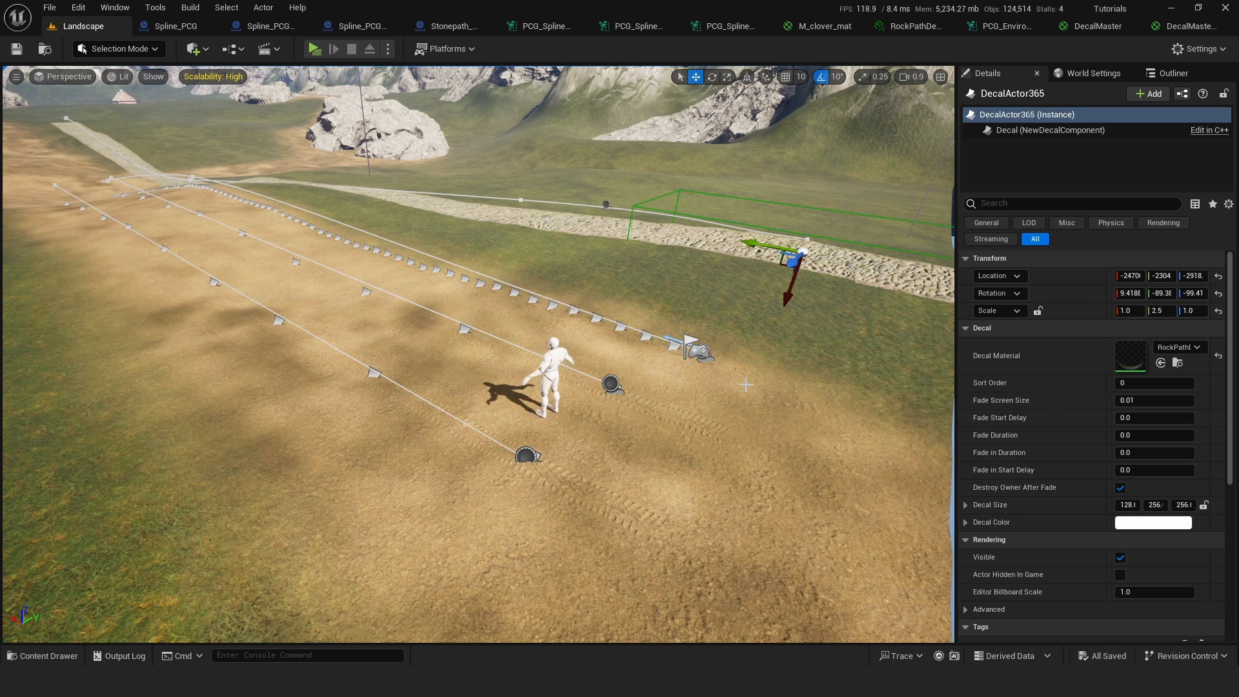
{"action": "right_click_drag", "start_coordinate": [747, 385], "coordinate": [759, 386]}
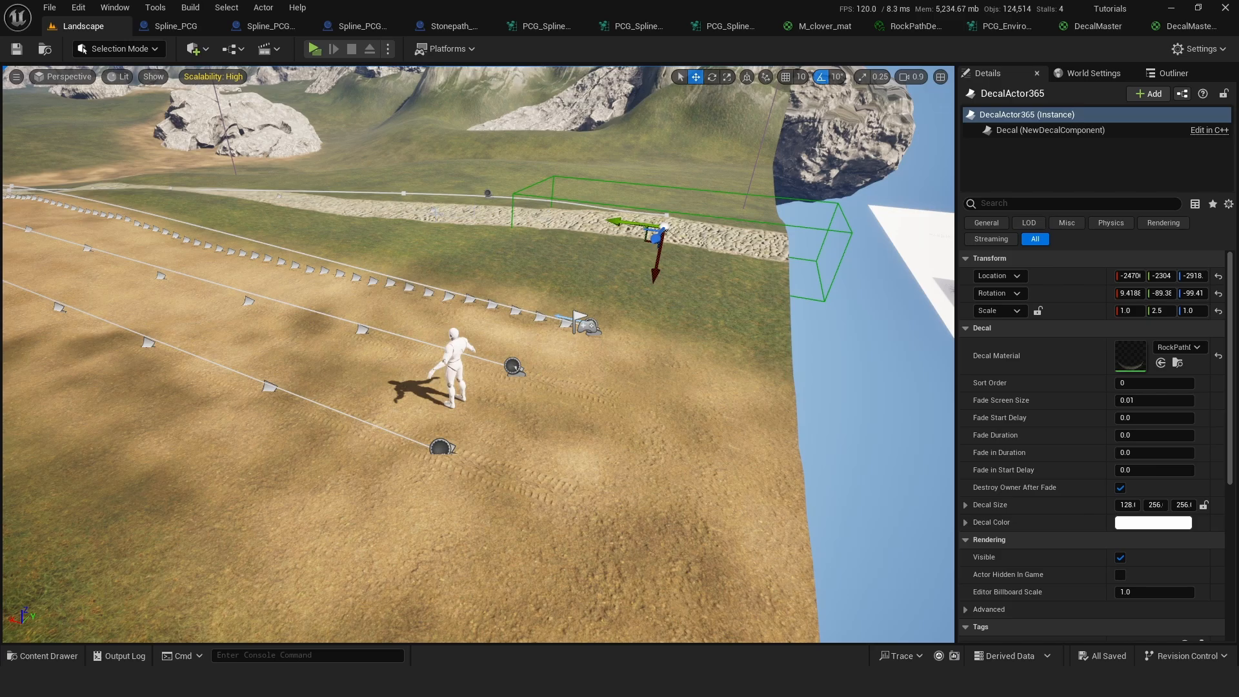
{"action": "key", "text": "ctrl+space"}
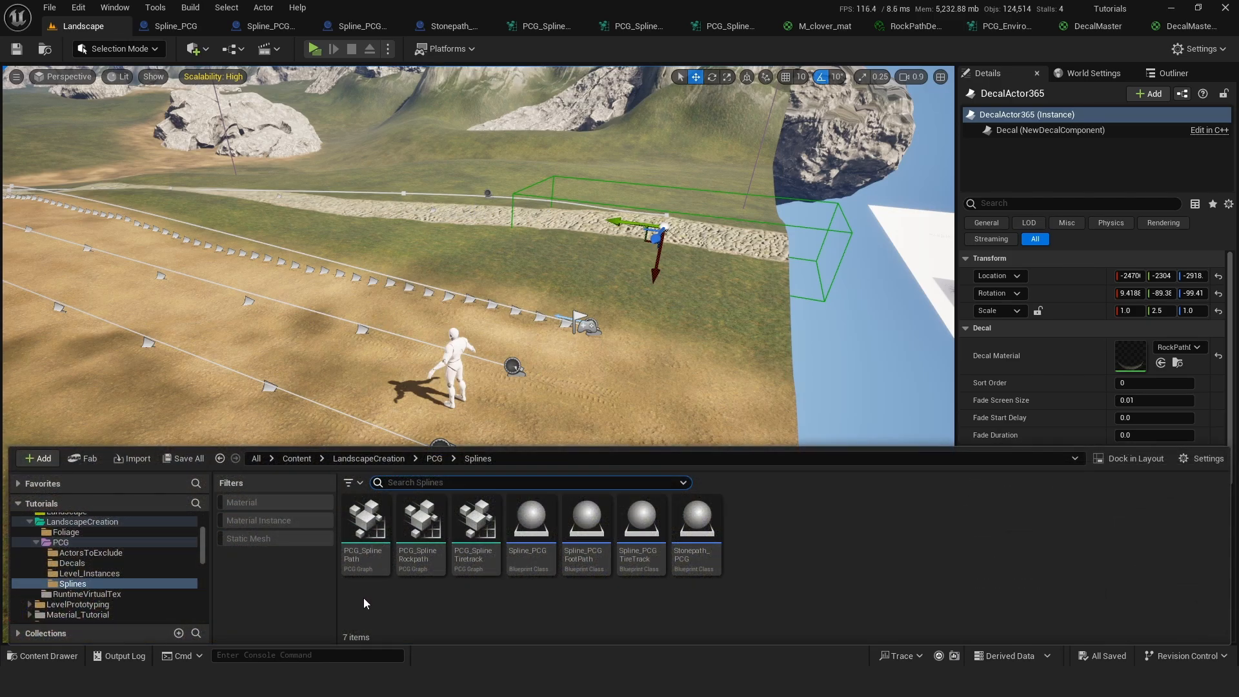
{"action": "double_click", "coordinate": [477, 536]}
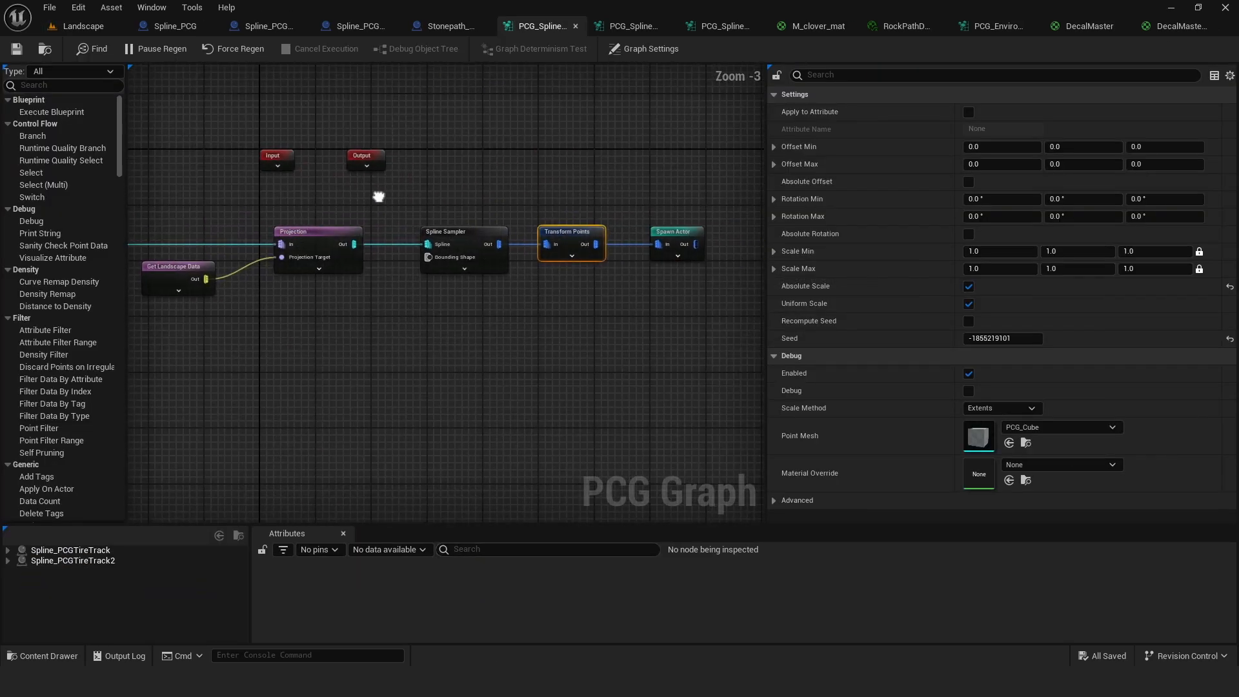
Step: Examine the Get Spline Data and Projection node settings, and move the Get Landscape Data node slightly lower in the graph
{"action": "right_click_drag", "start_coordinate": [281, 210], "coordinate": [312, 204]}
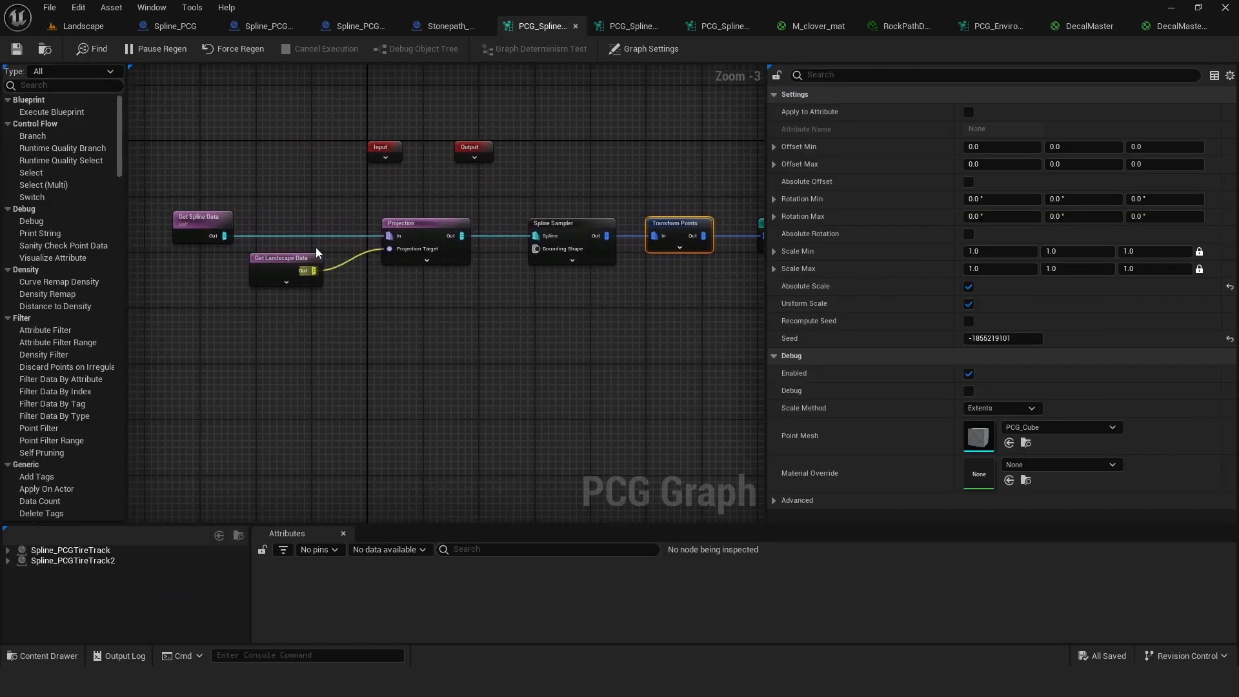
{"action": "left_click", "coordinate": [195, 228]}
{"action": "right_click_drag", "start_coordinate": [228, 197], "coordinate": [255, 200]}
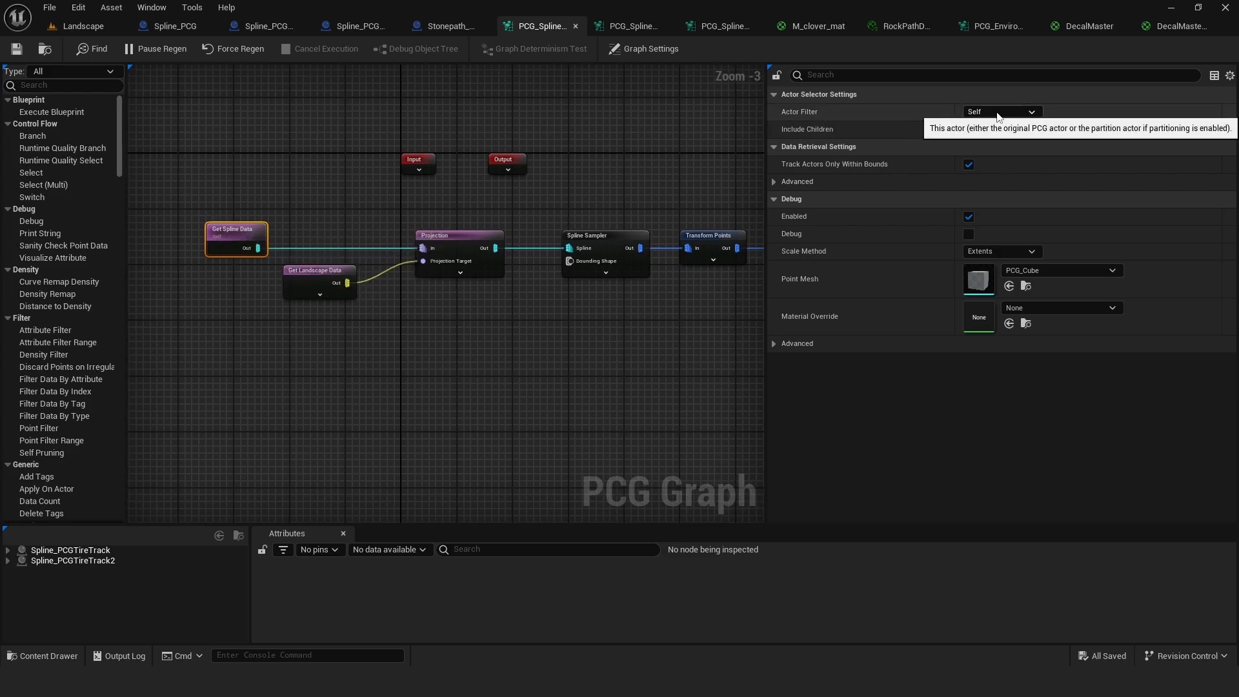
{"action": "right_click_drag", "start_coordinate": [648, 188], "coordinate": [521, 183]}
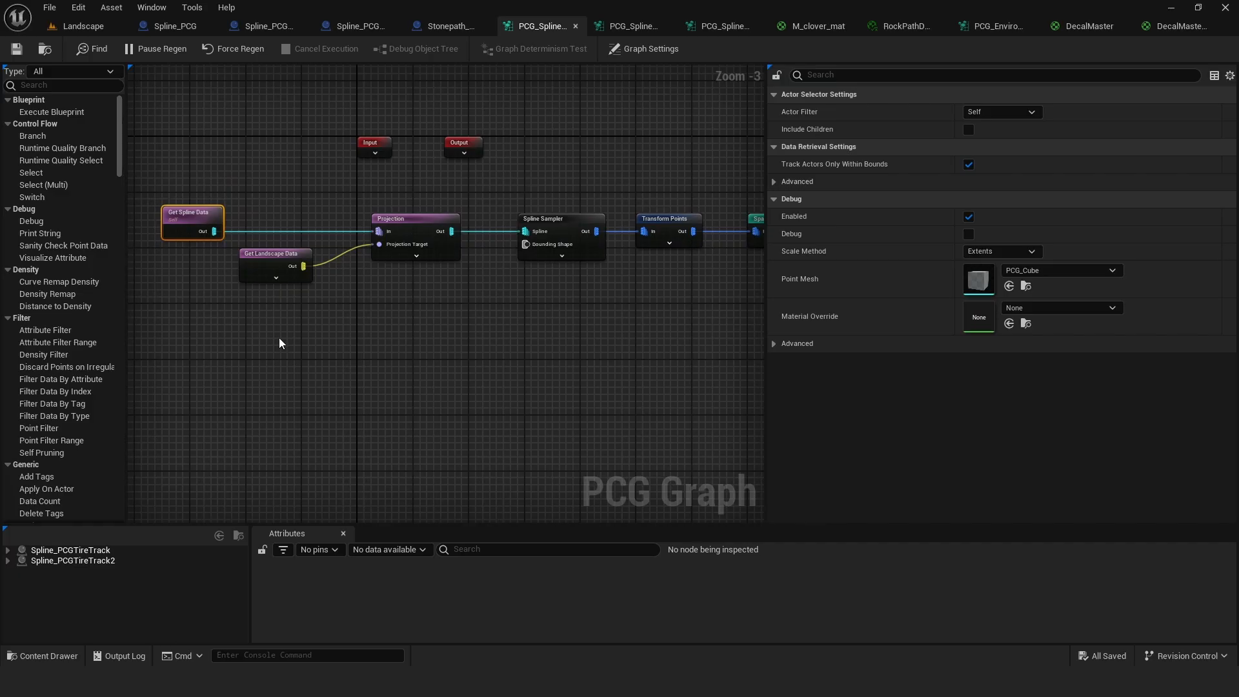
{"action": "left_click", "coordinate": [397, 218]}
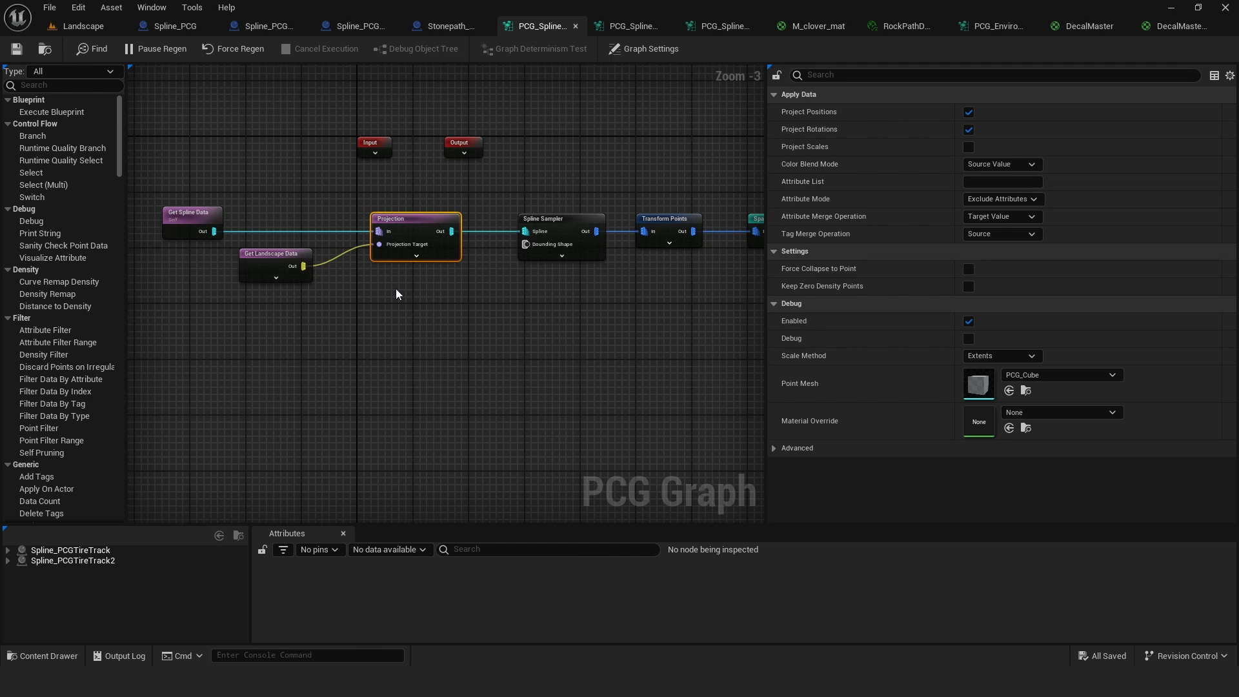
{"action": "left_click_drag", "start_coordinate": [260, 264], "coordinate": [253, 293]}
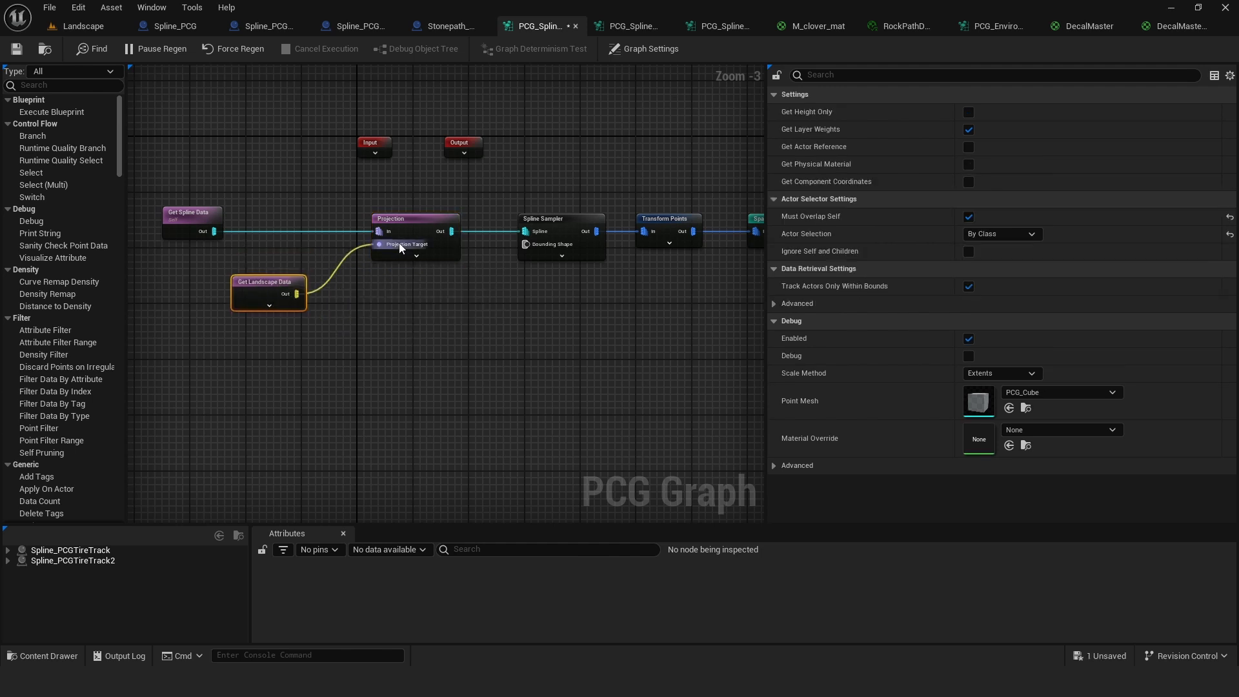
Step: Select the Get Spline Data node and search the graph's available nodes for "spline" without adding one
{"action": "left_click", "coordinate": [189, 234]}
{"action": "right_click", "coordinate": [220, 390]}
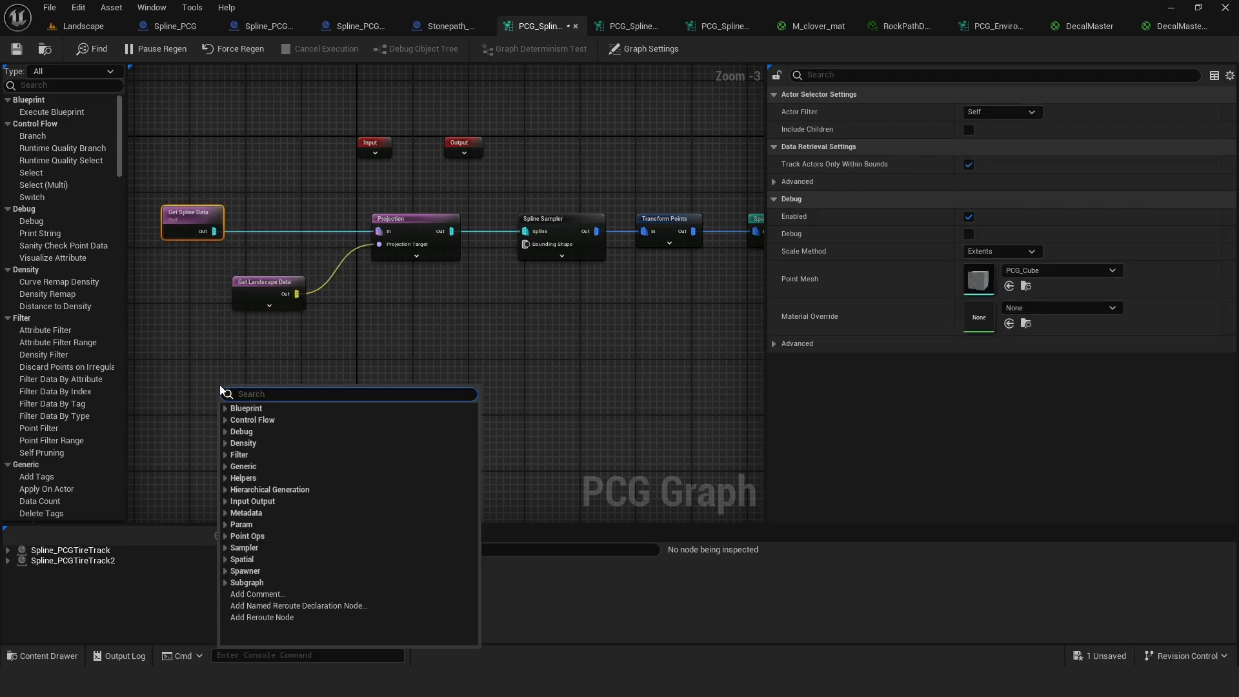
{"action": "type", "text": "spline"}
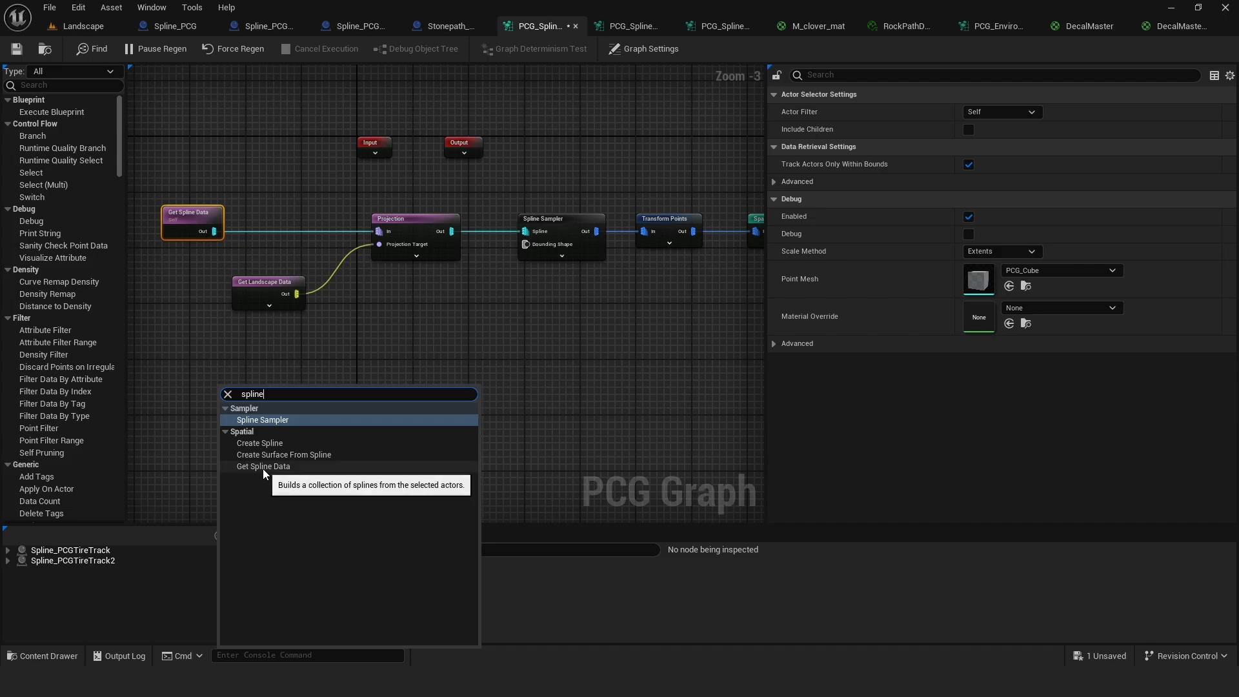
{"action": "left_click", "coordinate": [219, 338]}
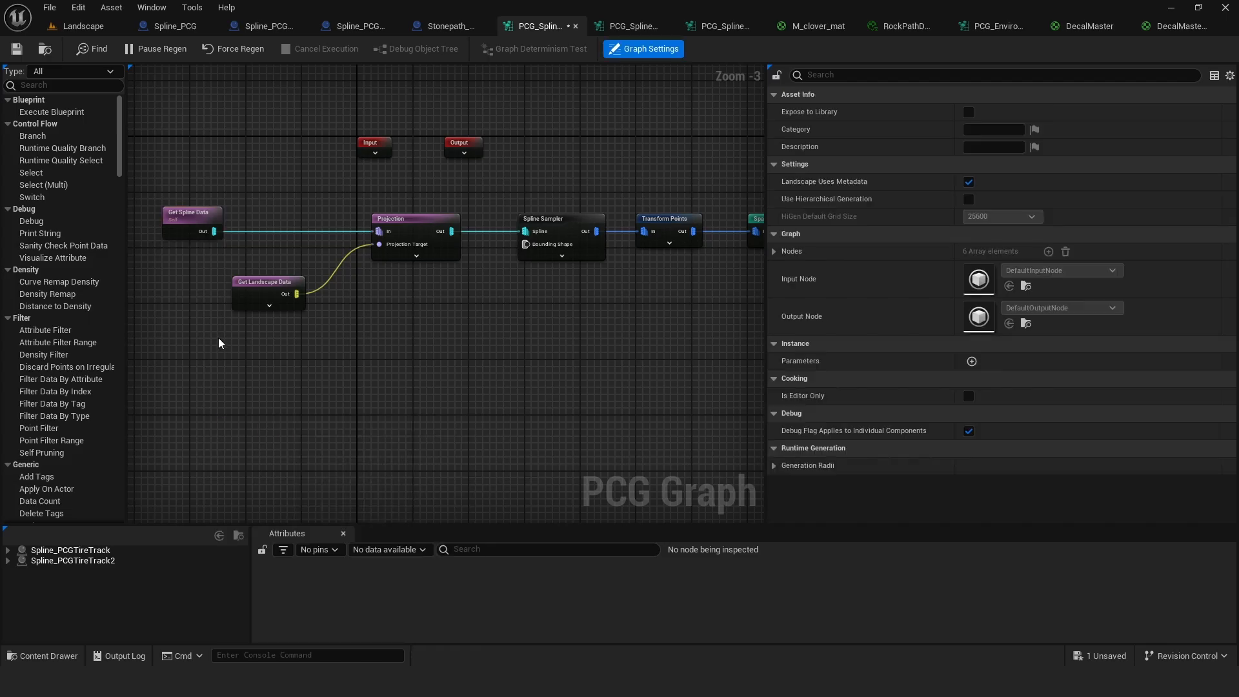
Step: Look up the Get Landscape Data and Projection nodes in the node search without adding either one
{"action": "right_click", "coordinate": [218, 338]}
{"action": "type", "text": "lands"}
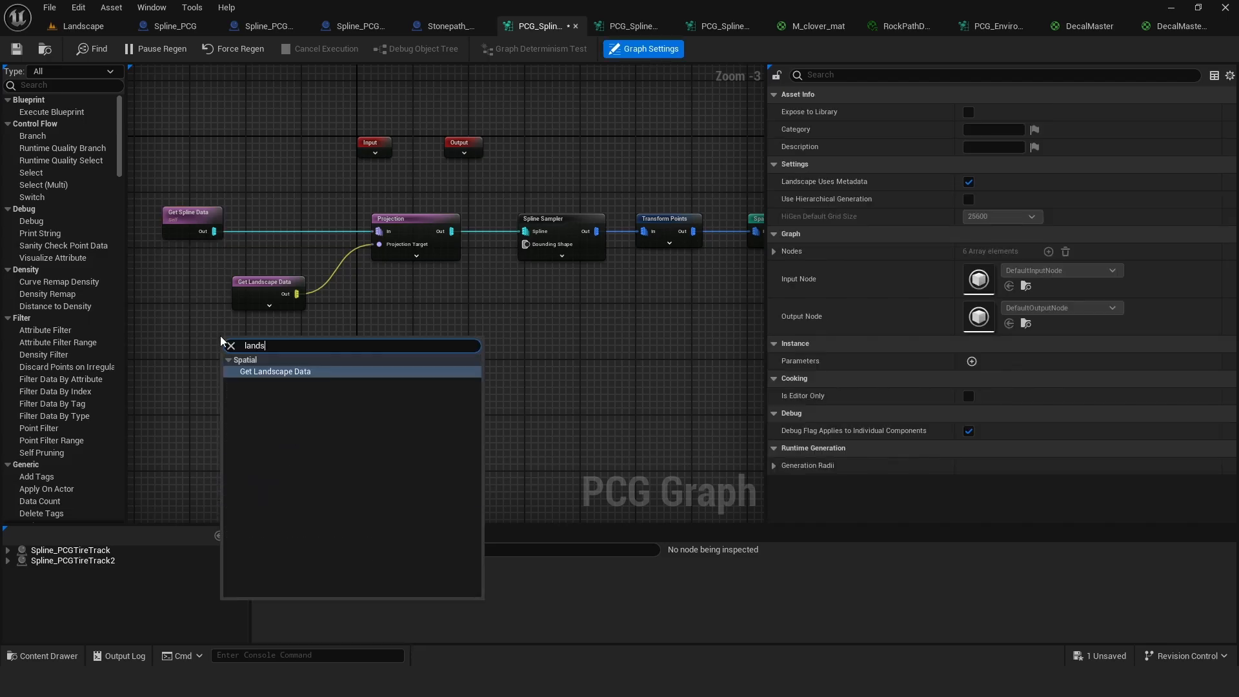
{"action": "type", "text": "ca"}
{"action": "left_click", "coordinate": [370, 305]}
{"action": "right_click", "coordinate": [381, 332]}
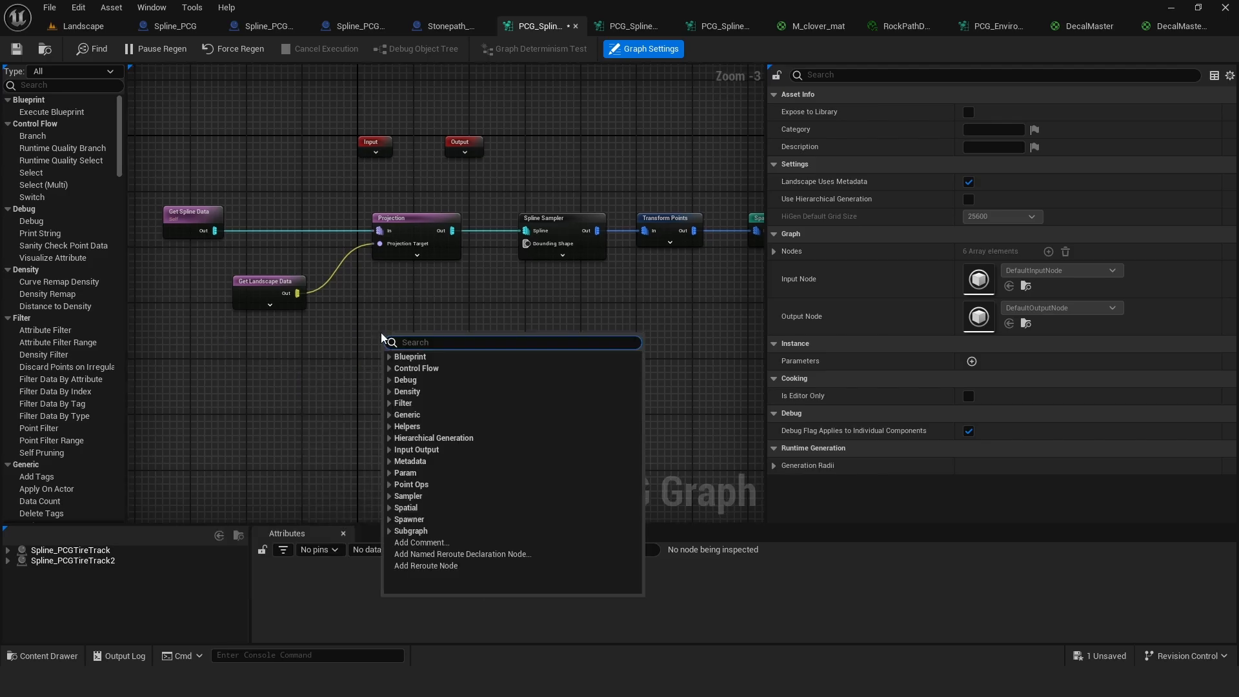
{"action": "type", "text": "proje"}
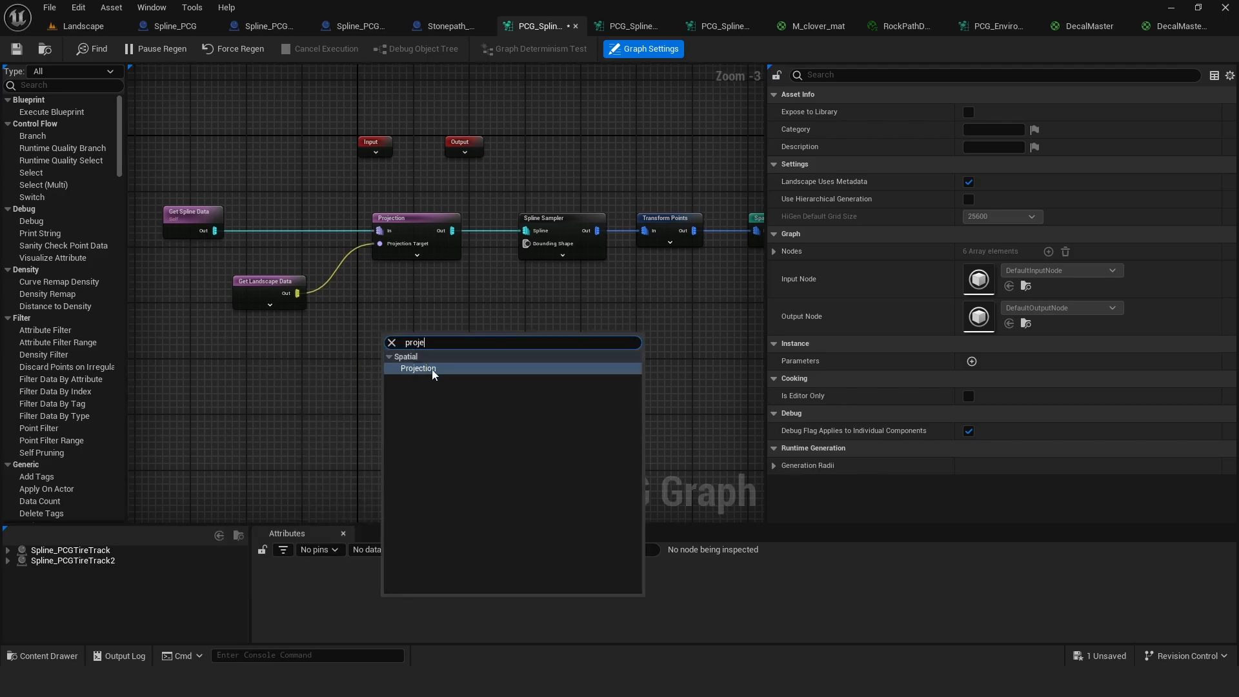
{"action": "left_click", "coordinate": [492, 277]}
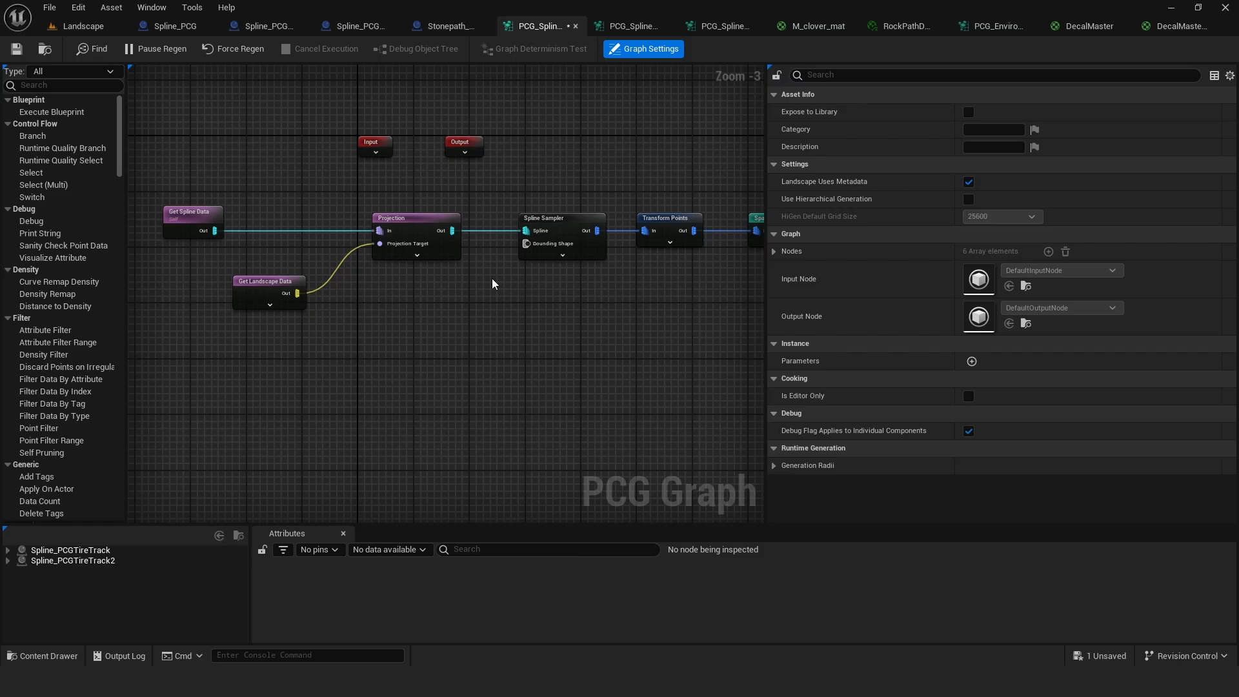
Step: Examine the Spline Sampler node's settings and its available sampling modes
{"action": "right_click_drag", "start_coordinate": [492, 277], "coordinate": [383, 279]}
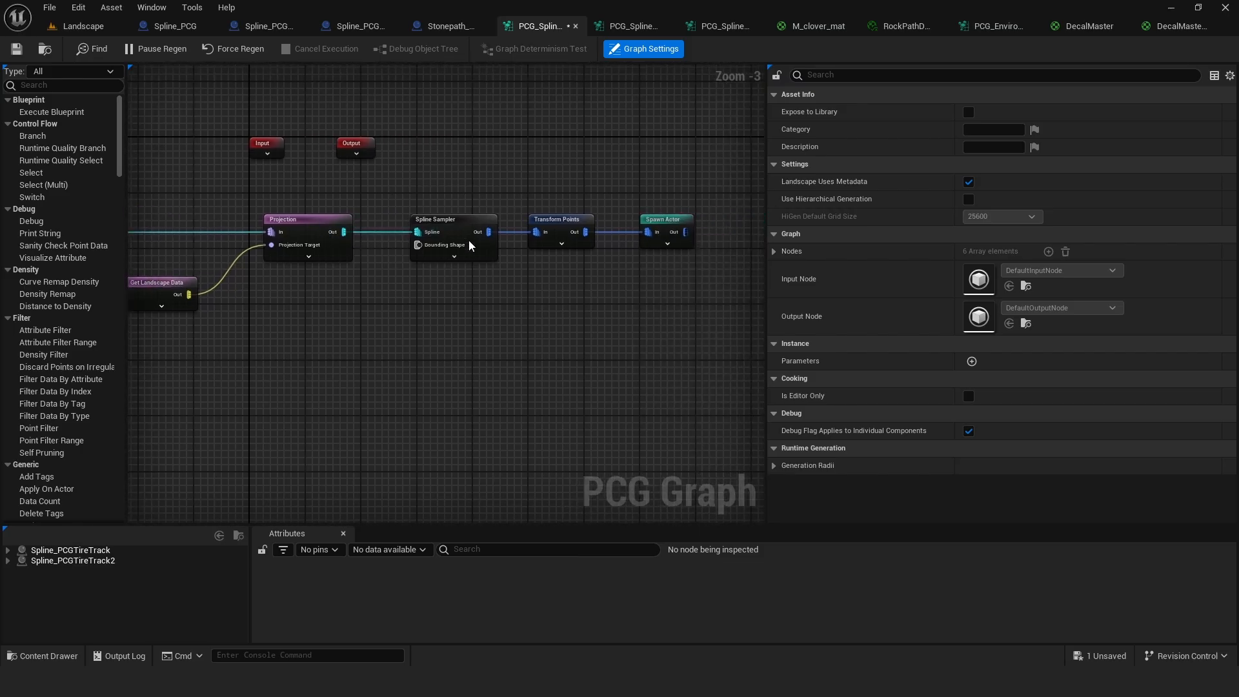
{"action": "left_click", "coordinate": [446, 220]}
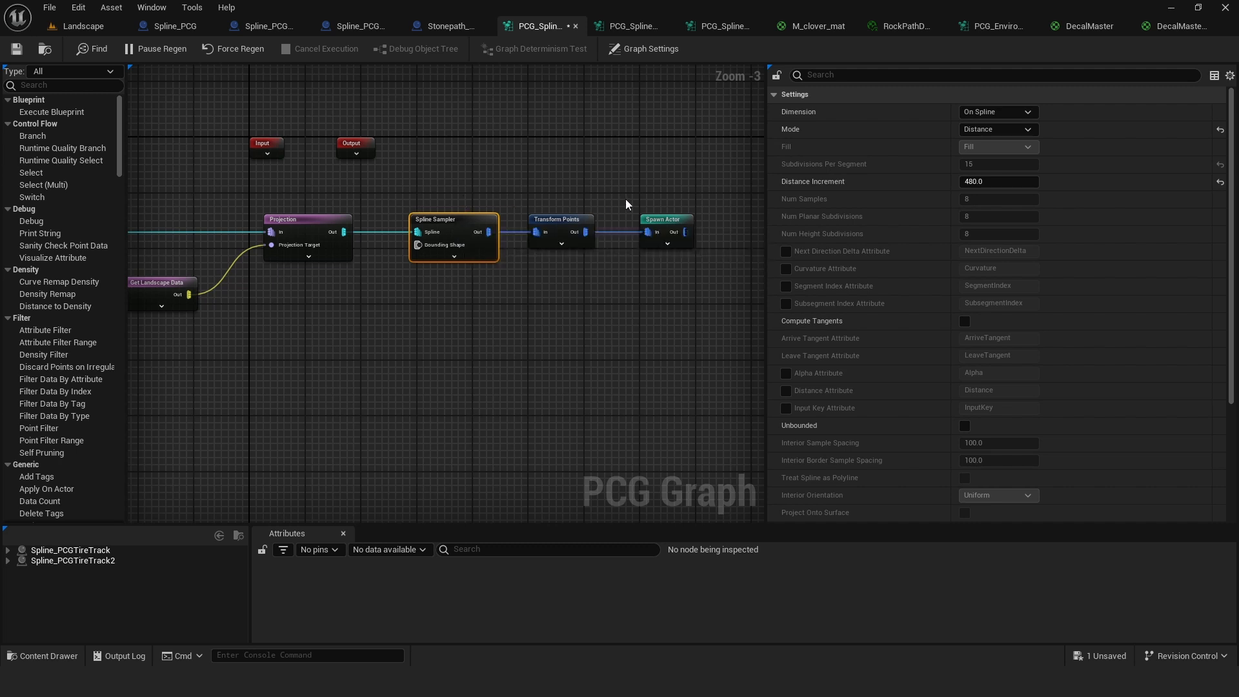
{"action": "right_click_drag", "start_coordinate": [694, 236], "coordinate": [647, 227]}
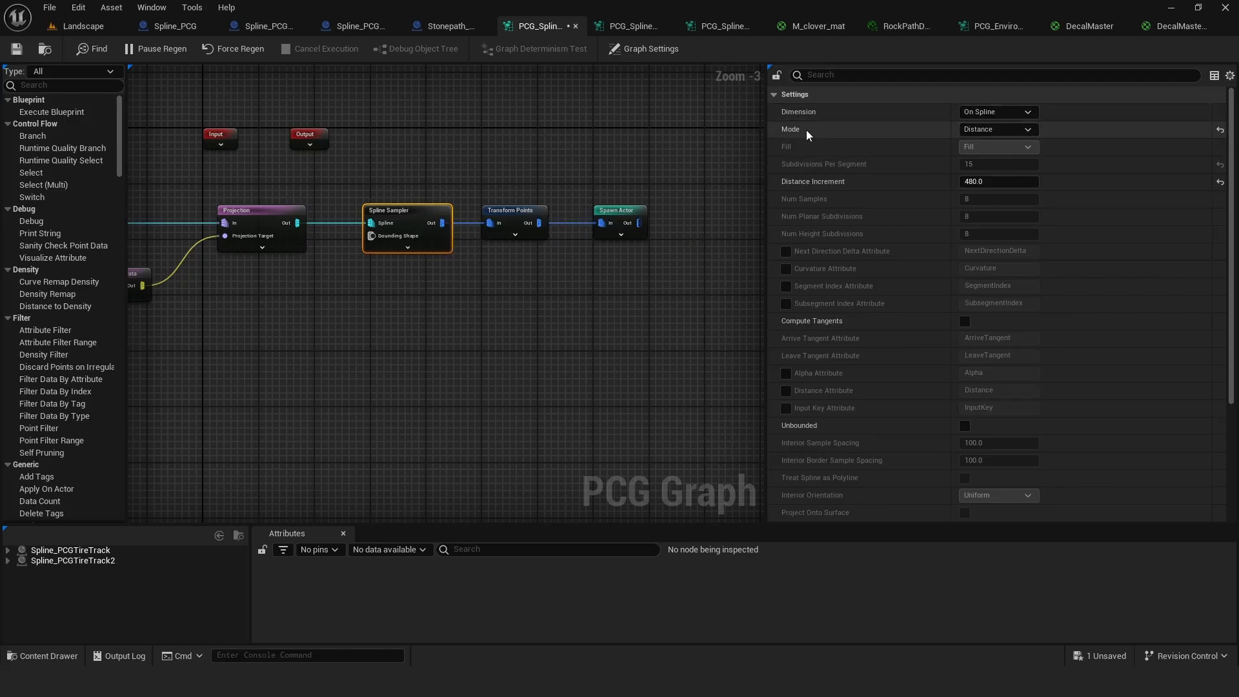
{"action": "left_click", "coordinate": [1005, 131]}
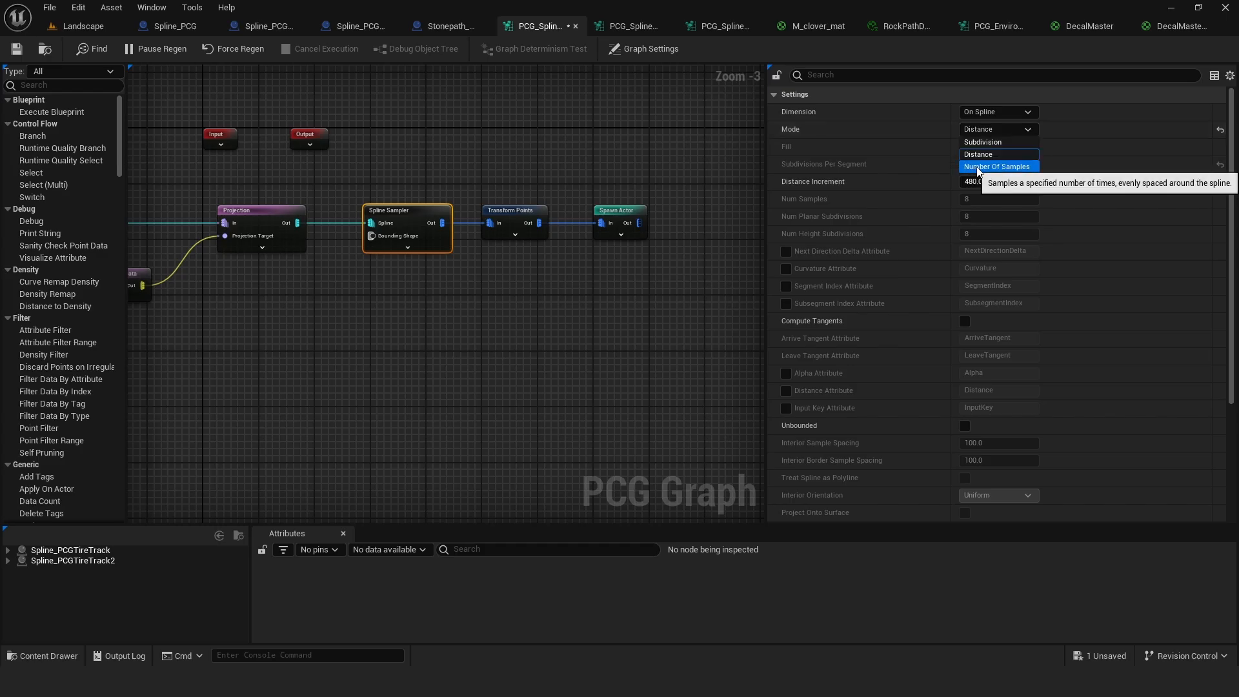
{"action": "left_click", "coordinate": [910, 134]}
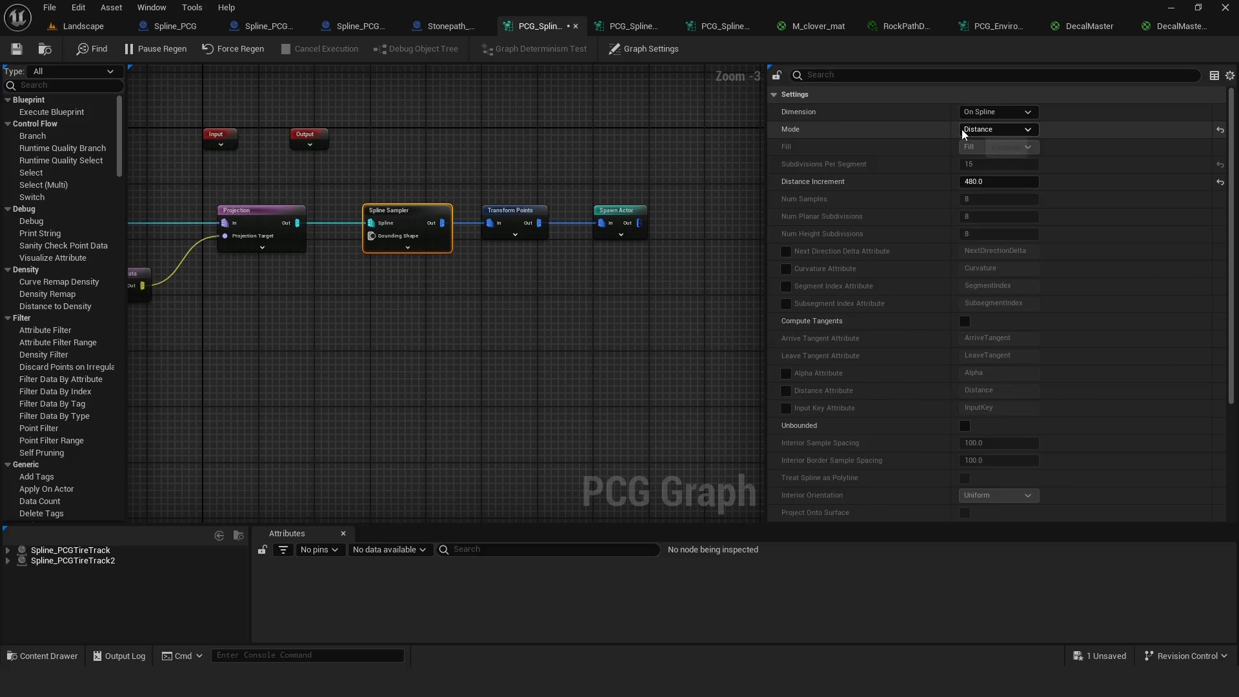
Step: Set the Spline Sampler's mode to Subdivision, check the tire track splines in the Landscape level, and return to the graph
{"action": "left_click", "coordinate": [997, 129]}
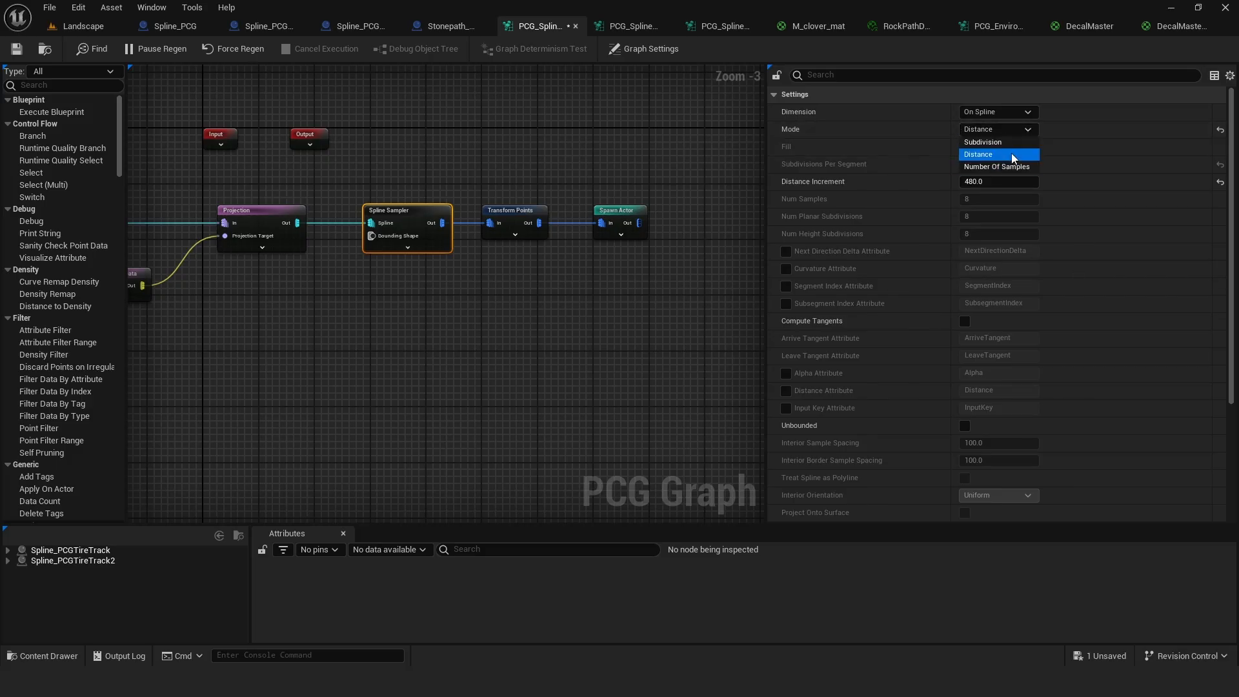
{"action": "left_click", "coordinate": [988, 145]}
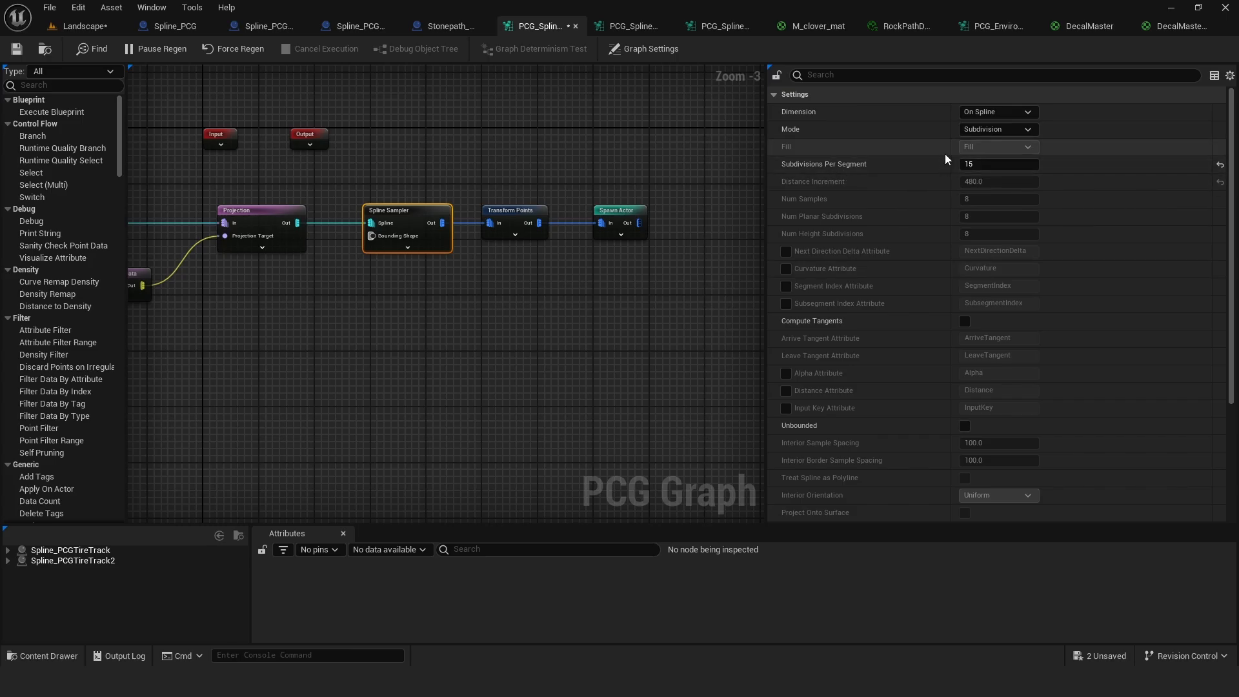
{"action": "left_click", "coordinate": [67, 28]}
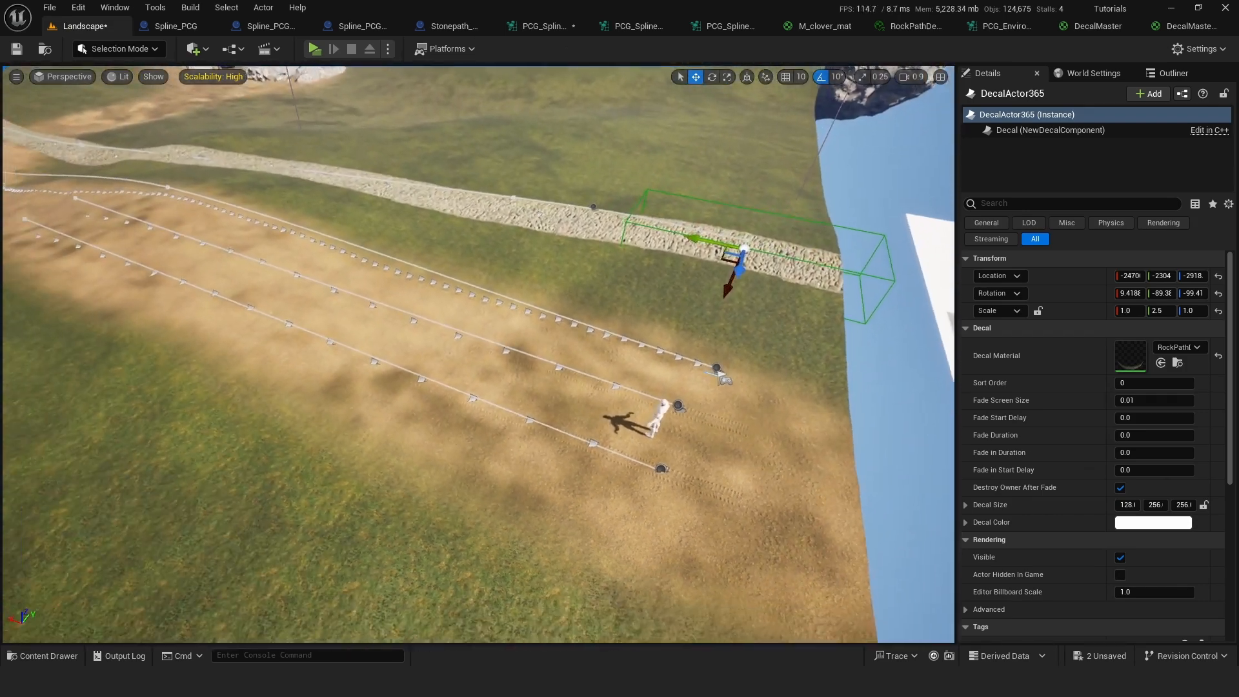
{"action": "mouse_move", "coordinate": [782, 476]}
{"action": "right_mouse_down"}
{"action": "mouse_move", "coordinate": [762, 476]}
{"action": "mouse_move", "coordinate": [782, 476]}
{"action": "right_mouse_up"}
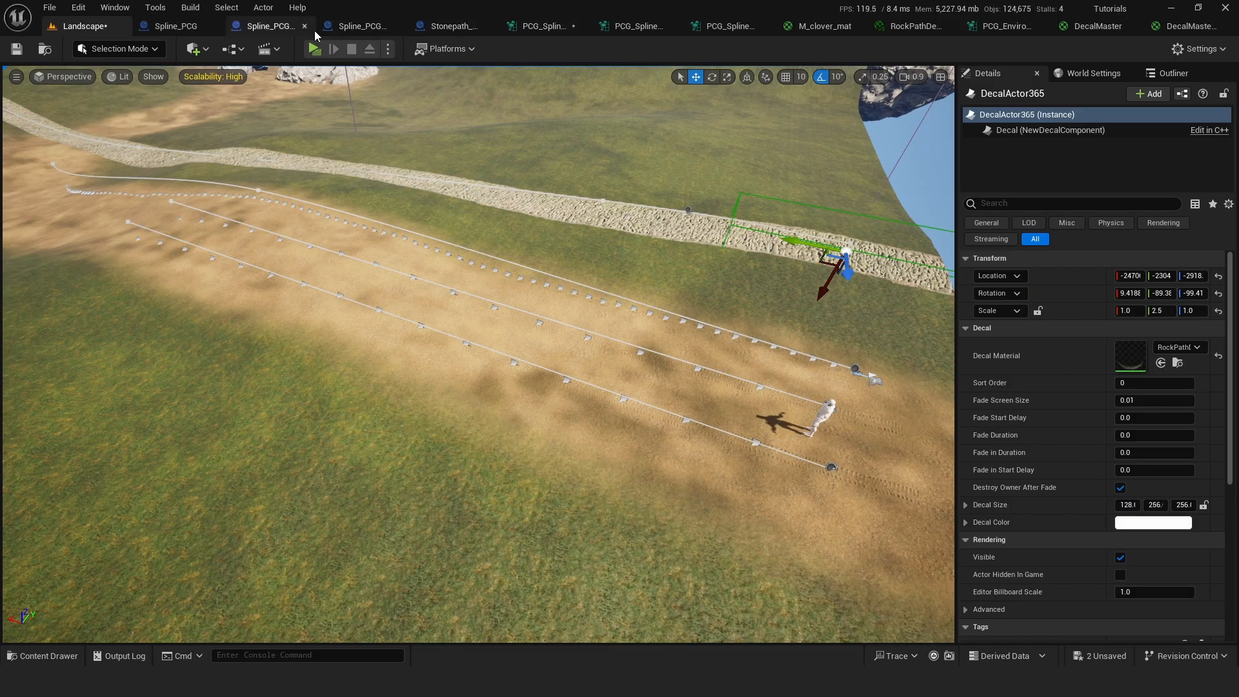
{"action": "left_click", "coordinate": [541, 25]}
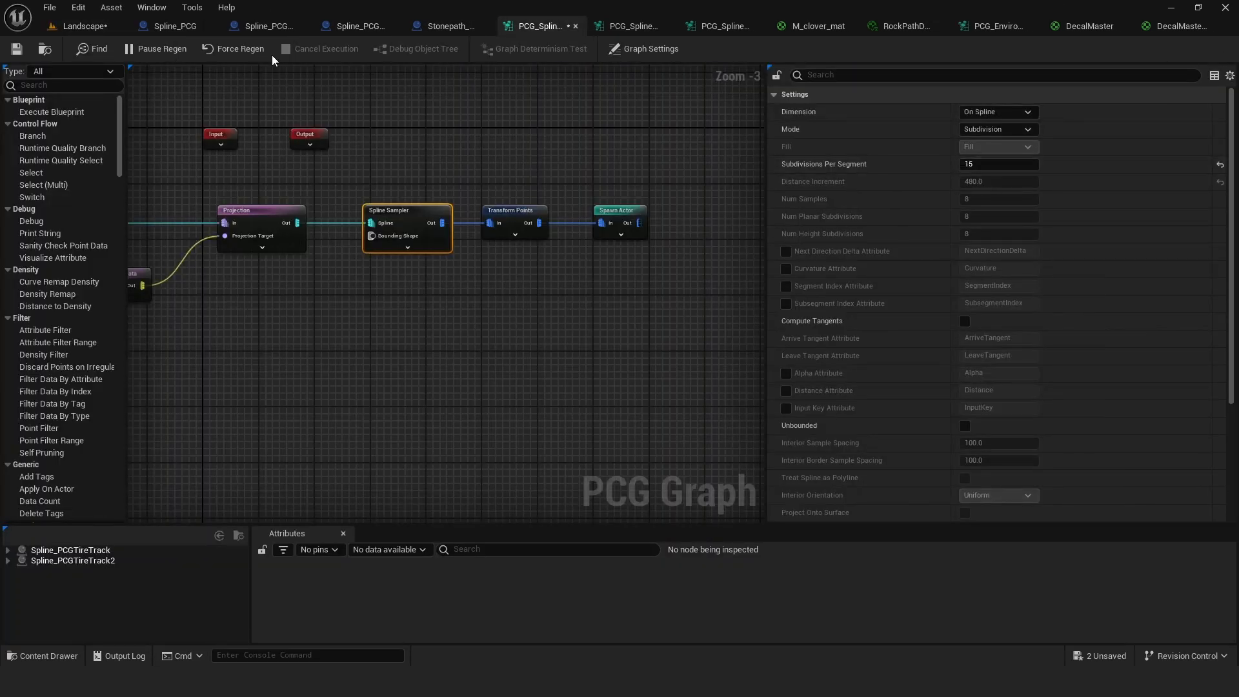
Step: Inspect the tire track splines in the Landscape level and float the PCG_SplineTiretrack graph in its own window over the viewport
{"action": "left_click", "coordinate": [83, 27]}
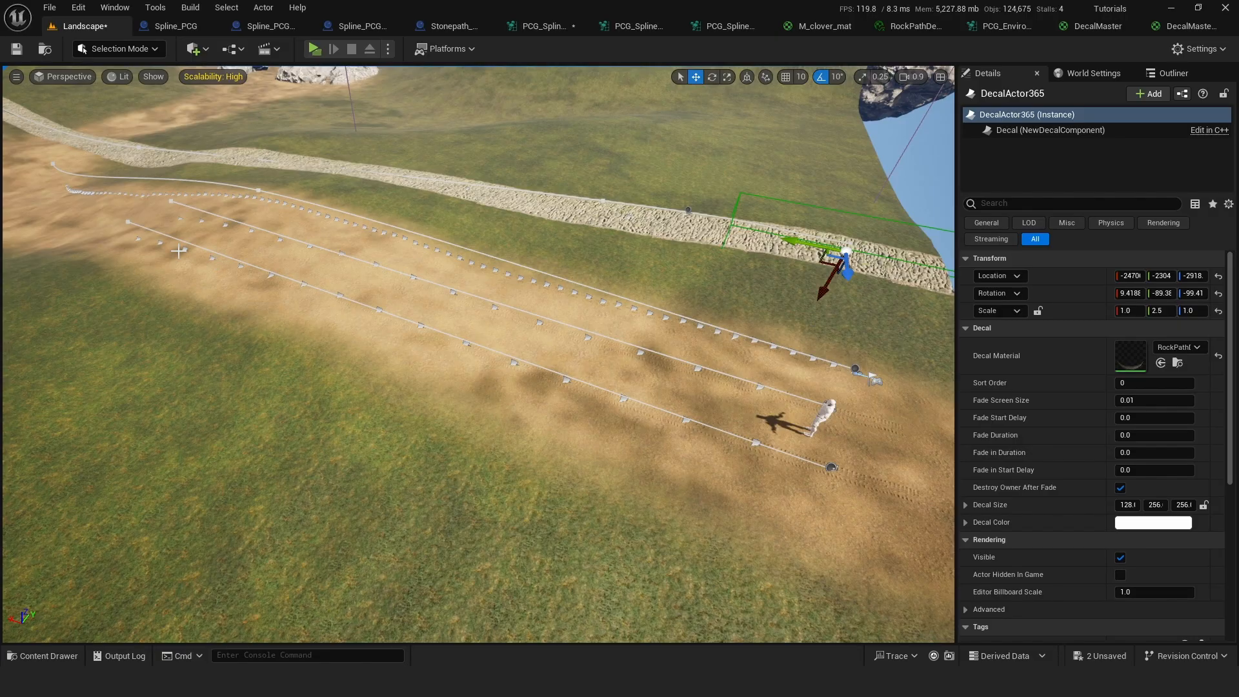
{"action": "right_click_drag", "start_coordinate": [478, 354], "coordinate": [613, 360]}
{"action": "right_click_drag", "start_coordinate": [479, 354], "coordinate": [481, 404]}
{"action": "key", "text": "w"}
{"action": "key", "text": "s"}
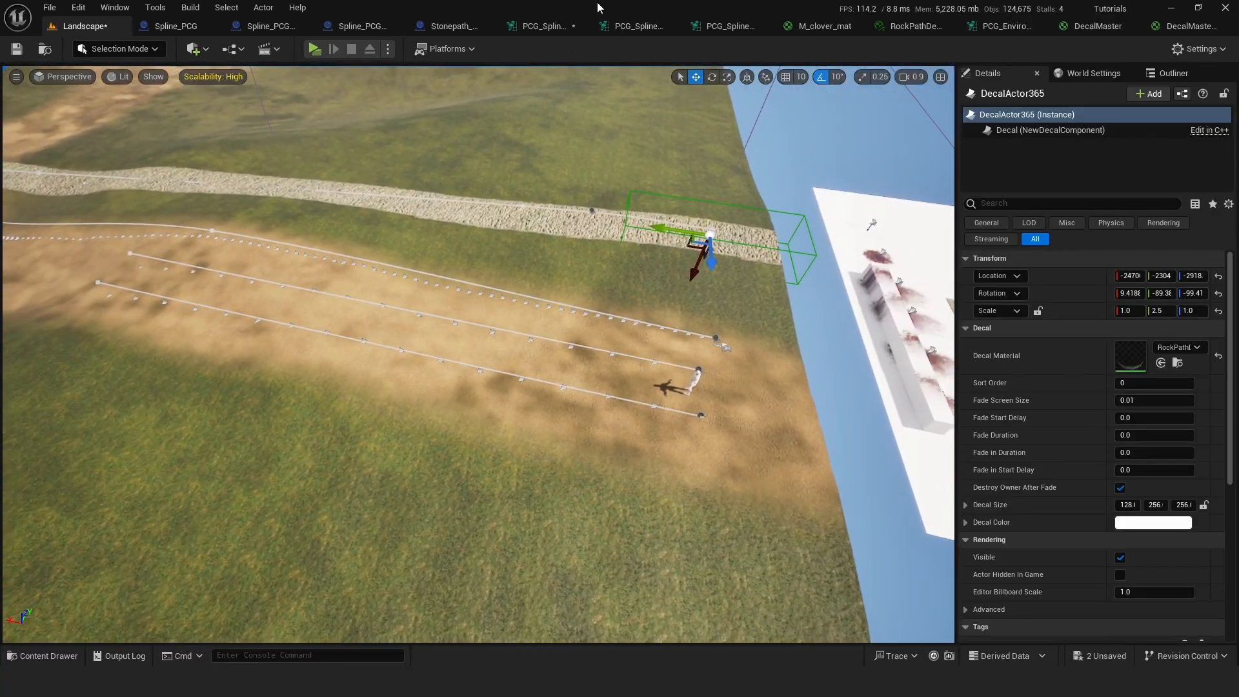
{"action": "left_click_drag", "start_coordinate": [535, 30], "coordinate": [655, 156]}
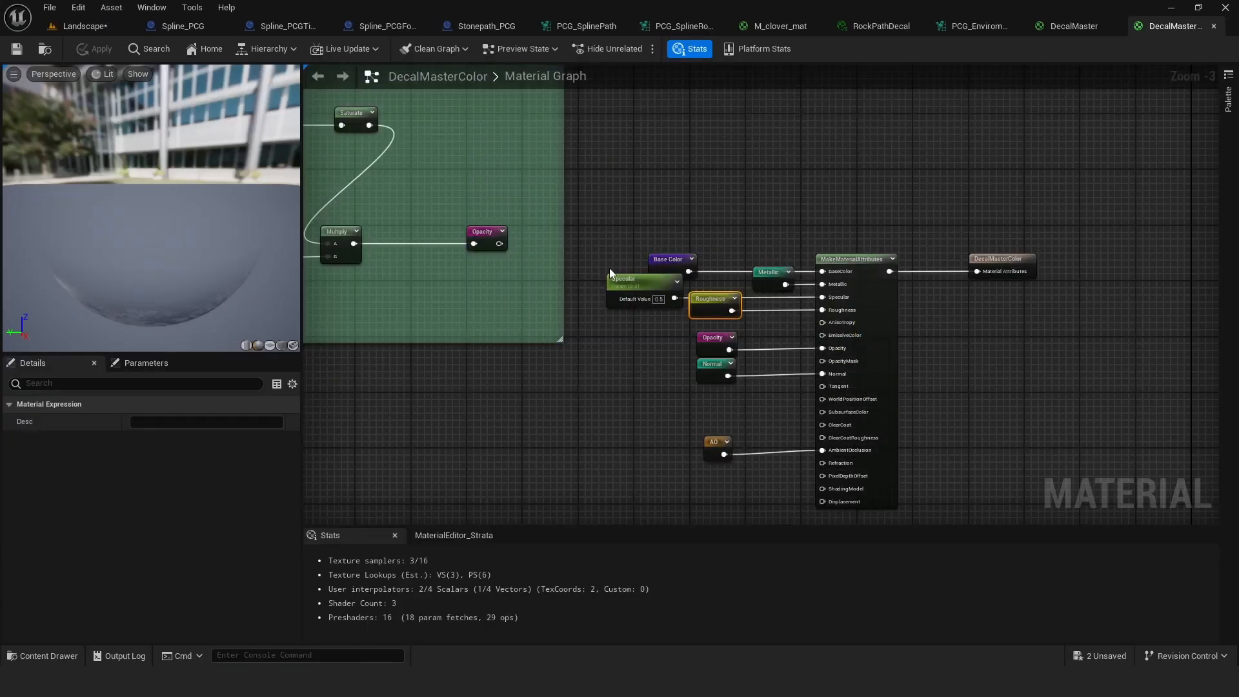
{"action": "left_click", "coordinate": [96, 29]}
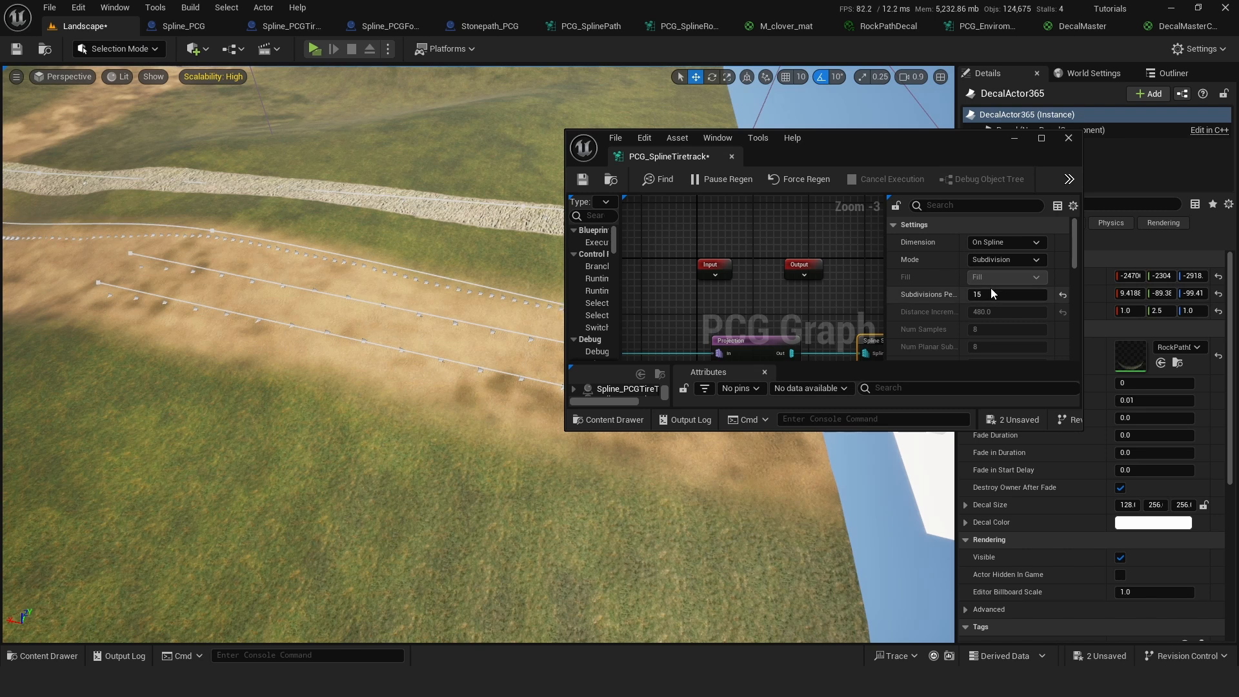
Step: Try varying the Spline Sampler's Subdivisions Per Segment and set its mode back to Distance
{"action": "left_click_drag", "start_coordinate": [988, 296], "coordinate": [1009, 299]}
{"action": "left_click_drag", "start_coordinate": [1018, 295], "coordinate": [1016, 296]}
{"action": "left_click", "coordinate": [998, 262]}
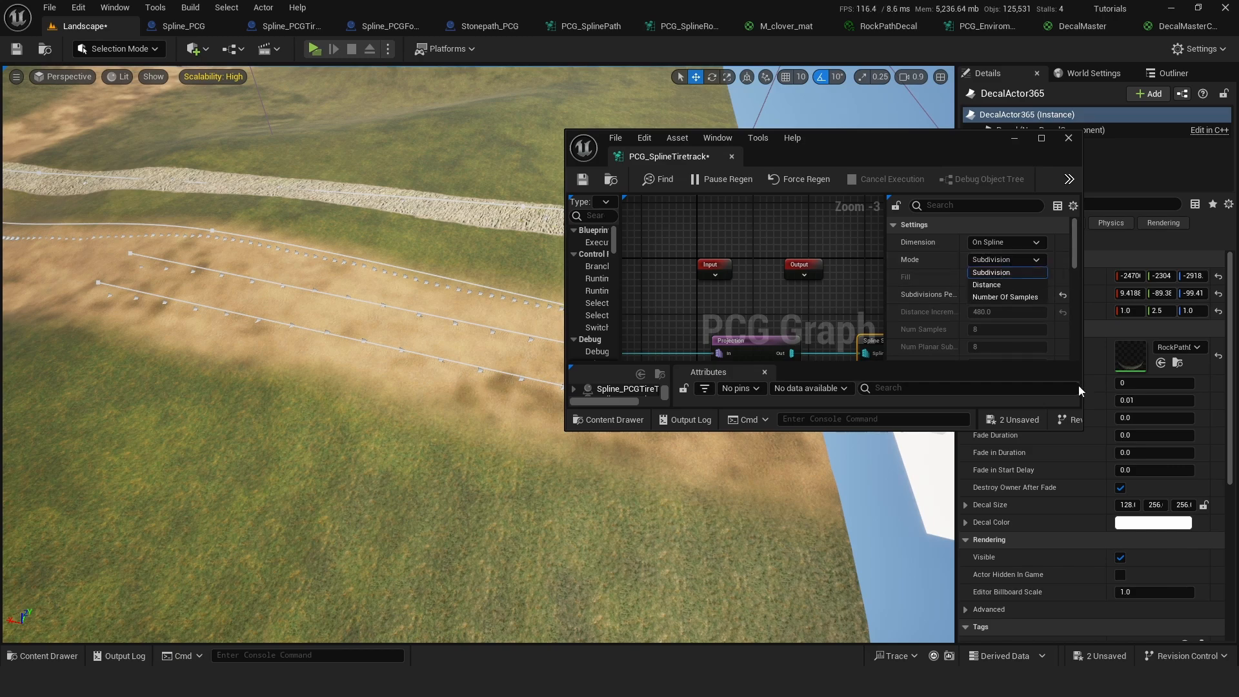
{"action": "left_click", "coordinate": [1000, 285]}
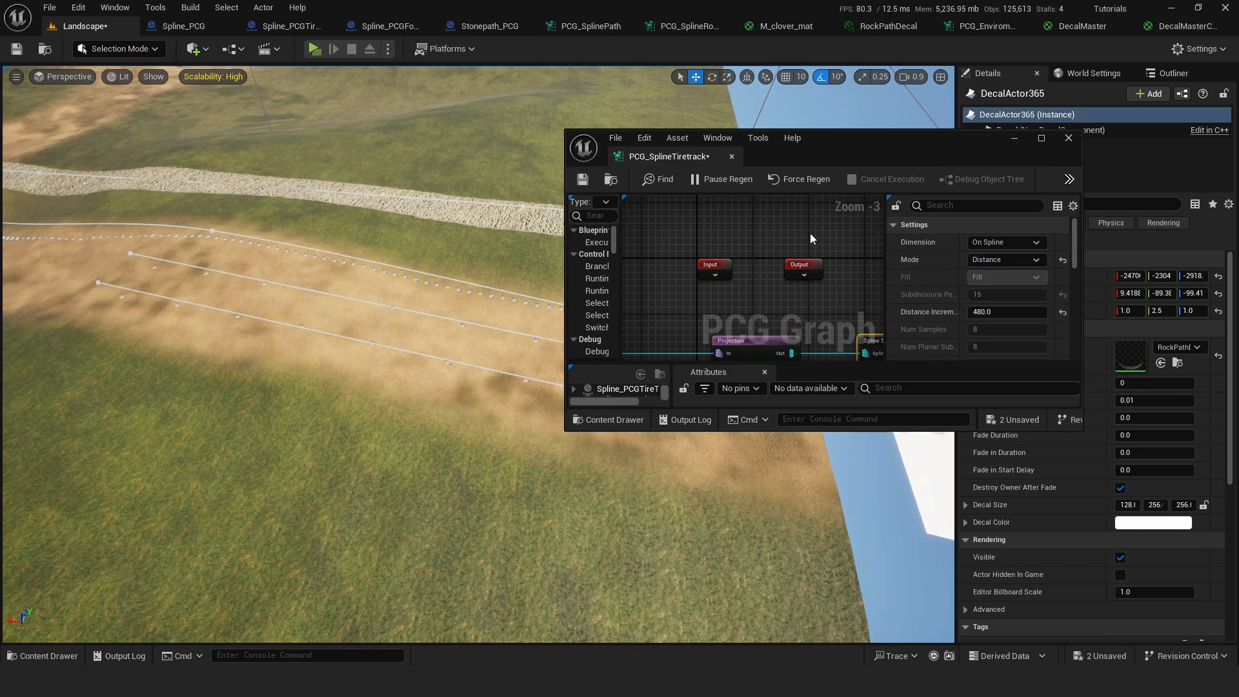
Step: Try a Distance Increment of 614.494141 on the Spline Sampler and inspect the tire track decal spacing up close
{"action": "mouse_move", "coordinate": [405, 293]}
{"action": "right_mouse_down"}
{"action": "mouse_move", "coordinate": [490, 290]}
{"action": "mouse_move", "coordinate": [481, 278]}
{"action": "mouse_move", "coordinate": [385, 301]}
{"action": "right_mouse_up"}
{"action": "key", "text": "w"}
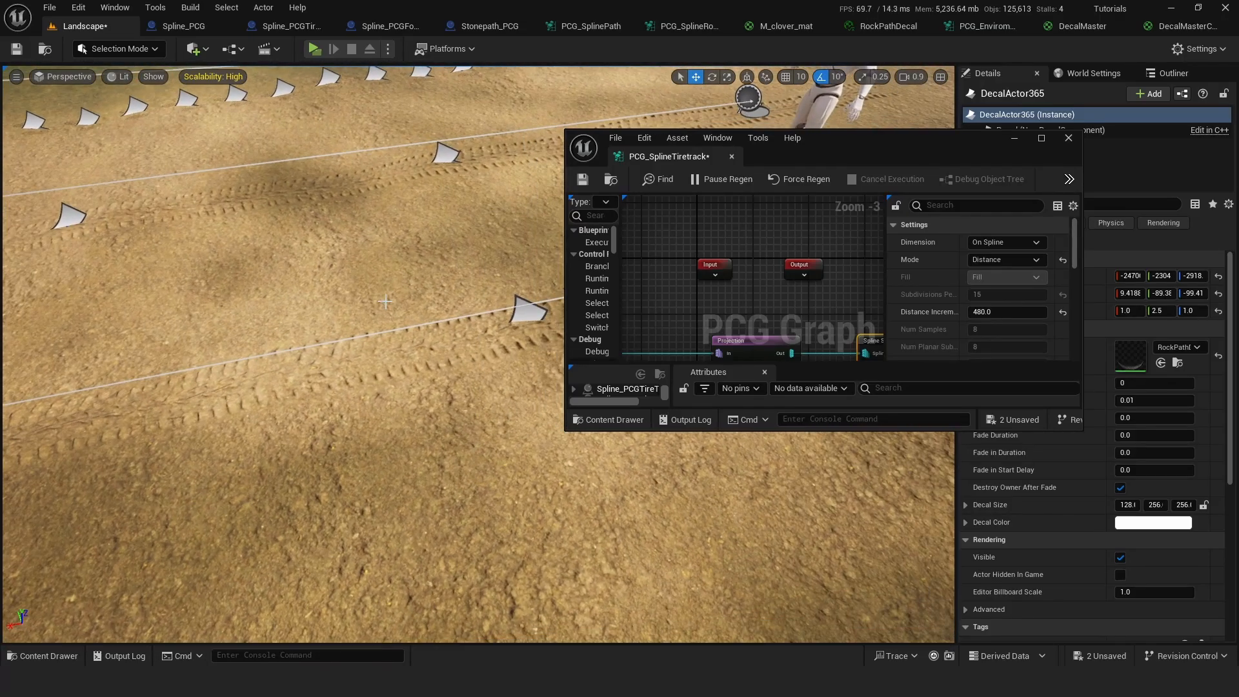
{"action": "right_click_drag", "start_coordinate": [273, 370], "coordinate": [227, 368]}
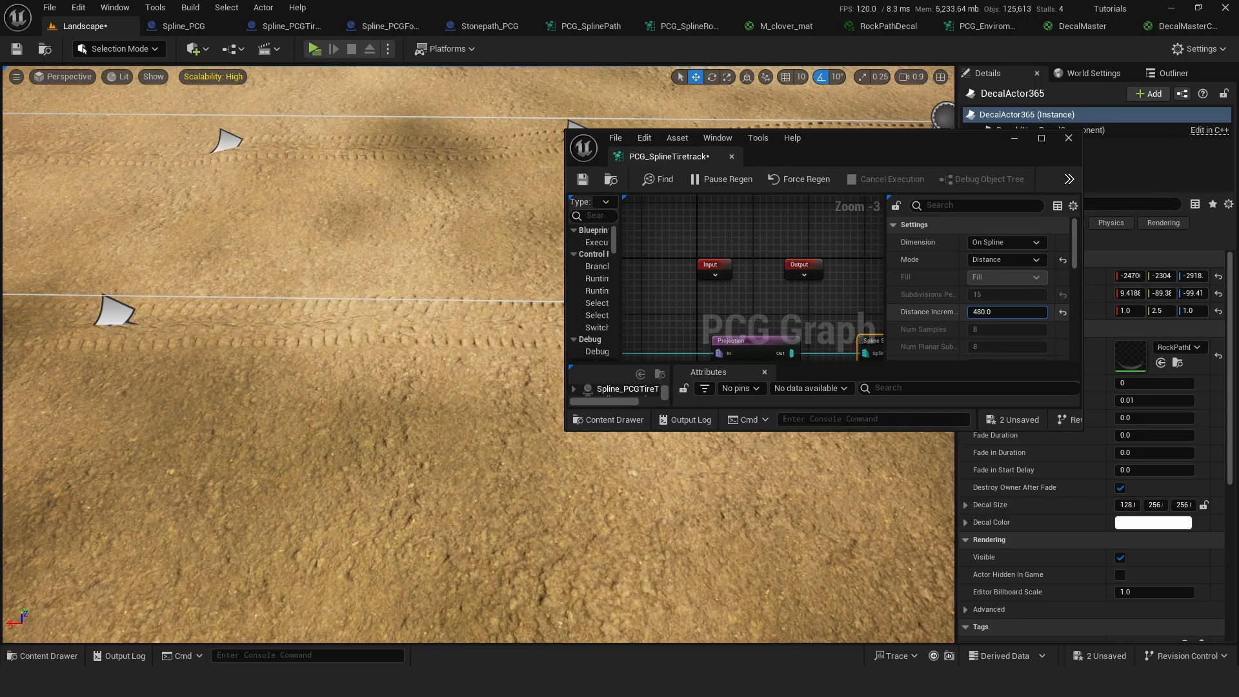
{"action": "left_click_drag", "start_coordinate": [1007, 312], "coordinate": [1042, 311]}
{"action": "key", "text": "w"}
{"action": "right_click_drag", "start_coordinate": [218, 322], "coordinate": [218, 323]}
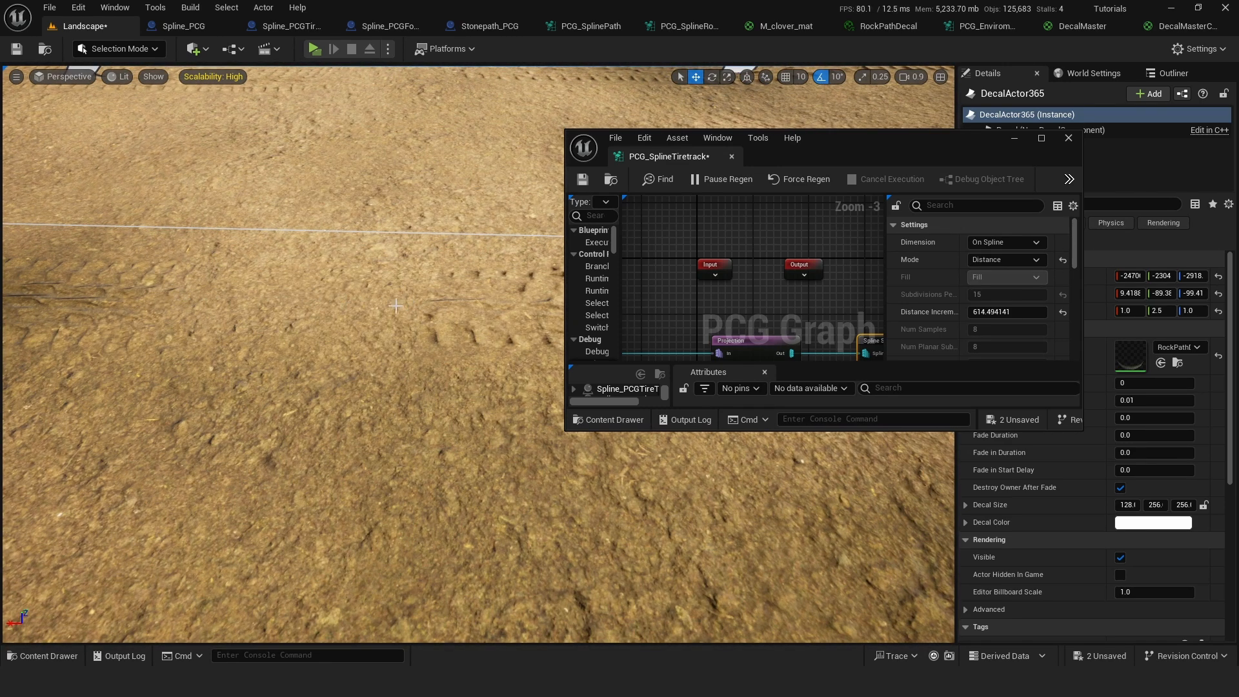
{"action": "right_click_drag", "start_coordinate": [517, 298], "coordinate": [517, 298]}
{"action": "key", "text": "s"}
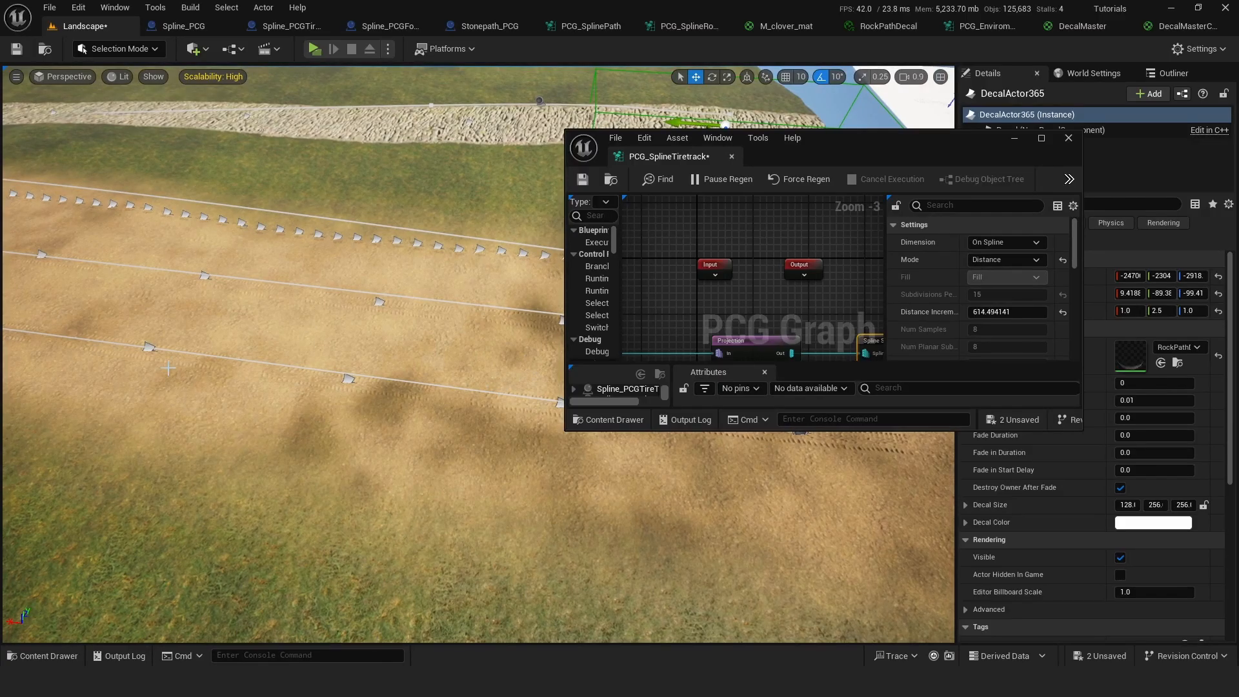
Step: Set the Spline Sampler's Distance Increment to 480 and inspect the tire tracks along the splines
{"action": "left_click", "coordinate": [990, 311]}
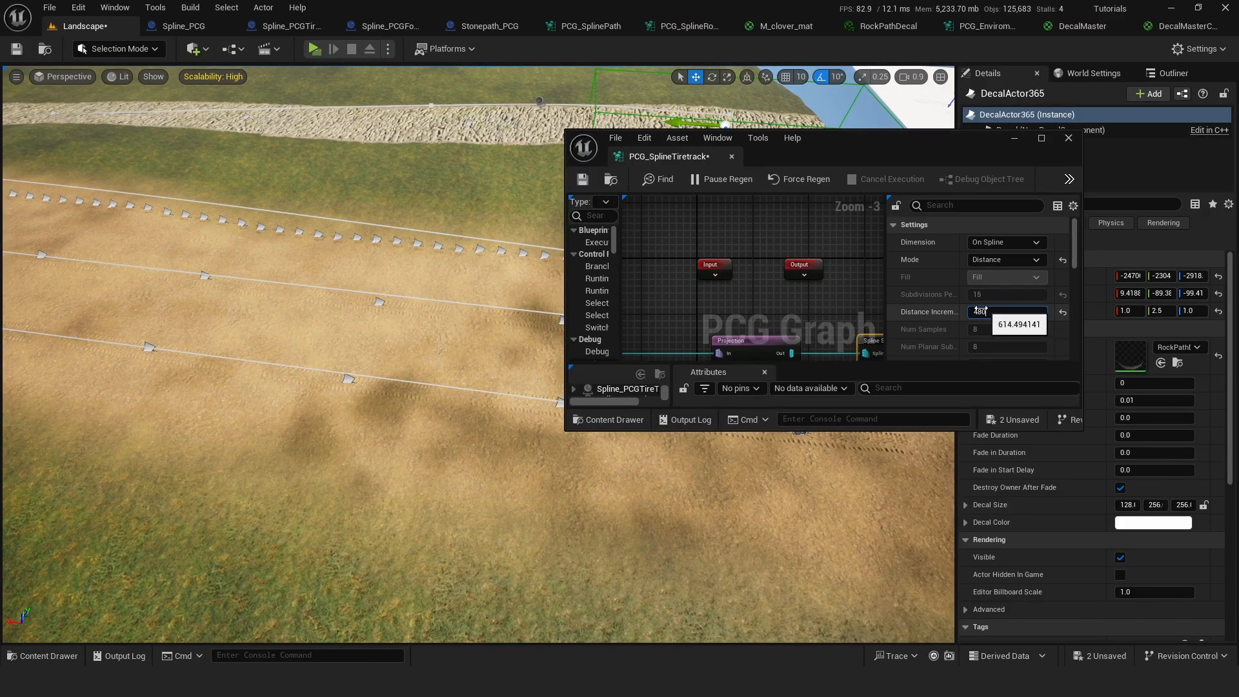
{"action": "key", "text": "Return"}
{"action": "scroll", "coordinate": [457, 405], "scroll_direction": "up", "scroll_amount": 10}
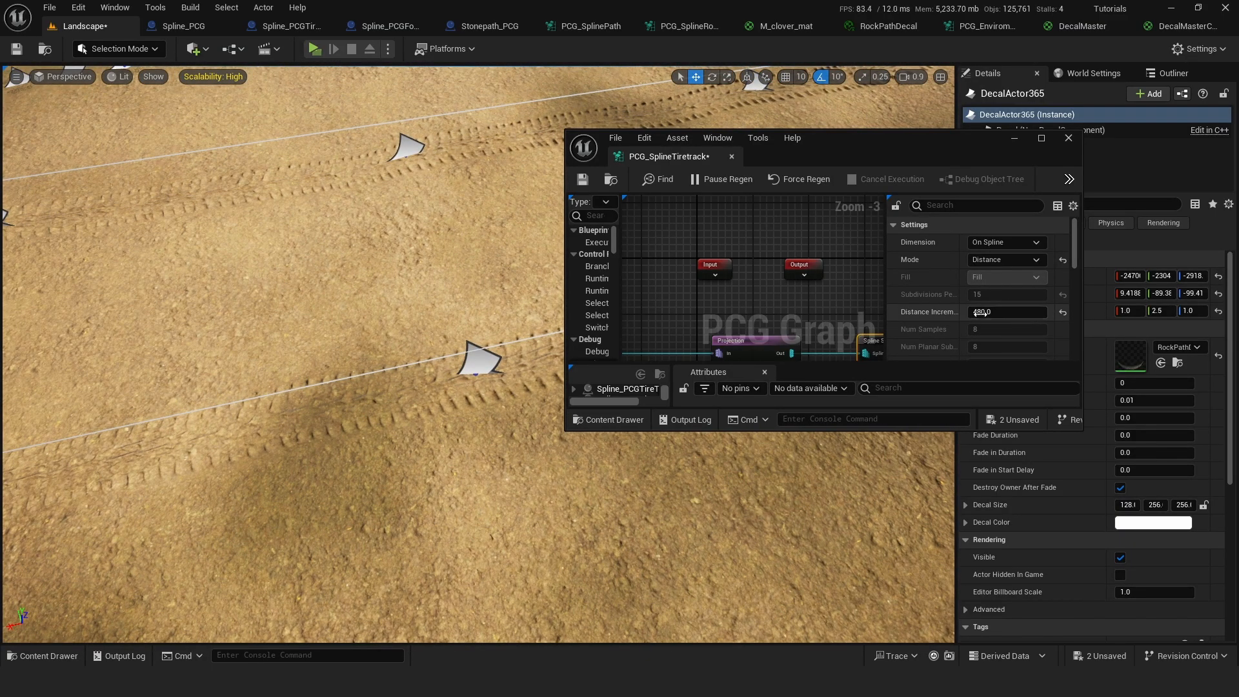
{"action": "right_click_drag", "start_coordinate": [361, 366], "coordinate": [258, 371]}
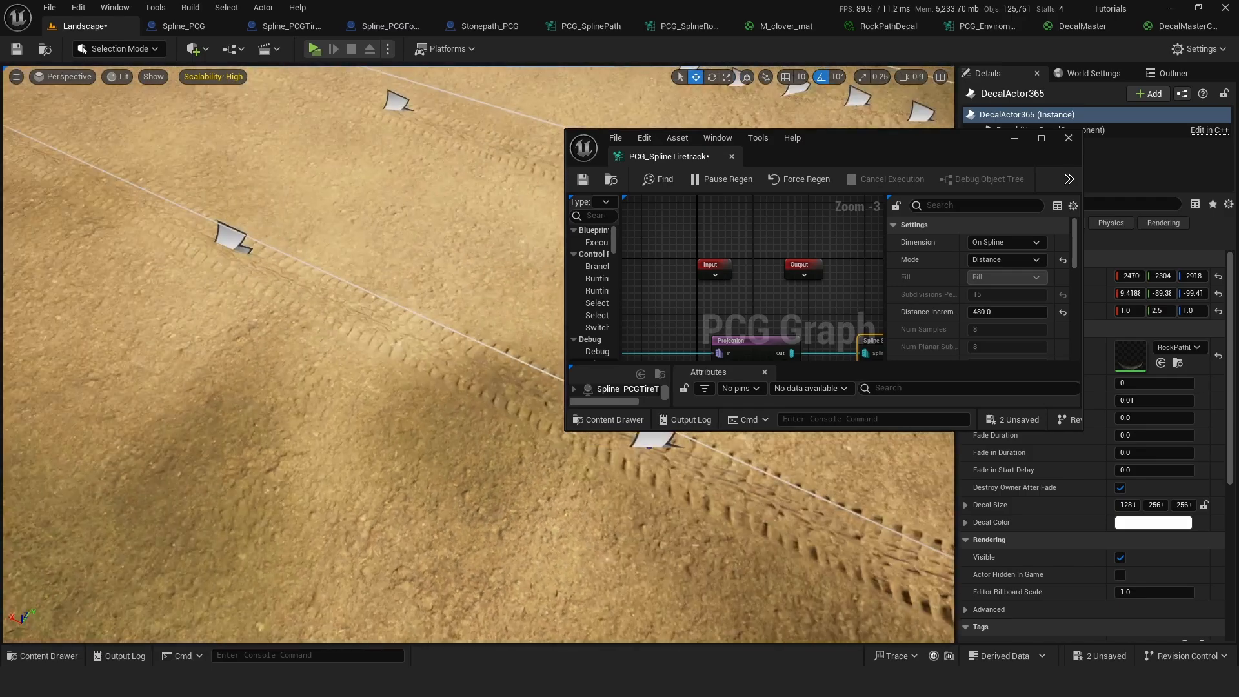
{"action": "right_click_drag", "start_coordinate": [345, 349], "coordinate": [453, 298]}
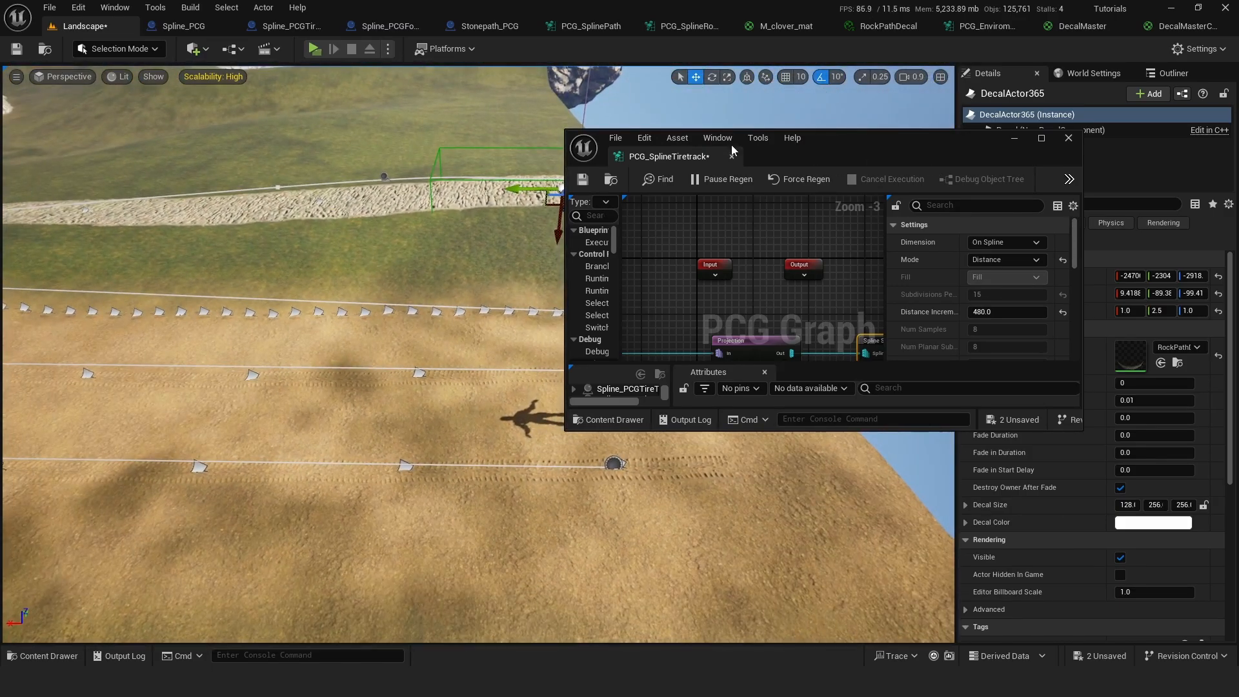
Step: Dock the PCG_SplineTiretrack graph back into the main window and examine the Transform Points node's settings
{"action": "left_click_drag", "start_coordinate": [732, 150], "coordinate": [533, 29]}
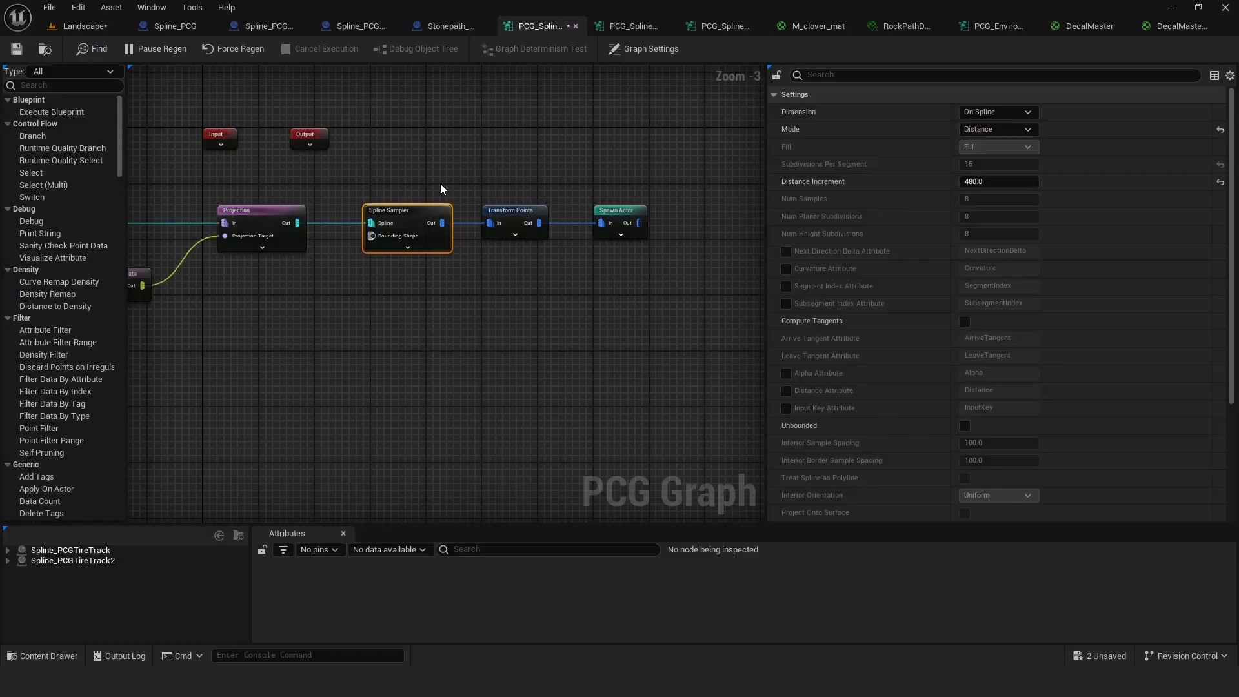
{"action": "left_click", "coordinate": [459, 173]}
{"action": "right_click_drag", "start_coordinate": [476, 156], "coordinate": [532, 211]}
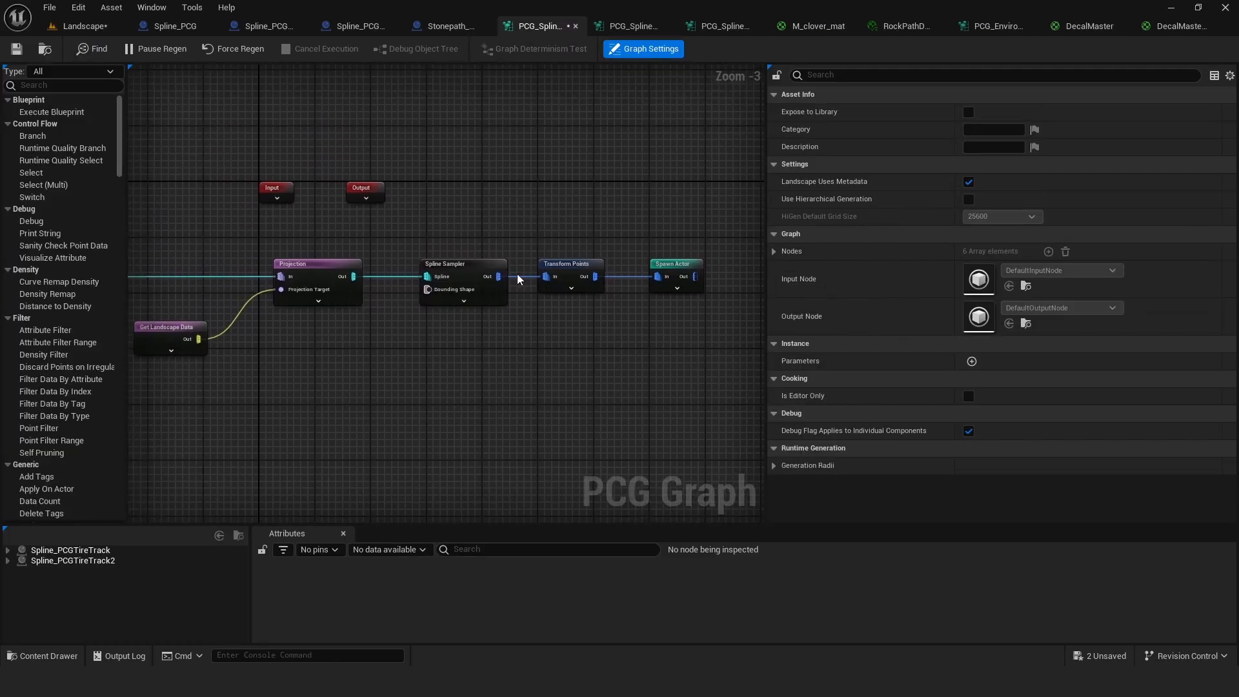
{"action": "left_click", "coordinate": [572, 264]}
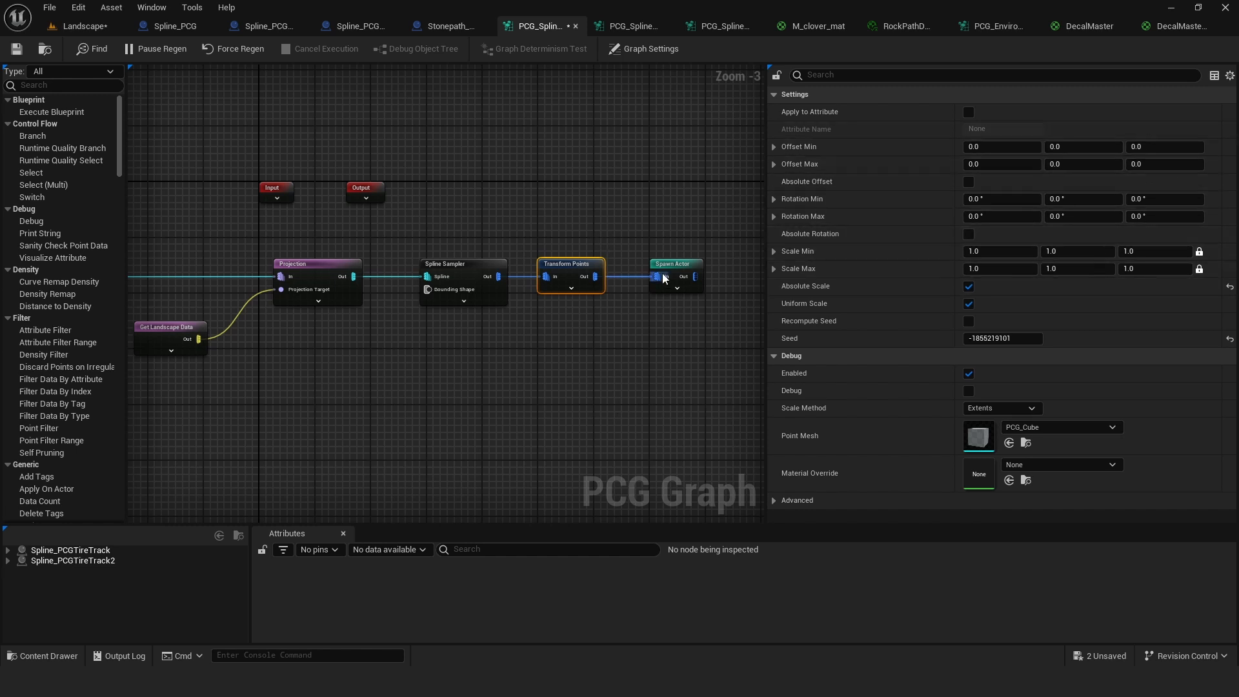
{"action": "right_click_drag", "start_coordinate": [568, 246], "coordinate": [514, 226]}
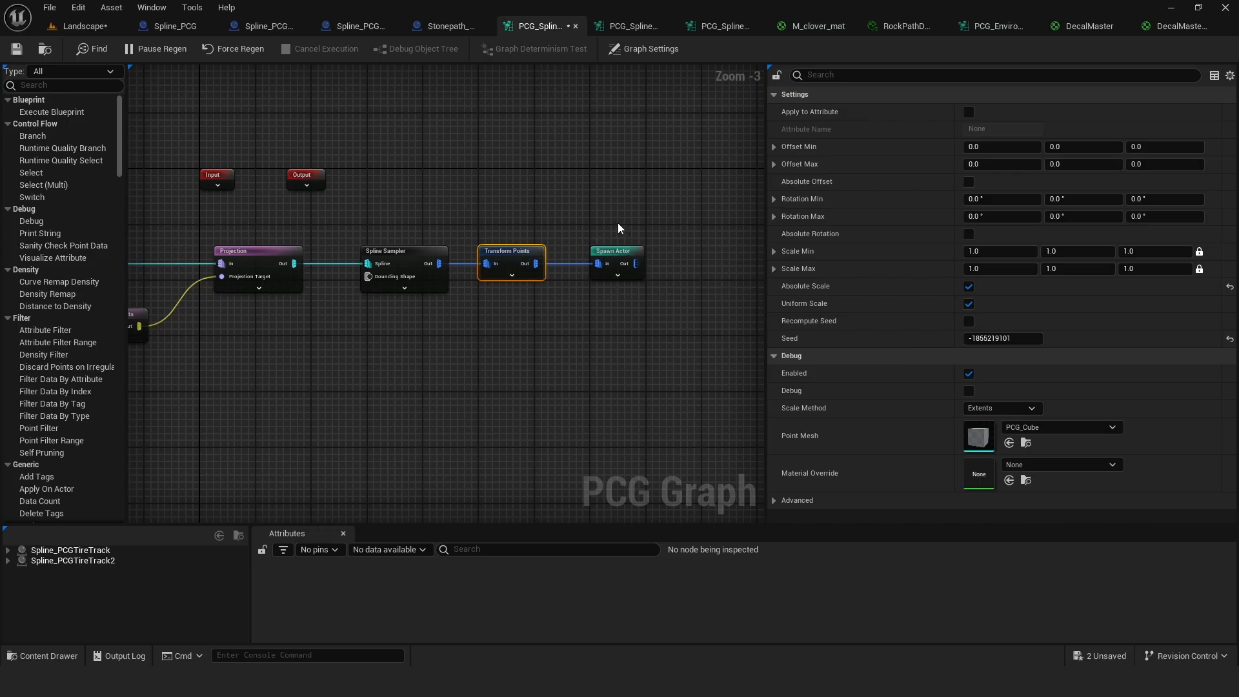
Step: Search the PCG graph's available nodes for Spawn Actor, without adding another node
{"action": "right_click_drag", "start_coordinate": [622, 235], "coordinate": [512, 228]}
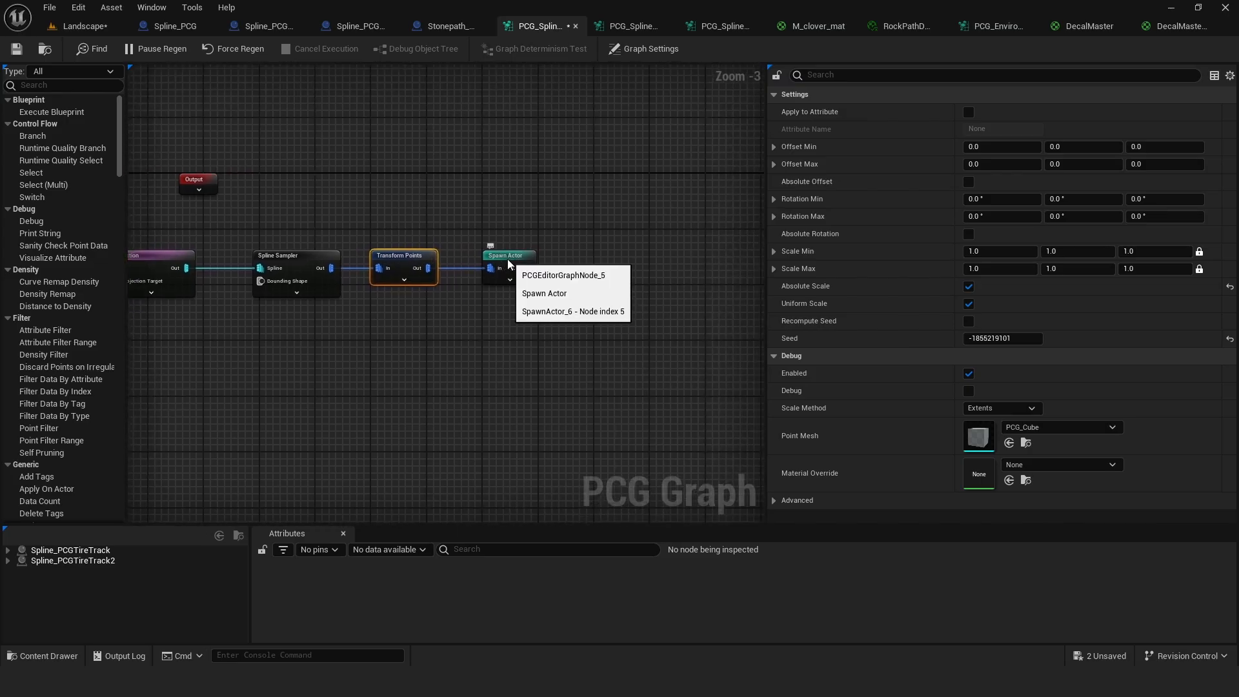
{"action": "right_click", "coordinate": [496, 338]}
{"action": "type", "text": "spa"}
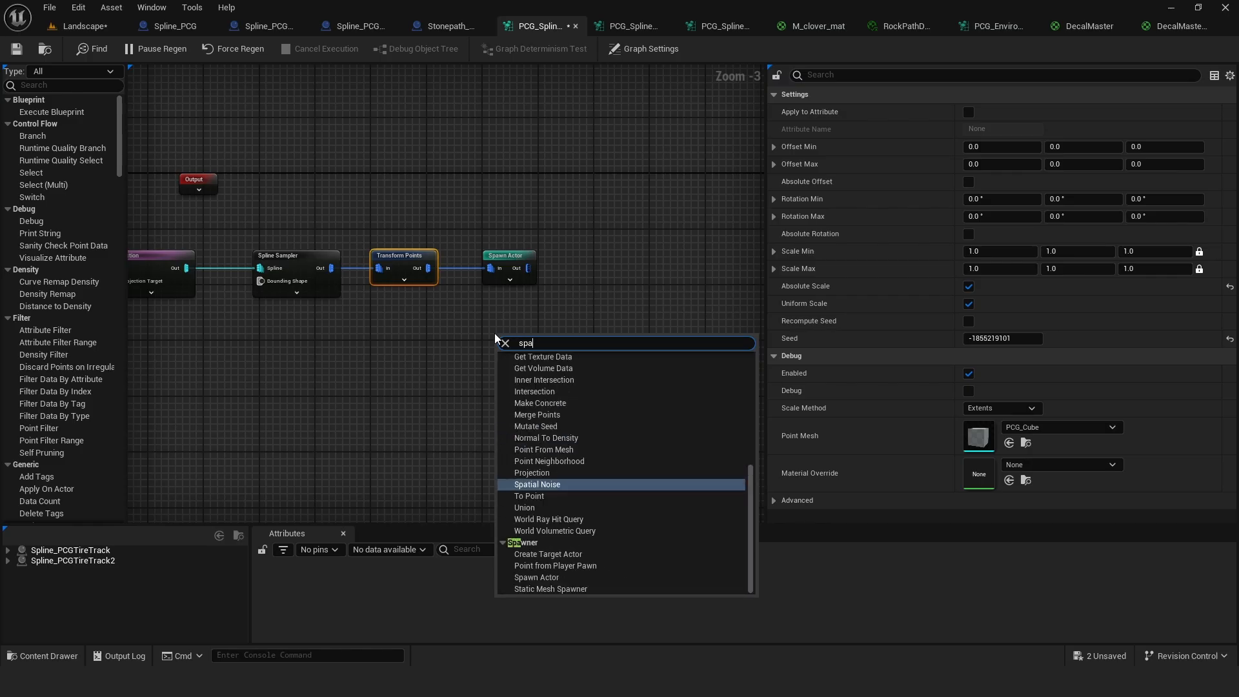
{"action": "type", "text": "wn act"}
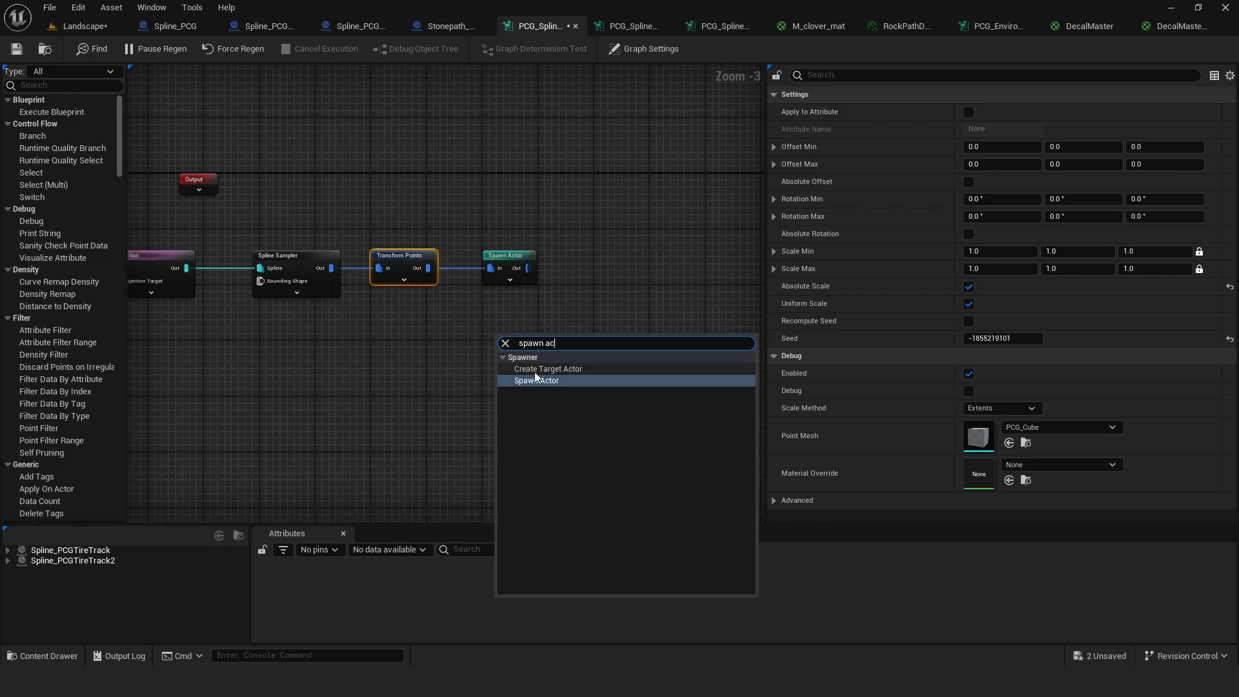
{"action": "left_click", "coordinate": [585, 319]}
Step: Examine the Spawn Actor node's template Decal Actor, down to its decal material and size settings
{"action": "left_click", "coordinate": [509, 266]}
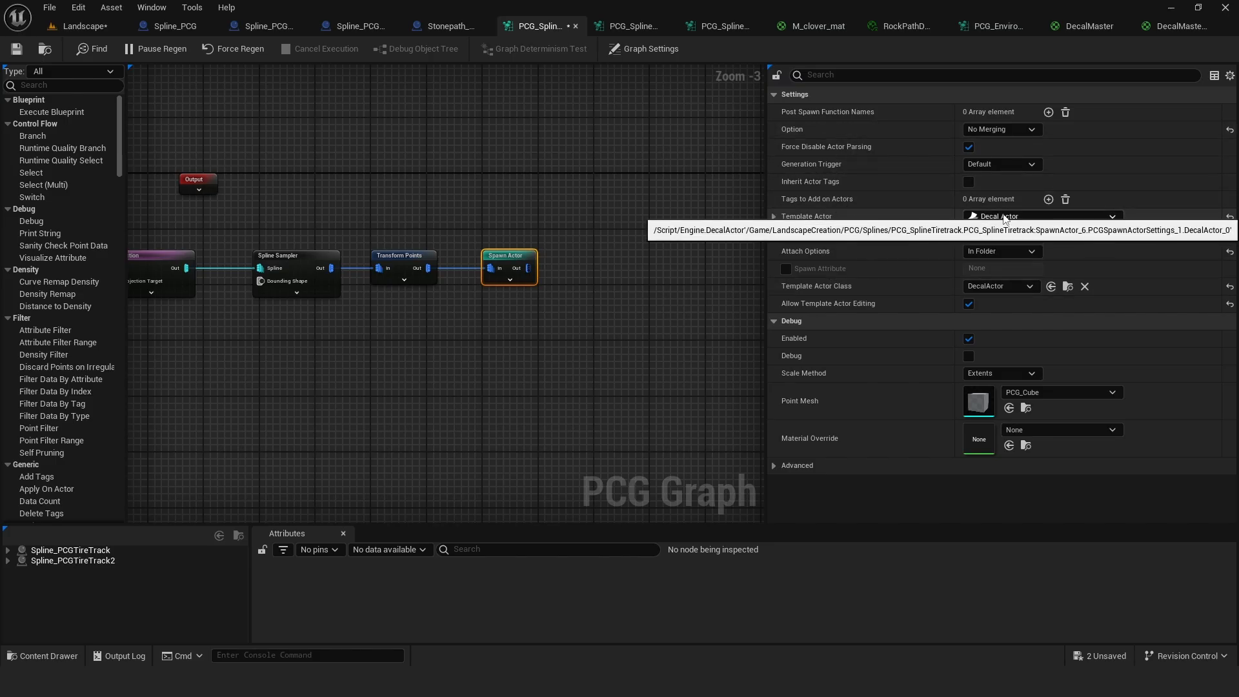
{"action": "left_click", "coordinate": [774, 217]}
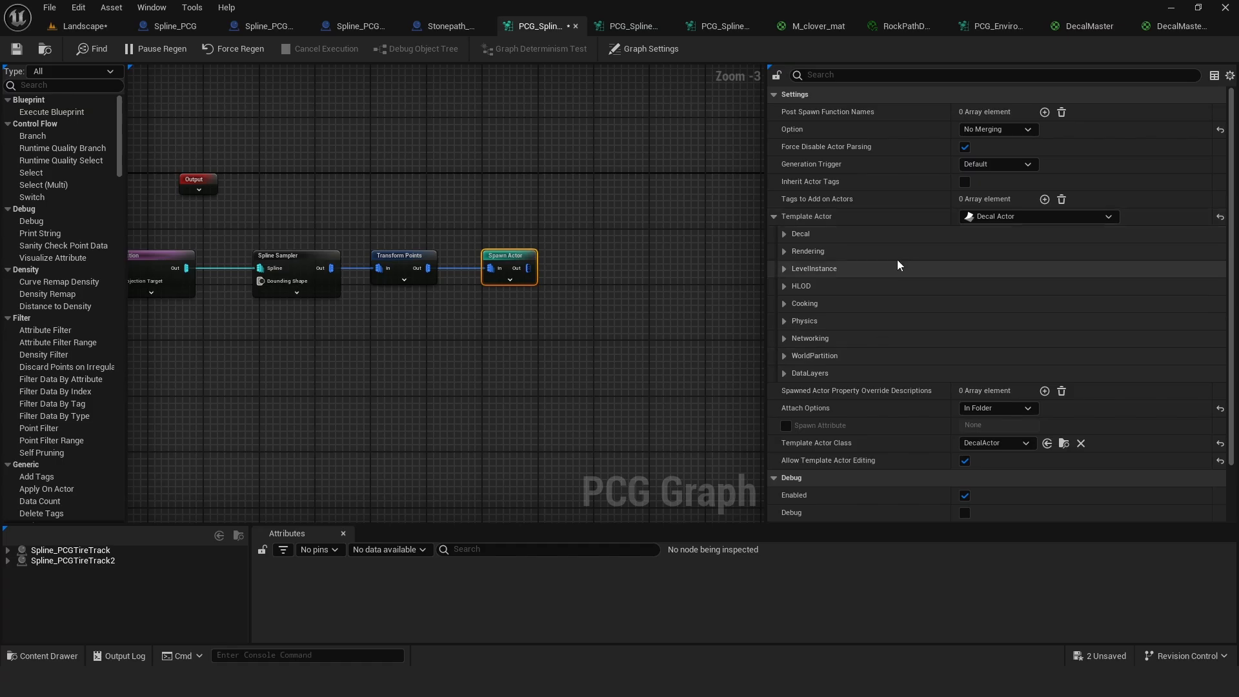
{"action": "left_click", "coordinate": [785, 233]}
{"action": "left_click", "coordinate": [795, 251]}
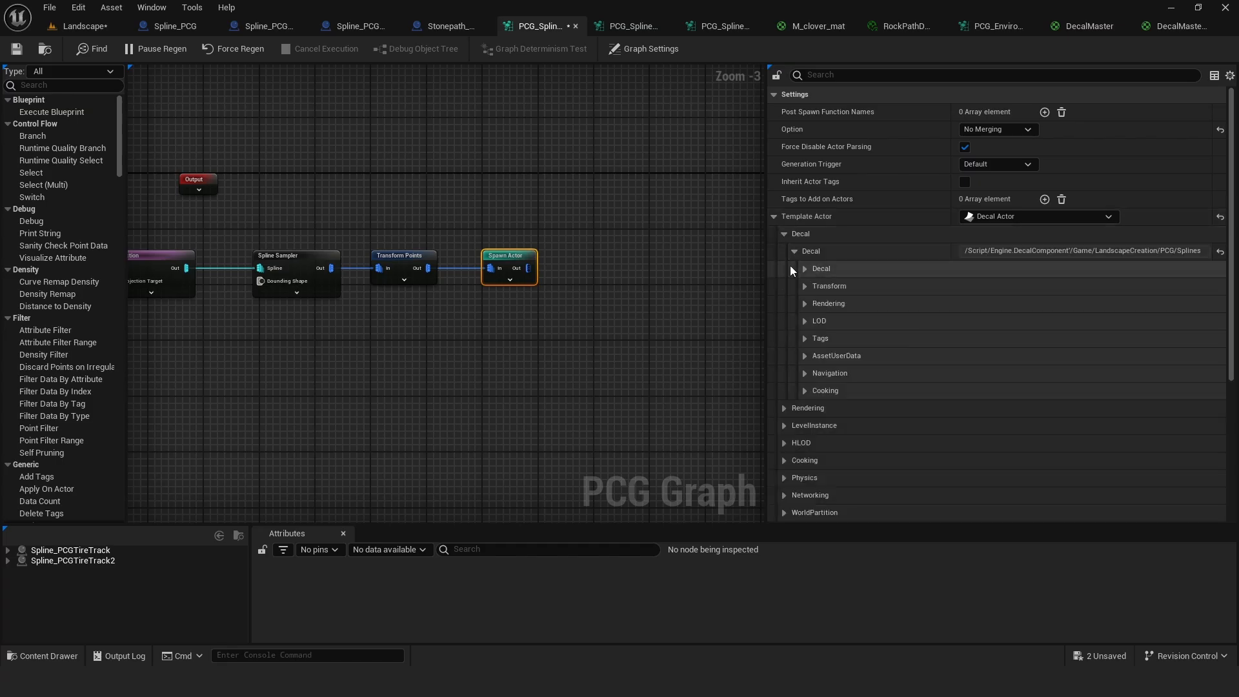
{"action": "left_click", "coordinate": [805, 269]}
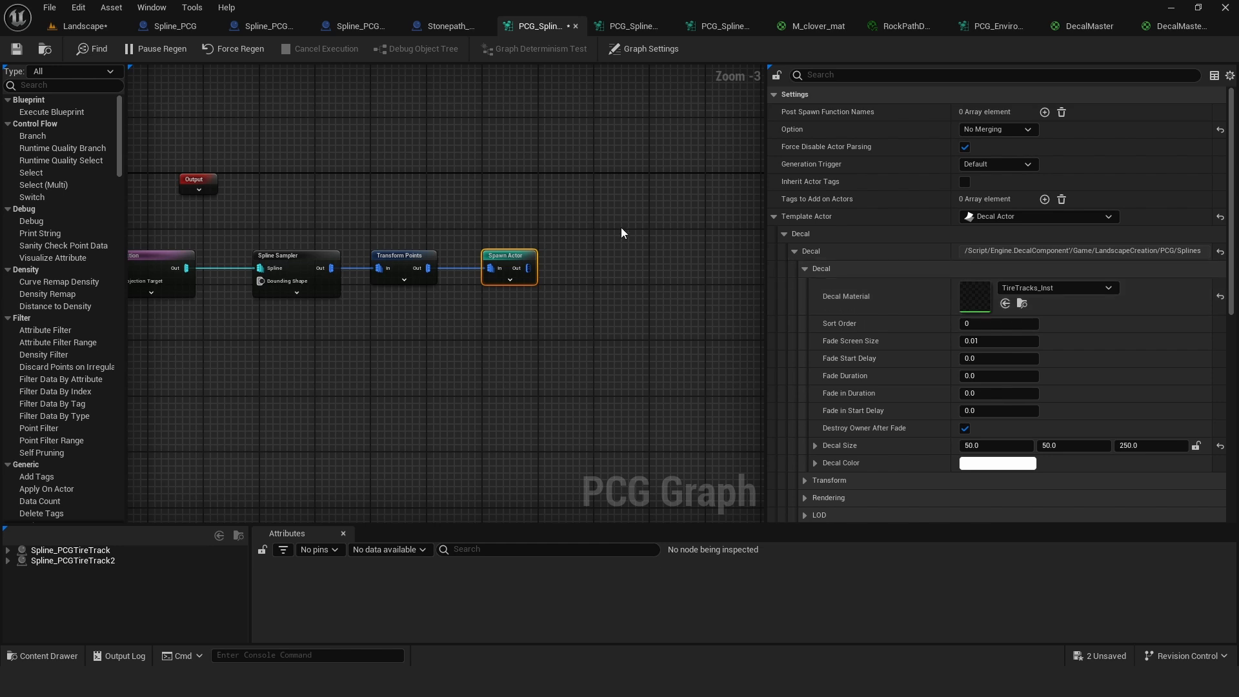
Step: Save all modified assets from the tire track PCG graph
{"action": "left_click", "coordinate": [461, 195]}
{"action": "left_click", "coordinate": [49, 7]}
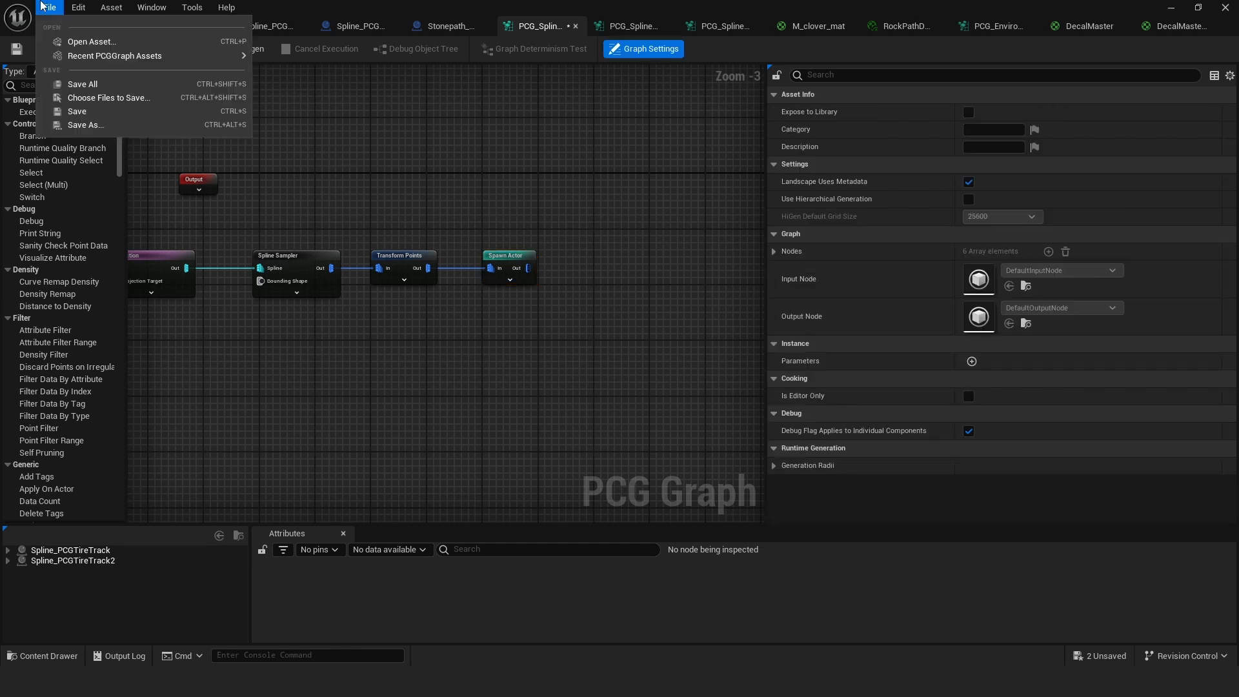
{"action": "left_click", "coordinate": [84, 81]}
{"action": "right_click_drag", "start_coordinate": [413, 169], "coordinate": [522, 180]}
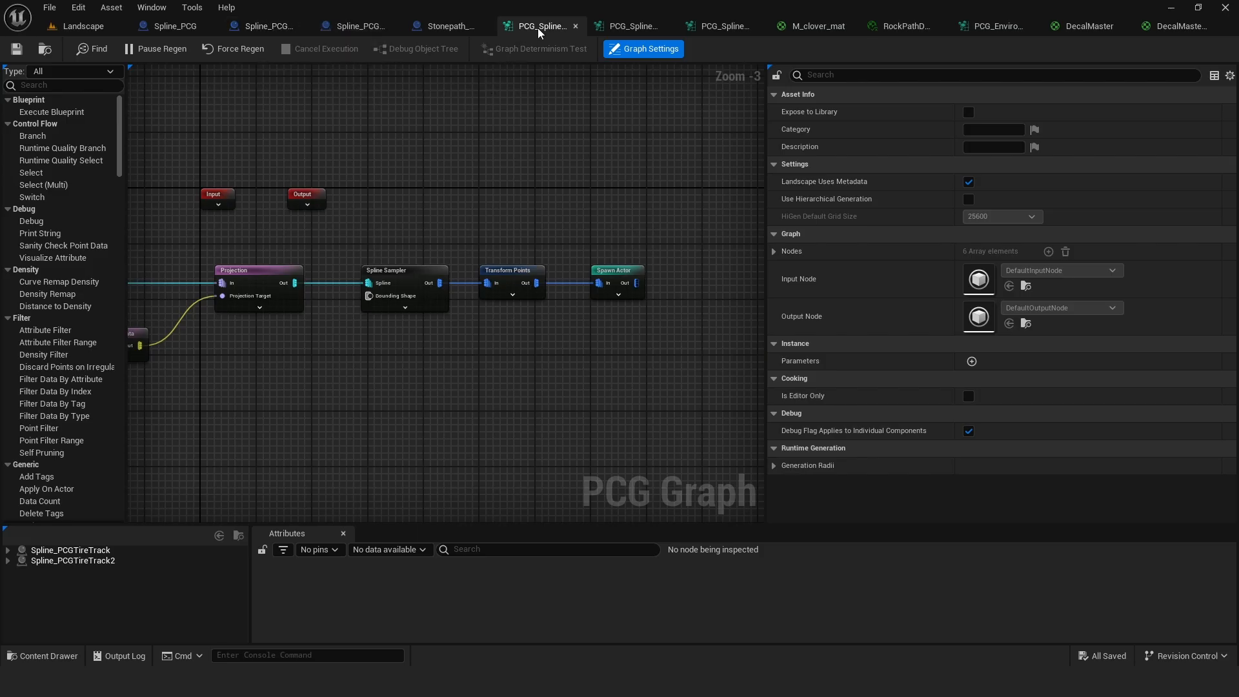
Step: Open the Spline_PCGTireTrack blueprint and examine its PCG component's settings and assigned graph
{"action": "left_click", "coordinate": [271, 27]}
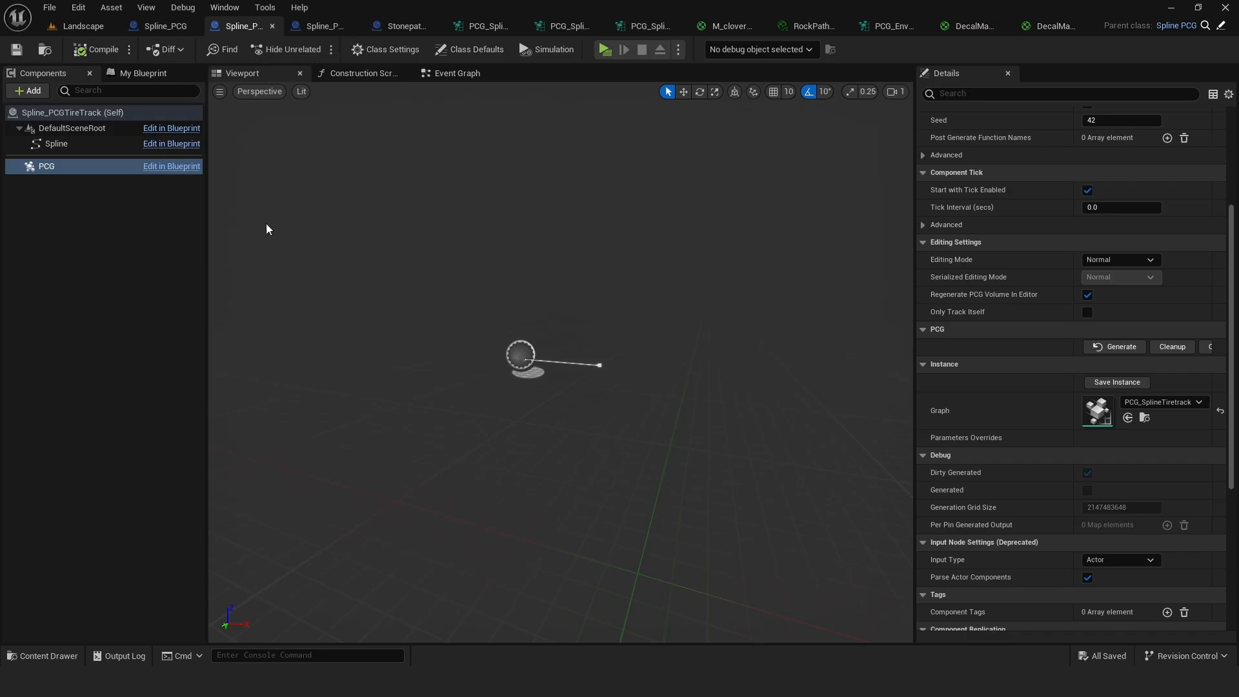
{"action": "left_click", "coordinate": [49, 169]}
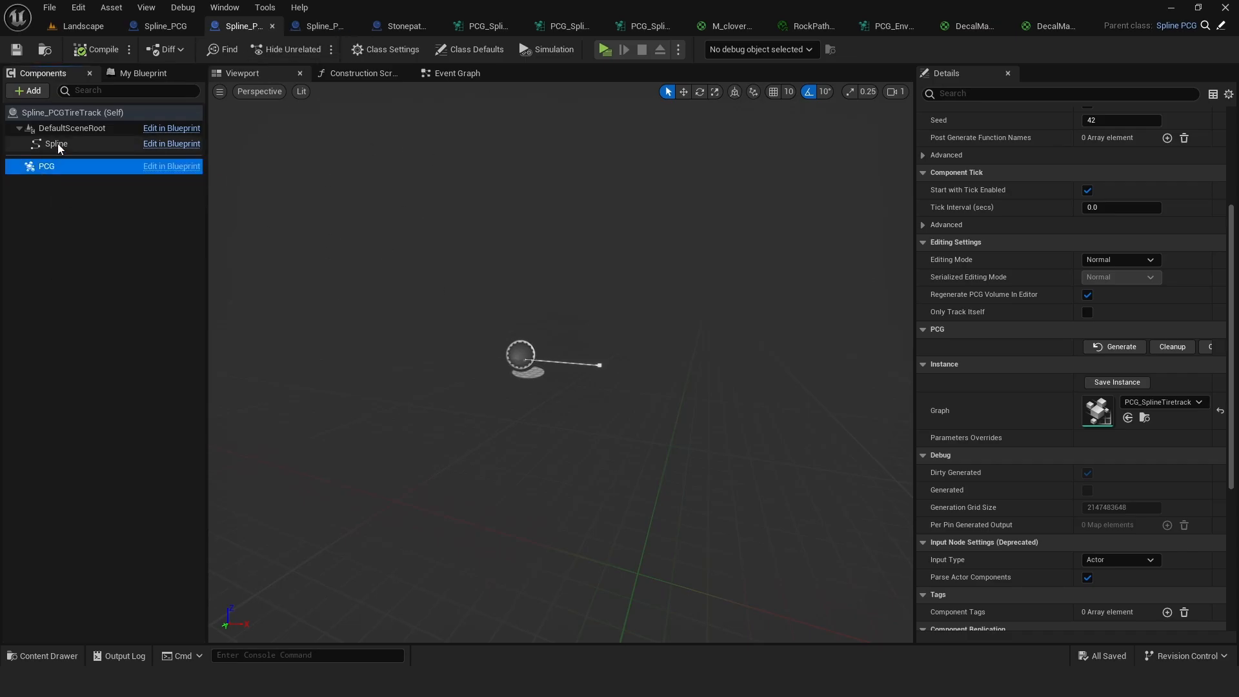
{"action": "left_click", "coordinate": [58, 146]}
{"action": "left_click", "coordinate": [58, 169]}
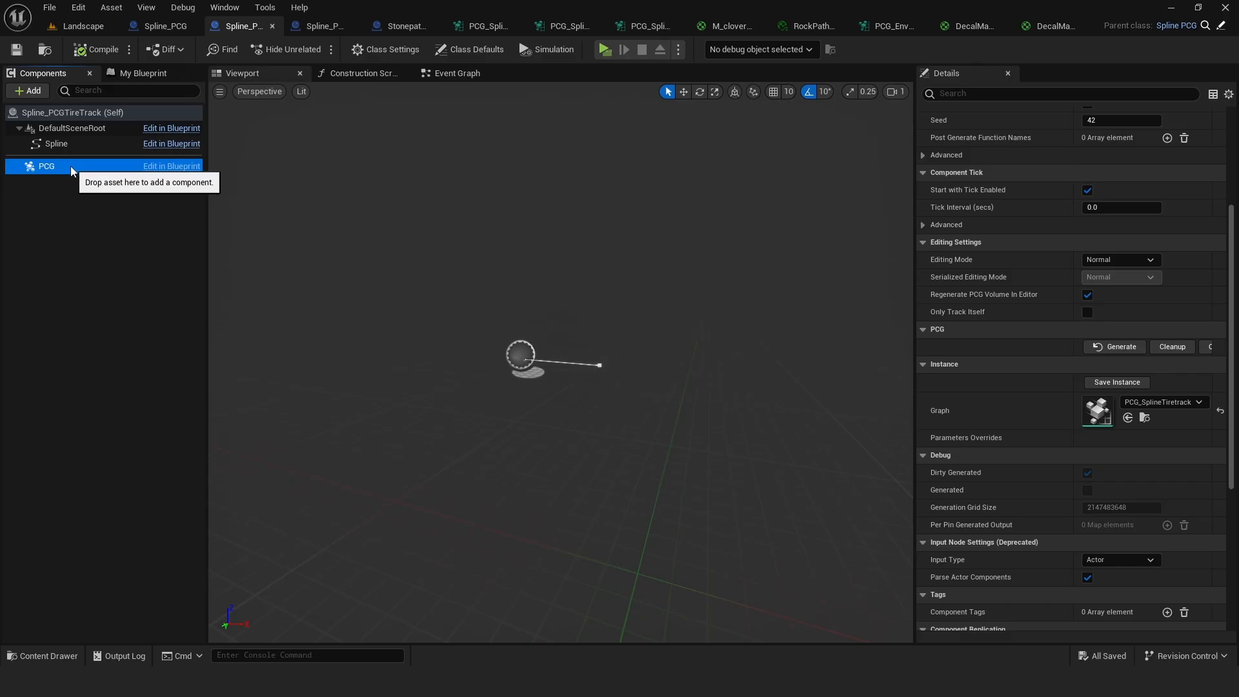
{"action": "scroll", "coordinate": [1110, 223], "scroll_direction": "up", "scroll_amount": 5}
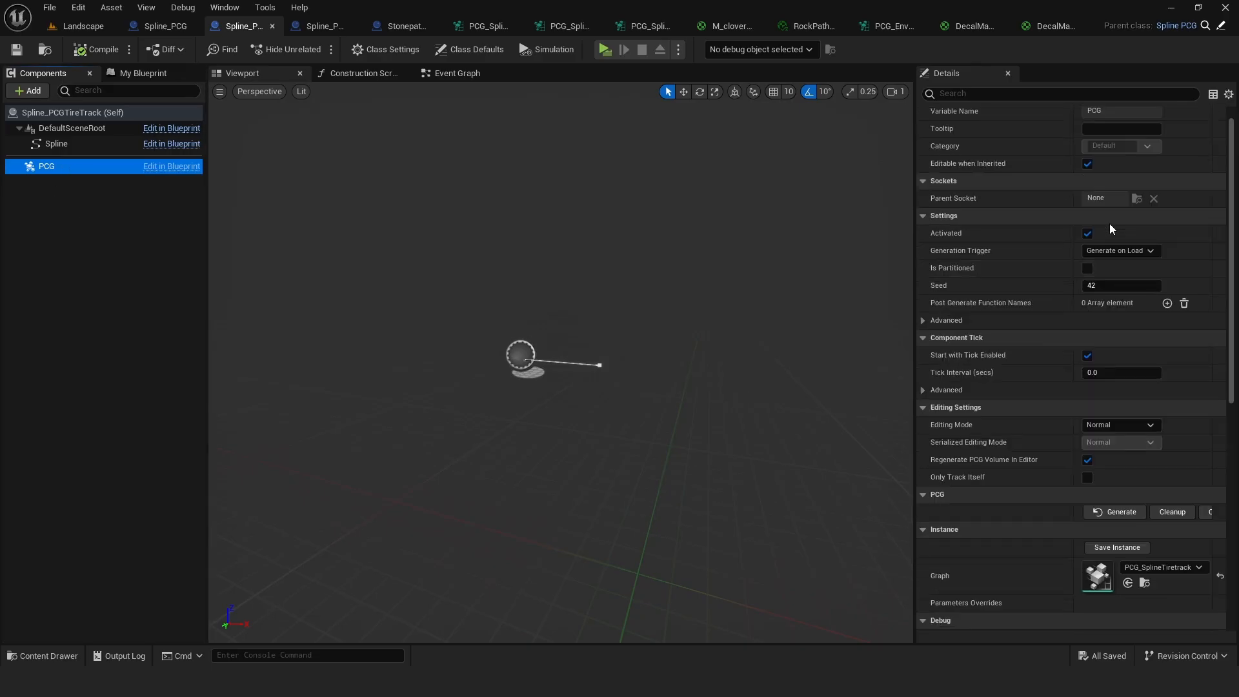
{"action": "scroll", "coordinate": [1043, 332], "scroll_direction": "down", "scroll_amount": 6}
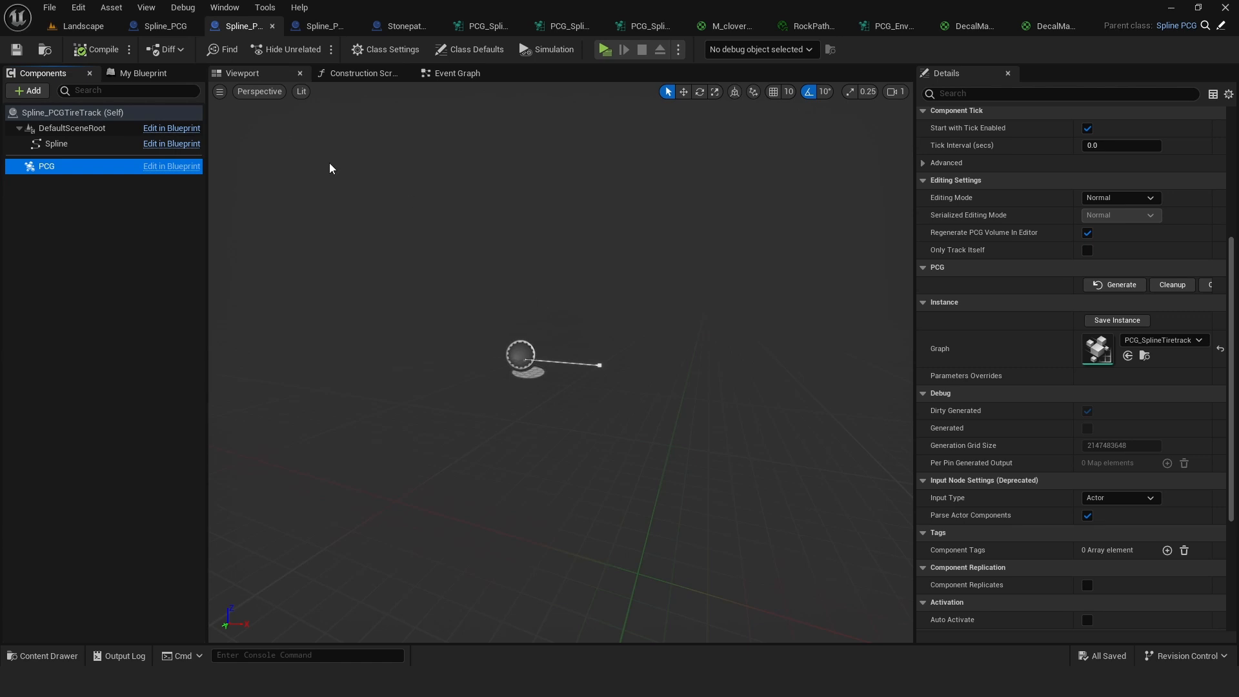
Step: Place a Spline_PCGTireTrack blueprint from the PCG Splines folder in the Landscape level, beside the existing tire track splines
{"action": "left_click", "coordinate": [81, 26]}
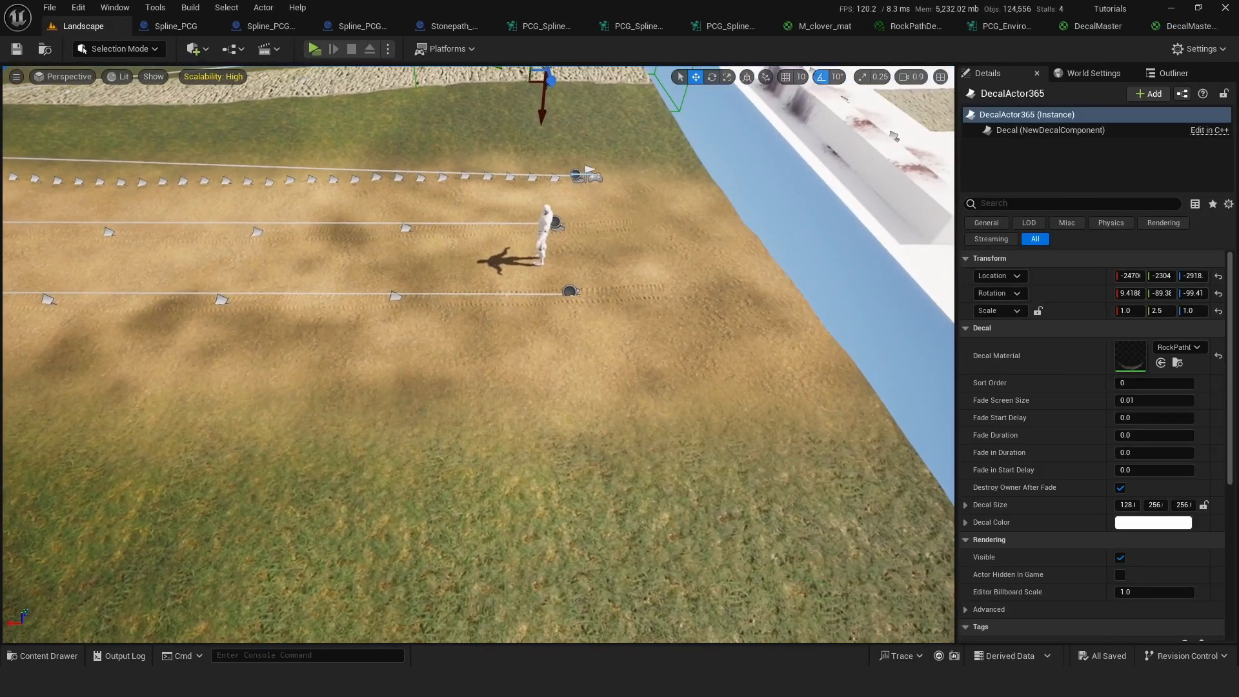
{"action": "left_click", "coordinate": [49, 655]}
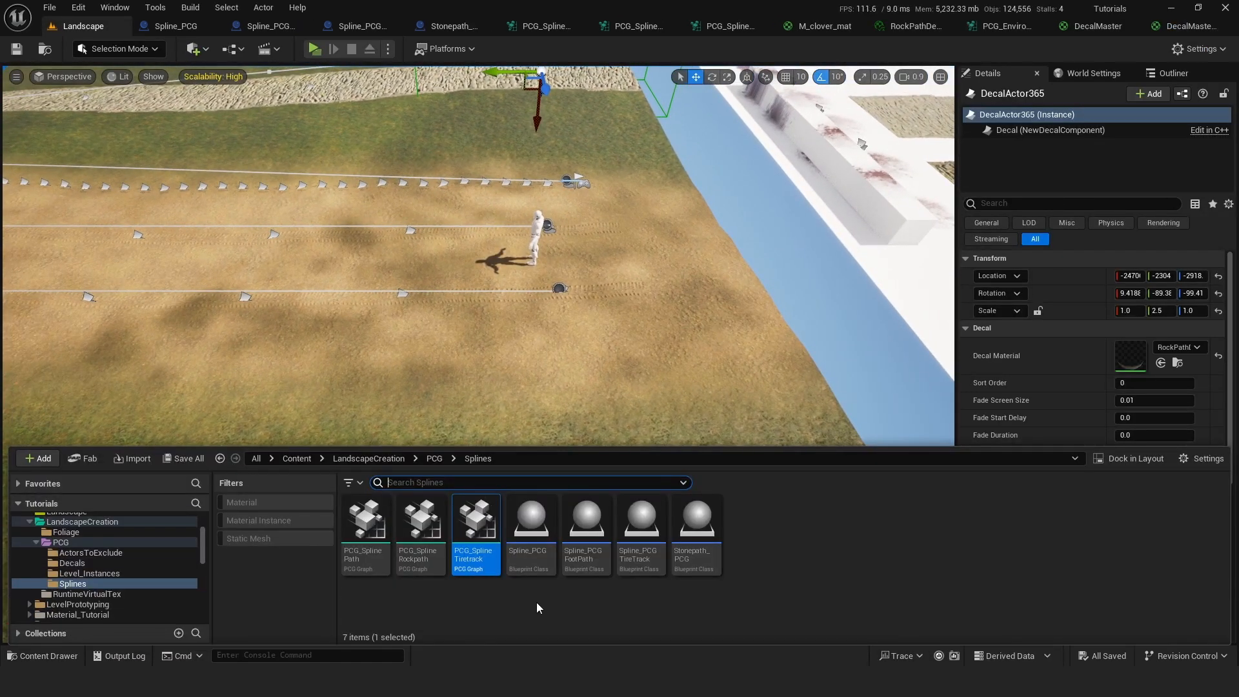
{"action": "left_click", "coordinate": [641, 529]}
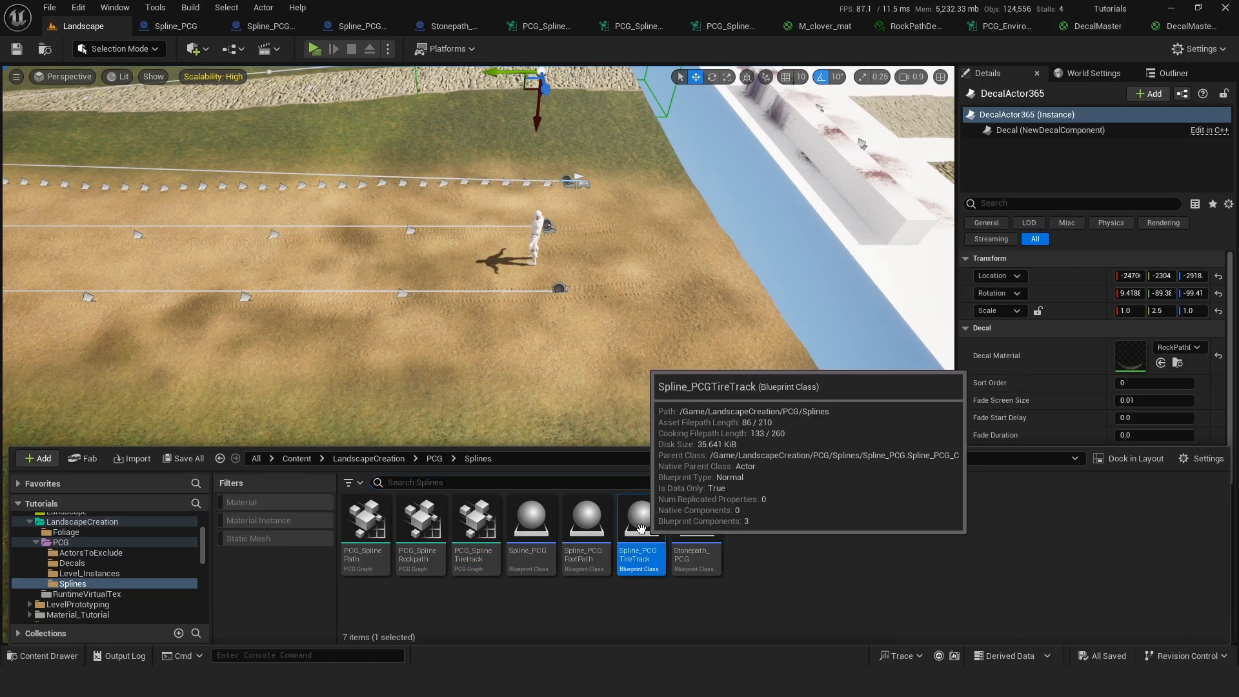
{"action": "left_click_drag", "start_coordinate": [641, 530], "coordinate": [580, 382]}
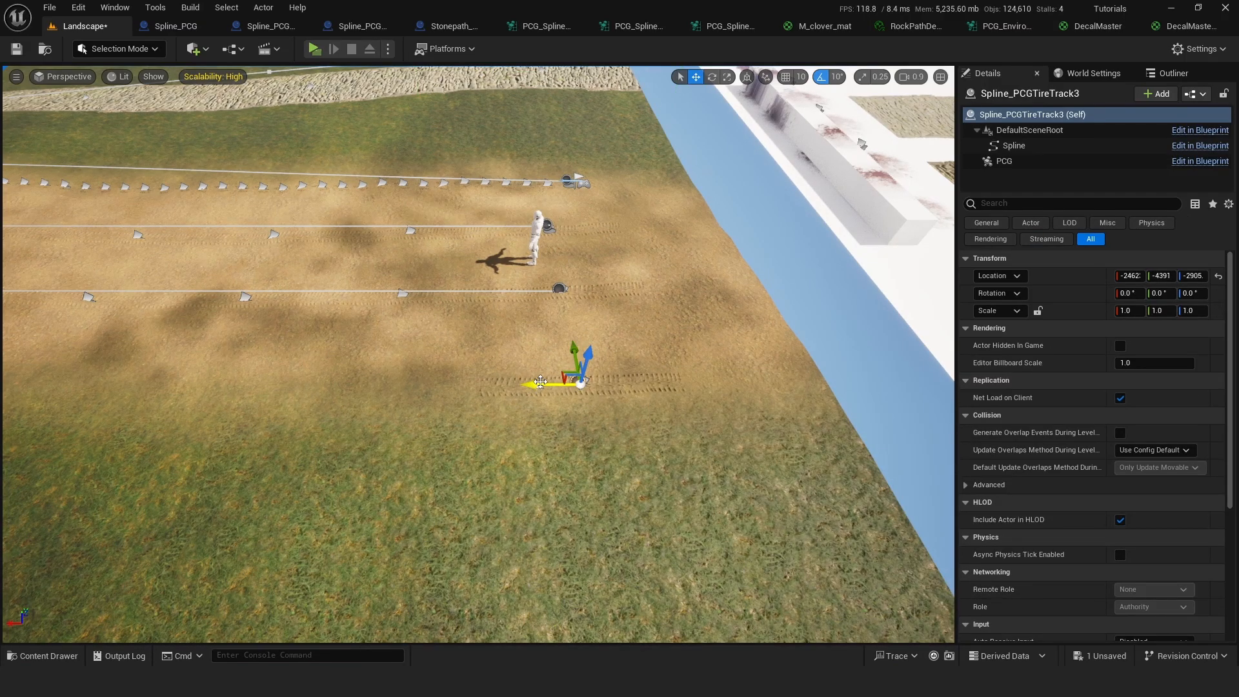
Step: Extend the new tire track spline's end point along the dirt path, roughly parallel to the existing splines, and inspect its decals
{"action": "left_click", "coordinate": [538, 385]}
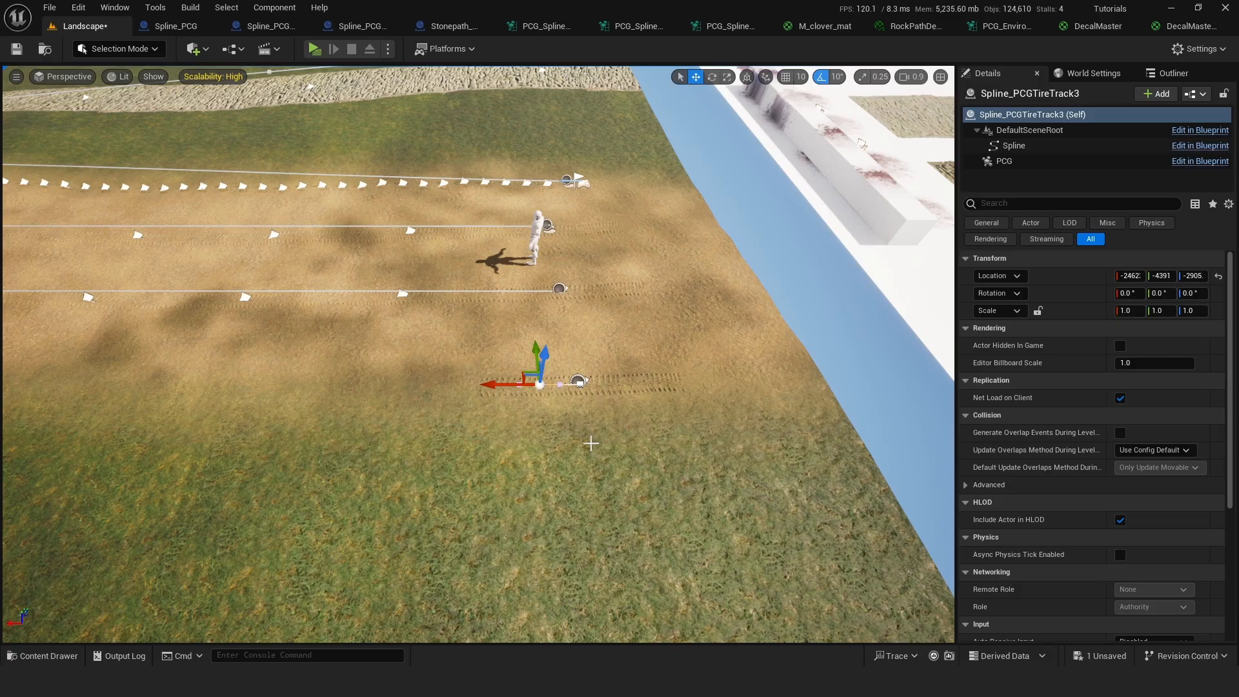
{"action": "left_click_drag", "start_coordinate": [540, 384], "coordinate": [42, 377]}
{"action": "key", "text": "f"}
{"action": "left_click_drag", "start_coordinate": [442, 320], "coordinate": [237, 150]}
{"action": "right_click_drag", "start_coordinate": [456, 478], "coordinate": [583, 431]}
{"action": "right_click_drag", "start_coordinate": [349, 413], "coordinate": [264, 390]}
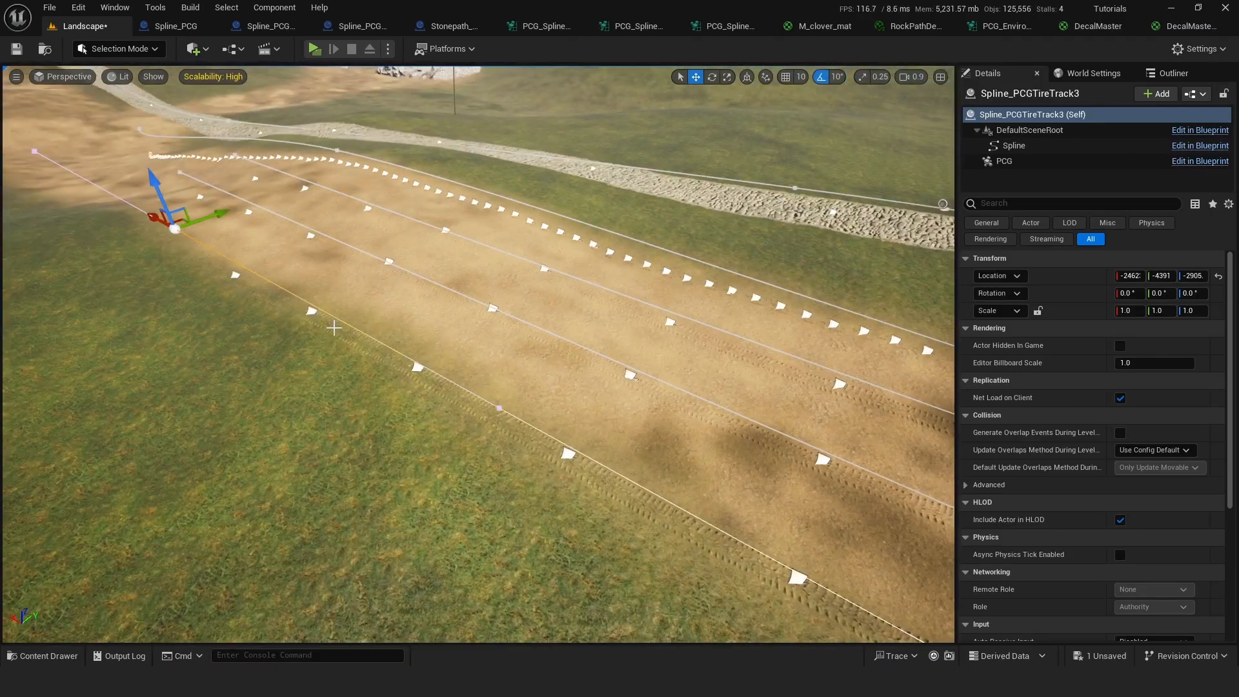
{"action": "right_click_drag", "start_coordinate": [221, 298], "coordinate": [239, 320]}
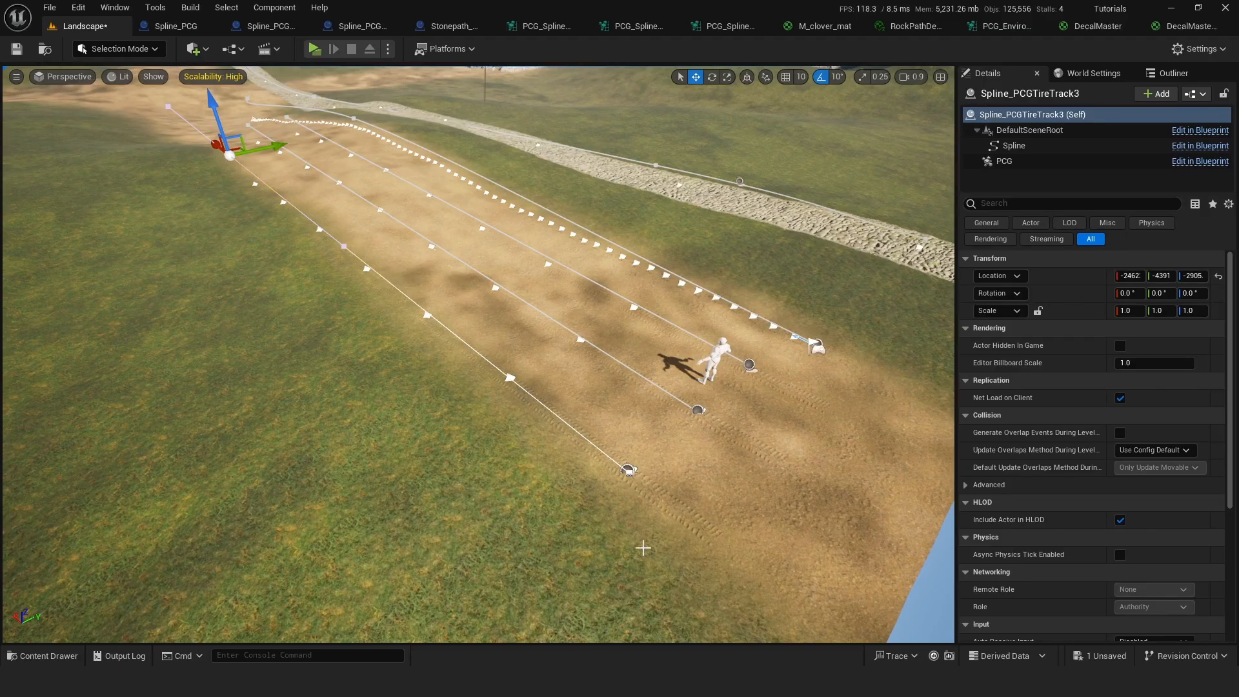
Step: Move the new tire track spline sideways onto the grass and back to the dirt path
{"action": "left_click", "coordinate": [629, 469]}
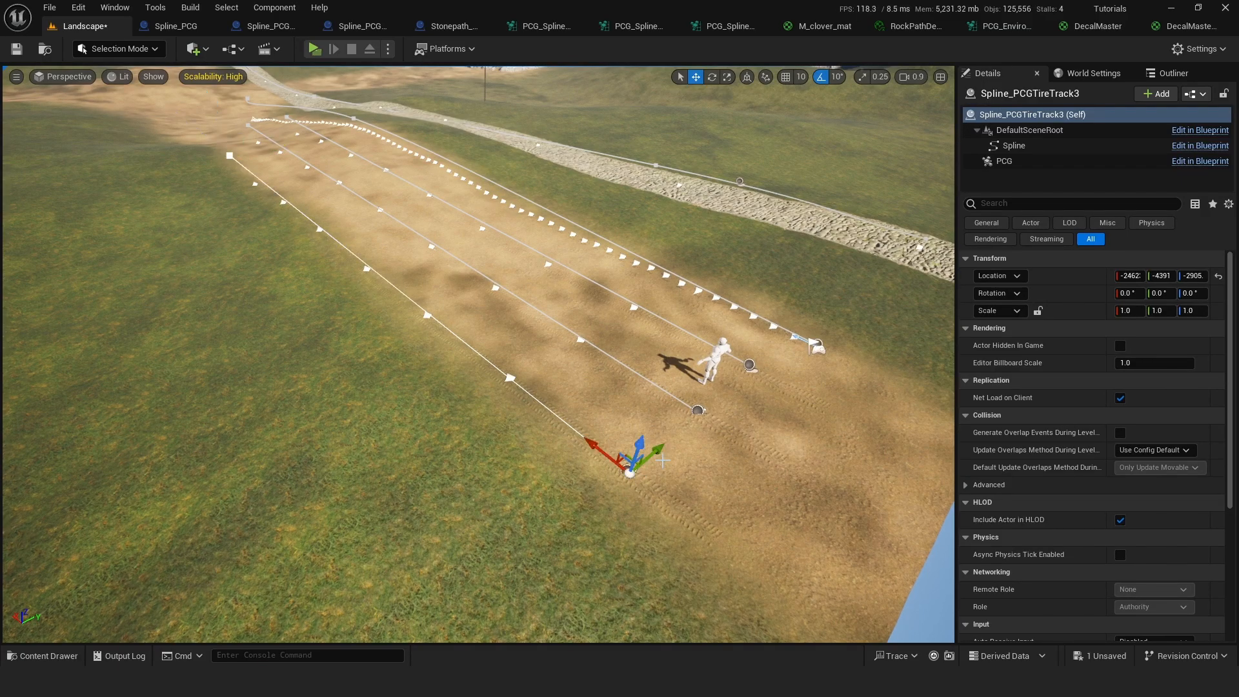
{"action": "left_click_drag", "start_coordinate": [652, 451], "coordinate": [593, 614]}
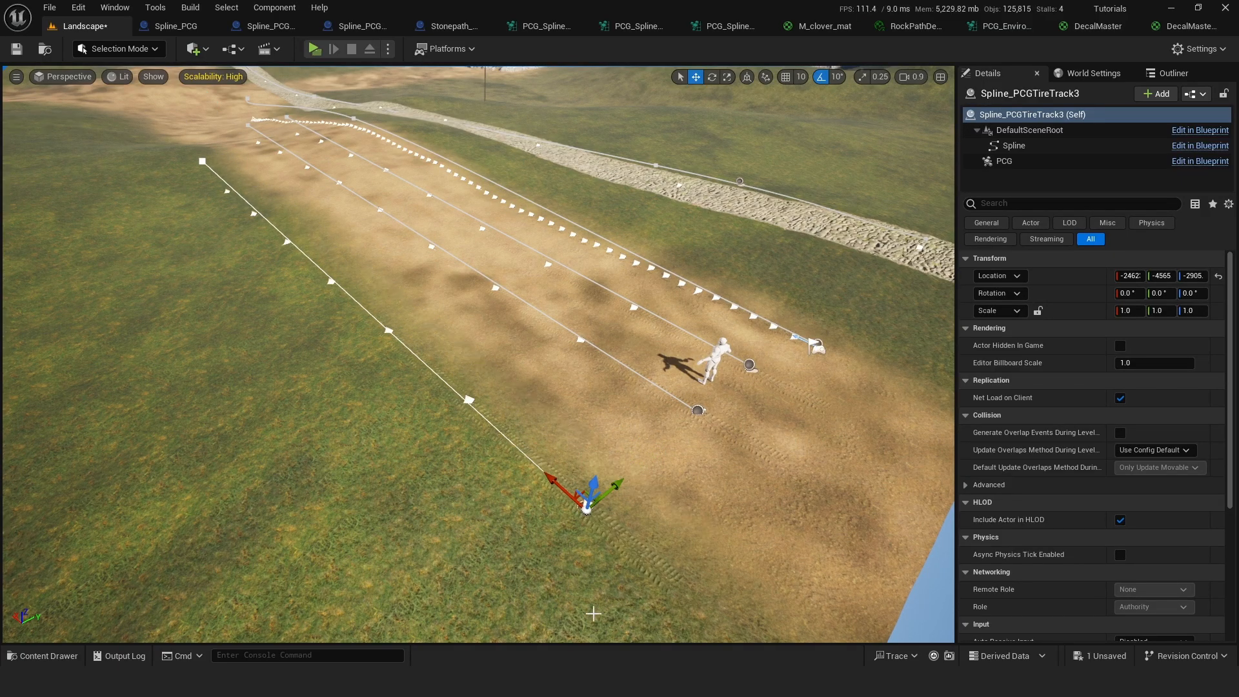
{"action": "left_click_drag", "start_coordinate": [617, 486], "coordinate": [670, 440]}
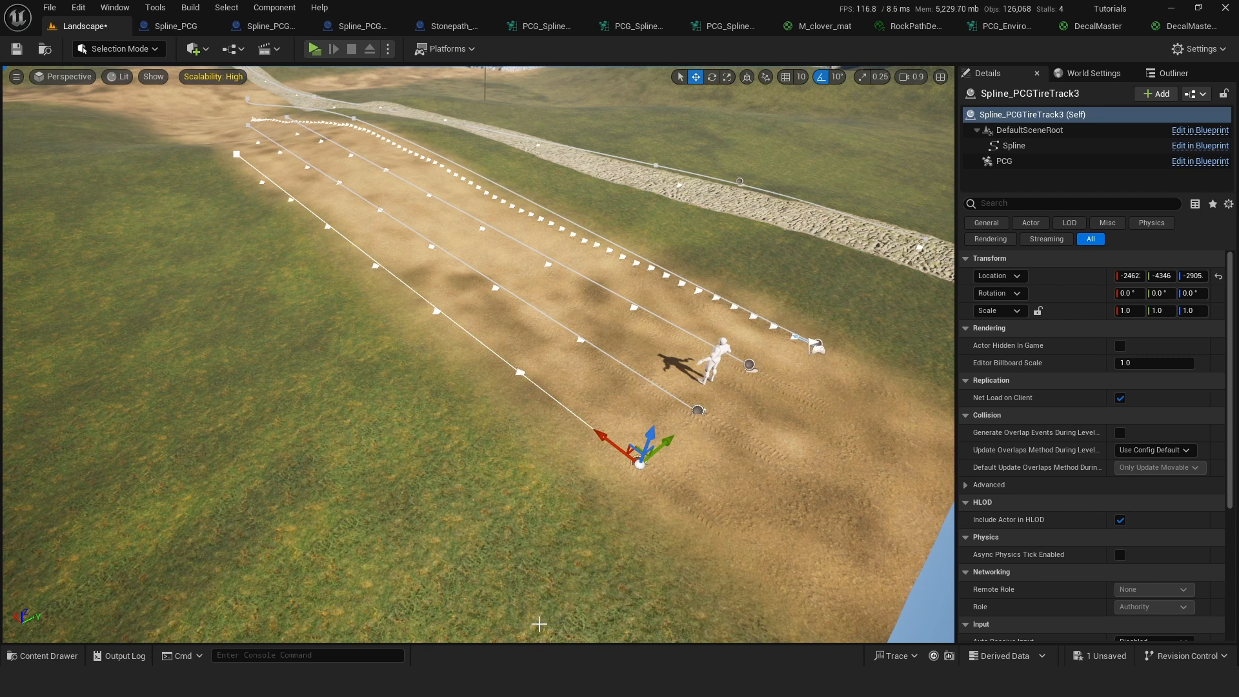
Step: Delete the newly placed tire track spline actor from the level
{"action": "right_click_drag", "start_coordinate": [530, 524], "coordinate": [649, 528]}
{"action": "left_click", "coordinate": [692, 506]}
{"action": "left_click", "coordinate": [693, 459]}
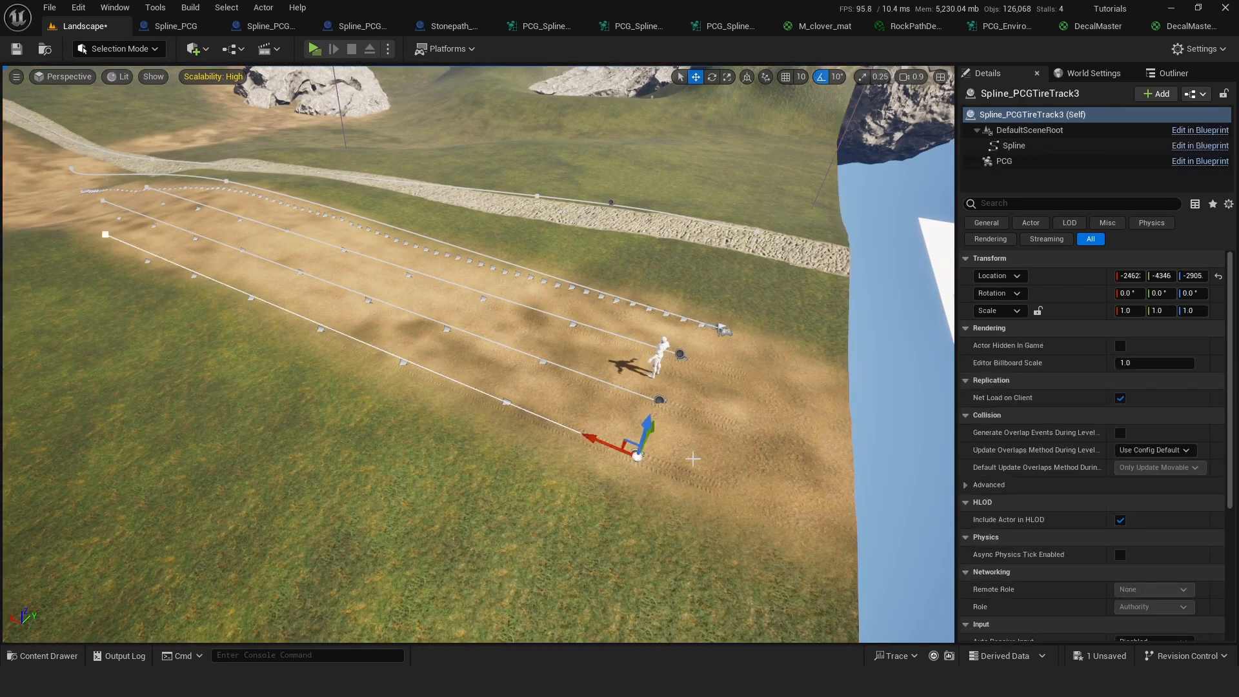
{"action": "key", "text": "Escape"}
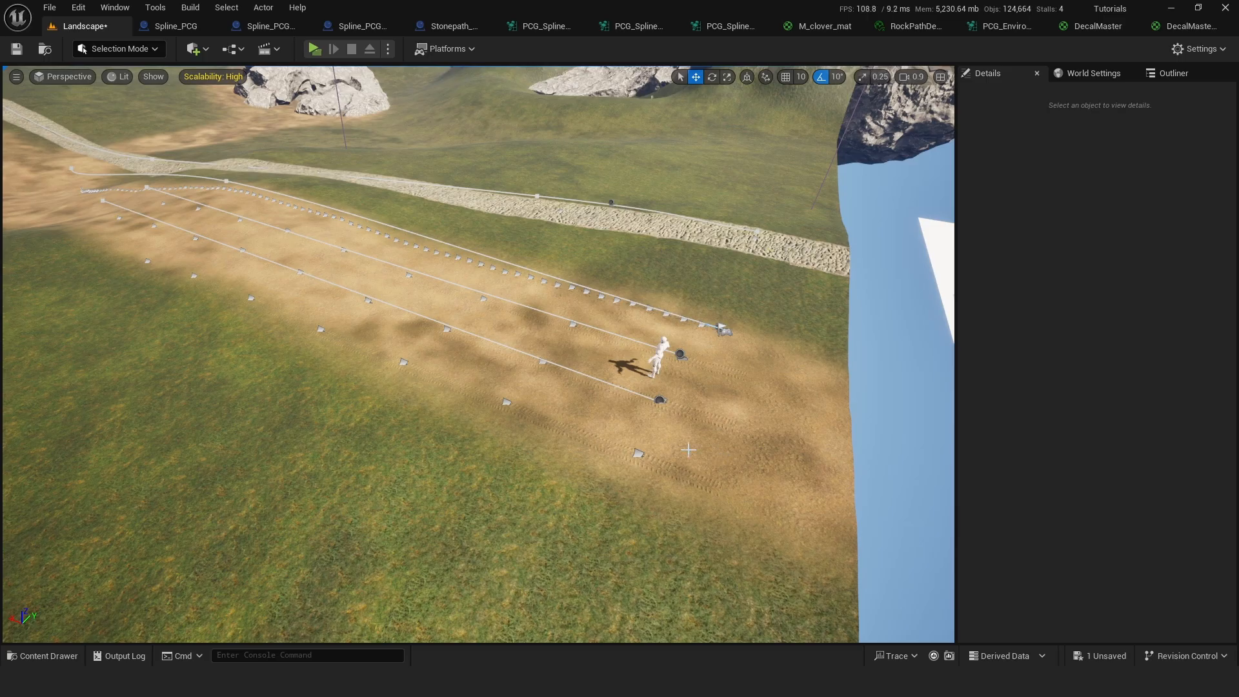
Step: Delete DecalActor1005 to DecalActor1011 in the Spline_PCGTireTrack3_Generated folder, applying the reference confirmation to all of them
{"action": "left_click", "coordinate": [638, 452]}
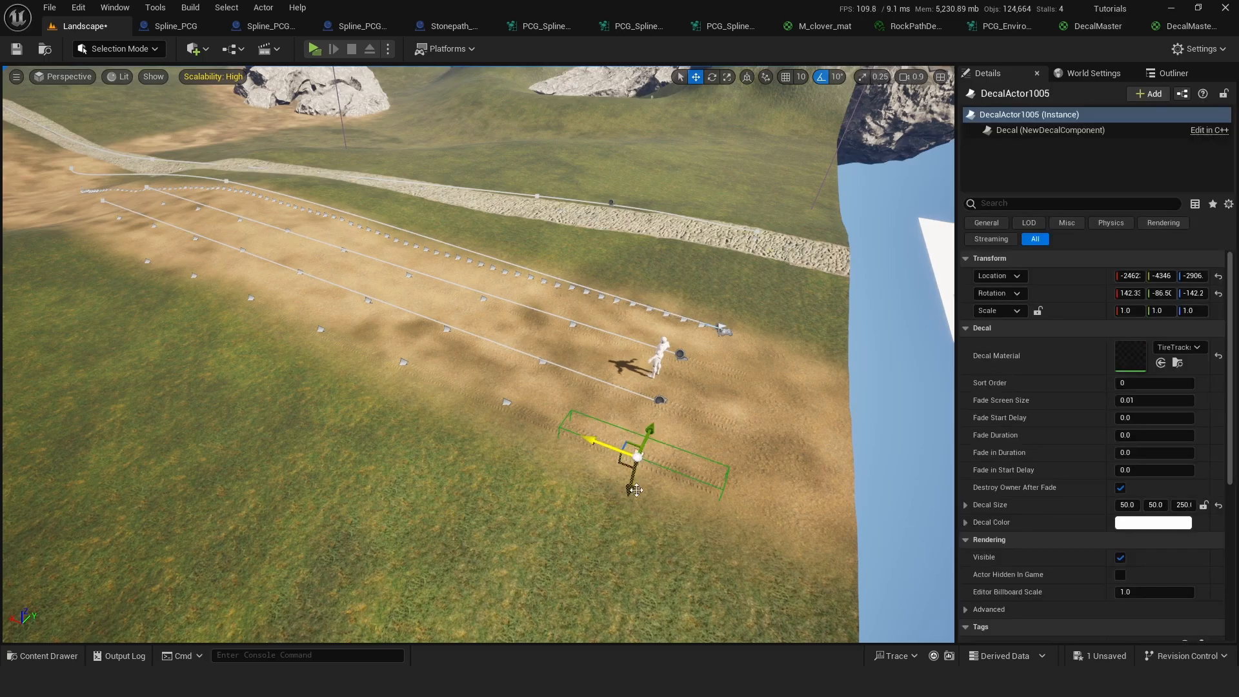
{"action": "left_click", "coordinate": [1174, 76]}
{"action": "left_click", "coordinate": [1046, 457], "text": "shift"}
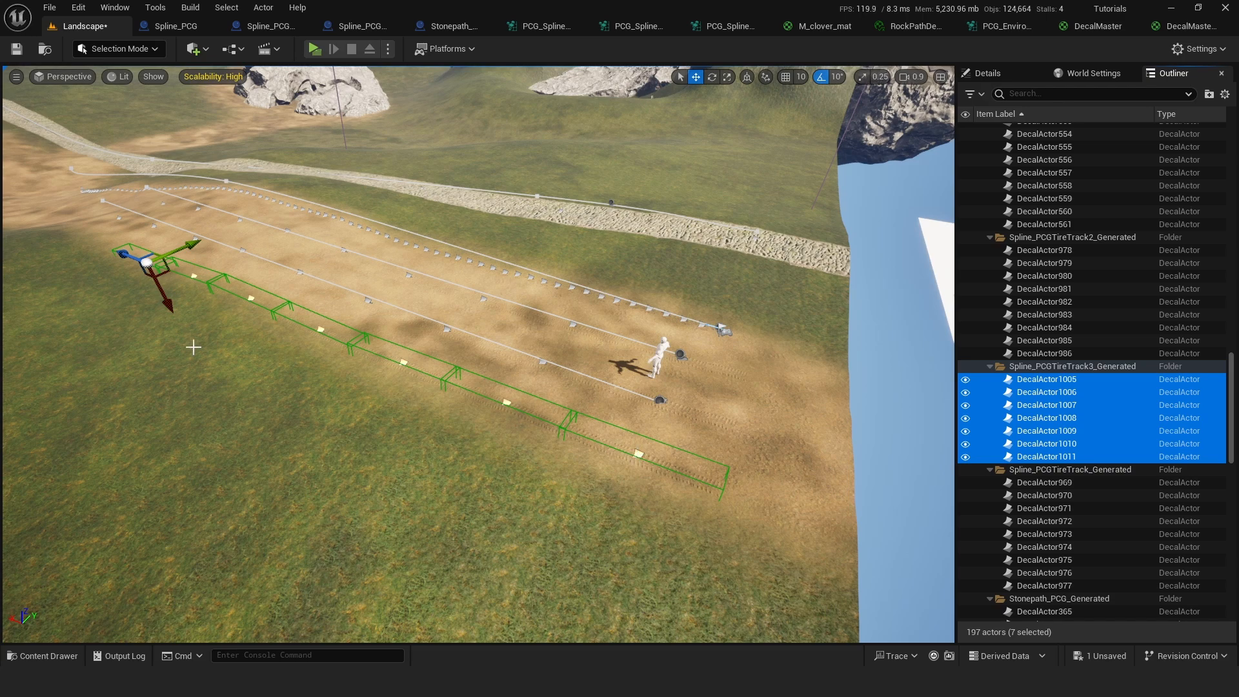
{"action": "key", "text": "Delete"}
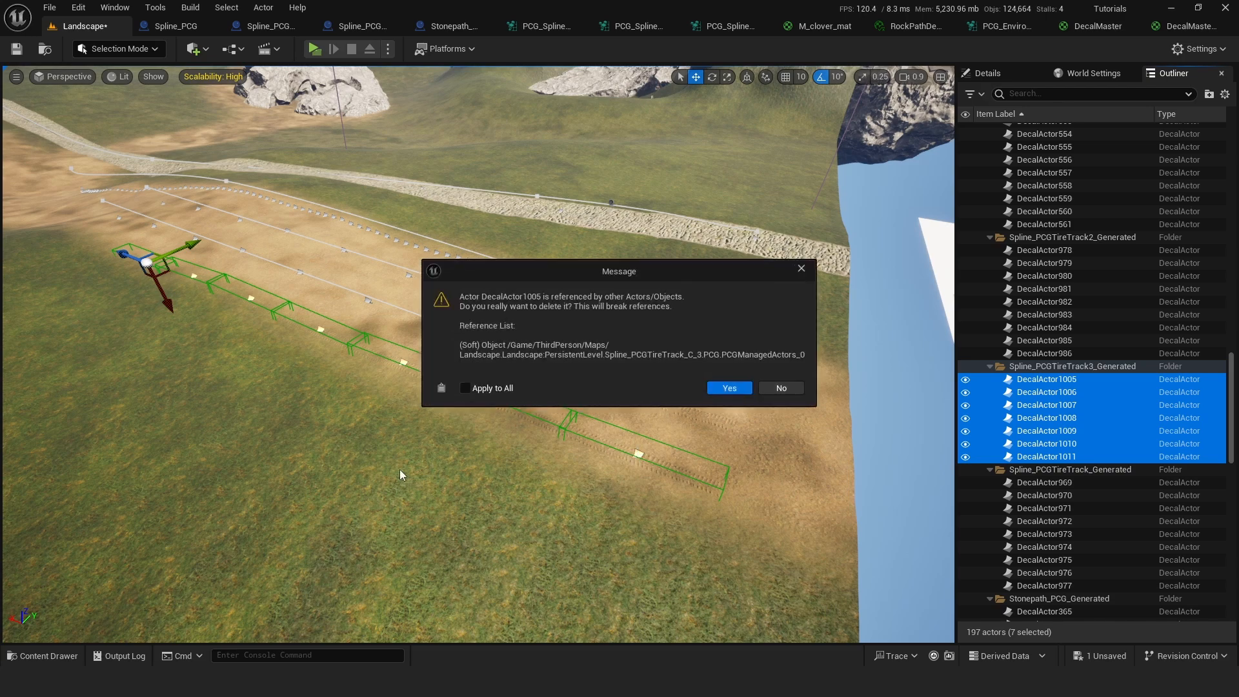
{"action": "left_click", "coordinate": [471, 386]}
{"action": "left_click", "coordinate": [729, 388]}
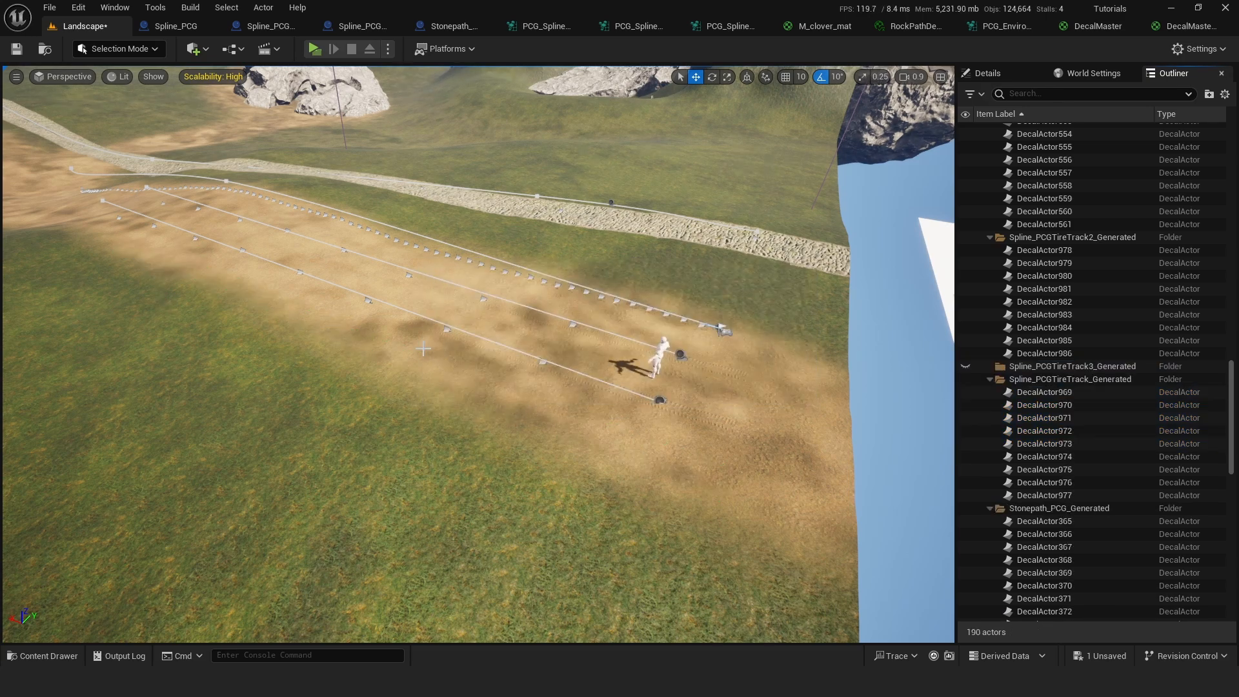
Step: Save all changes to the Landscape level
{"action": "left_click", "coordinate": [48, 8]}
{"action": "left_click", "coordinate": [97, 188]}
{"action": "key", "text": "w"}
{"action": "right_click_drag", "start_coordinate": [586, 400], "coordinate": [636, 381]}
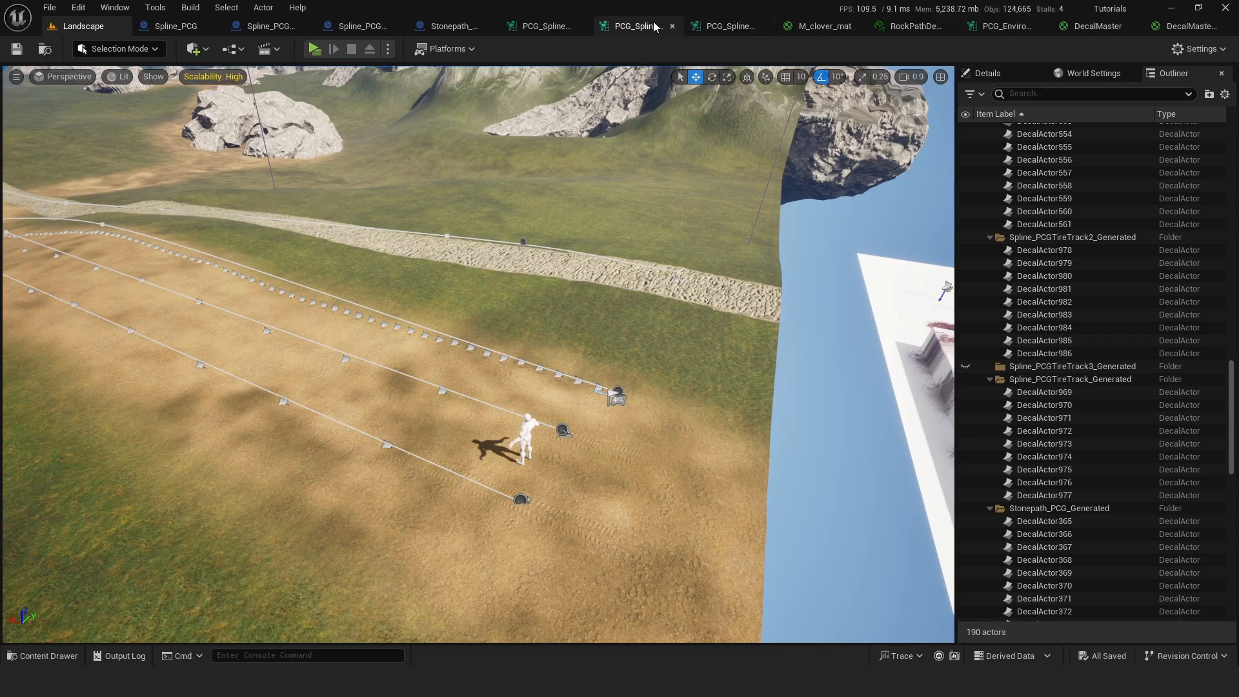
Step: Open the footpath's PCG graph and examine its spline data, landscape data, Projection and Spline Sampler nodes, including the Distance Increment
{"action": "left_click", "coordinate": [632, 28]}
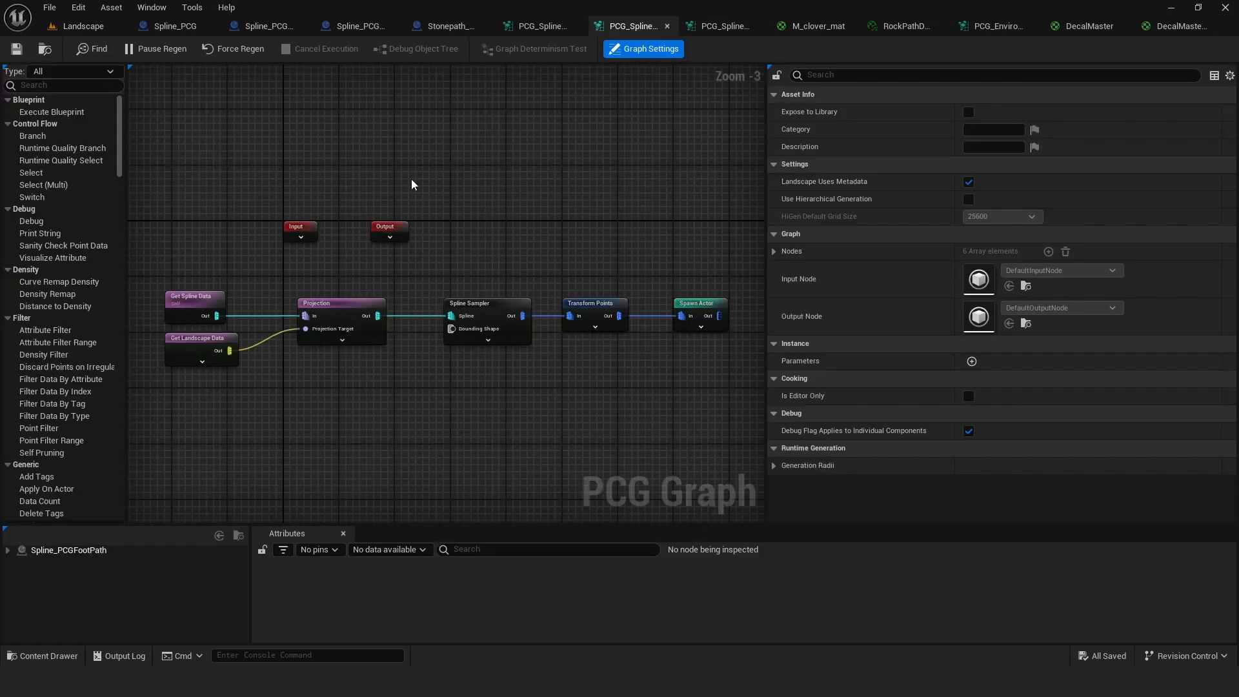
{"action": "right_click_drag", "start_coordinate": [199, 222], "coordinate": [324, 203]}
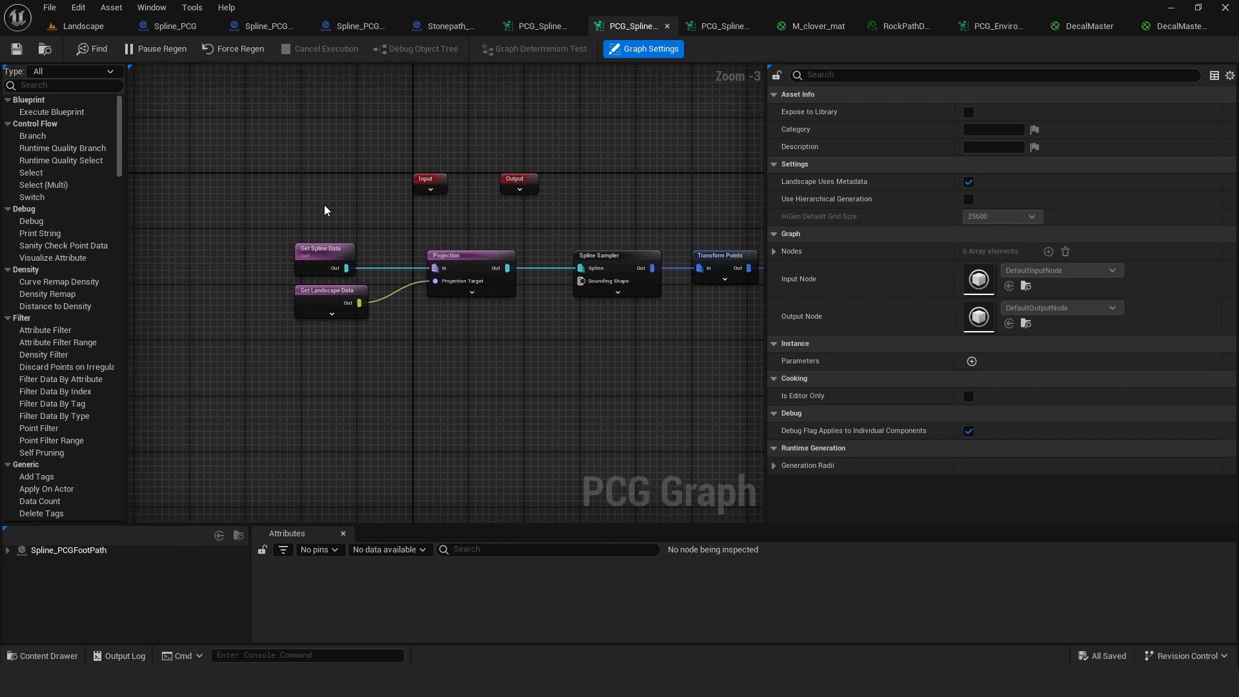
{"action": "left_click", "coordinate": [318, 253]}
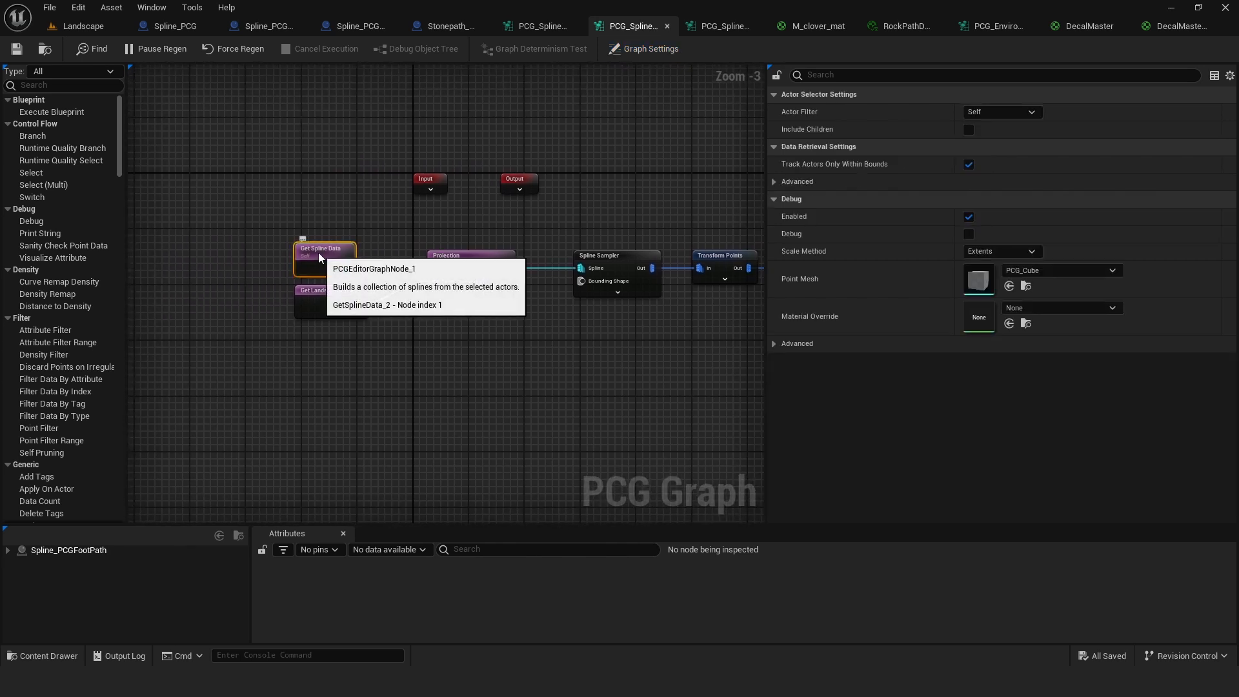
{"action": "left_click", "coordinate": [314, 298]}
{"action": "left_click", "coordinate": [478, 264]}
{"action": "right_click_drag", "start_coordinate": [510, 328], "coordinate": [286, 317]}
{"action": "left_click", "coordinate": [372, 264]}
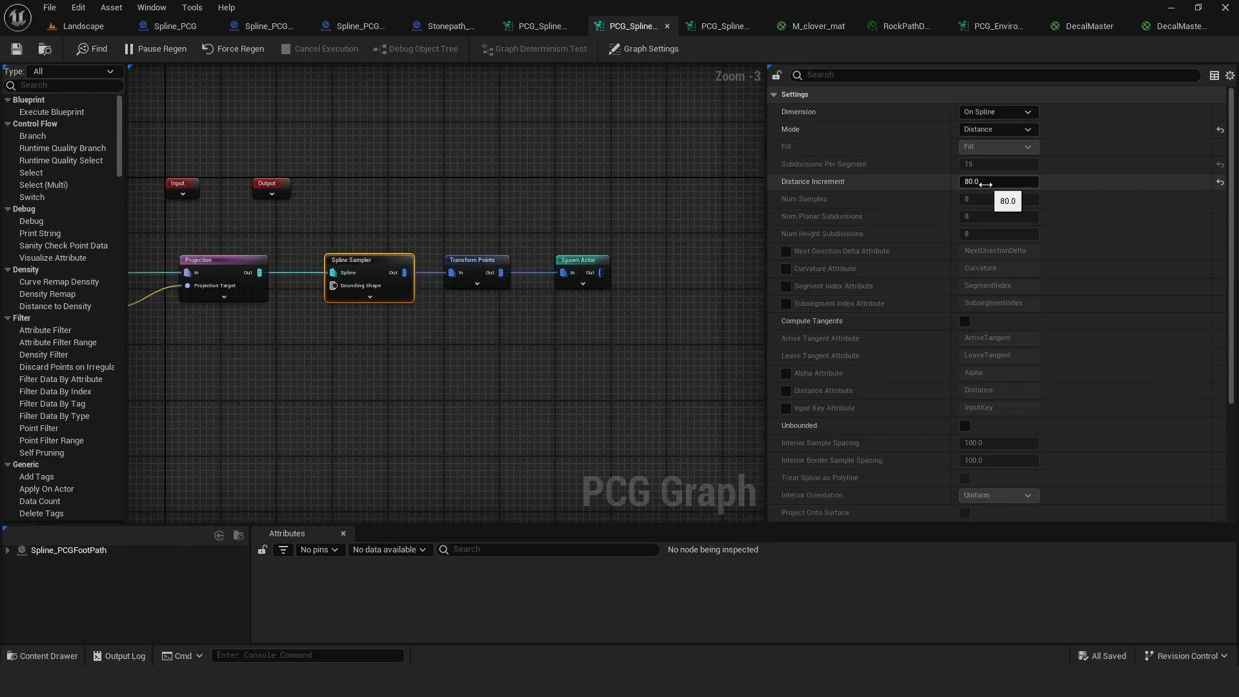
Step: Compare the footprint decals in the level with the footpath graph and examine its Transform Points rotation and scale settings
{"action": "left_click", "coordinate": [81, 26]}
{"action": "key", "text": "w"}
{"action": "right_click_drag", "start_coordinate": [426, 341], "coordinate": [384, 374]}
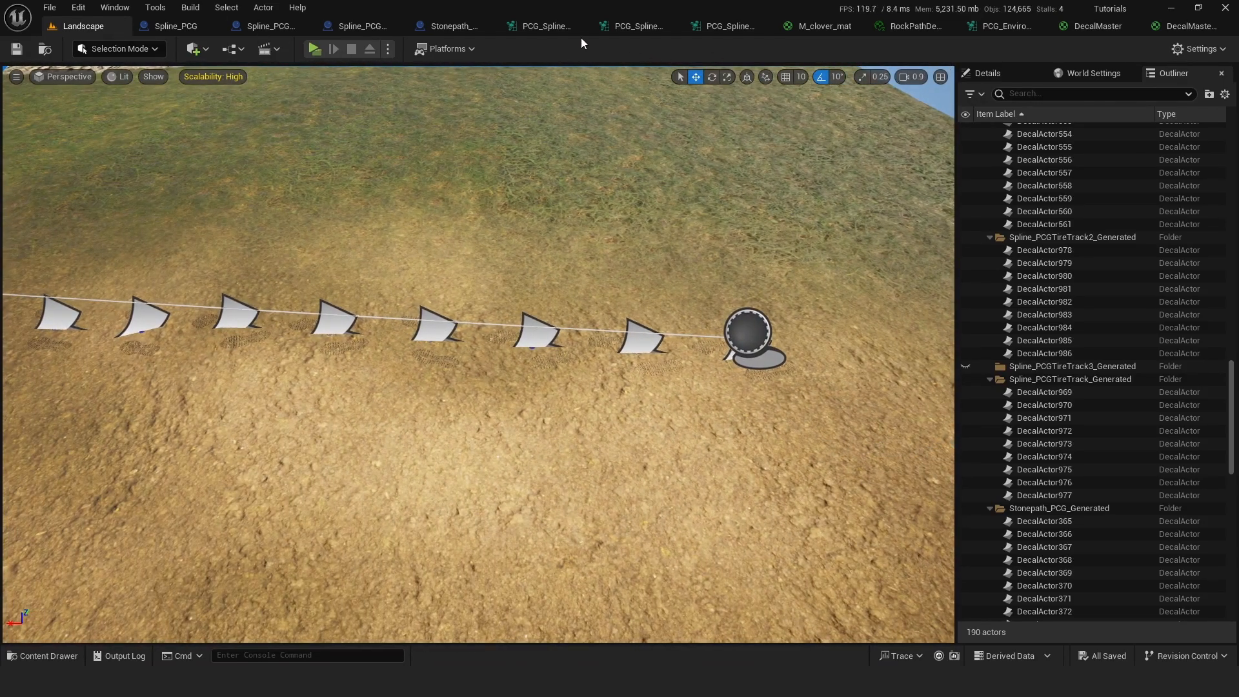
{"action": "left_click", "coordinate": [620, 26]}
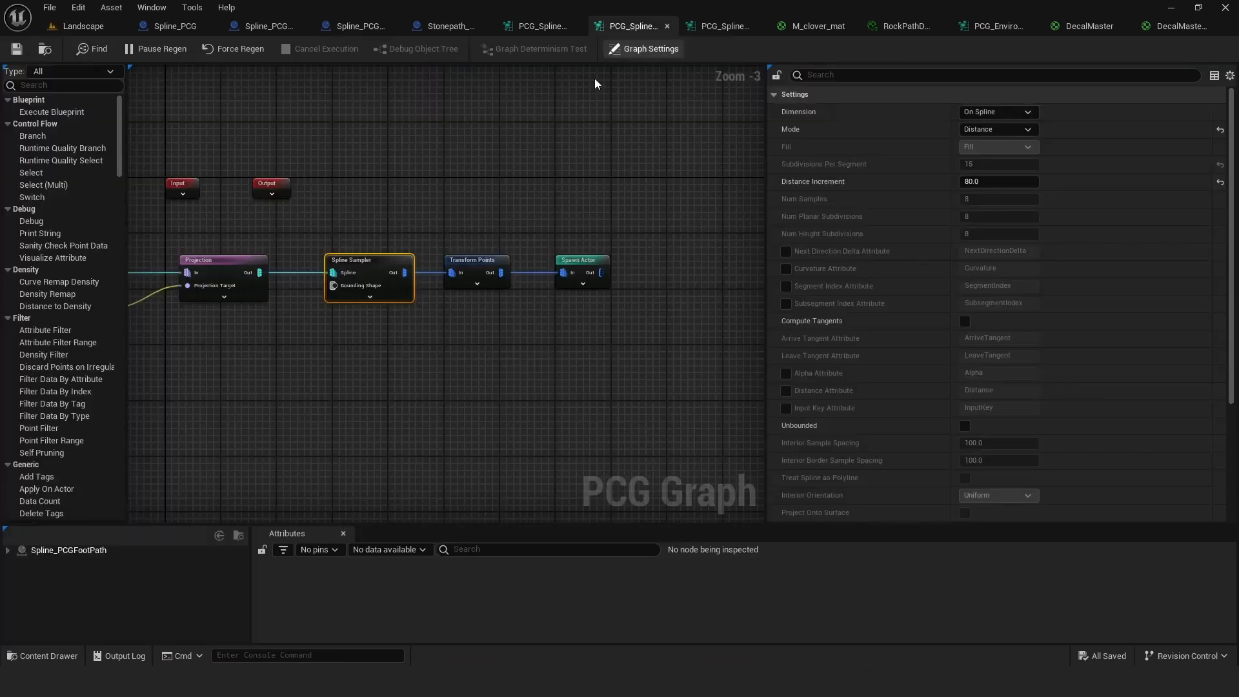
{"action": "left_click", "coordinate": [469, 265]}
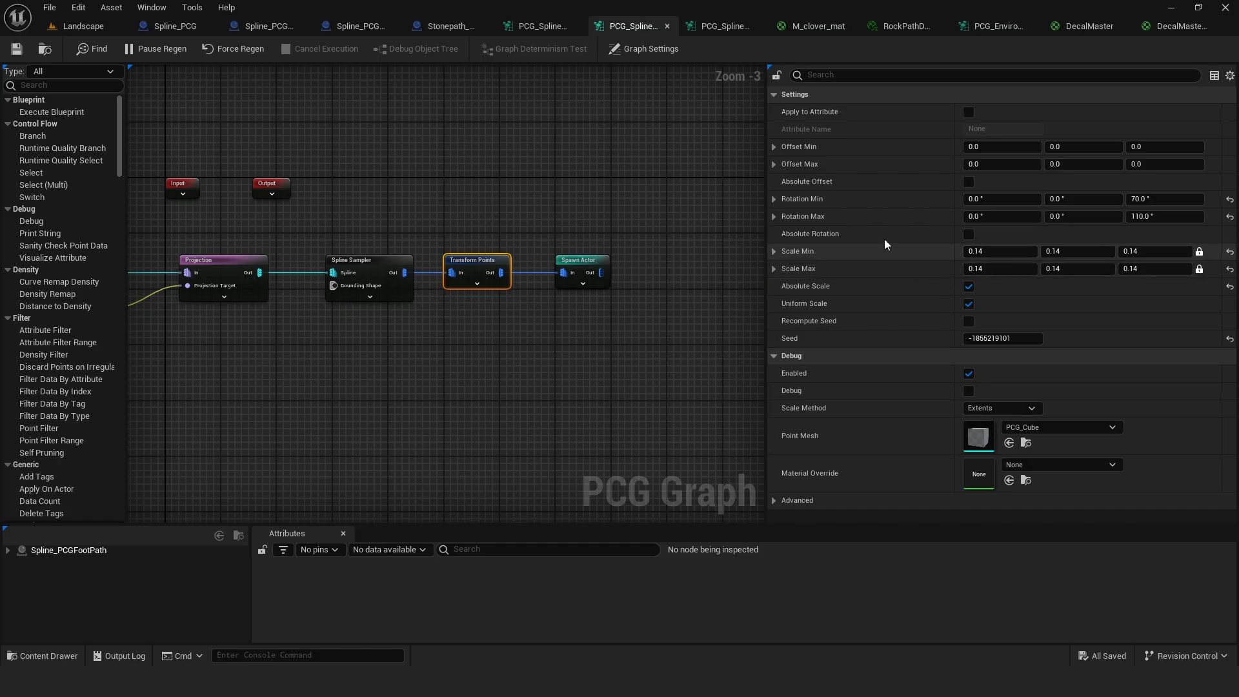
Step: Move the SK_Mannequin from the tire tracks to beside the start of the footprint path
{"action": "left_click", "coordinate": [65, 27]}
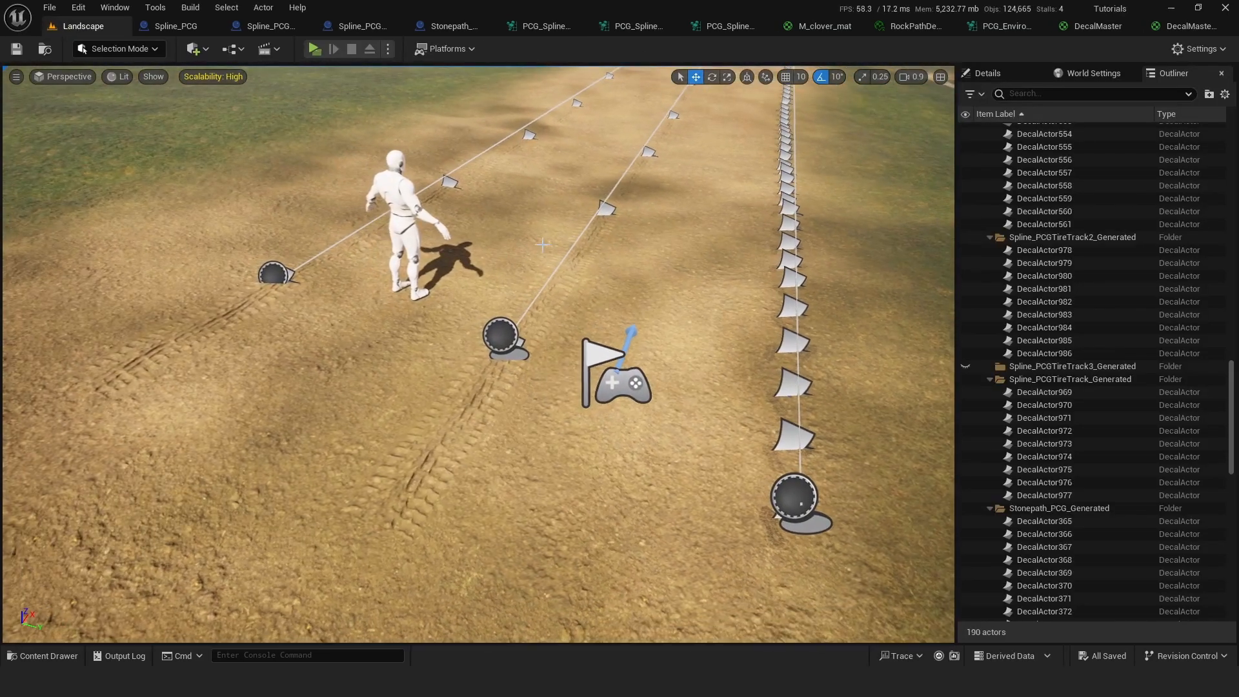
{"action": "left_click", "coordinate": [387, 276]}
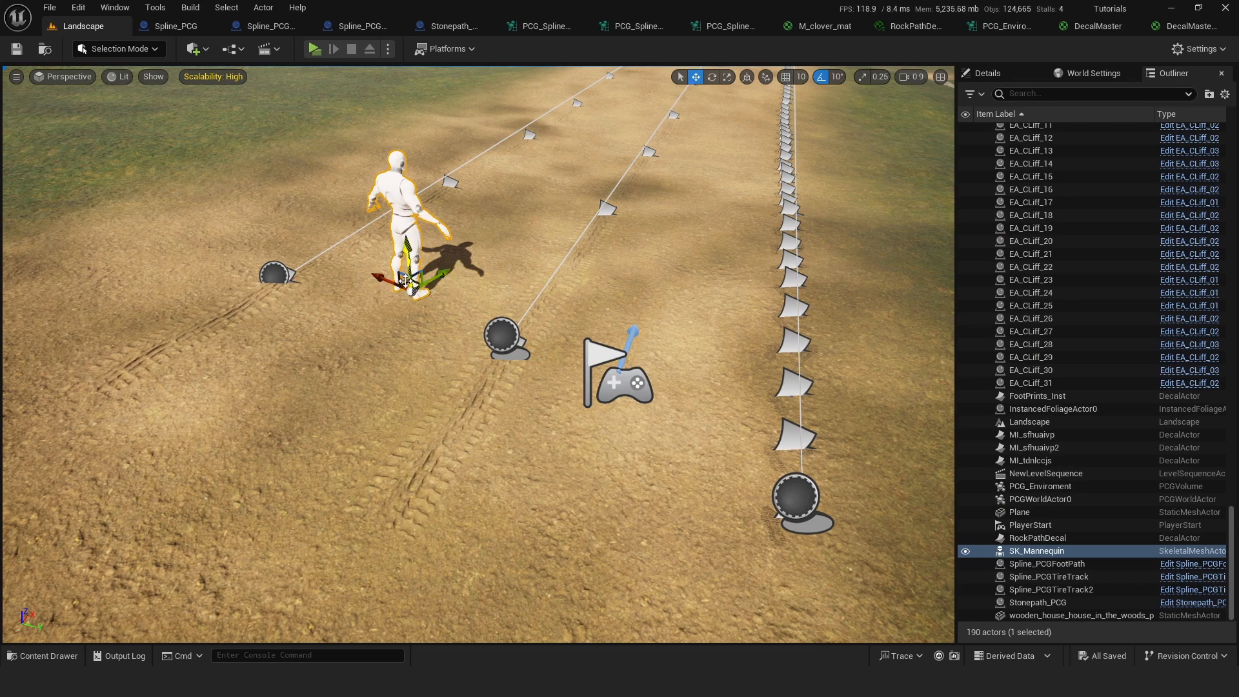
{"action": "left_click_drag", "start_coordinate": [387, 276], "coordinate": [674, 406]}
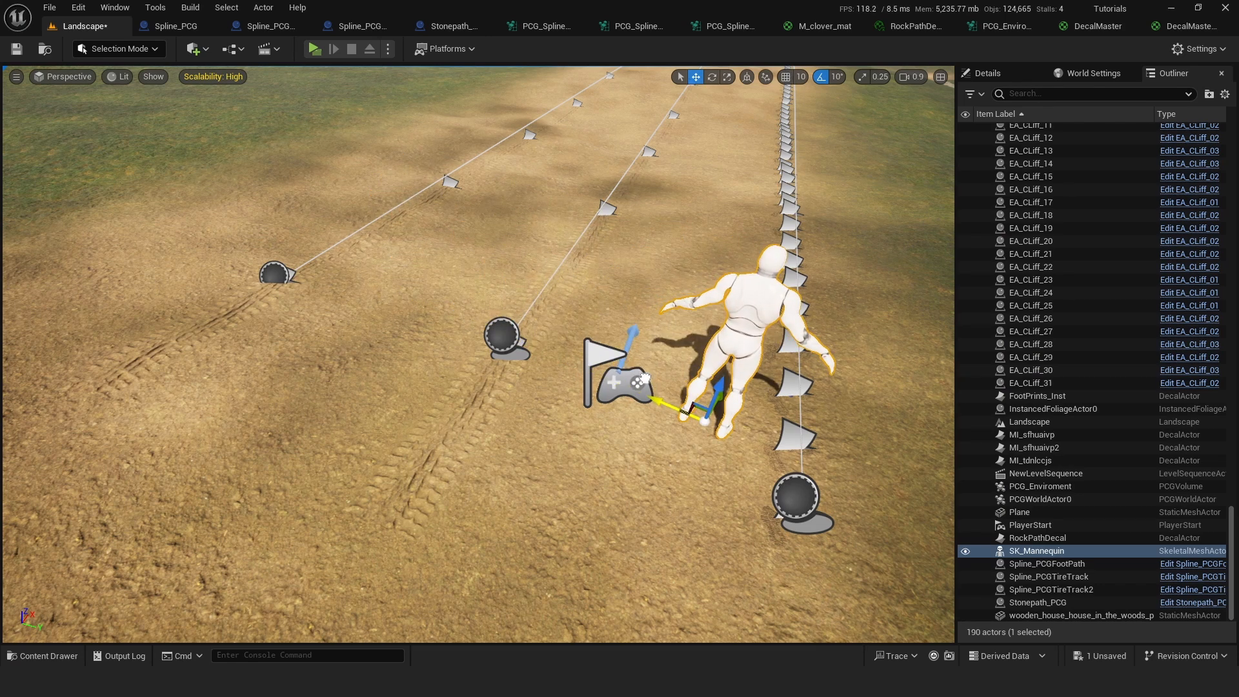
Step: Reshape the stone path by moving the end point of the Stonepath_PCG spline across the grass
{"action": "left_click", "coordinate": [711, 459]}
{"action": "right_click_drag", "start_coordinate": [711, 458], "coordinate": [929, 342]}
{"action": "scroll", "coordinate": [929, 342], "scroll_direction": "up", "scroll_amount": 1}
{"action": "right_click_drag", "start_coordinate": [492, 462], "coordinate": [481, 462]}
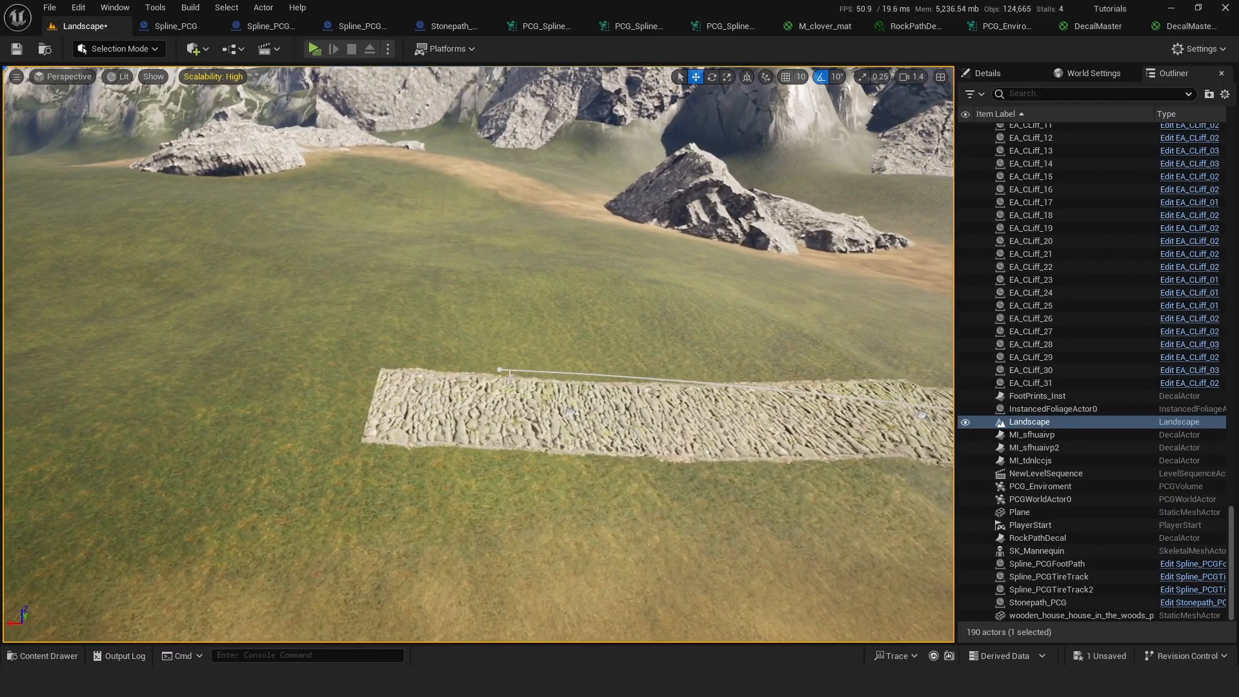
{"action": "left_click", "coordinate": [500, 369]}
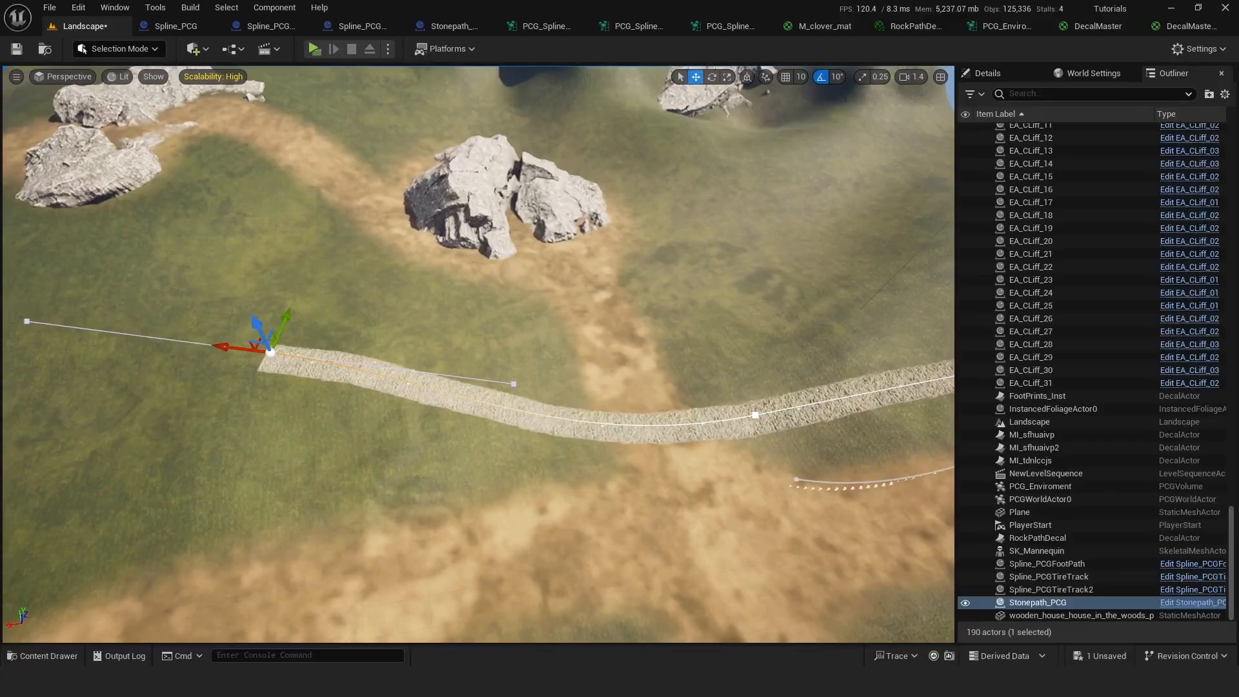
{"action": "right_click_drag", "start_coordinate": [413, 393], "coordinate": [593, 423]}
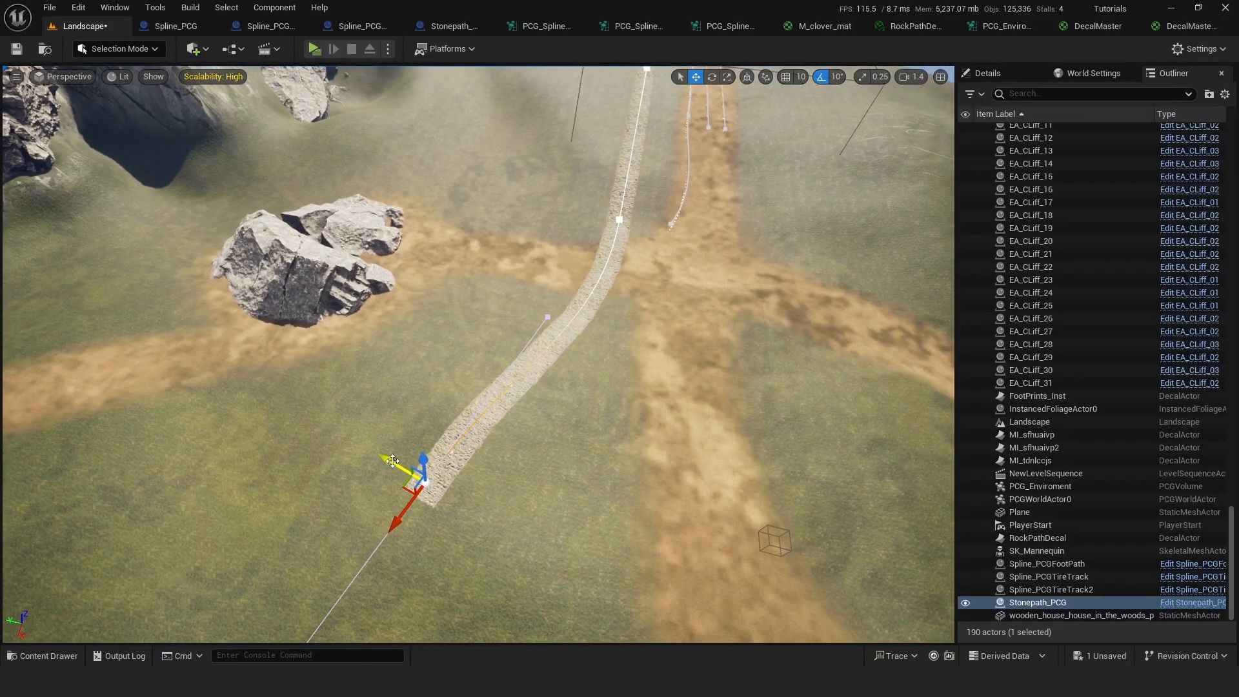
{"action": "left_click_drag", "start_coordinate": [445, 474], "coordinate": [541, 500]}
{"action": "right_click_drag", "start_coordinate": [541, 501], "coordinate": [499, 273]}
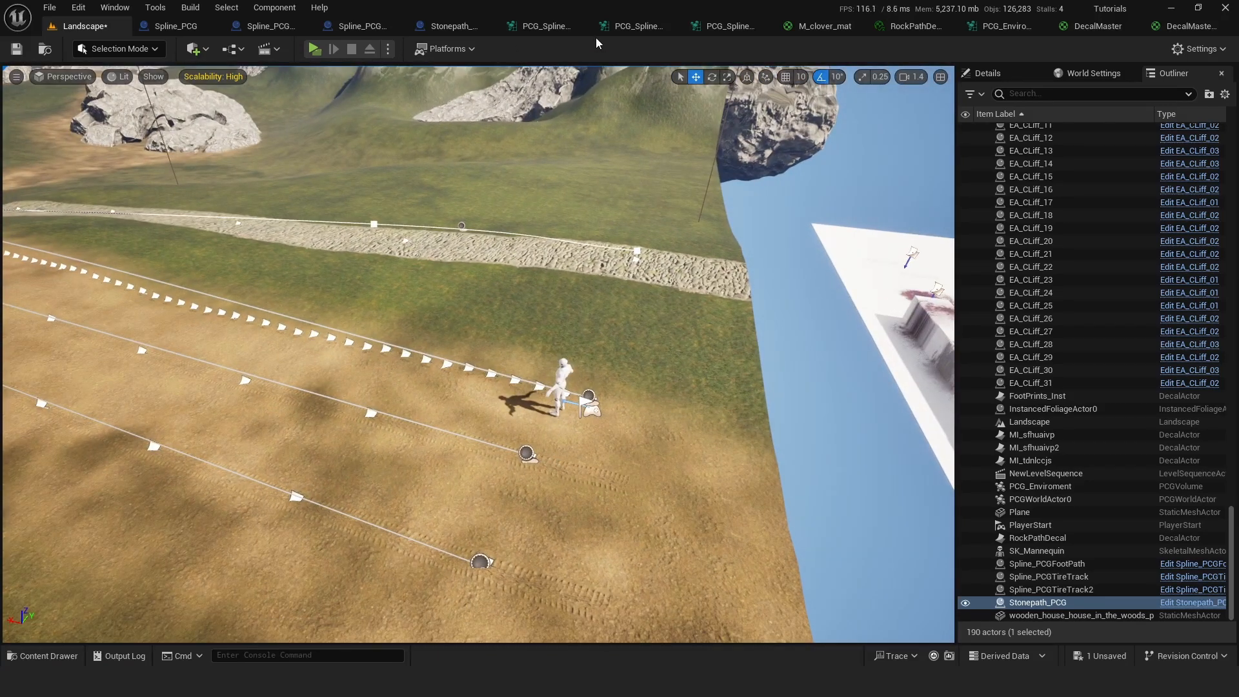
Step: Check the PCG_SplinePath graph and the PCG component settings of the Spline_PCGFootPath blueprint, including its assigned graph
{"action": "left_click", "coordinate": [629, 26]}
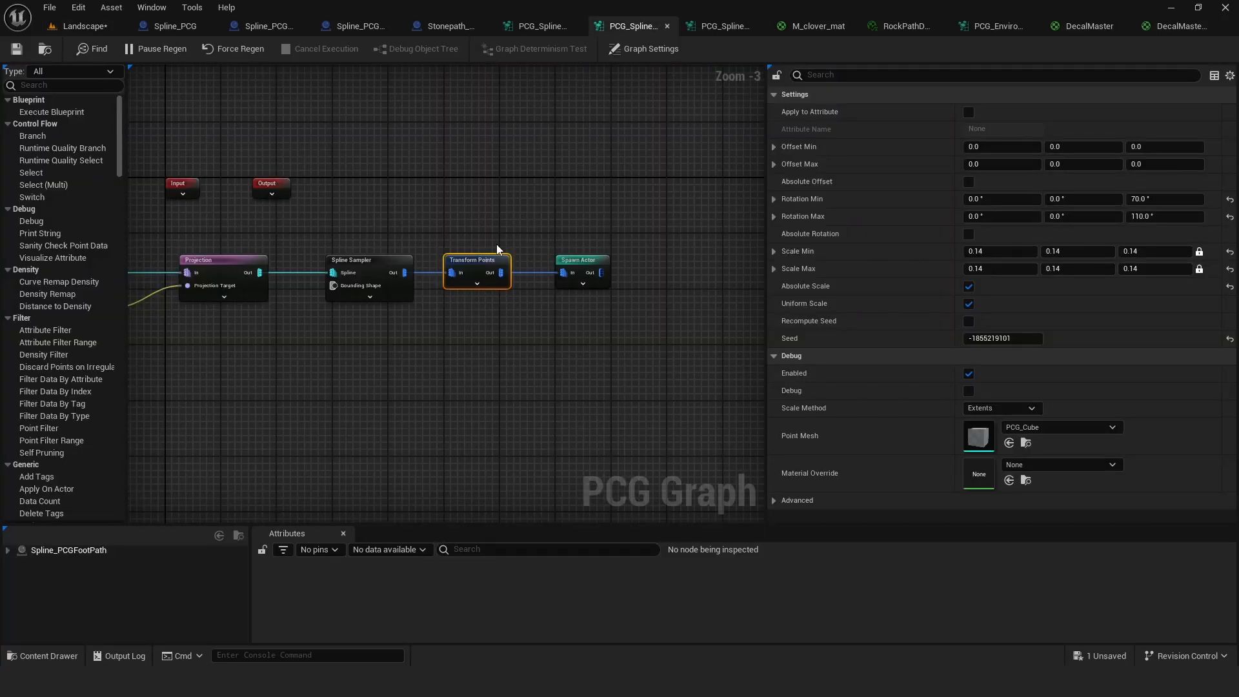
{"action": "left_click", "coordinate": [548, 178]}
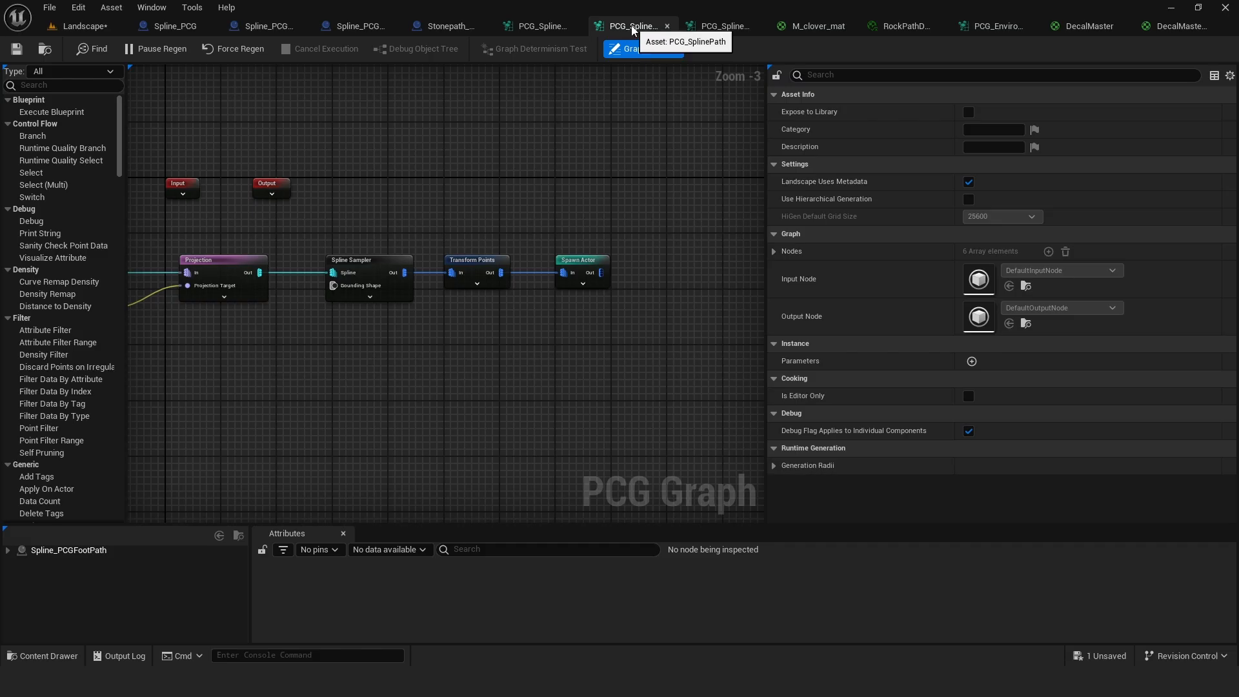
{"action": "left_click", "coordinate": [358, 26]}
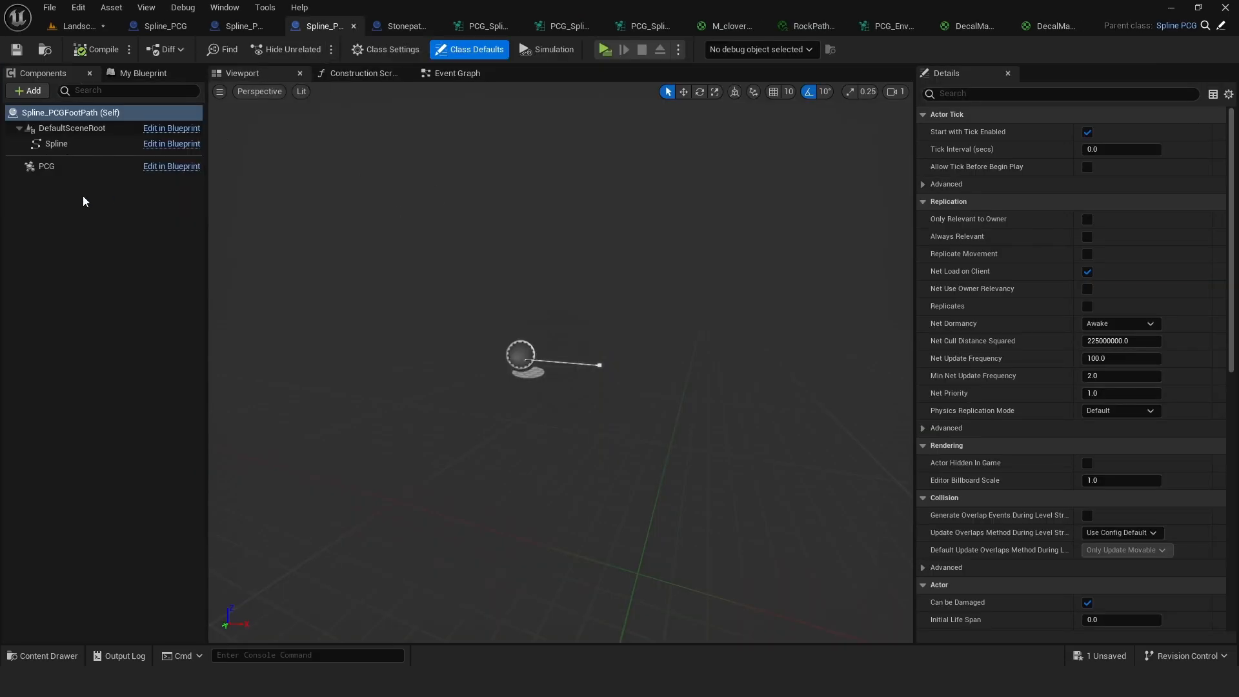
{"action": "left_click", "coordinate": [52, 166]}
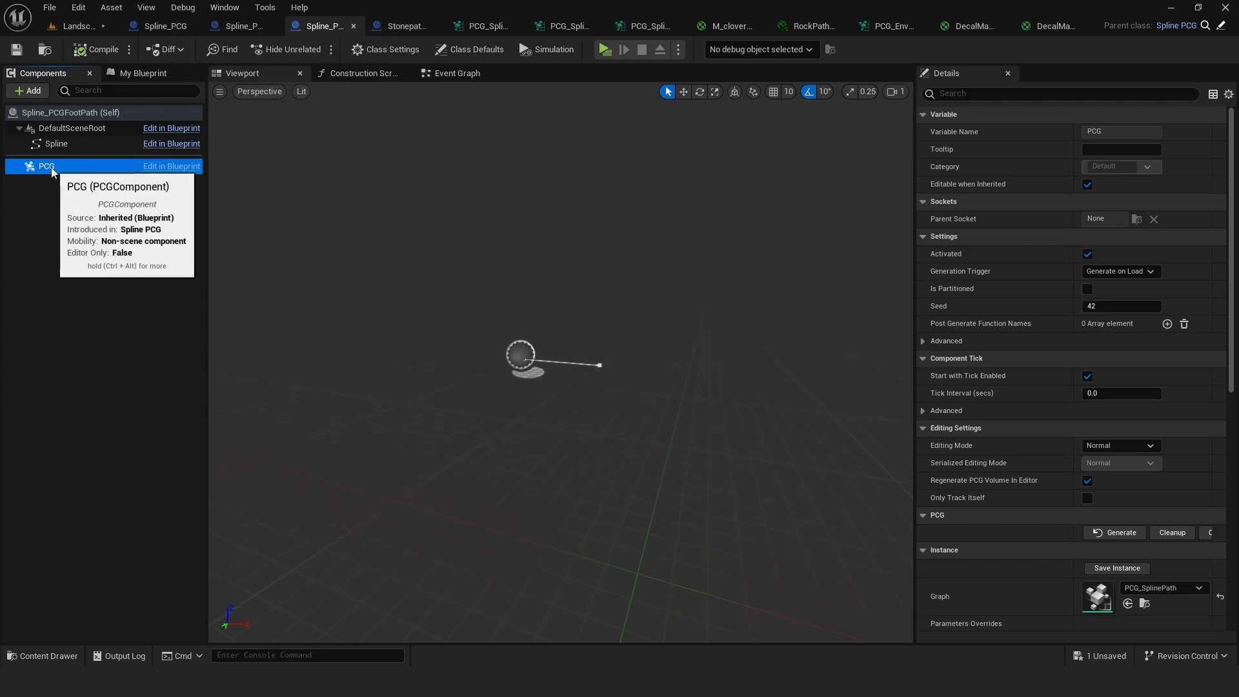
{"action": "scroll", "coordinate": [974, 430], "scroll_direction": "down", "scroll_amount": 3}
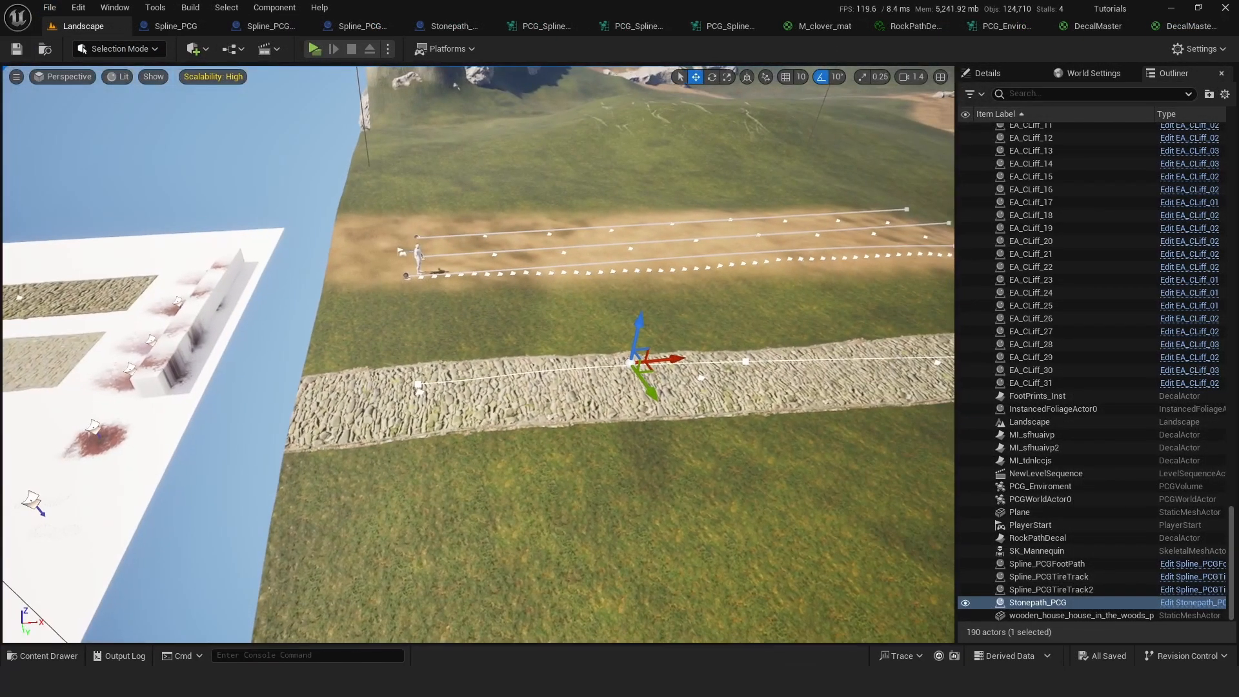
Step: Generate the vegetation of the PCG_Enviroment volume and save all changes to the Landscape level
{"action": "right_click_drag", "start_coordinate": [478, 355], "coordinate": [671, 342]}
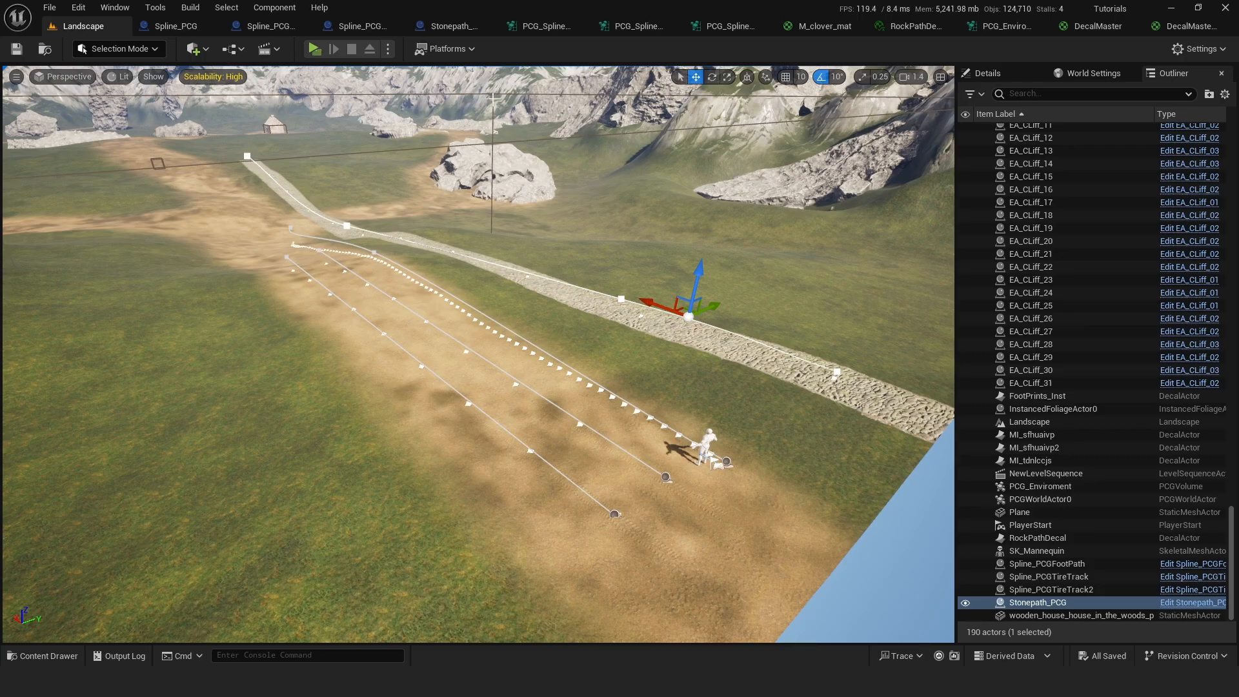
{"action": "double_click", "coordinate": [1041, 486]}
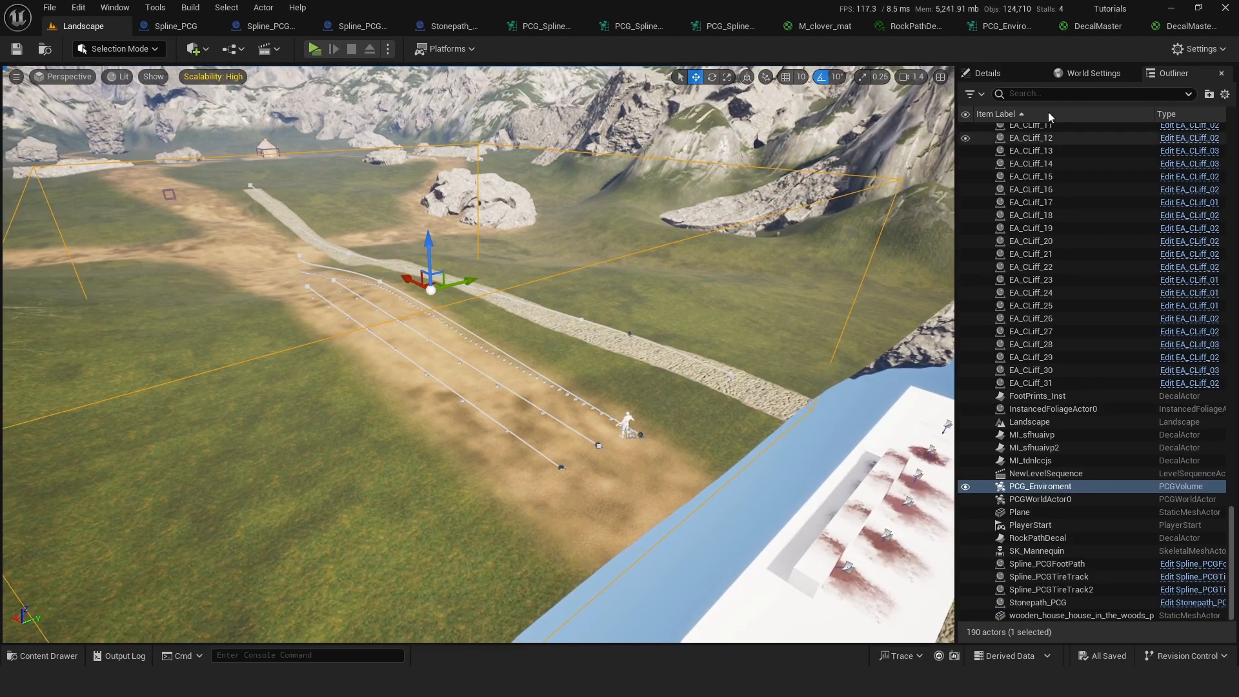
{"action": "left_click", "coordinate": [985, 73]}
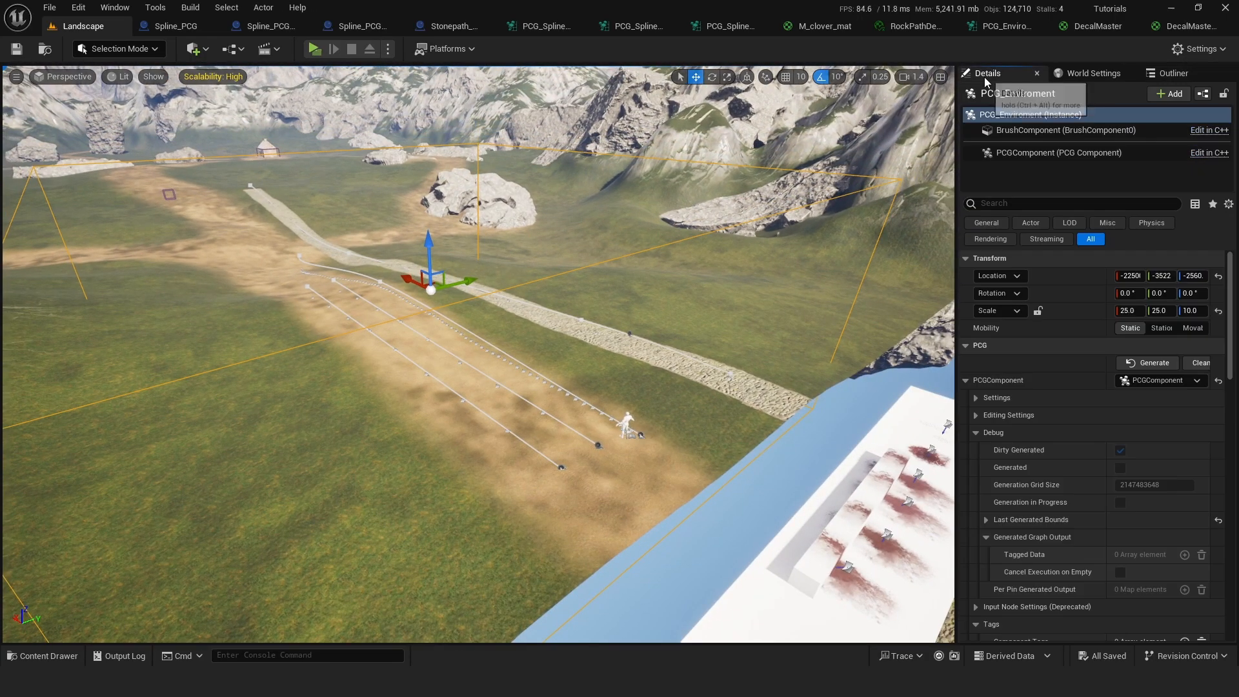
{"action": "left_click", "coordinate": [1146, 364]}
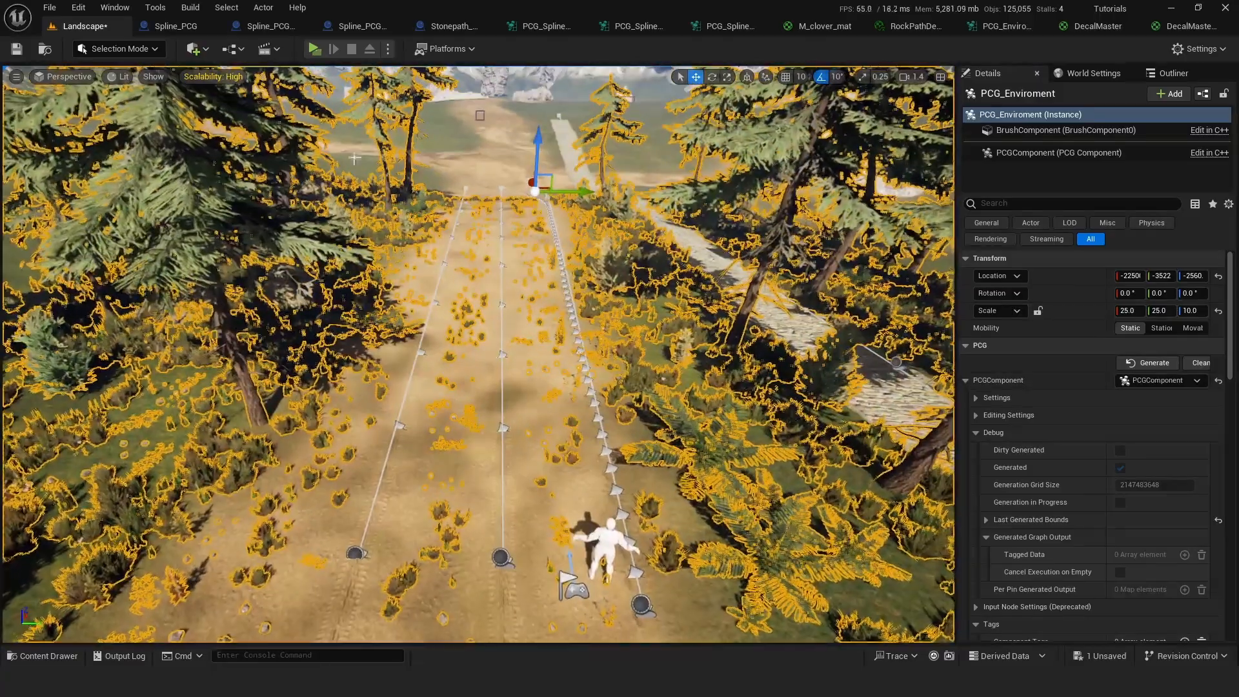
{"action": "left_click", "coordinate": [50, 7]}
{"action": "left_click", "coordinate": [97, 197]}
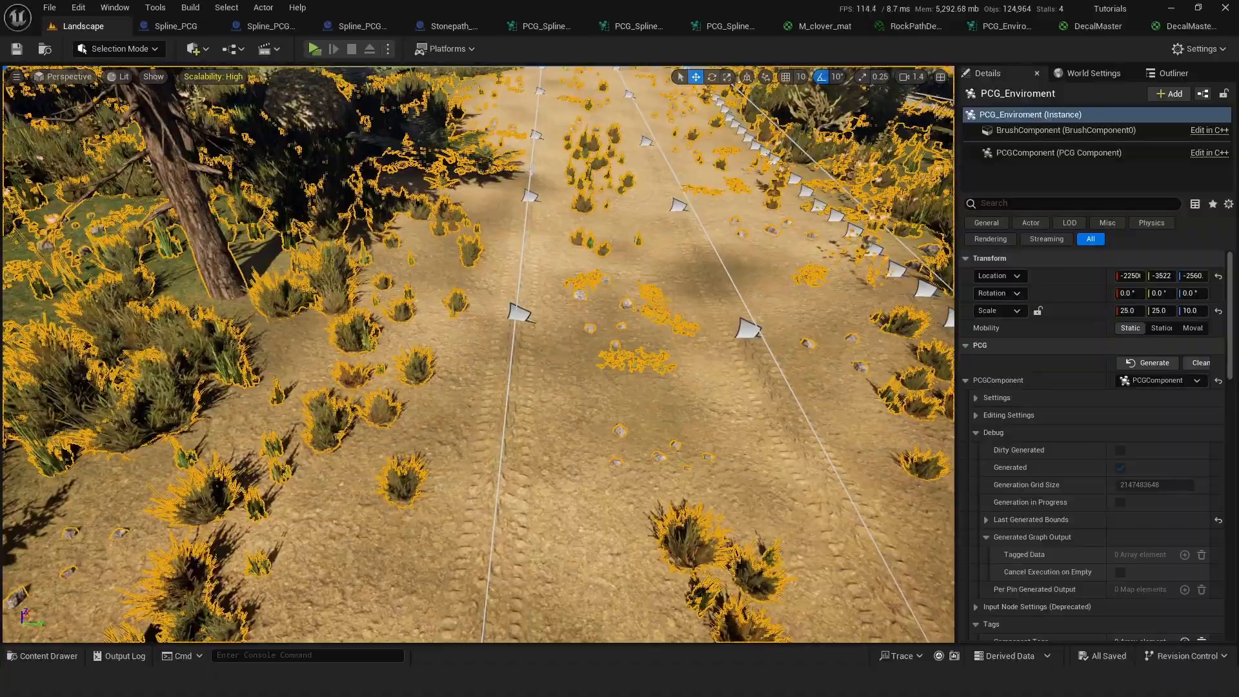
Step: Examine the generated vegetation around the tire tracks, footprints and stone path, and the BlockingVolume around the distant house
{"action": "key", "text": "d"}
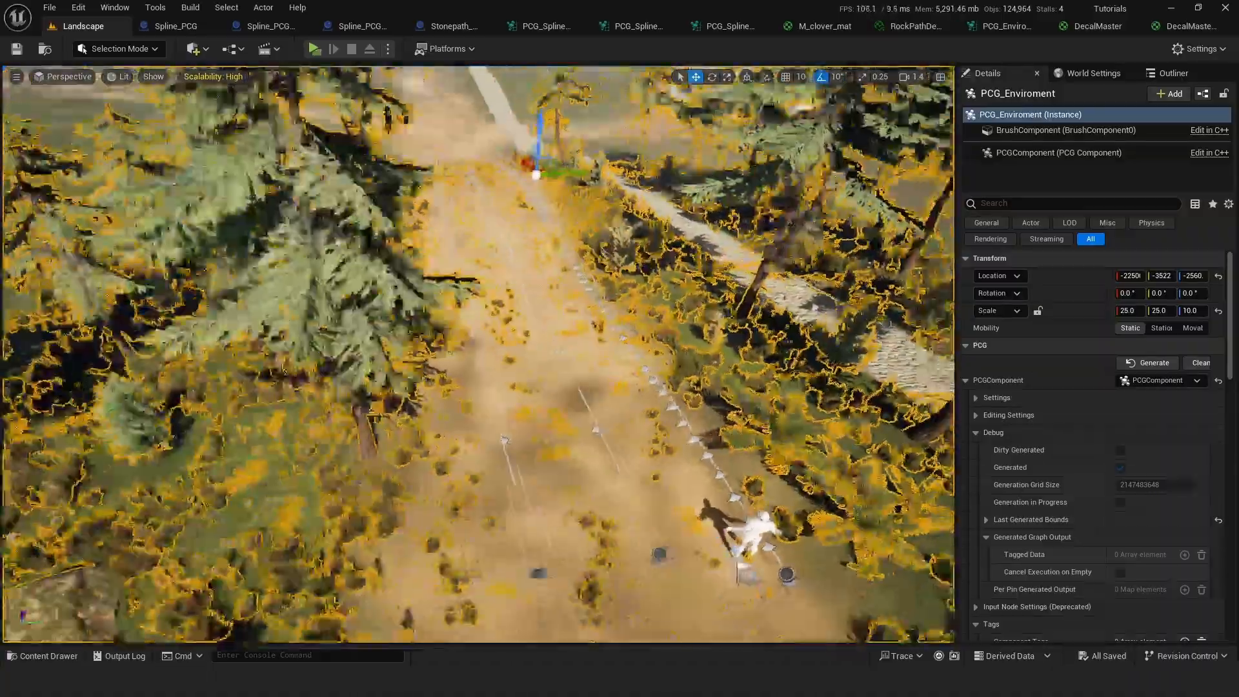
{"action": "right_click_drag", "start_coordinate": [478, 354], "coordinate": [517, 284]}
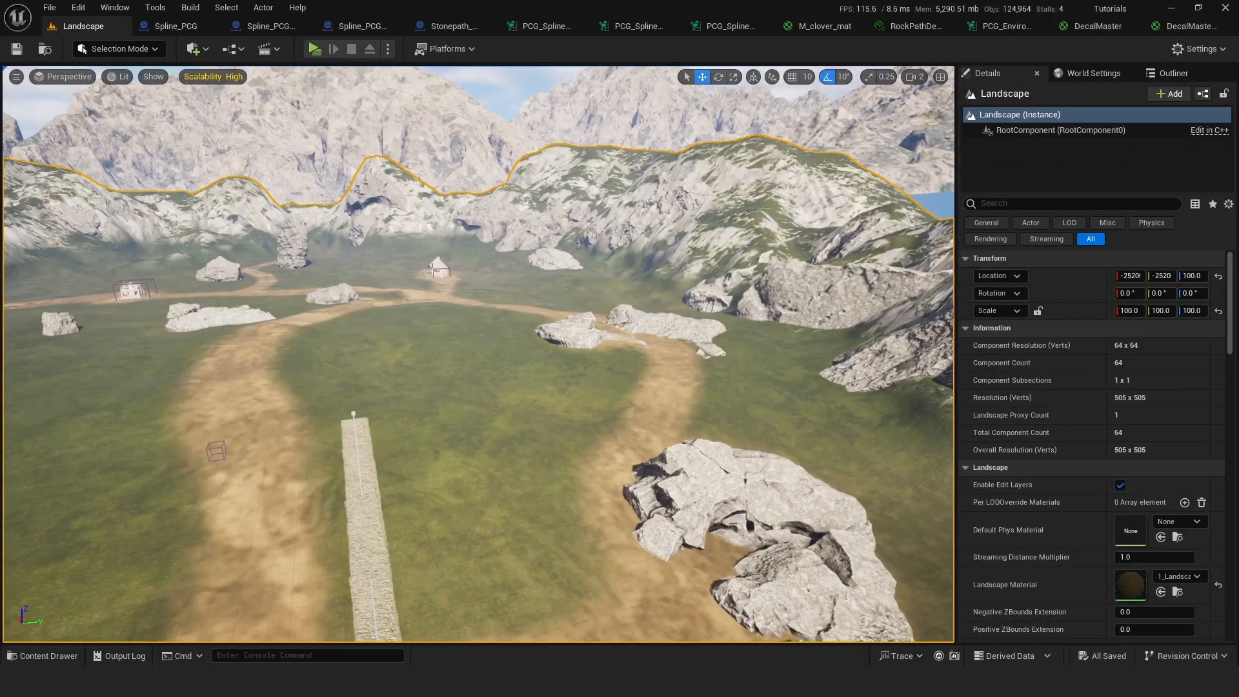
{"action": "left_click", "coordinate": [435, 269]}
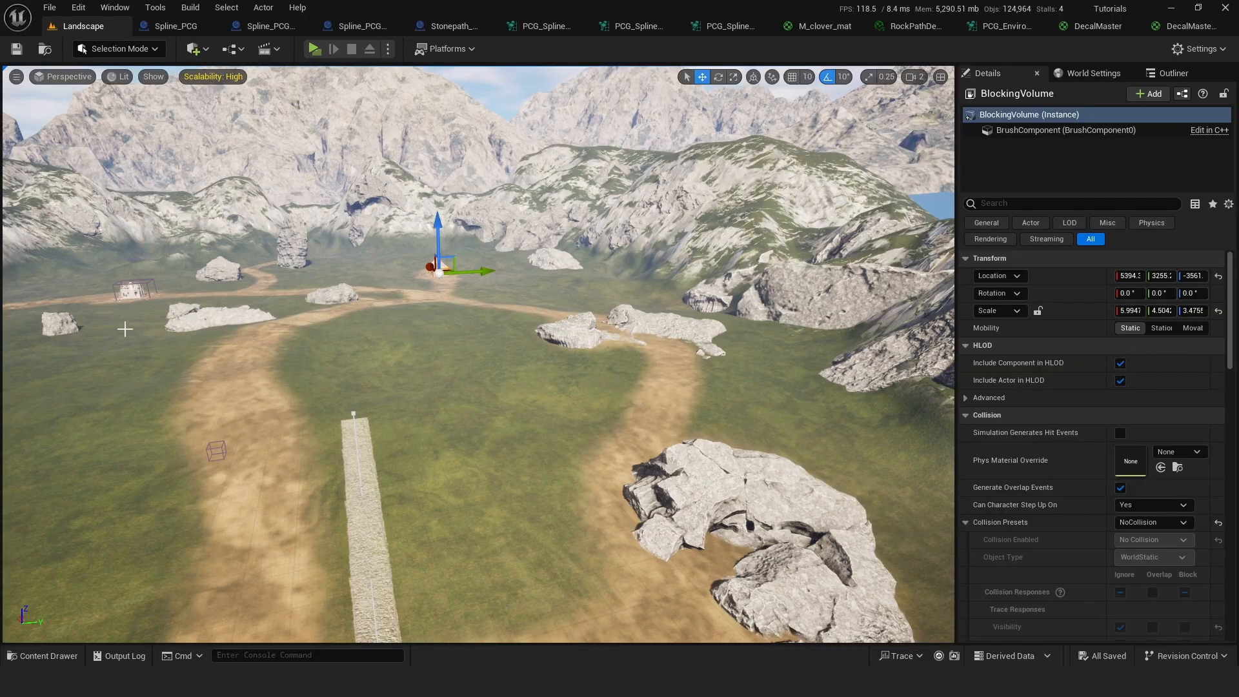
{"action": "key", "text": "s"}
{"action": "right_click_drag", "start_coordinate": [322, 310], "coordinate": [294, 336]}
{"action": "key", "text": "q"}
{"action": "right_click_drag", "start_coordinate": [687, 148], "coordinate": [754, 148]}
{"action": "key", "text": "w"}
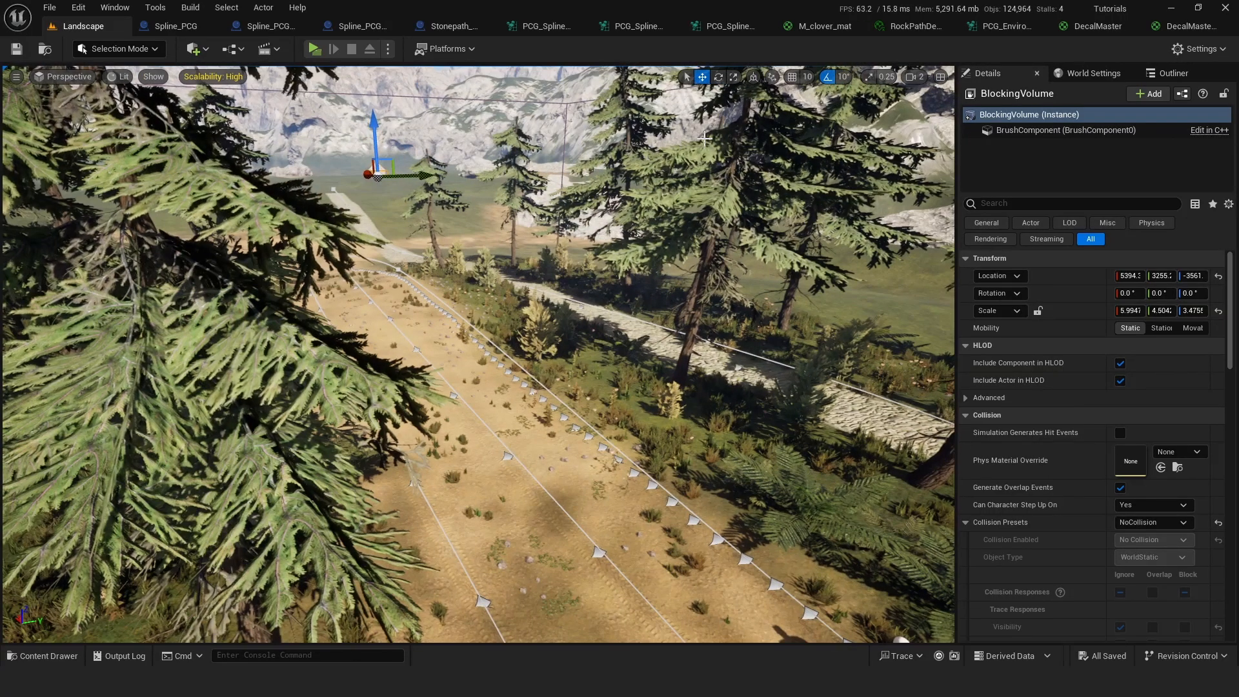
Step: Open the PCG_Enviroment graph and examine the spline, volume and actor chains in its Exclusion Actors section
{"action": "left_click", "coordinate": [1008, 31]}
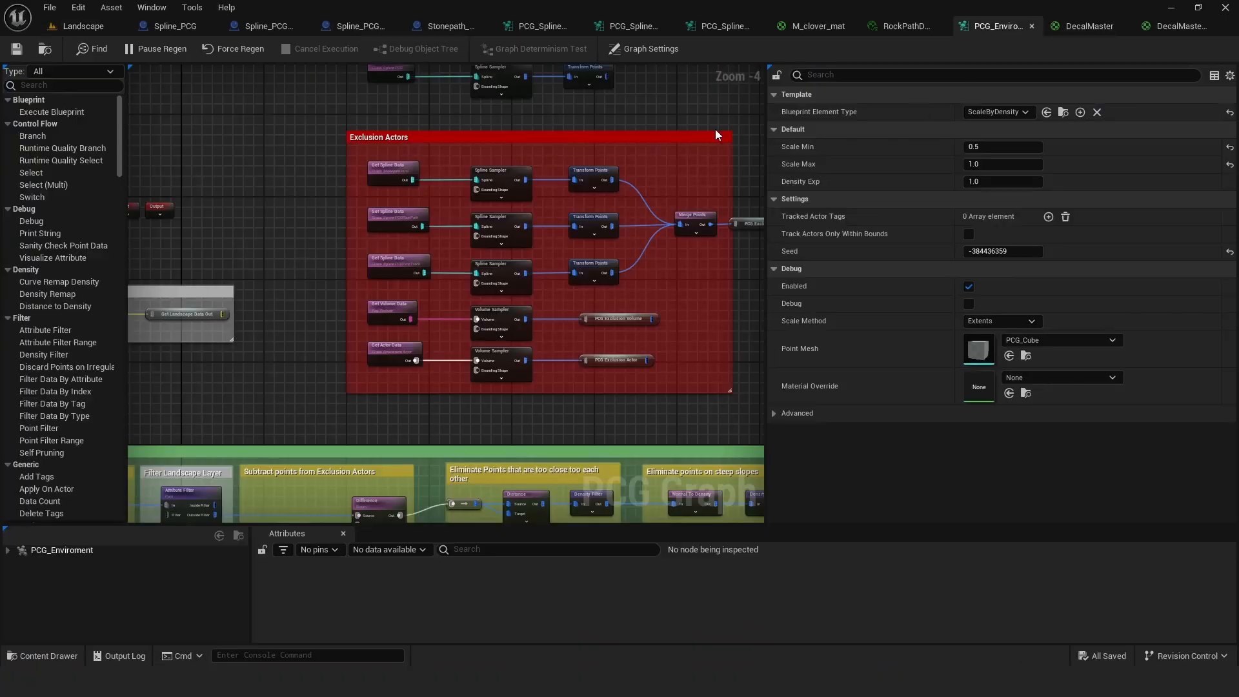
{"action": "right_click_drag", "start_coordinate": [276, 156], "coordinate": [273, 238]}
{"action": "scroll", "coordinate": [468, 176], "scroll_direction": "down", "scroll_amount": 1}
{"action": "scroll", "coordinate": [317, 197], "scroll_direction": "up", "scroll_amount": 1}
{"action": "scroll", "coordinate": [279, 222], "scroll_direction": "up", "scroll_amount": 1}
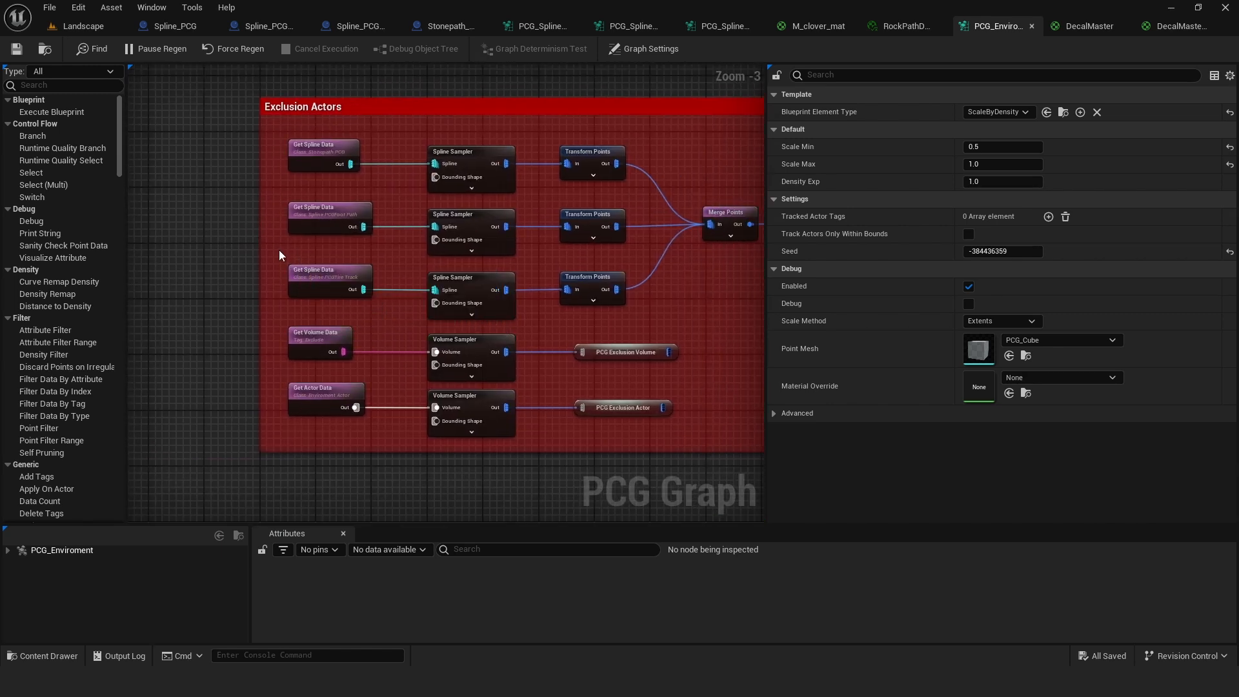
{"action": "right_click_drag", "start_coordinate": [279, 323], "coordinate": [262, 294]}
{"action": "scroll", "coordinate": [260, 262], "scroll_direction": "up", "scroll_amount": 1}
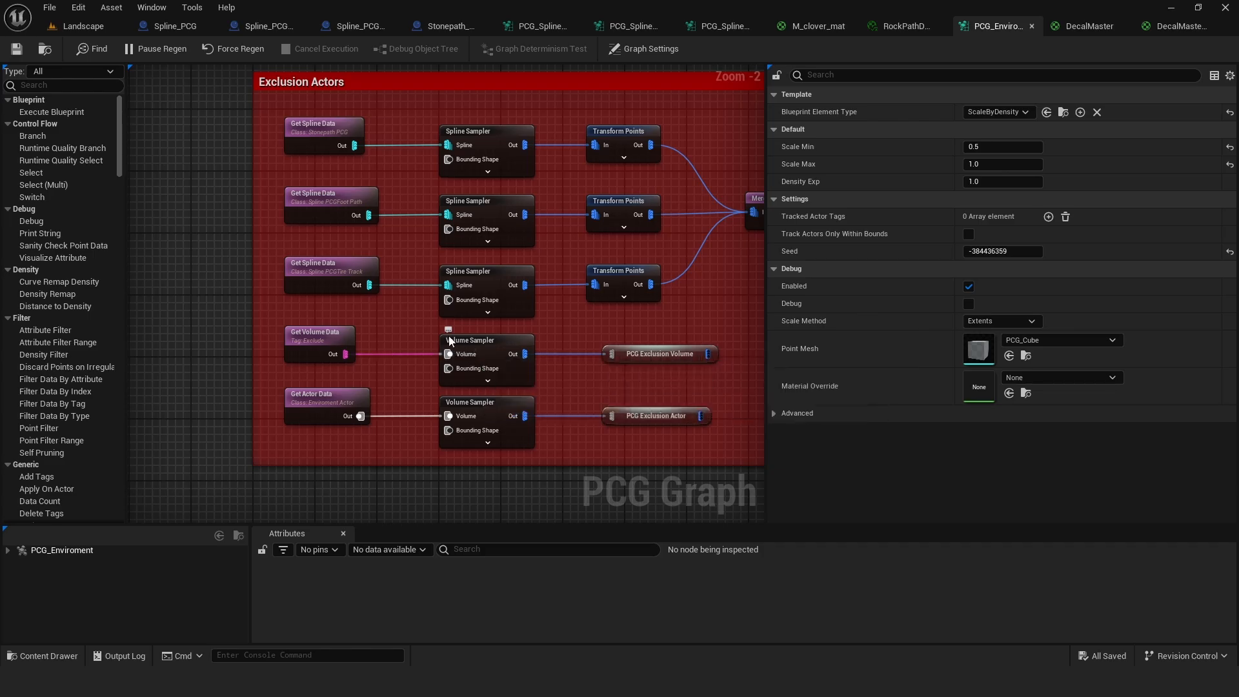
{"action": "left_click", "coordinate": [660, 354]}
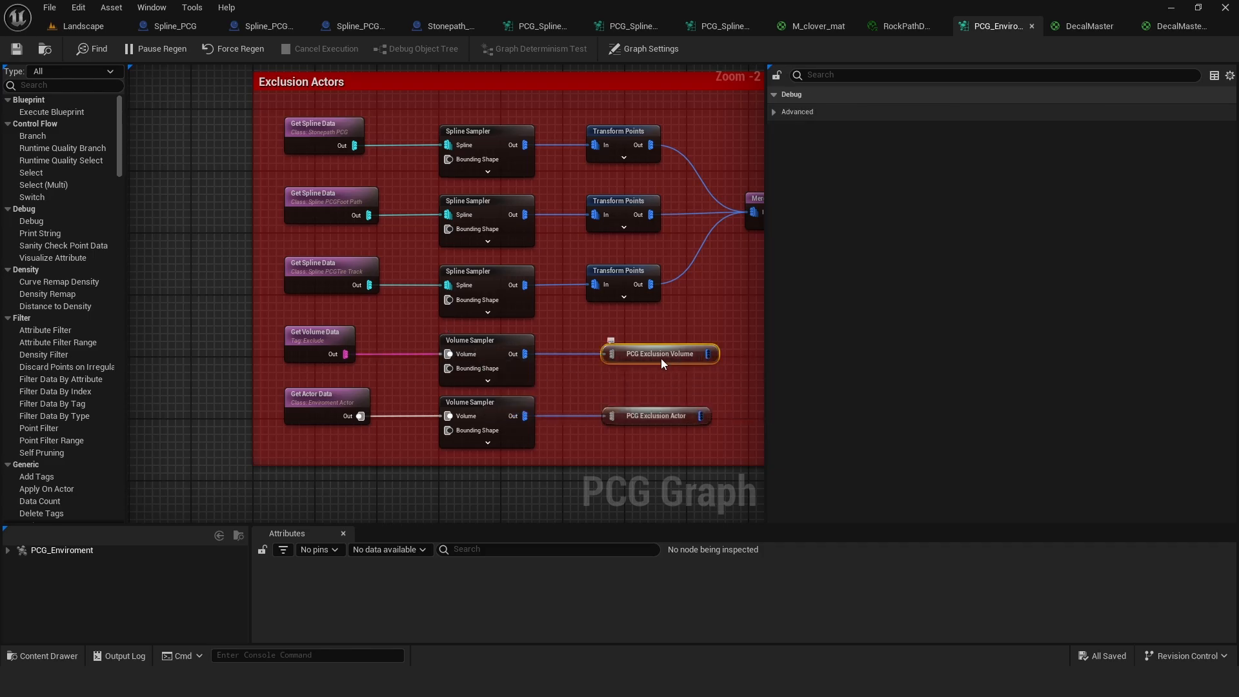
Step: Examine how the Tree Points section filters the landscape layer and subtracts the exclusion spline, actor and volume points
{"action": "right_click_drag", "start_coordinate": [587, 447], "coordinate": [602, 268]}
{"action": "scroll", "coordinate": [603, 268], "scroll_direction": "down", "scroll_amount": 2}
{"action": "right_click_drag", "start_coordinate": [433, 334], "coordinate": [697, 219]}
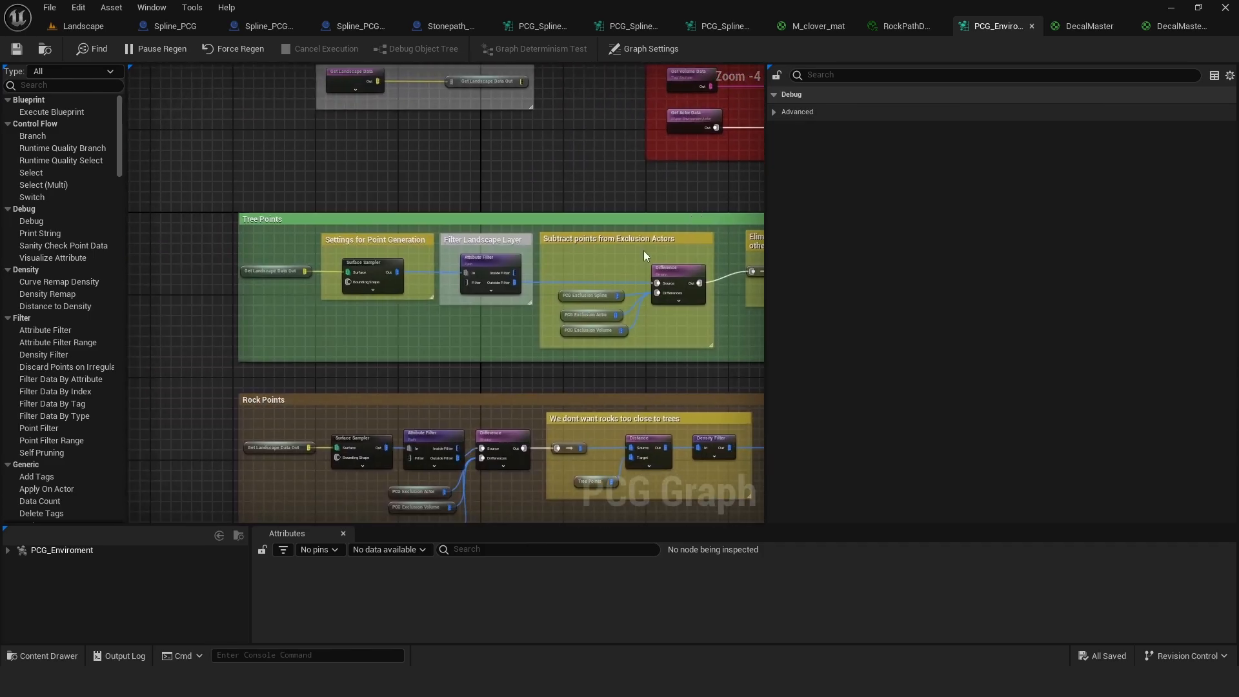
{"action": "scroll", "coordinate": [575, 268], "scroll_direction": "up", "scroll_amount": 1}
{"action": "right_click_drag", "start_coordinate": [589, 260], "coordinate": [405, 251]}
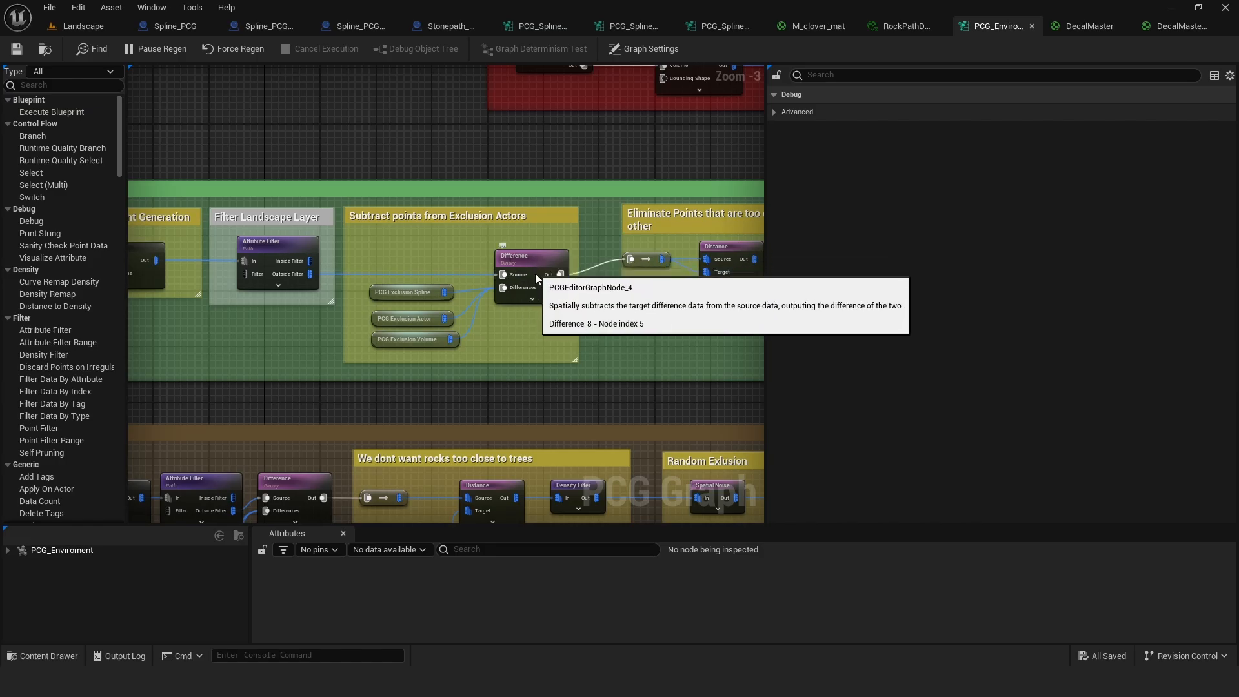
{"action": "right_click_drag", "start_coordinate": [451, 245], "coordinate": [558, 236]}
{"action": "right_click_drag", "start_coordinate": [235, 222], "coordinate": [319, 215]}
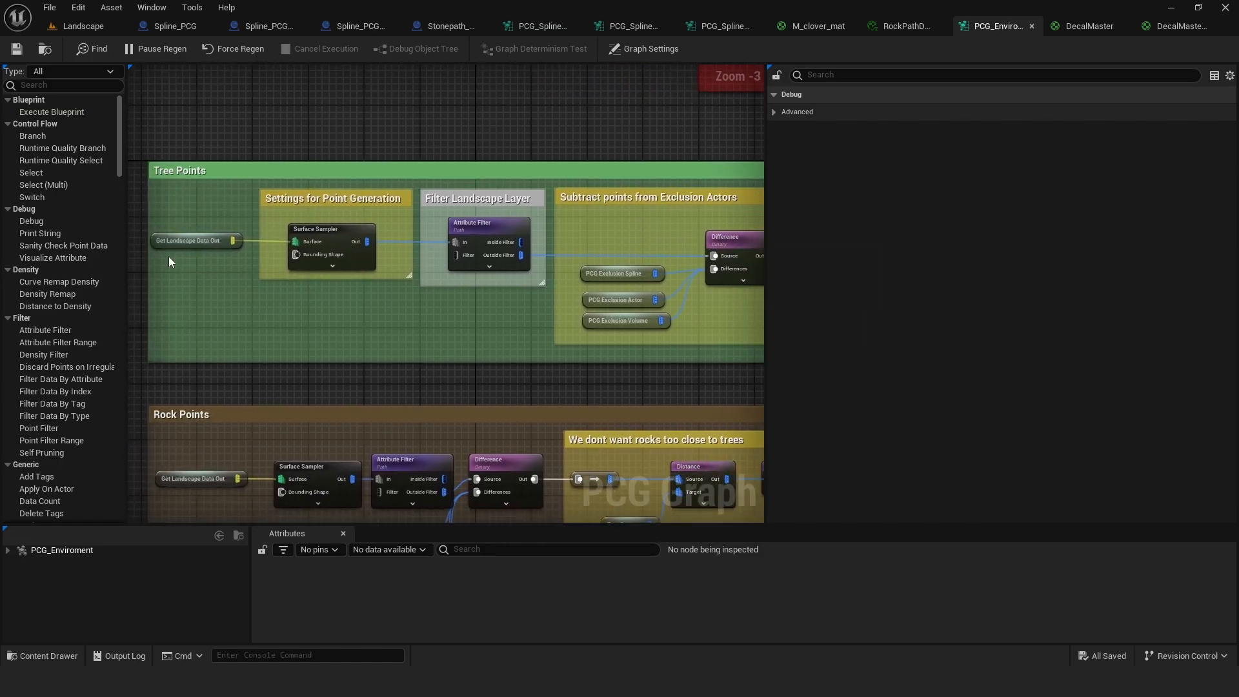
{"action": "right_click_drag", "start_coordinate": [393, 185], "coordinate": [149, 182]}
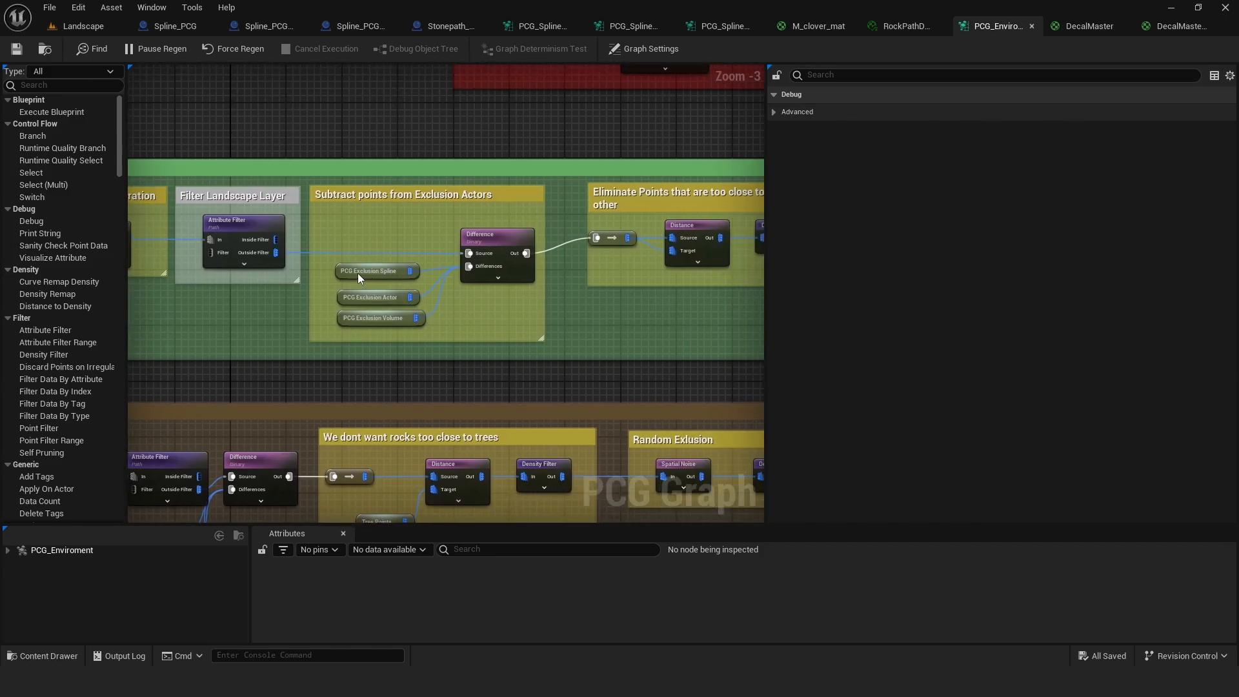
Step: Return to the Exclusion Actors section and inspect the actor selection settings of the Spline_PCGTireTrack Get Spline Data node
{"action": "double_click", "coordinate": [374, 320]}
{"action": "right_click_drag", "start_coordinate": [623, 237], "coordinate": [473, 378]}
{"action": "right_click_drag", "start_coordinate": [423, 157], "coordinate": [402, 200]}
{"action": "right_click_drag", "start_coordinate": [265, 172], "coordinate": [280, 167]}
{"action": "left_click", "coordinate": [225, 374]}
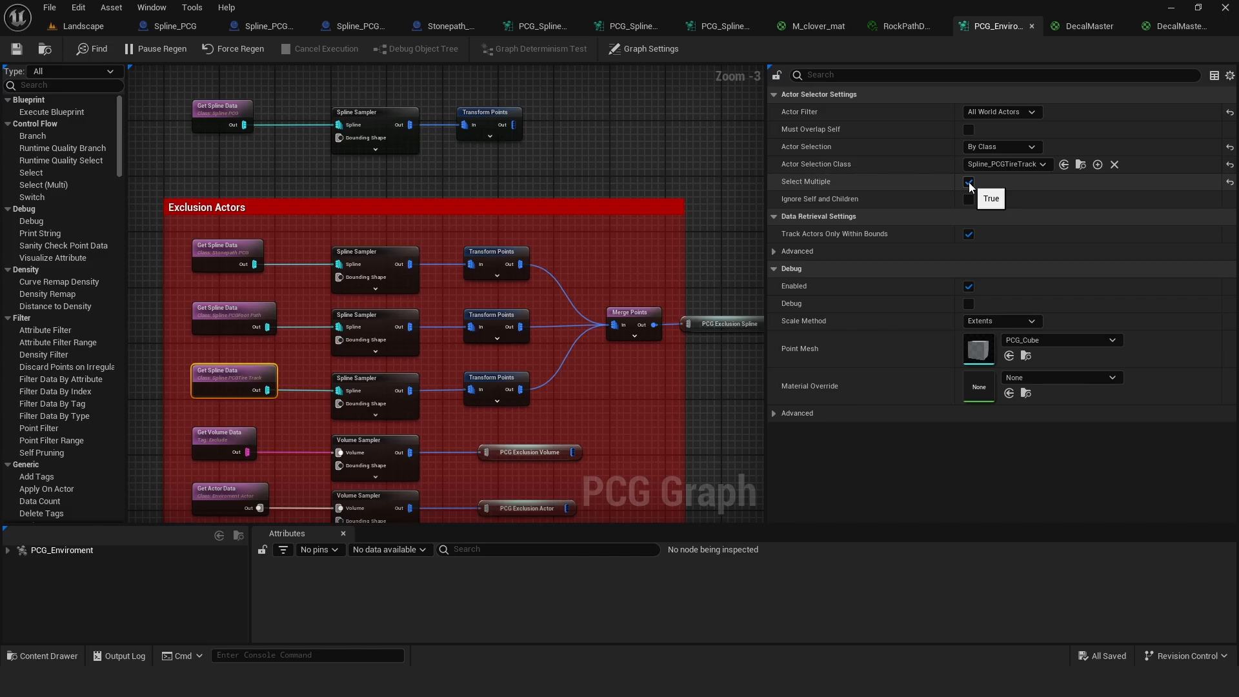
Step: Select the three spline exclusion chains together and inspect the scale range of the stone path's Transform Points node
{"action": "left_click_drag", "start_coordinate": [177, 239], "coordinate": [556, 413]}
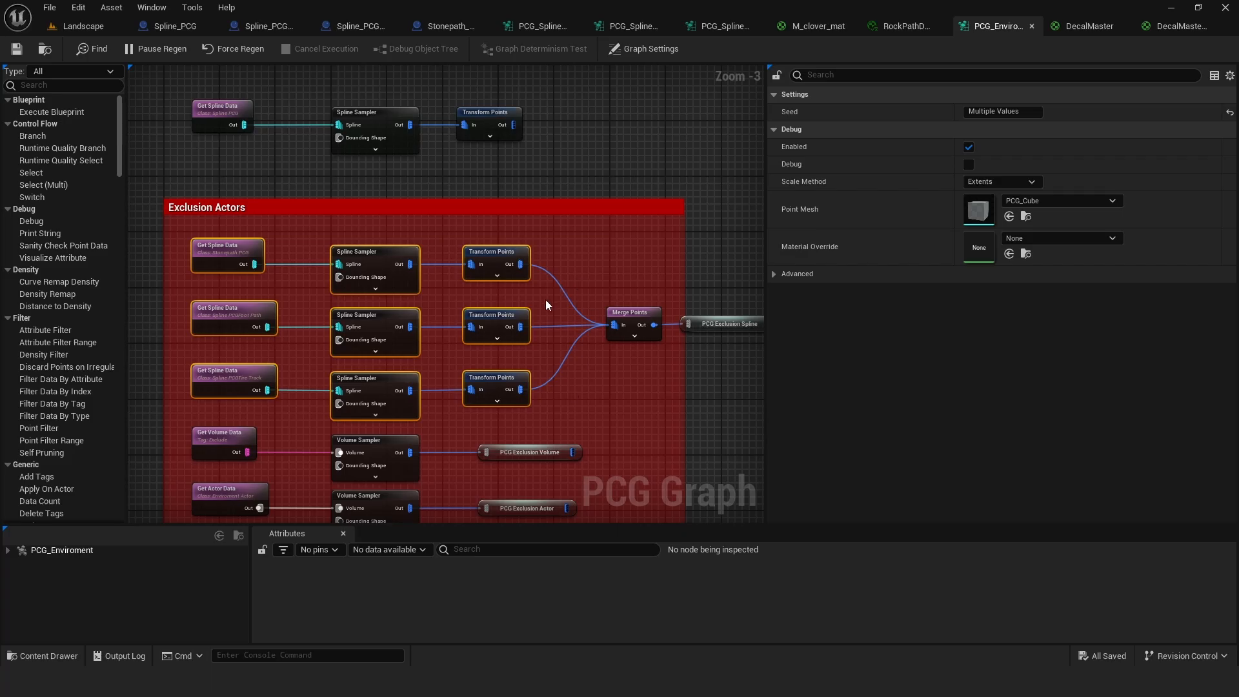
{"action": "left_click", "coordinate": [270, 286]}
{"action": "left_click", "coordinate": [501, 251]}
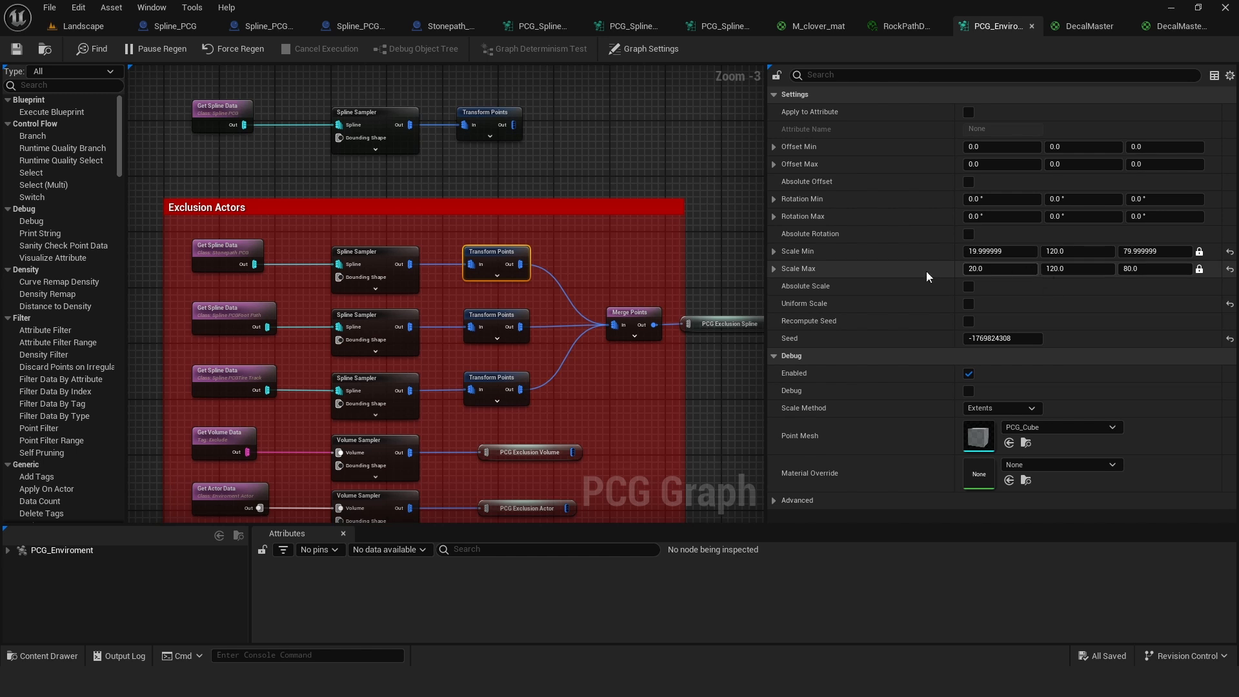
Step: Inspect the Spline_PCG Get Spline Data node above the Exclusion Actors section and select its sampler and transform chain for comparison
{"action": "left_click", "coordinate": [216, 112]}
{"action": "right_click_drag", "start_coordinate": [381, 165], "coordinate": [426, 183]}
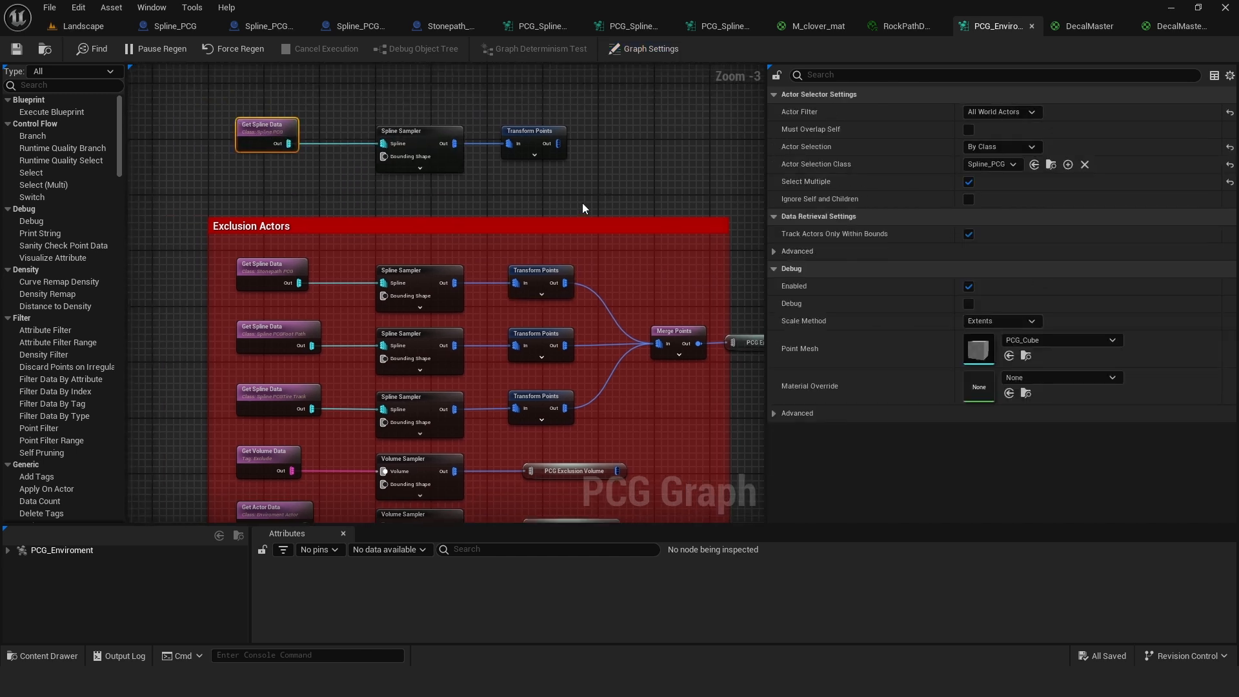
{"action": "right_click_drag", "start_coordinate": [588, 192], "coordinate": [581, 251]}
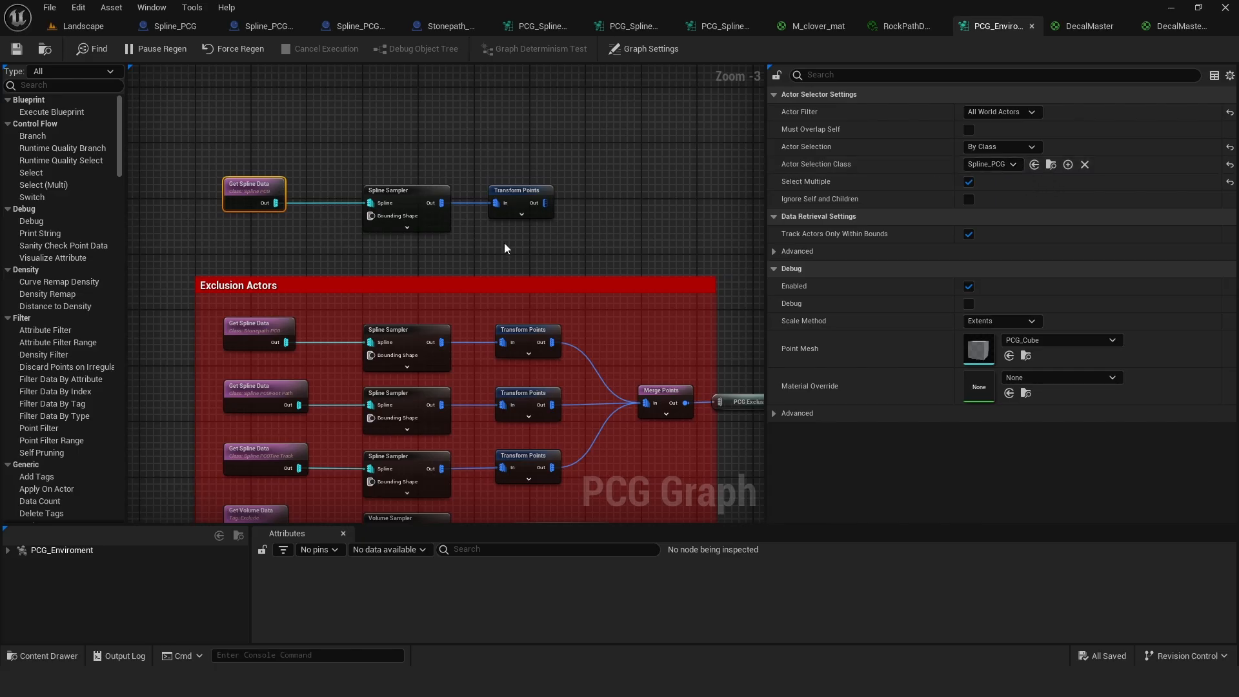
{"action": "right_click_drag", "start_coordinate": [505, 248], "coordinate": [471, 194]}
{"action": "left_click_drag", "start_coordinate": [169, 238], "coordinate": [536, 413]}
{"action": "left_click_drag", "start_coordinate": [180, 102], "coordinate": [335, 137]}
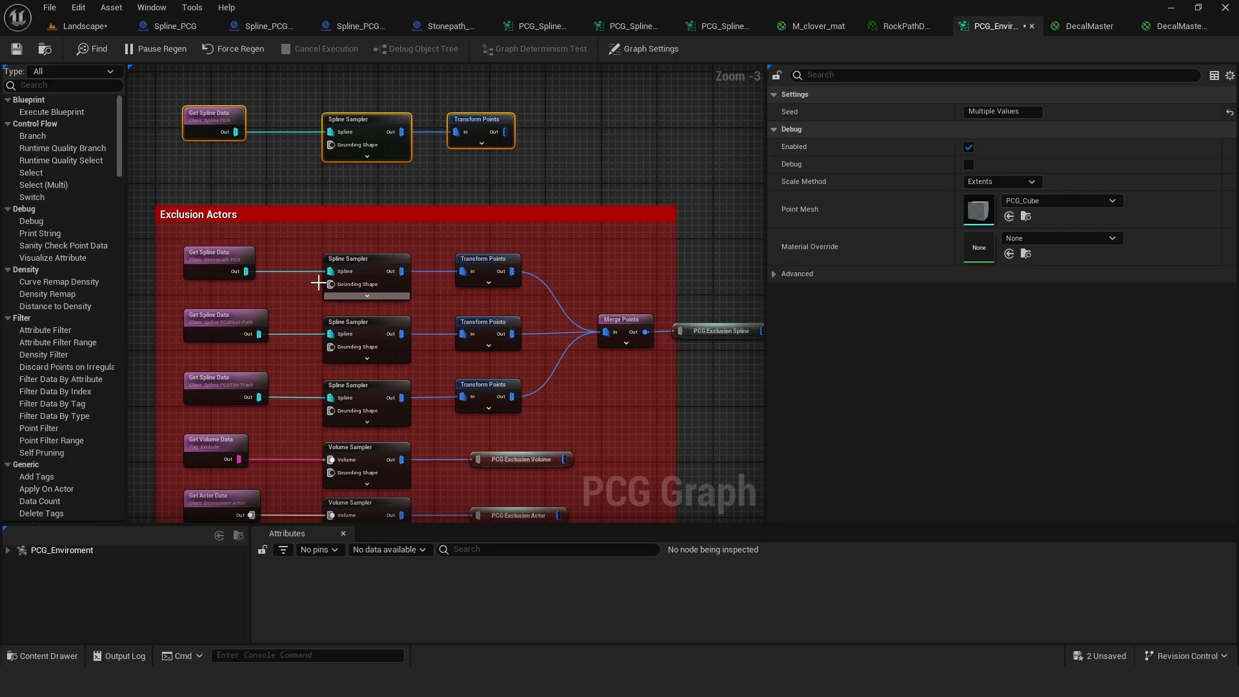
{"action": "right_click_drag", "start_coordinate": [284, 304], "coordinate": [265, 254]}
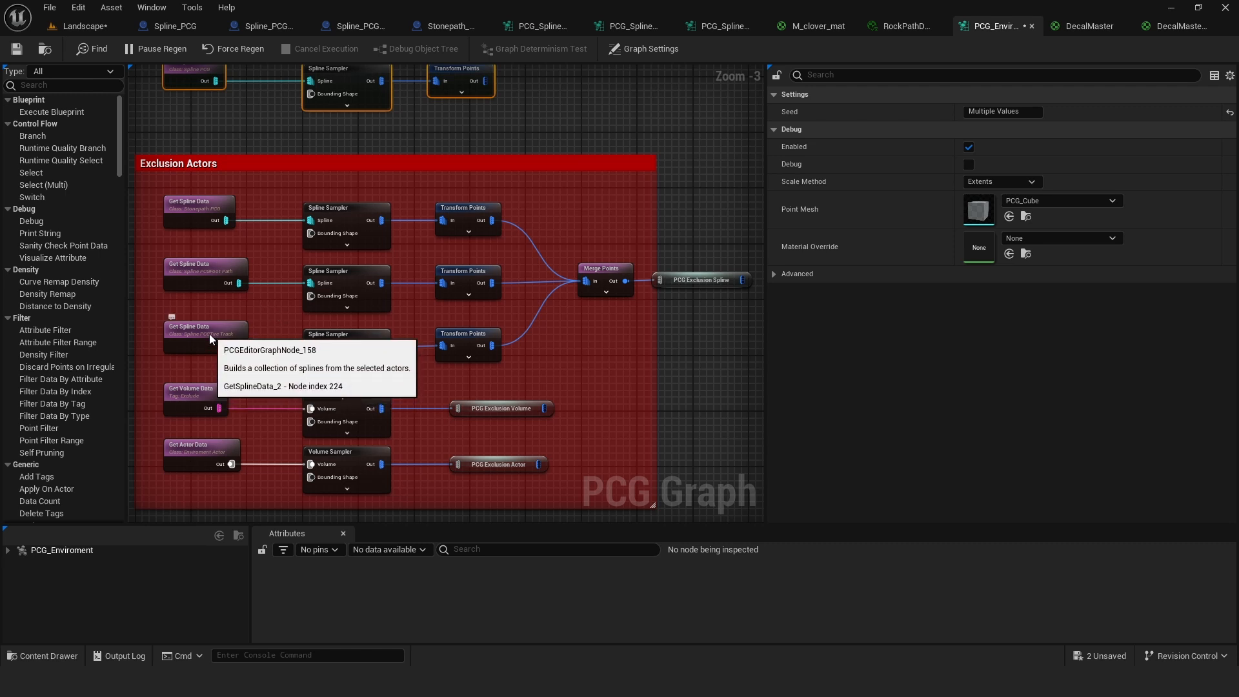
Step: Turn on debug display for the tire track's Transform Points node and view its exclusion boxes along the tracks in the level
{"action": "left_click", "coordinate": [463, 334]}
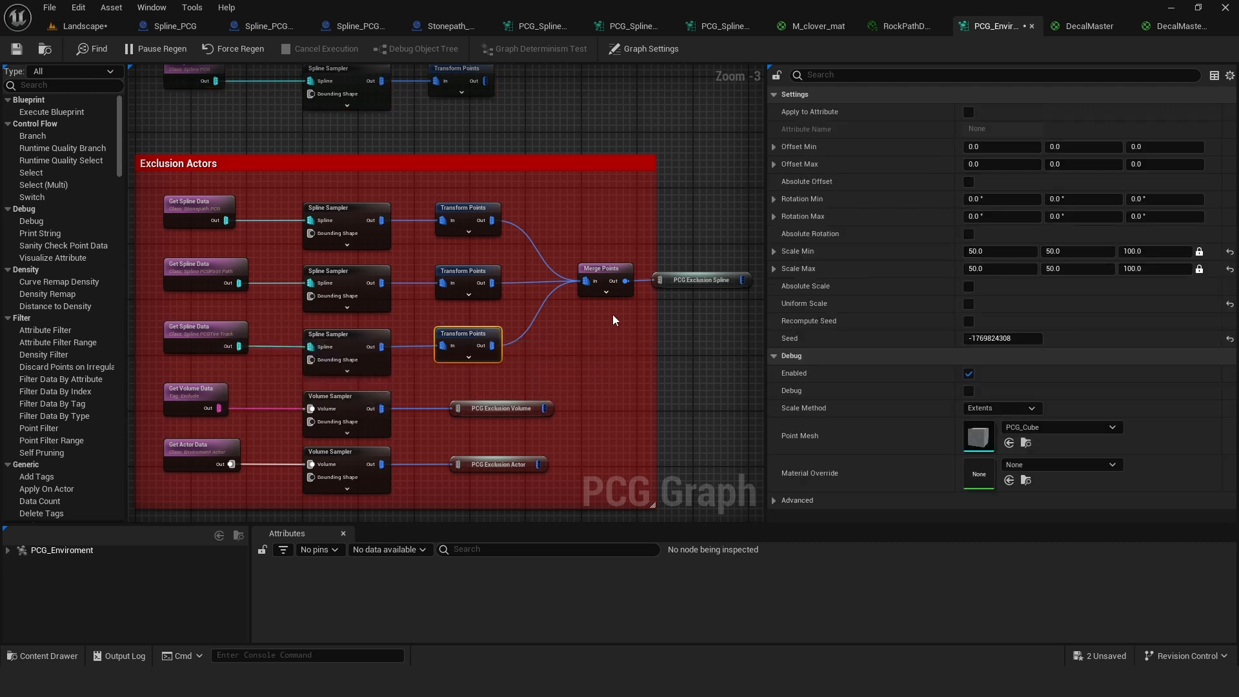
{"action": "key", "text": "d"}
{"action": "left_click", "coordinate": [72, 29]}
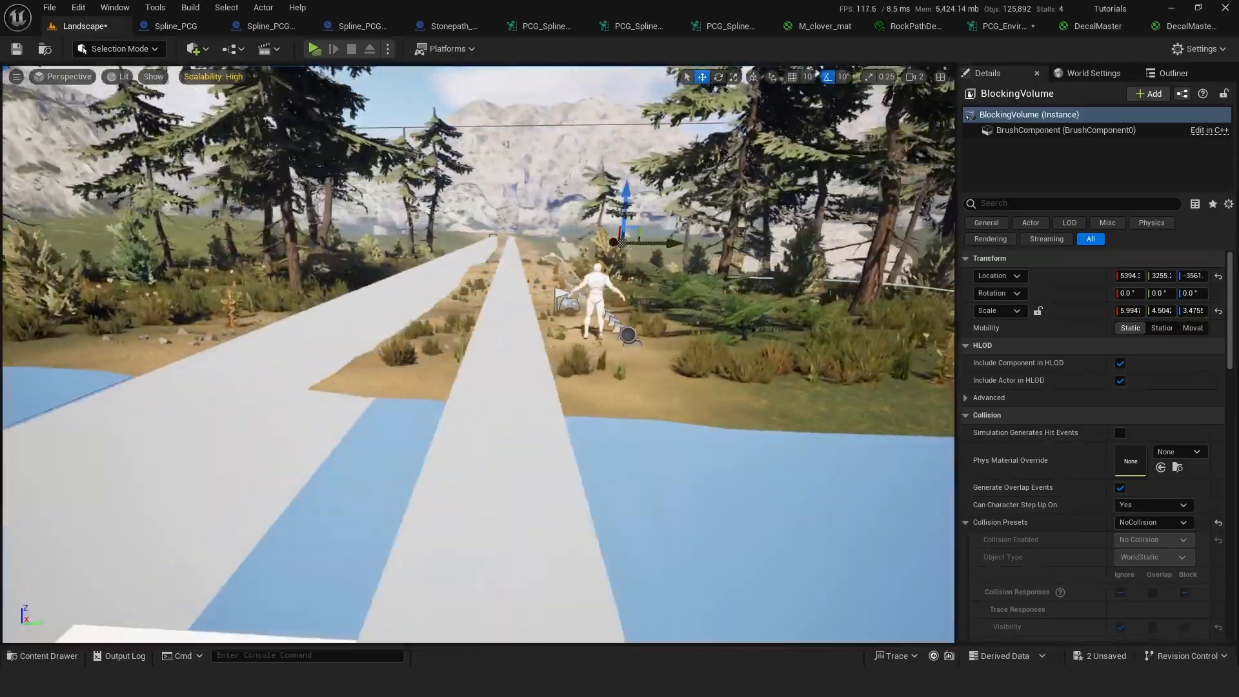
{"action": "key", "text": "a"}
{"action": "scroll", "coordinate": [510, 373], "scroll_direction": "down", "scroll_amount": 2}
{"action": "right_click_drag", "start_coordinate": [510, 373], "coordinate": [510, 373]}
{"action": "key", "text": "w"}
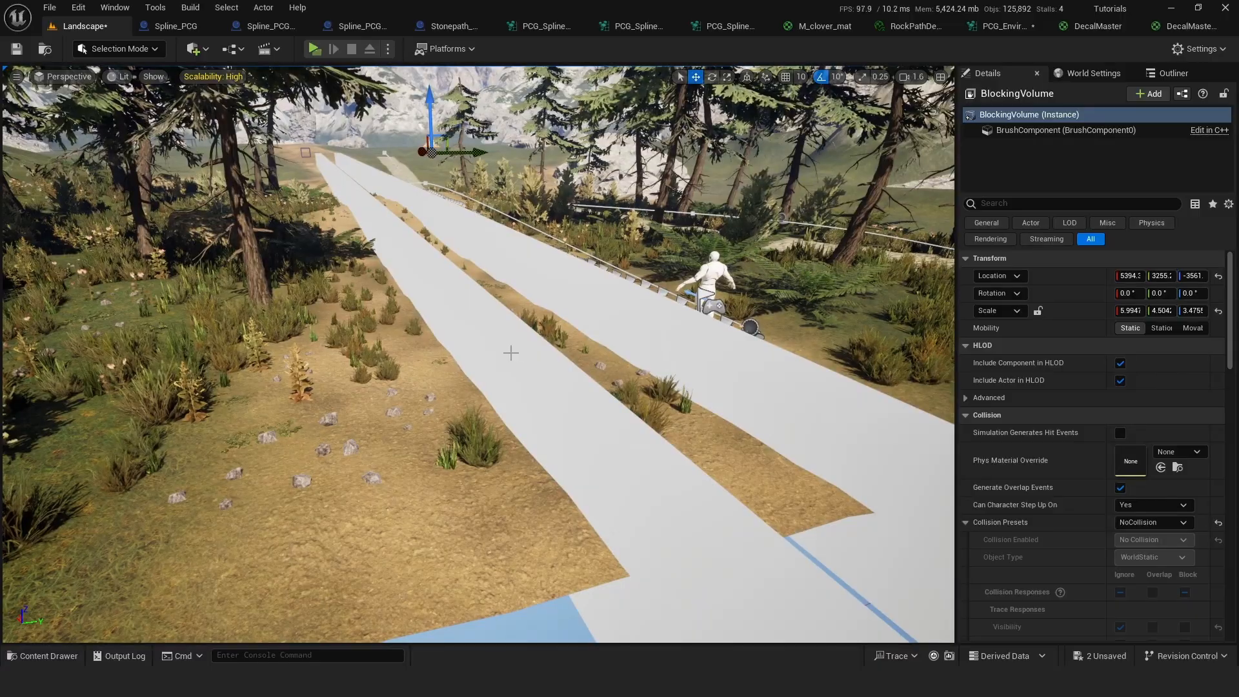
{"action": "right_click_drag", "start_coordinate": [519, 441], "coordinate": [487, 344]}
{"action": "key", "text": "d"}
{"action": "key", "text": "e"}
{"action": "key", "text": "s"}
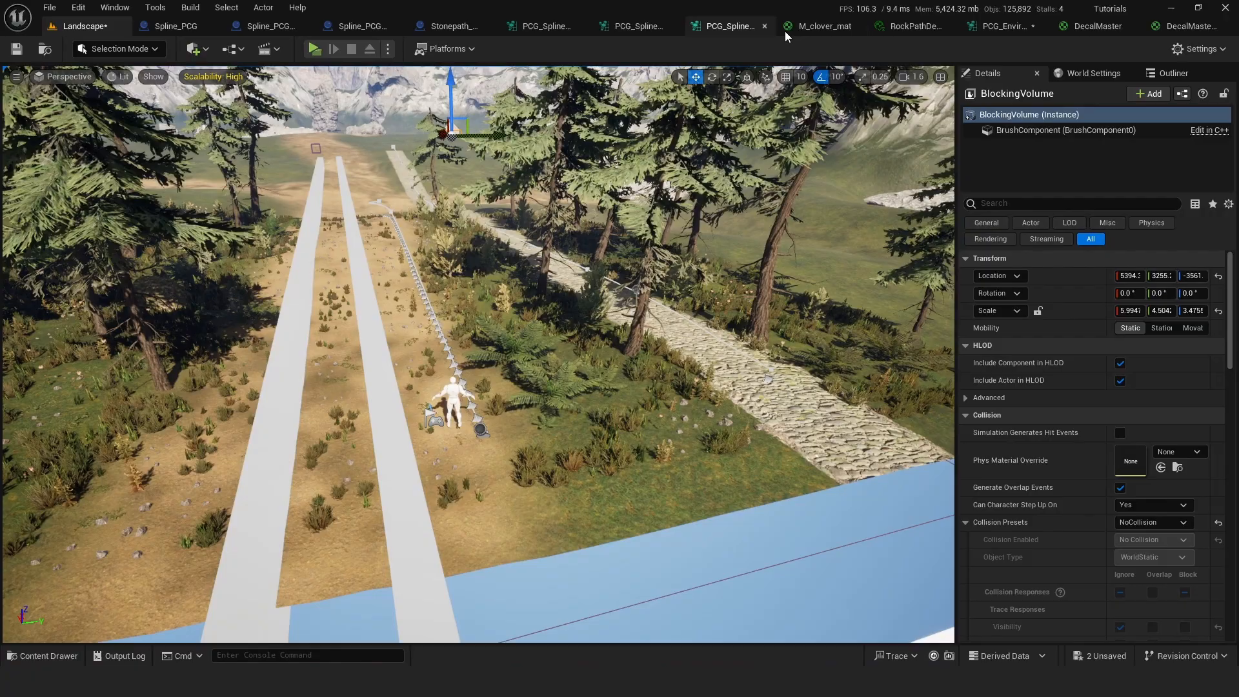
Step: Turn on debug display for the stone path's Transform Points node and view its exclusion area in the level
{"action": "left_click", "coordinate": [1004, 26]}
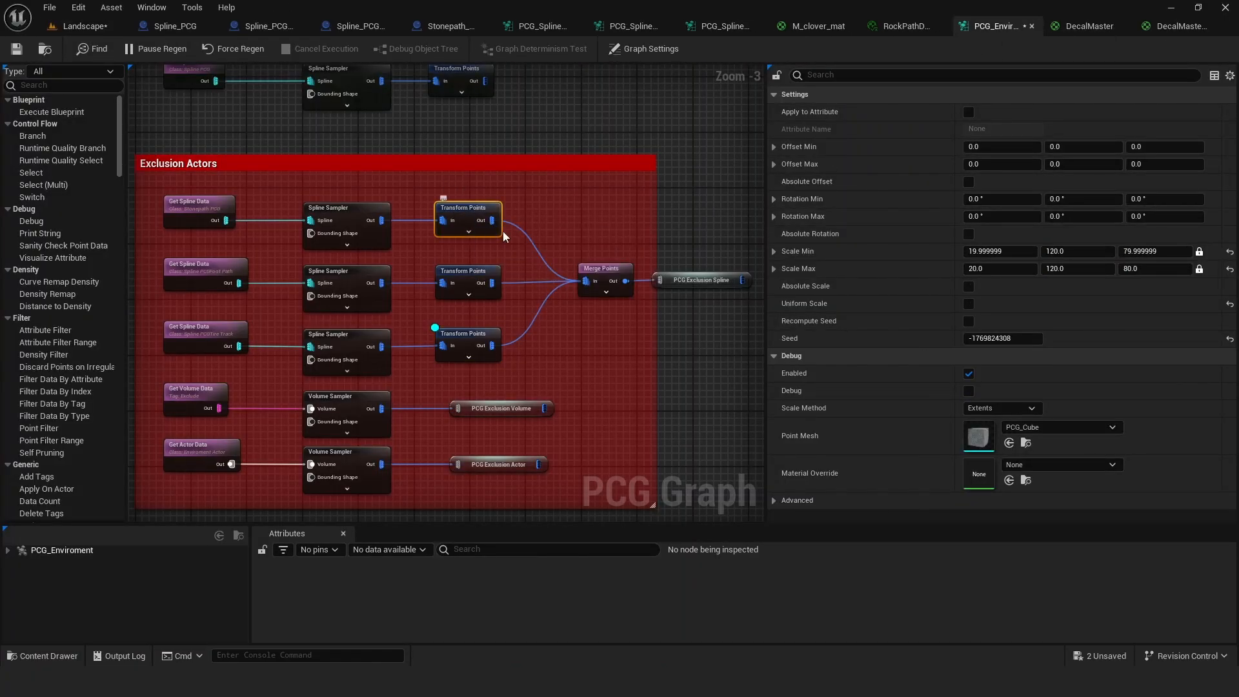
{"action": "left_click", "coordinate": [85, 27]}
{"action": "key", "text": "d"}
{"action": "right_click_drag", "start_coordinate": [536, 390], "coordinate": [500, 393]}
{"action": "key", "text": "s"}
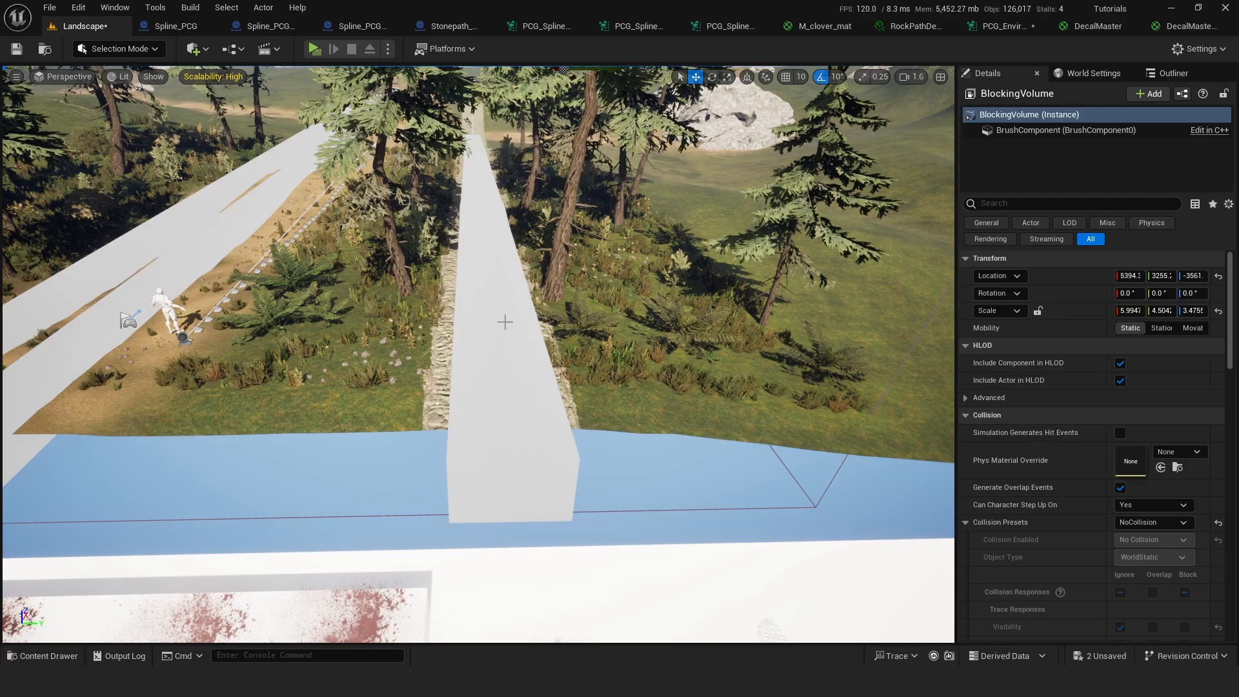
{"action": "key", "text": "a"}
{"action": "right_click_drag", "start_coordinate": [479, 339], "coordinate": [480, 340]}
Step: Turn off debug display for the stone path and tire track Transform Points nodes in the PCG_Enviroment graph
{"action": "left_click", "coordinate": [988, 26]}
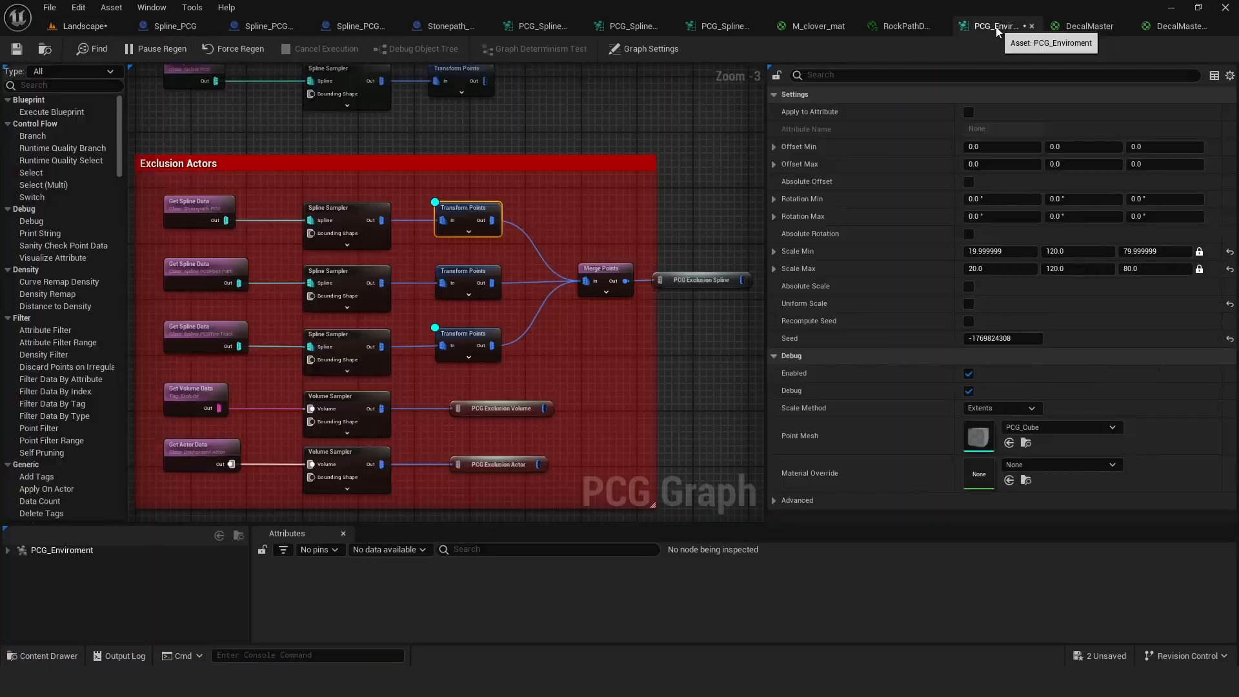
{"action": "right_click_drag", "start_coordinate": [515, 213], "coordinate": [580, 196]}
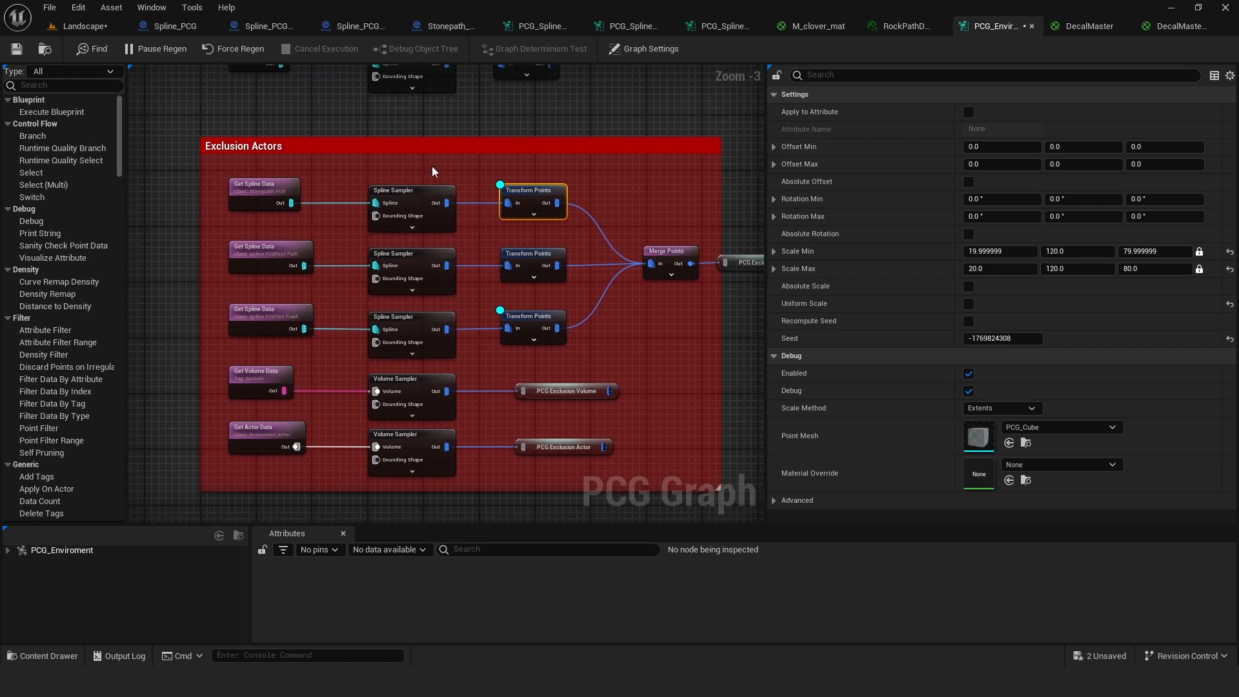
{"action": "key", "text": "d"}
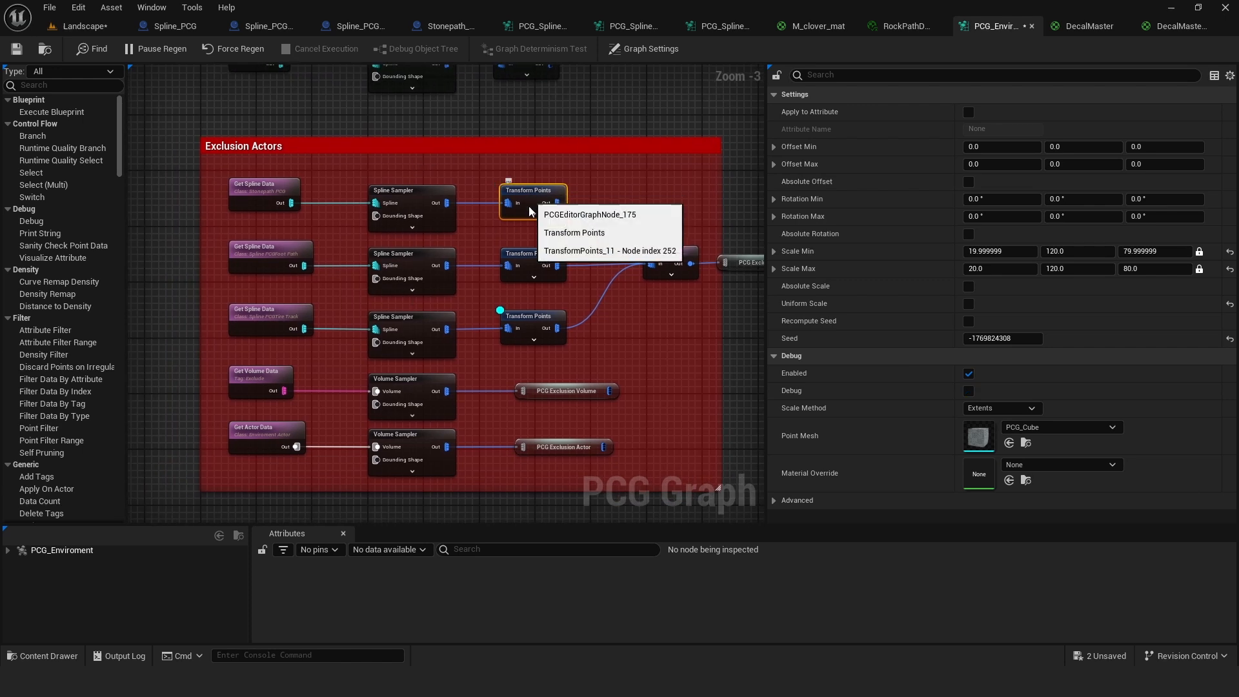
{"action": "left_click", "coordinate": [529, 323]}
{"action": "key", "text": "d"}
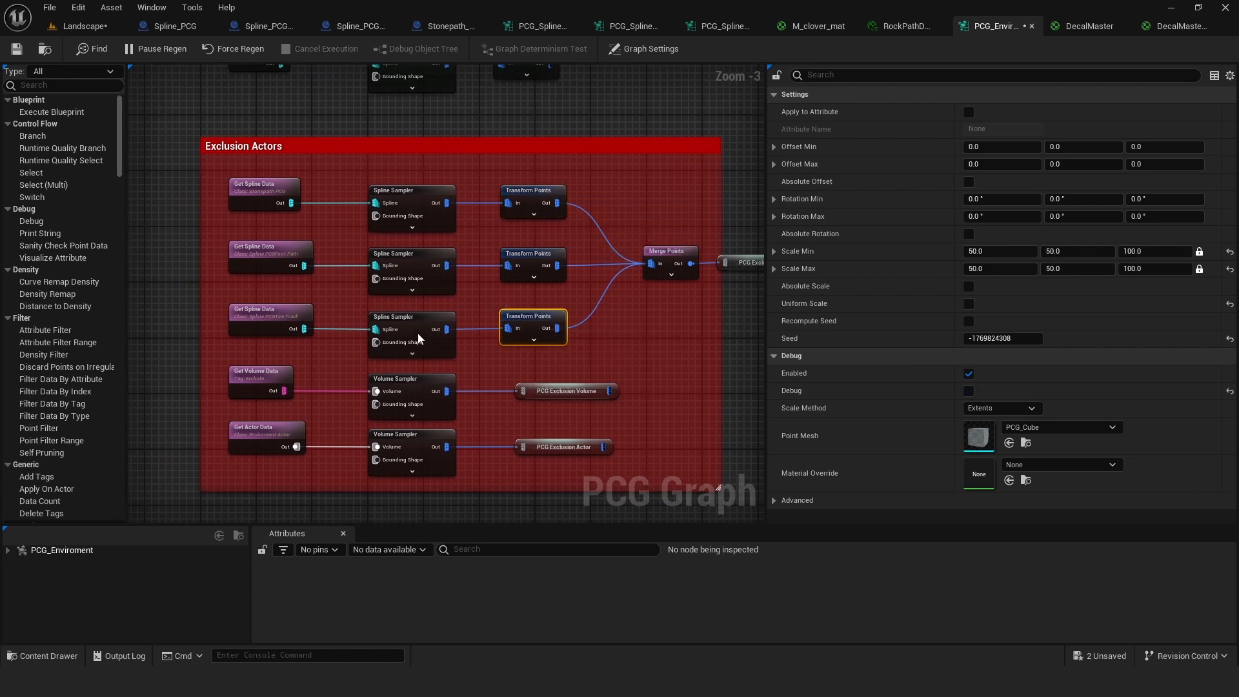
Step: Turn on debug display for the tire track's Spline Sampler and examine its untransformed points close up in the level
{"action": "left_click", "coordinate": [417, 333]}
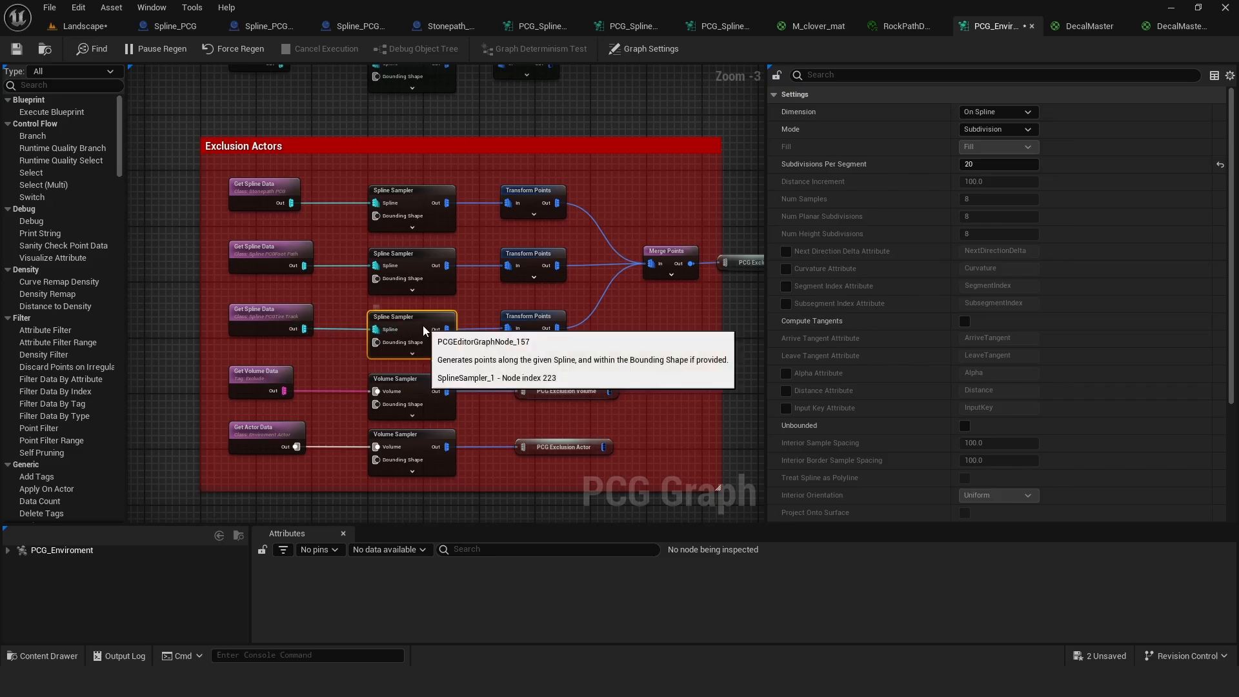
{"action": "key", "text": "d"}
{"action": "left_click", "coordinate": [83, 26]}
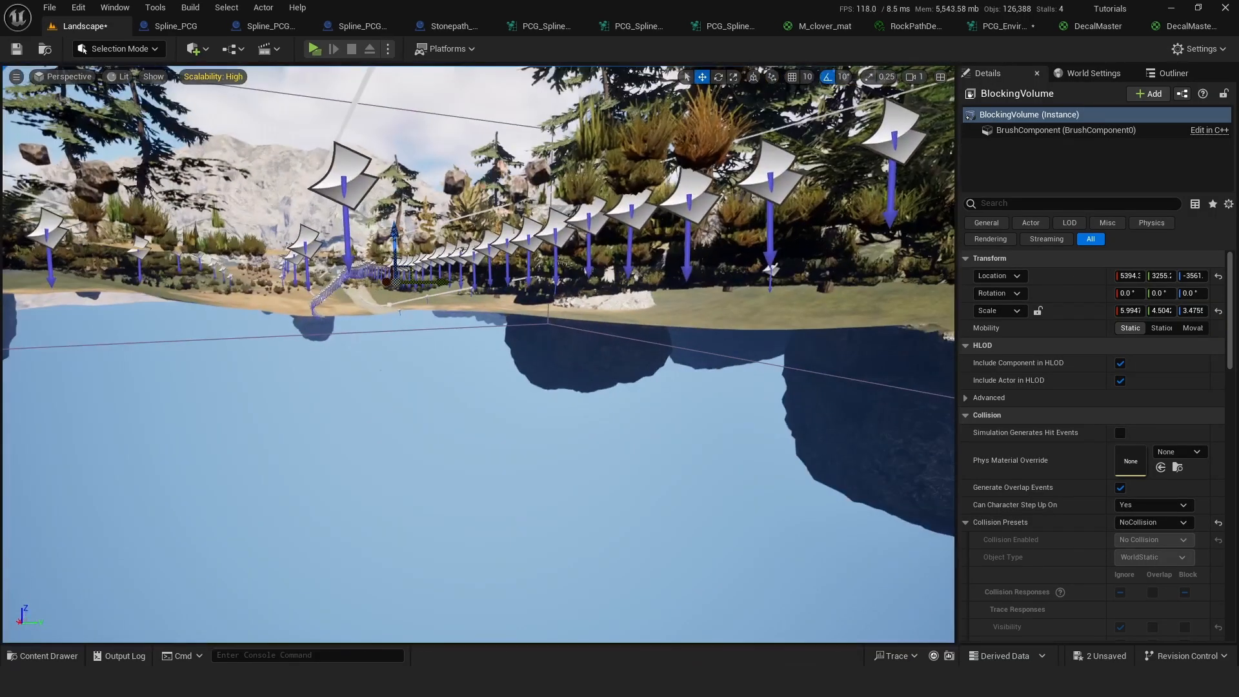
{"action": "right_click_drag", "start_coordinate": [536, 320], "coordinate": [546, 410]}
{"action": "scroll", "coordinate": [537, 320], "scroll_direction": "down", "scroll_amount": 1}
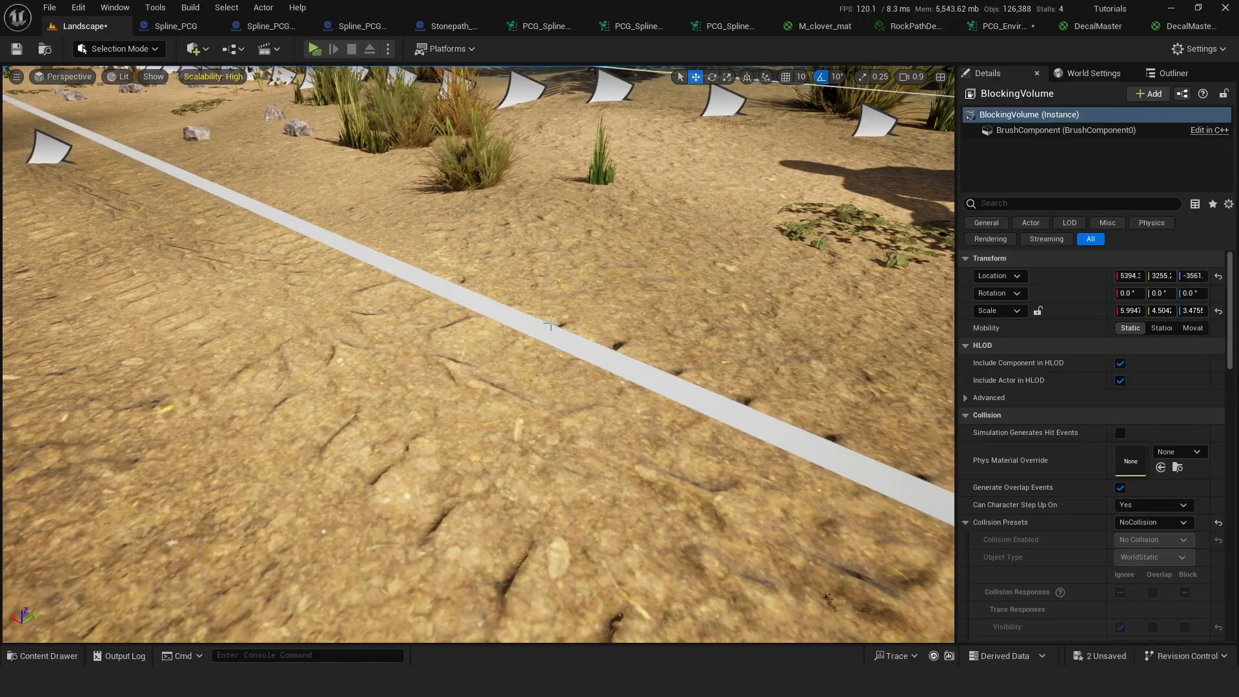
{"action": "right_click_drag", "start_coordinate": [536, 320], "coordinate": [439, 268]}
{"action": "key", "text": "s"}
{"action": "right_click_drag", "start_coordinate": [666, 151], "coordinate": [678, 256]}
Step: Inspect the scale range of the tire track's Transform Points node and check the vegetation around the tracks in the level
{"action": "left_click", "coordinate": [1032, 27]}
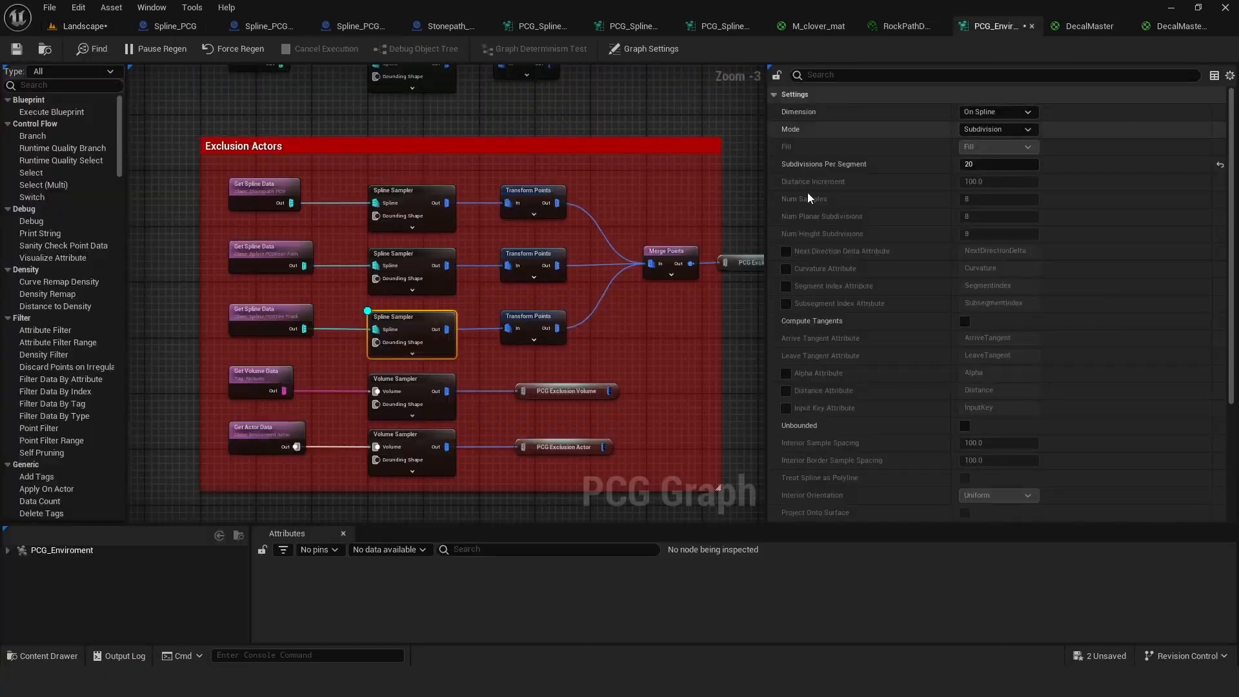
{"action": "left_click", "coordinate": [527, 319]}
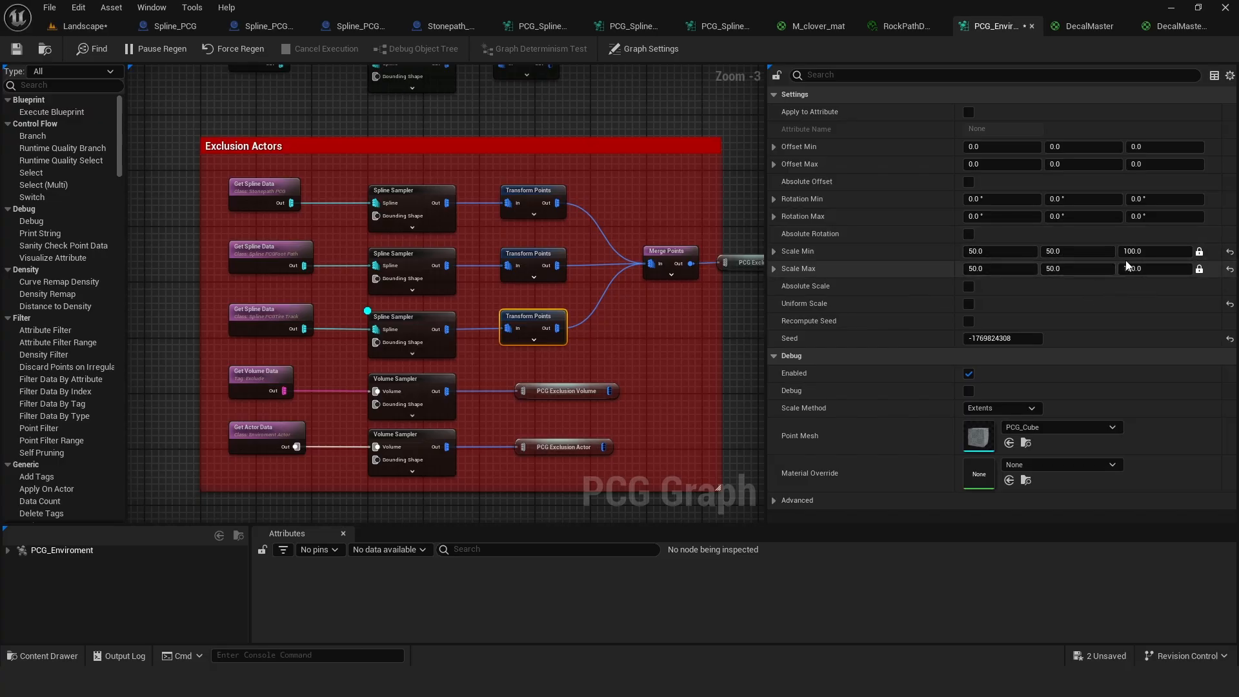
{"action": "left_click", "coordinate": [81, 26]}
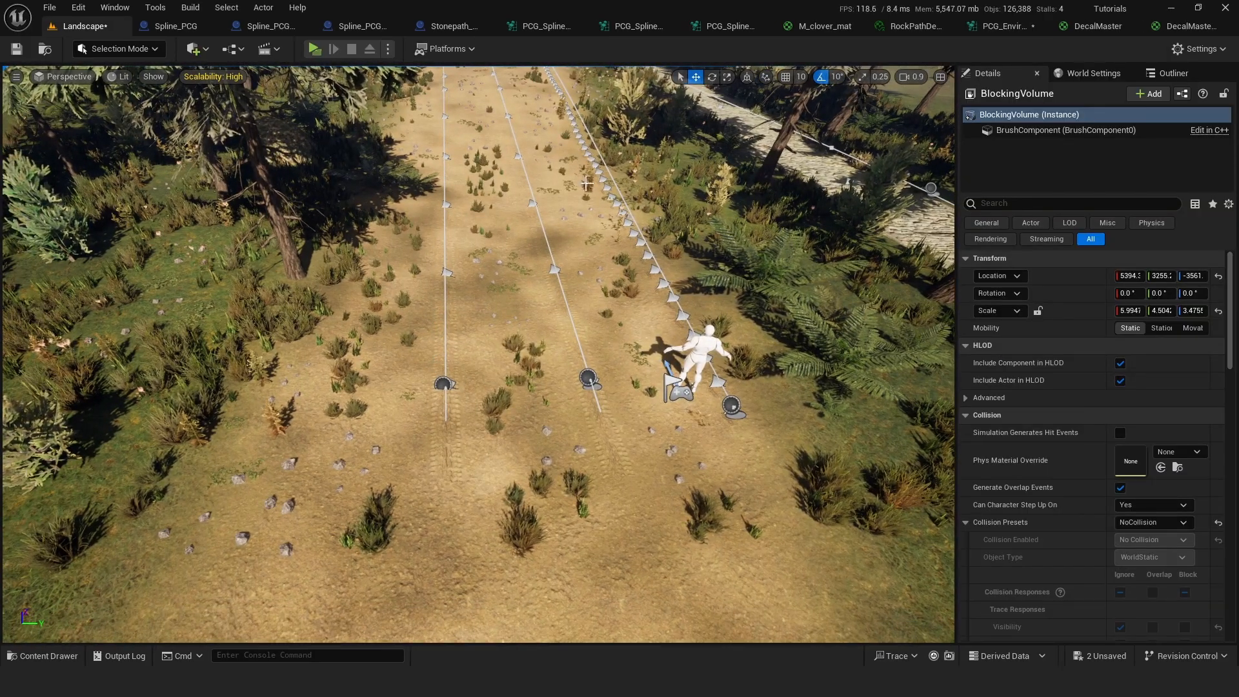
Step: Disconnect the tire track's Transform Points node from Merge Points and check the vegetation along the tracks in the level
{"action": "left_click", "coordinate": [997, 26]}
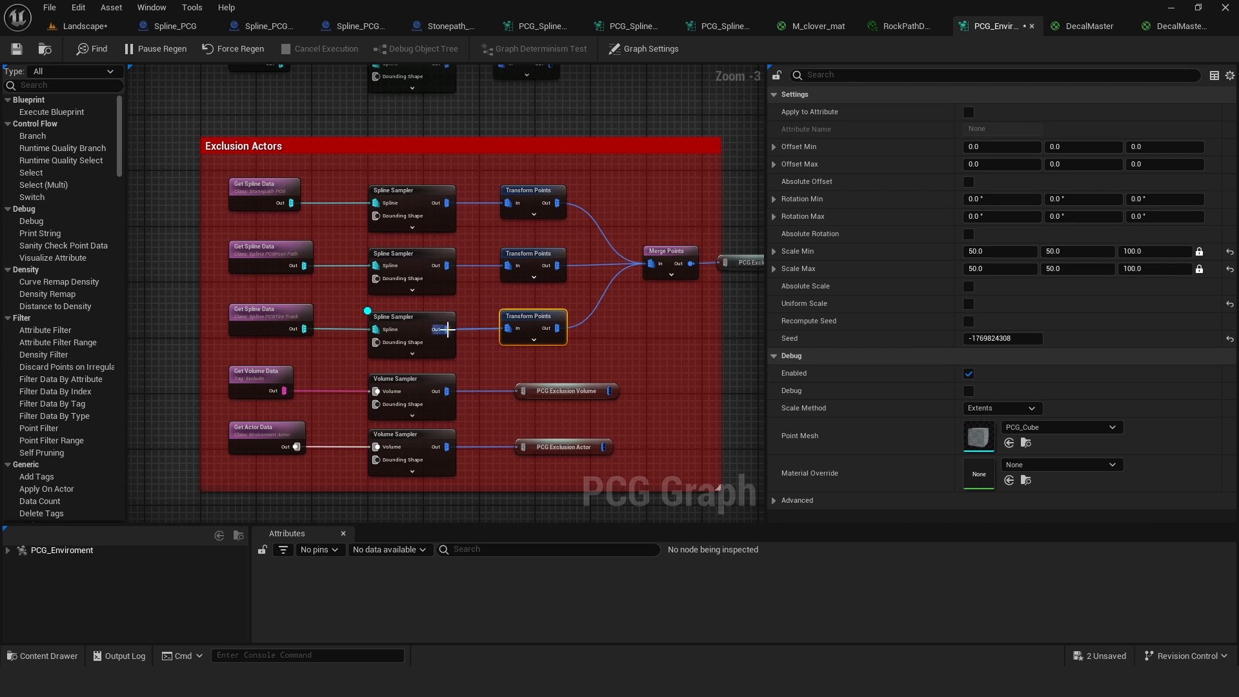
{"action": "mouse_move", "coordinate": [447, 329]}
{"action": "left_mouse_down"}
{"action": "mouse_move", "coordinate": [504, 329]}
{"action": "mouse_move", "coordinate": [497, 291]}
{"action": "mouse_move", "coordinate": [436, 334]}
{"action": "left_mouse_up"}
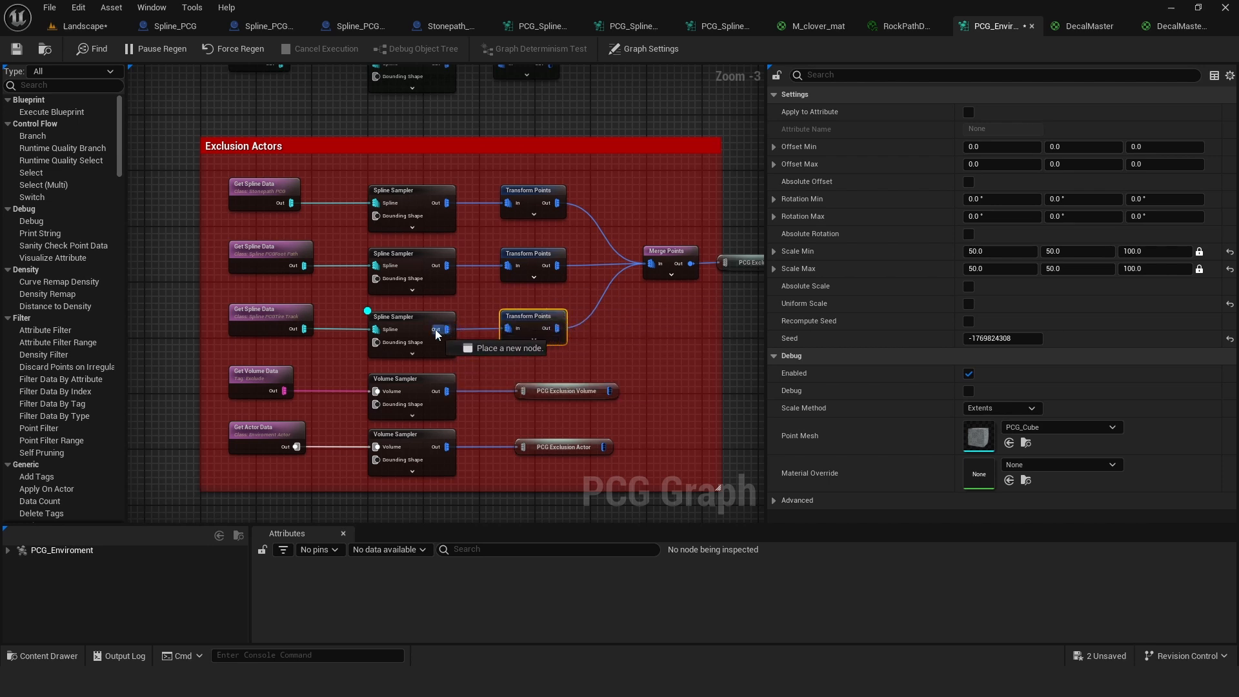
{"action": "right_click", "coordinate": [564, 335]}
{"action": "left_click", "coordinate": [613, 268]}
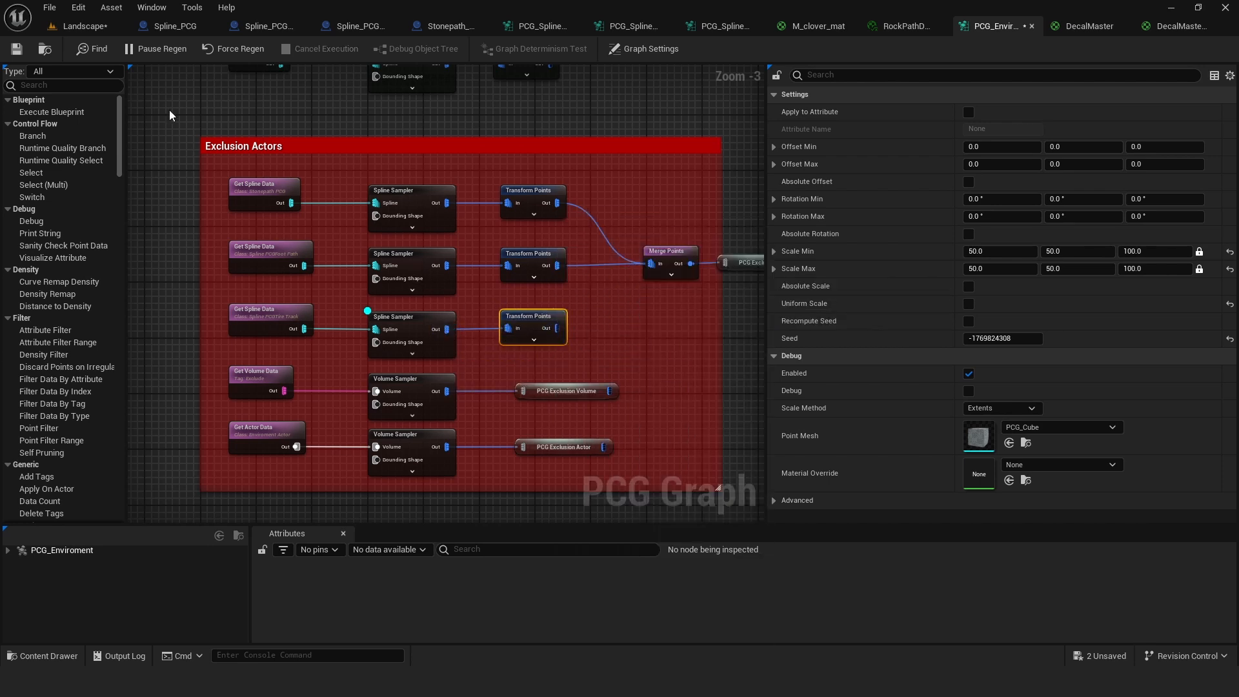
{"action": "left_click", "coordinate": [62, 29]}
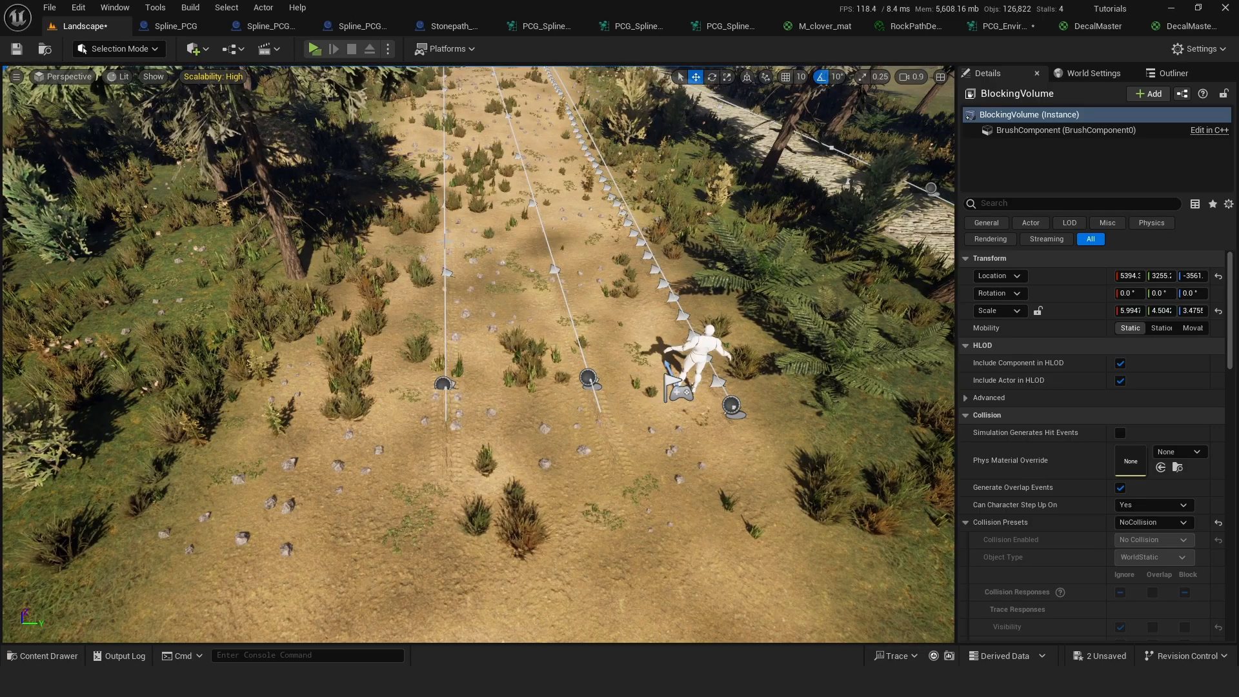
Step: Connect the tire track's Spline Sampler directly to Merge Points and examine the effect on vegetation along the tracks
{"action": "left_click", "coordinate": [1003, 26]}
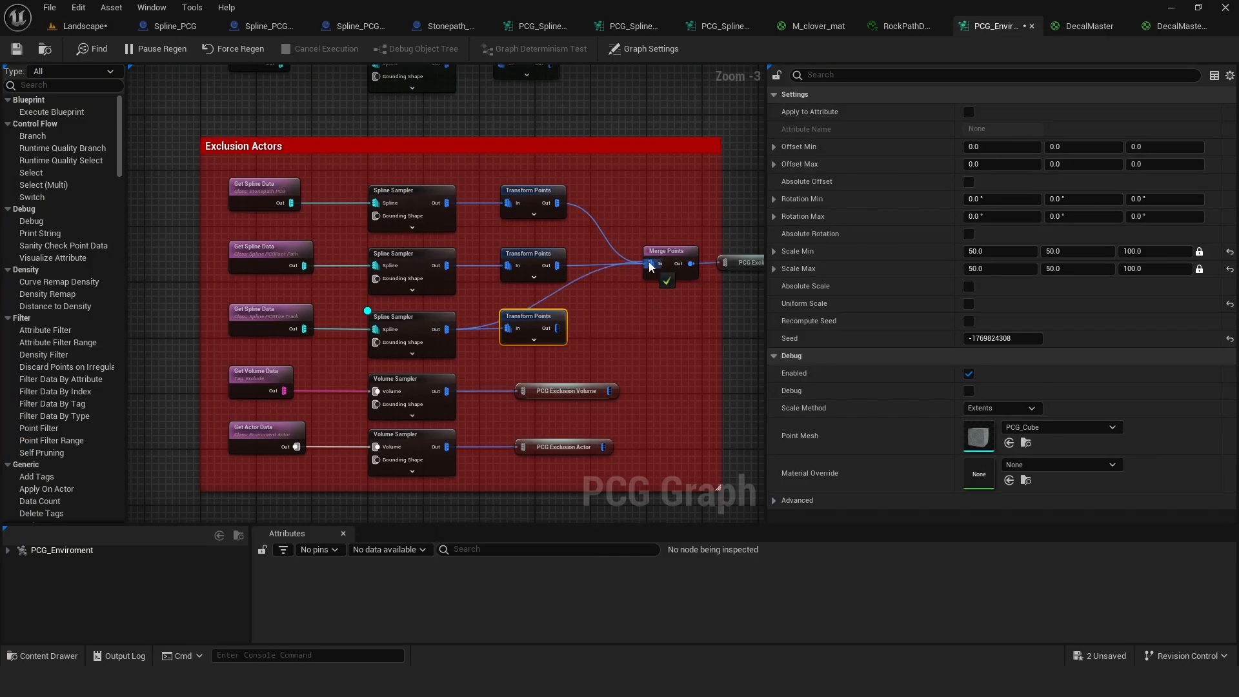
{"action": "left_click", "coordinate": [71, 26]}
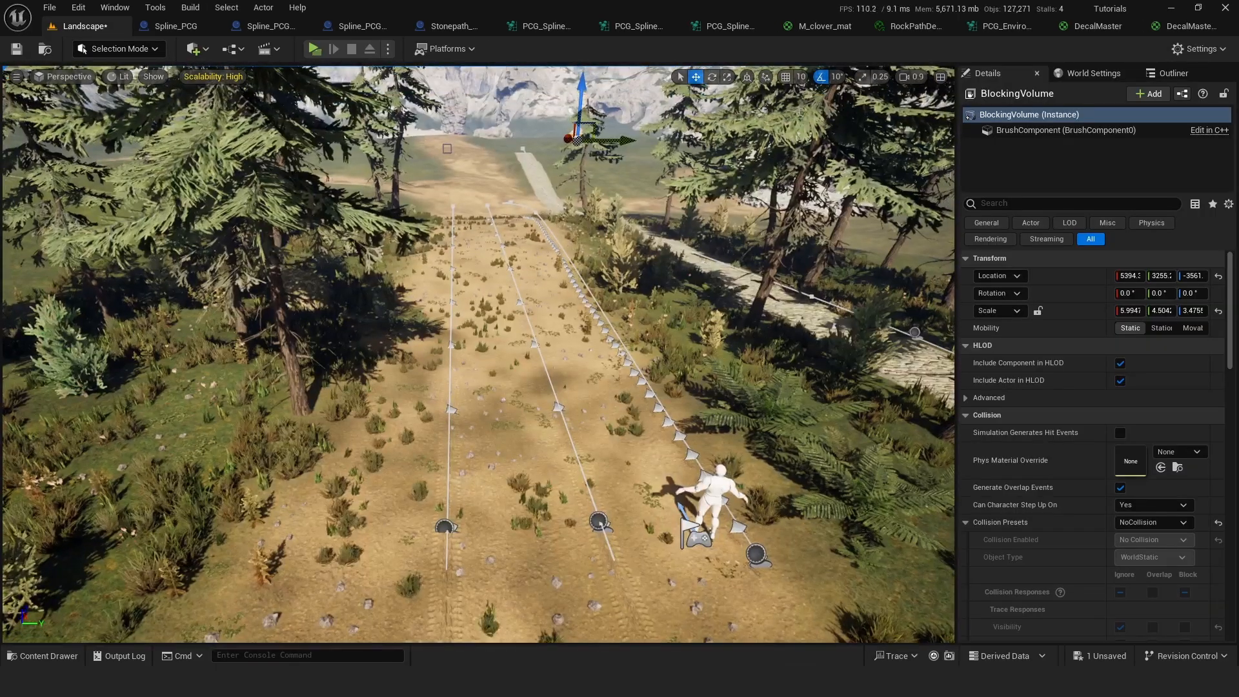
{"action": "right_click_drag", "start_coordinate": [477, 355], "coordinate": [472, 426]}
{"action": "key", "text": "w"}
{"action": "mouse_move", "coordinate": [461, 377]}
{"action": "right_mouse_down"}
{"action": "mouse_move", "coordinate": [445, 410]}
{"action": "mouse_move", "coordinate": [459, 376]}
{"action": "mouse_move", "coordinate": [475, 378]}
{"action": "right_mouse_up"}
{"action": "key", "text": "s"}
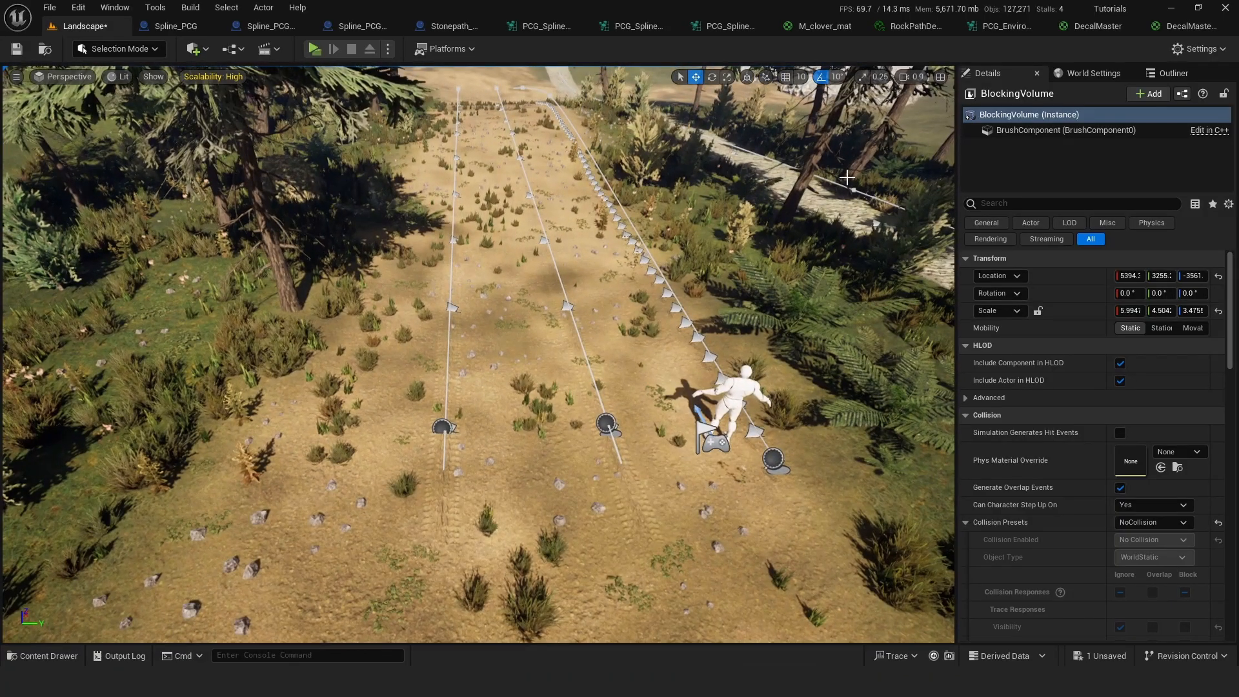
Step: Break the tire track Spline Sampler's direct link and reconnect it through Transform Points into Merge Points
{"action": "left_click", "coordinate": [998, 27]}
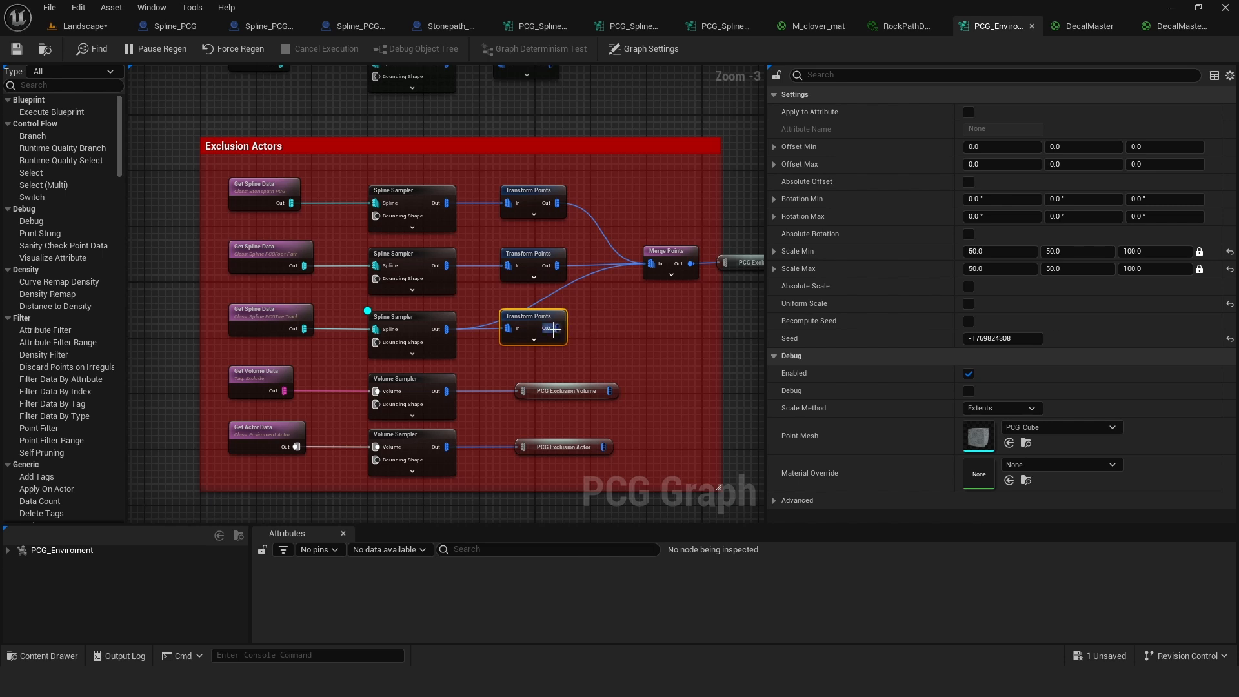
{"action": "left_click_drag", "start_coordinate": [624, 282], "coordinate": [557, 327]}
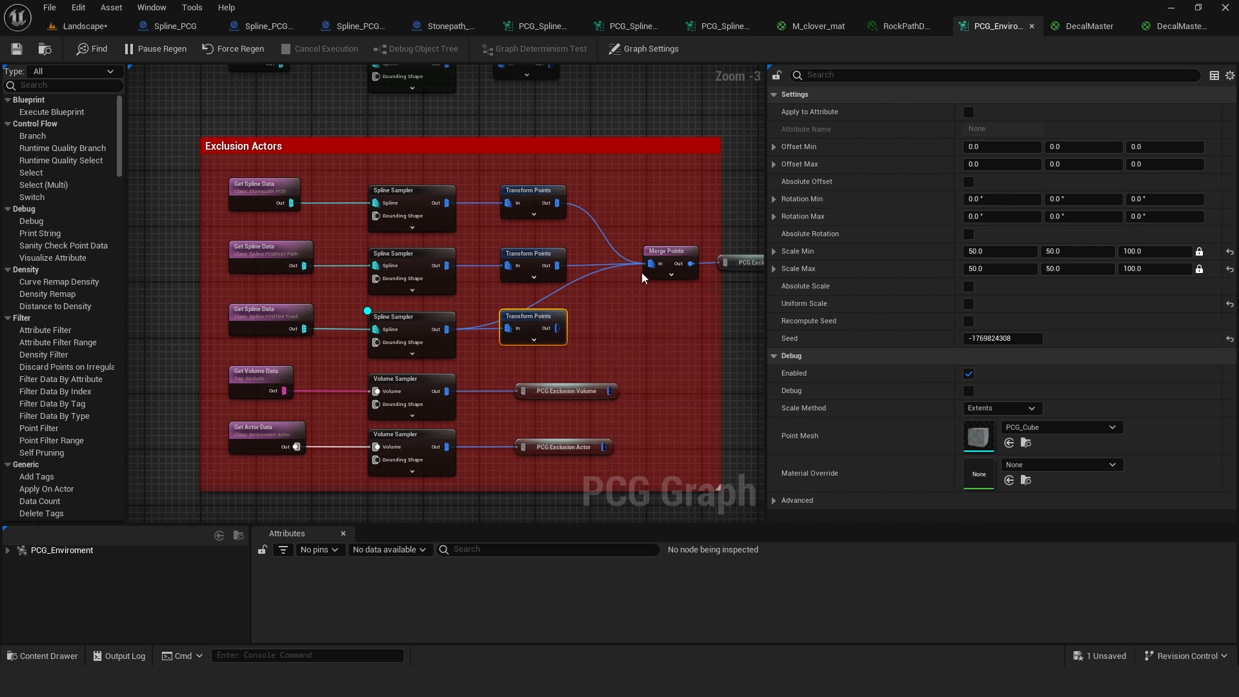
{"action": "right_click", "coordinate": [448, 330]}
{"action": "left_click", "coordinate": [717, 269]}
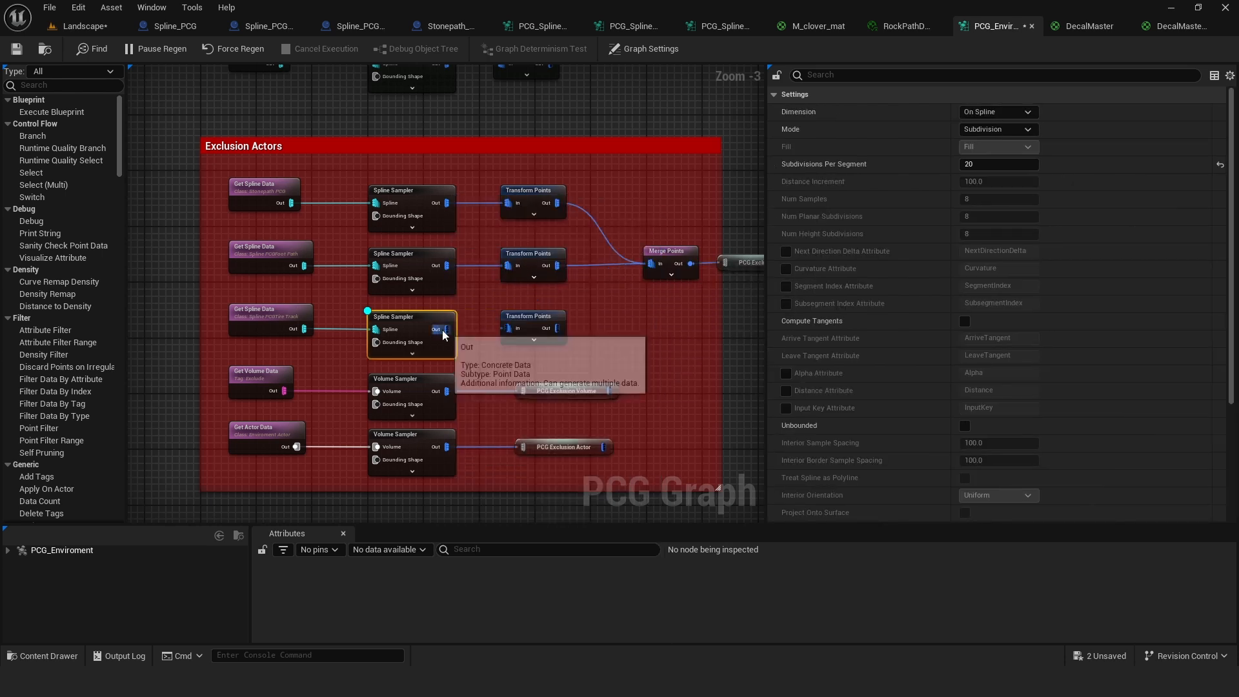
{"action": "left_click_drag", "start_coordinate": [444, 332], "coordinate": [644, 267]}
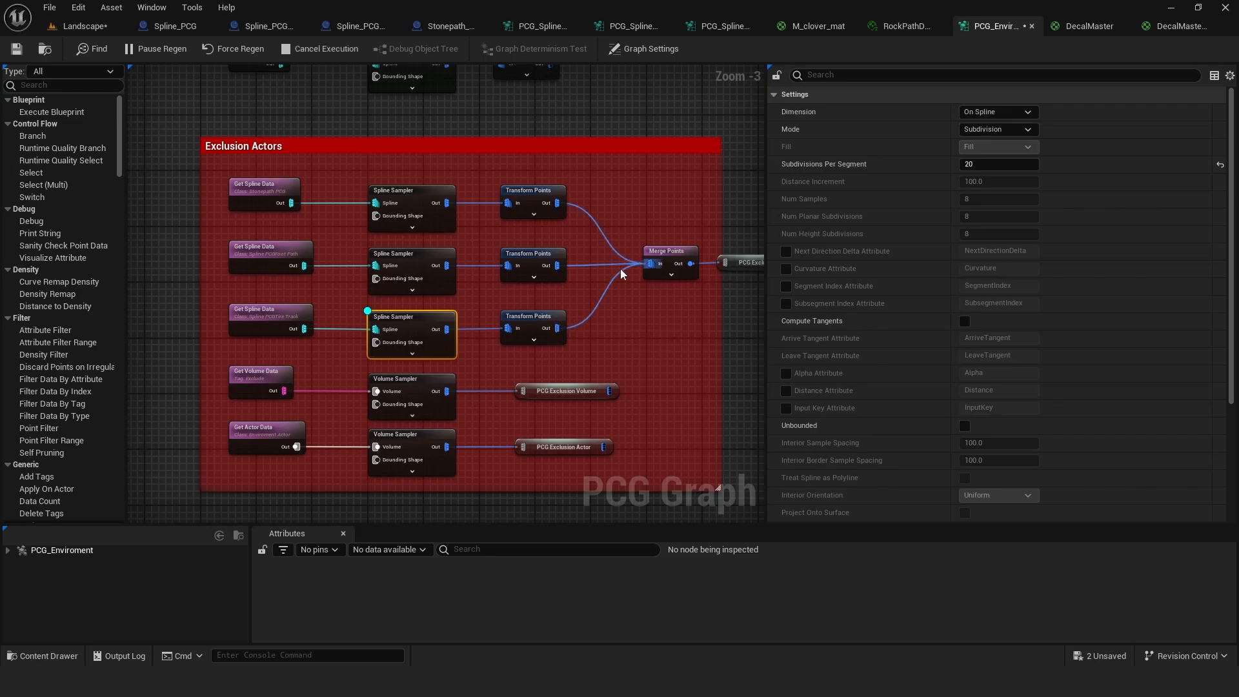
Step: Save the PCG_Enviroment graph and the remaining unsaved level changes
{"action": "left_click", "coordinate": [18, 50]}
{"action": "left_click", "coordinate": [51, 9]}
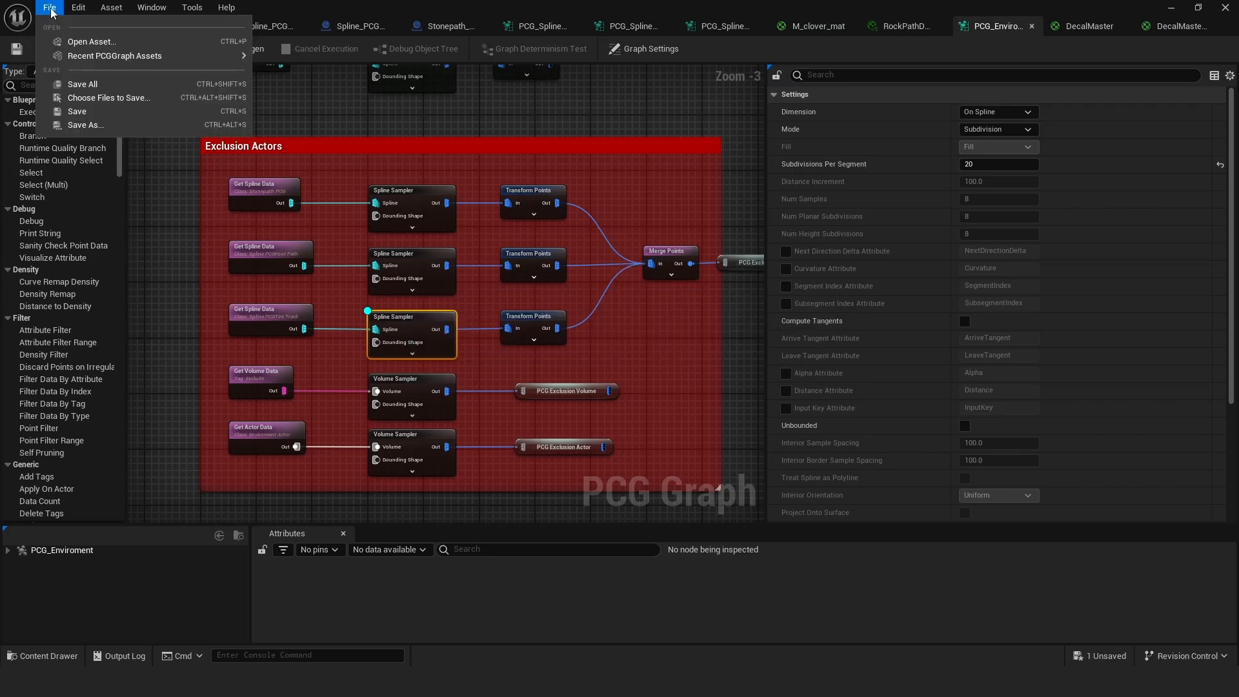
Step: Save all modified assets and view the dirt track with its path splines in the Landscape level
{"action": "left_click", "coordinate": [83, 86]}
{"action": "left_click", "coordinate": [83, 26]}
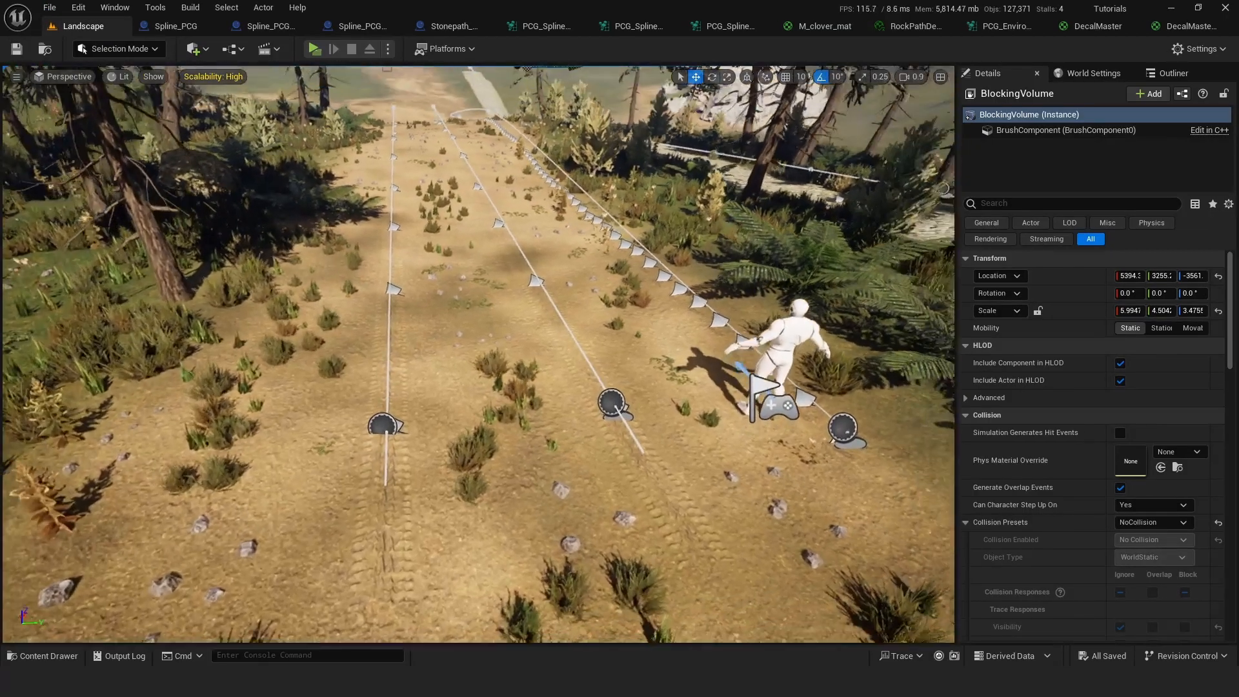
{"action": "right_click_drag", "start_coordinate": [477, 355], "coordinate": [436, 342]}
{"action": "key", "text": "w"}
{"action": "right_click_drag", "start_coordinate": [356, 295], "coordinate": [345, 289]}
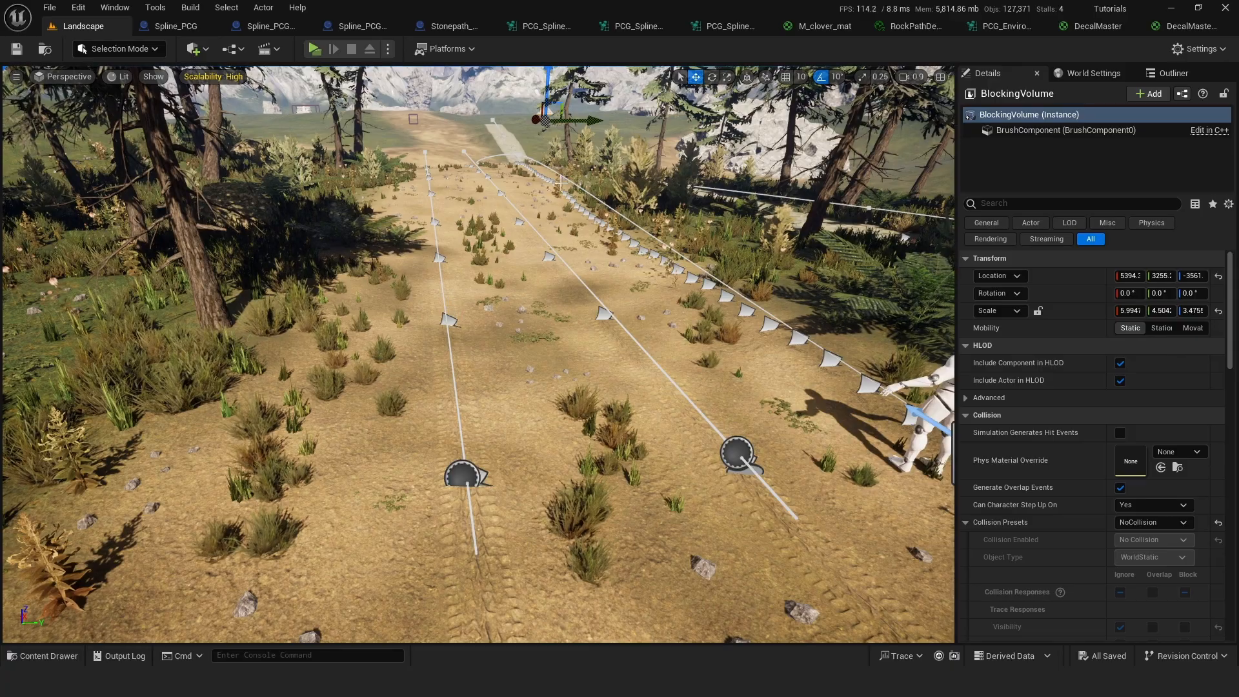
Step: Return to the PCG_Enviroment graph, clear the node selection and save all modified assets again
{"action": "left_click", "coordinate": [999, 26]}
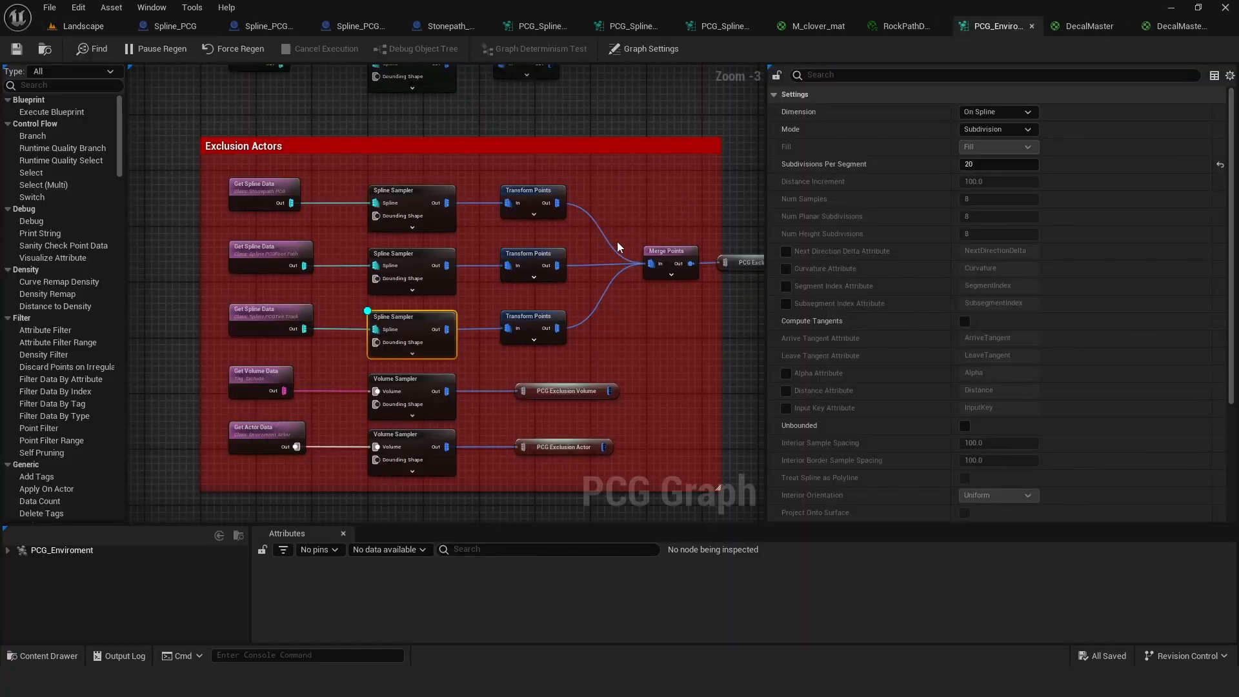
{"action": "left_click", "coordinate": [443, 309]}
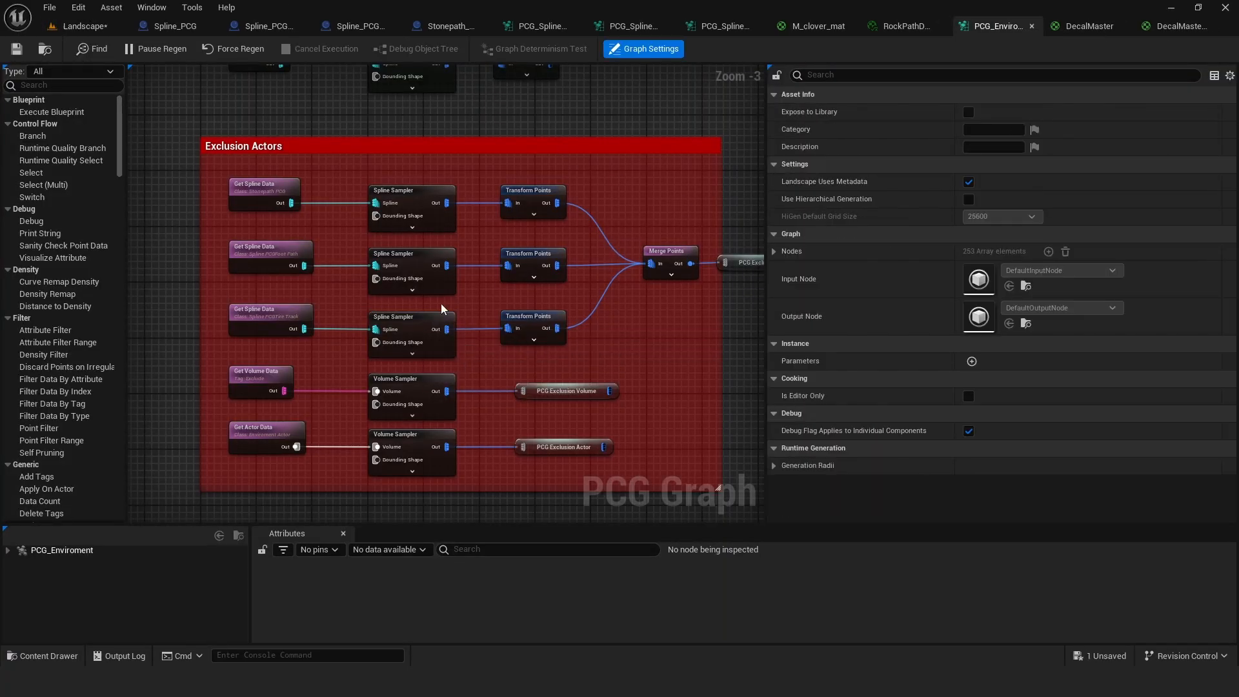
{"action": "left_click", "coordinate": [49, 8]}
{"action": "left_click", "coordinate": [79, 85]}
Step: Examine the Grass Points section from its Surface Sampler through to the mesh spawners, including the upper branch's Transform Points settings
{"action": "scroll", "coordinate": [324, 281], "scroll_direction": "down", "scroll_amount": 6}
{"action": "right_click_drag", "start_coordinate": [543, 273], "coordinate": [547, 147]}
{"action": "right_click_drag", "start_coordinate": [455, 441], "coordinate": [489, 158]}
{"action": "right_click_drag", "start_coordinate": [418, 381], "coordinate": [426, 246]}
{"action": "scroll", "coordinate": [297, 266], "scroll_direction": "up", "scroll_amount": 6}
{"action": "right_click_drag", "start_coordinate": [384, 204], "coordinate": [366, 274]}
{"action": "right_click_drag", "start_coordinate": [449, 244], "coordinate": [271, 252]}
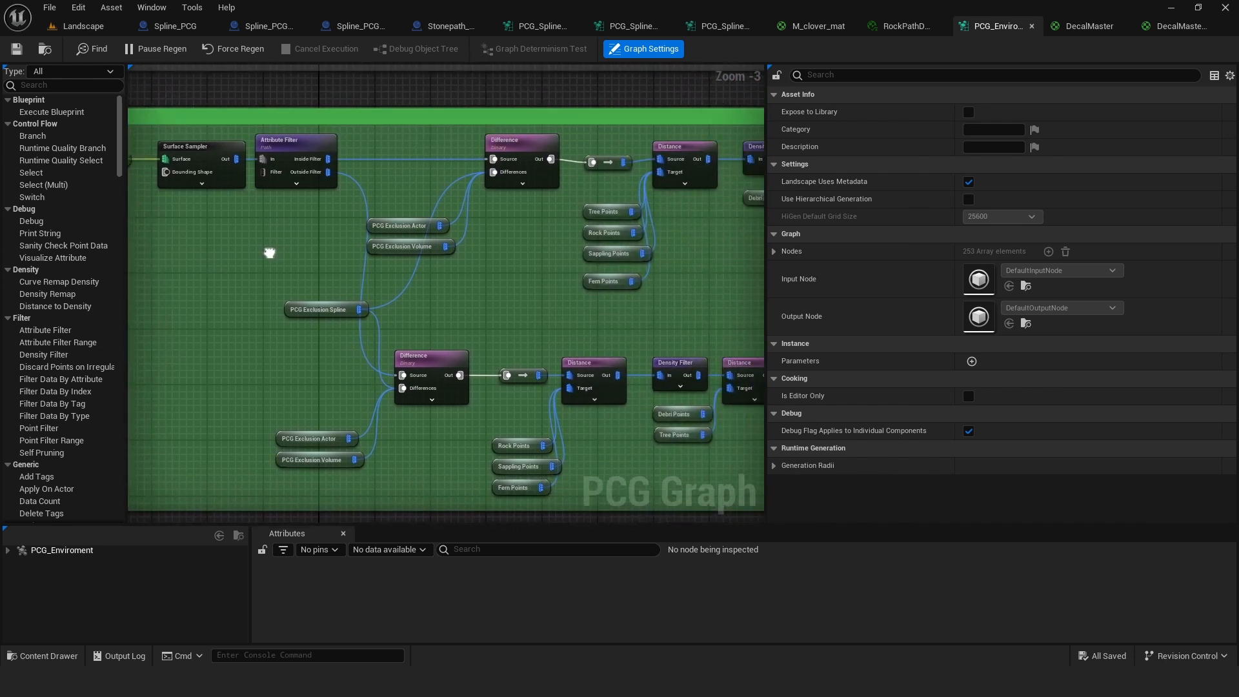
{"action": "right_click_drag", "start_coordinate": [450, 267], "coordinate": [36, 240]}
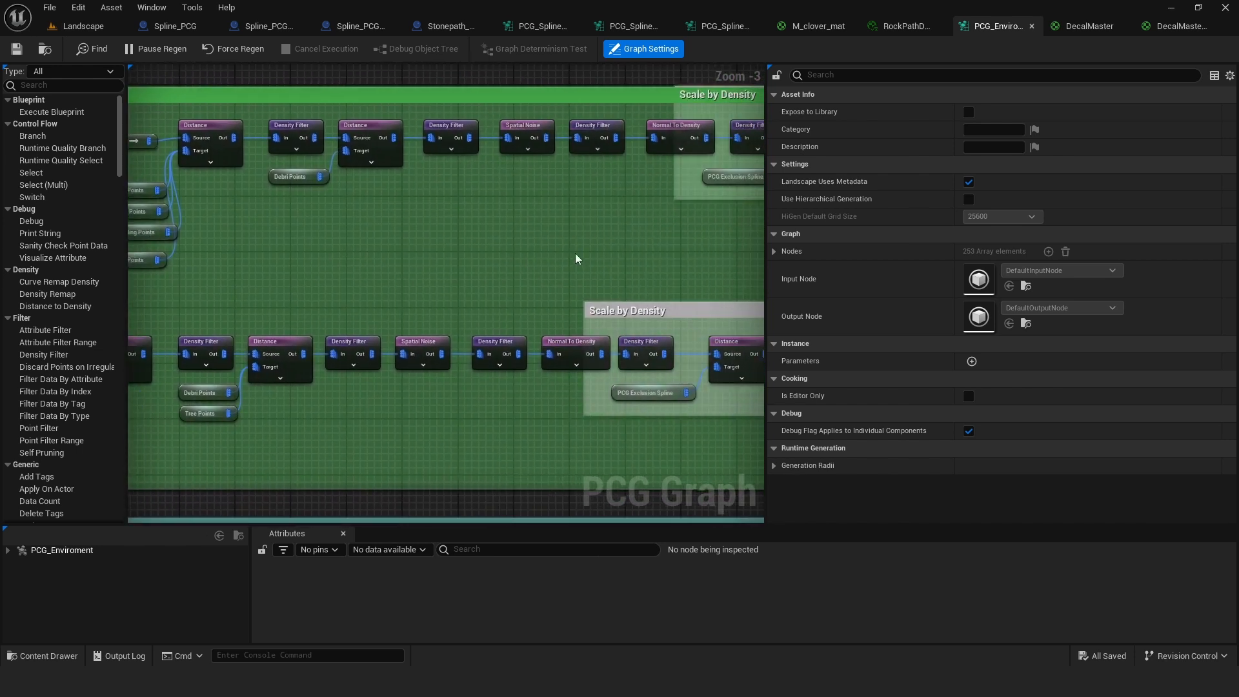
{"action": "right_click_drag", "start_coordinate": [633, 242], "coordinate": [130, 238]}
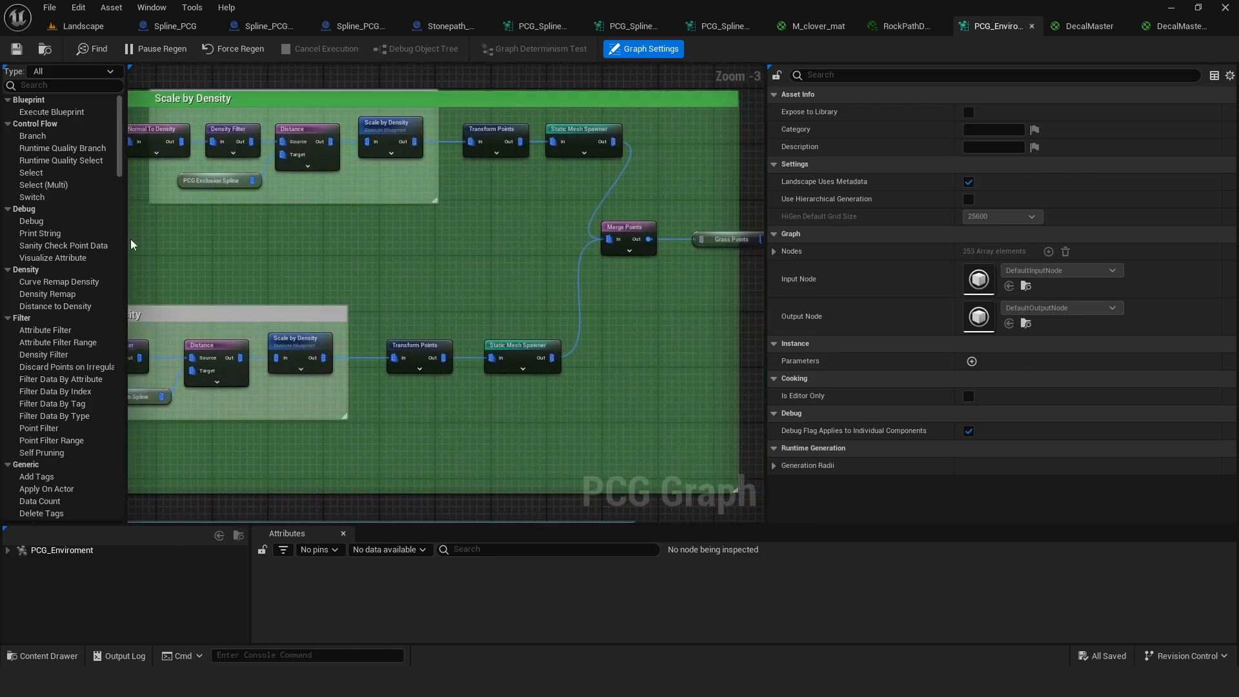
{"action": "right_click_drag", "start_coordinate": [427, 287], "coordinate": [459, 282]}
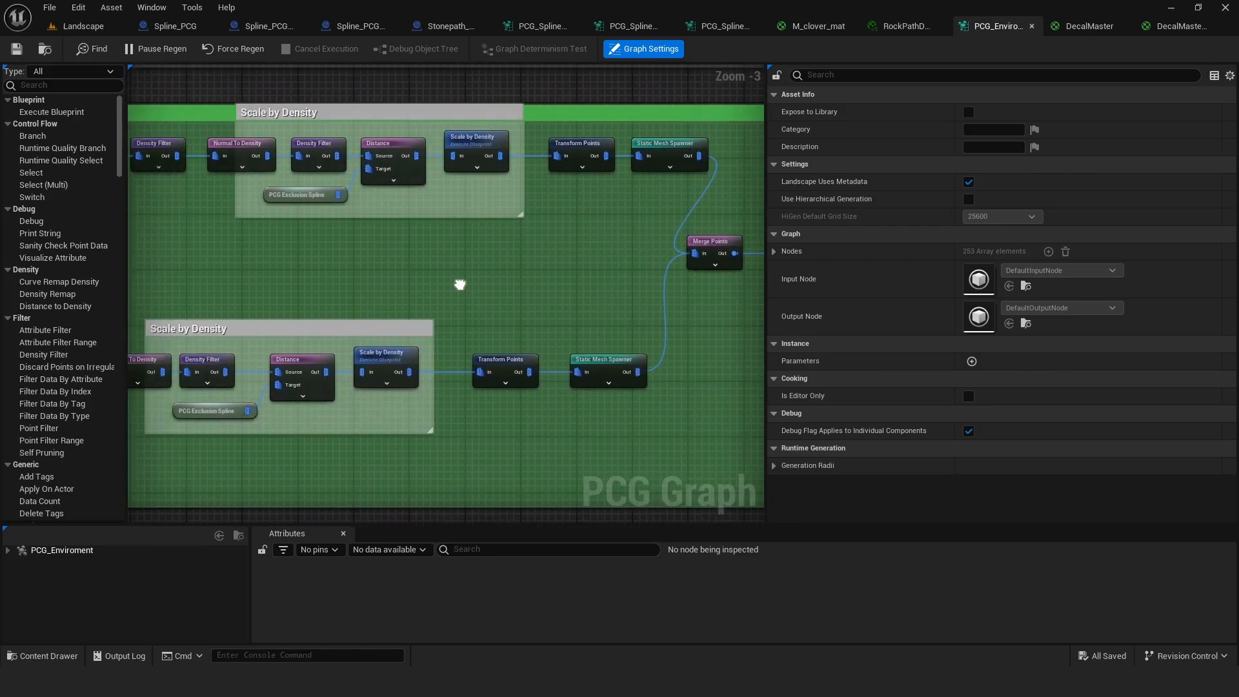
{"action": "left_click", "coordinate": [583, 144]}
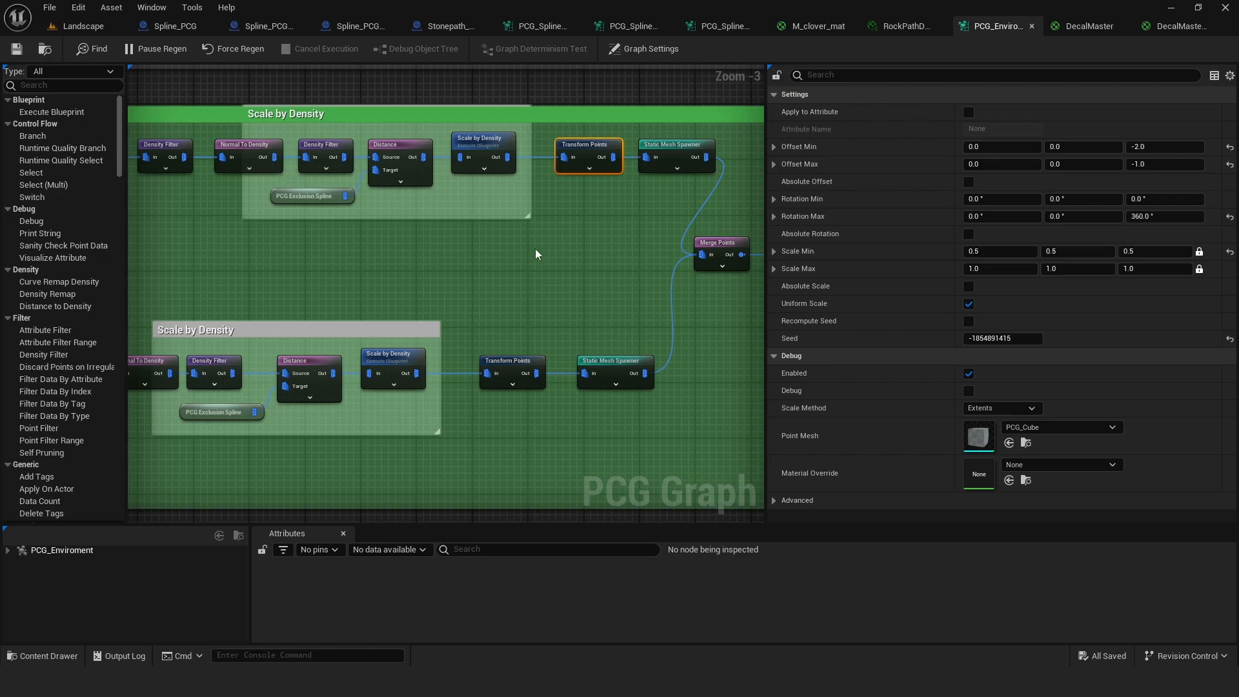
Step: Trace the Get Landscape Data Out node feeding the Grass Points section back to the Get landscape Data group
{"action": "right_click_drag", "start_coordinate": [536, 254], "coordinate": [564, 228]}
{"action": "right_click_drag", "start_coordinate": [288, 236], "coordinate": [327, 274]}
{"action": "scroll", "coordinate": [303, 248], "scroll_direction": "down", "scroll_amount": 1}
{"action": "scroll", "coordinate": [359, 247], "scroll_direction": "up", "scroll_amount": 1}
{"action": "left_click", "coordinate": [312, 210]}
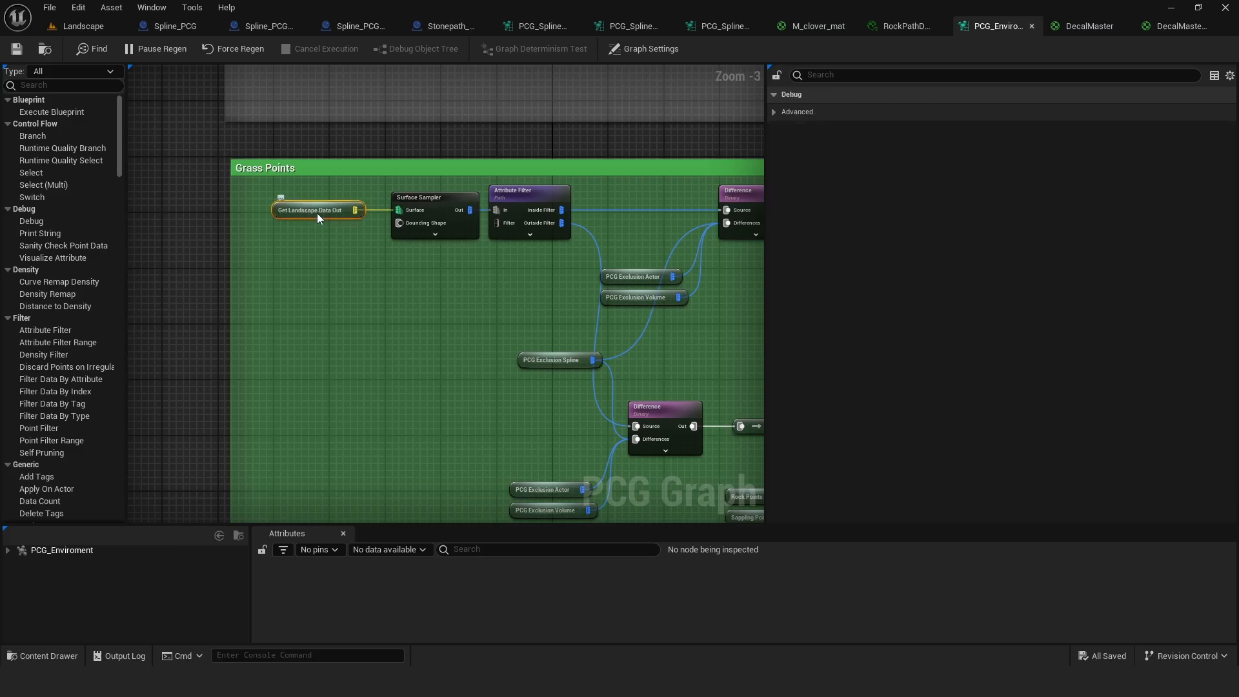
{"action": "scroll", "coordinate": [348, 167], "scroll_direction": "down", "scroll_amount": 3}
{"action": "scroll", "coordinate": [384, 156], "scroll_direction": "up", "scroll_amount": 7}
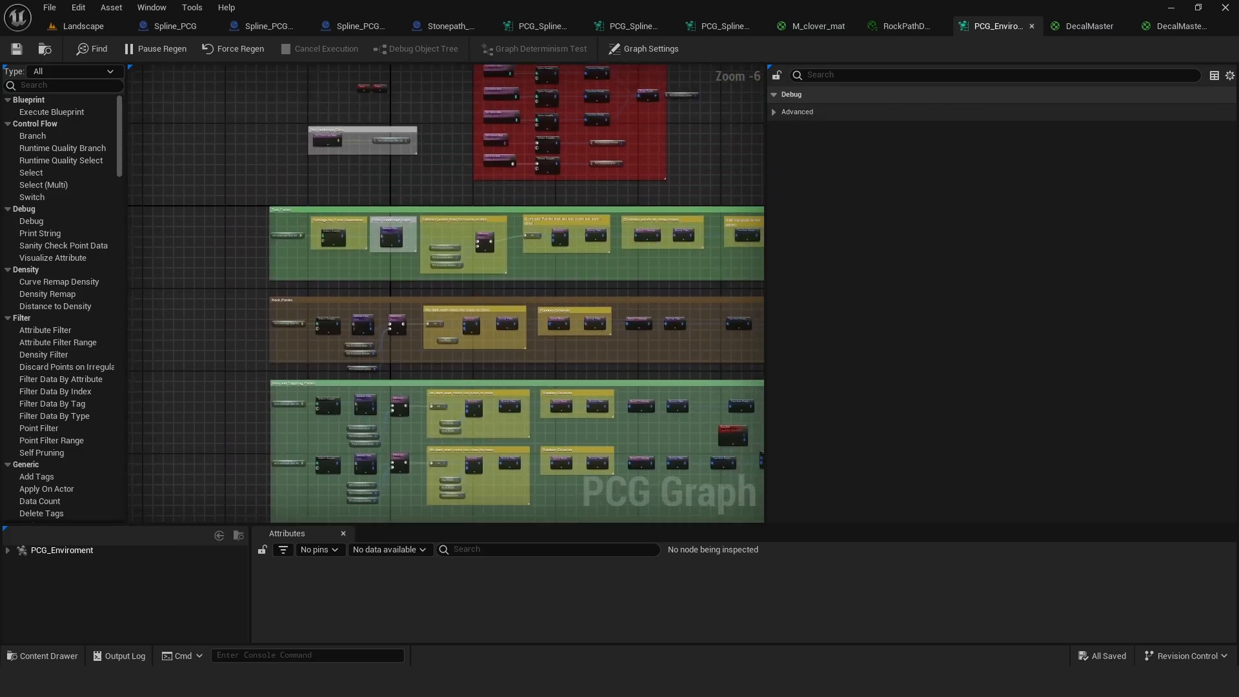
{"action": "right_click_drag", "start_coordinate": [274, 133], "coordinate": [372, 193]}
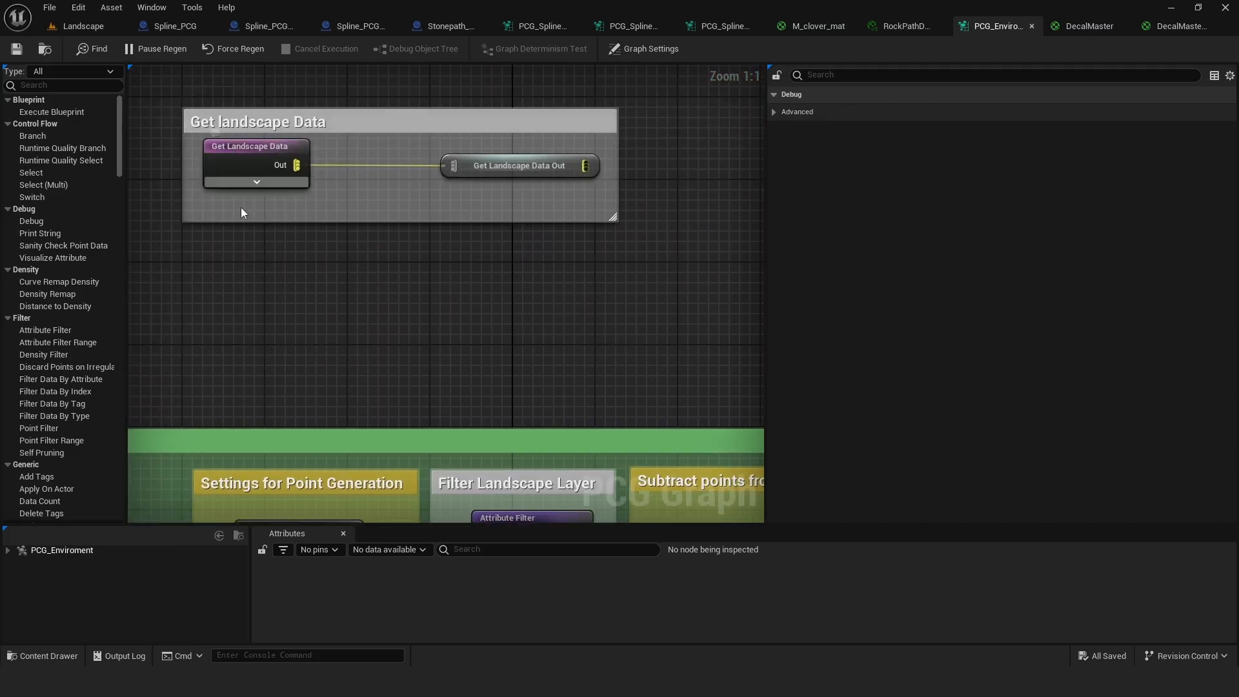
{"action": "scroll", "coordinate": [391, 316], "scroll_direction": "down", "scroll_amount": 7}
{"action": "scroll", "coordinate": [448, 98], "scroll_direction": "up", "scroll_amount": 3}
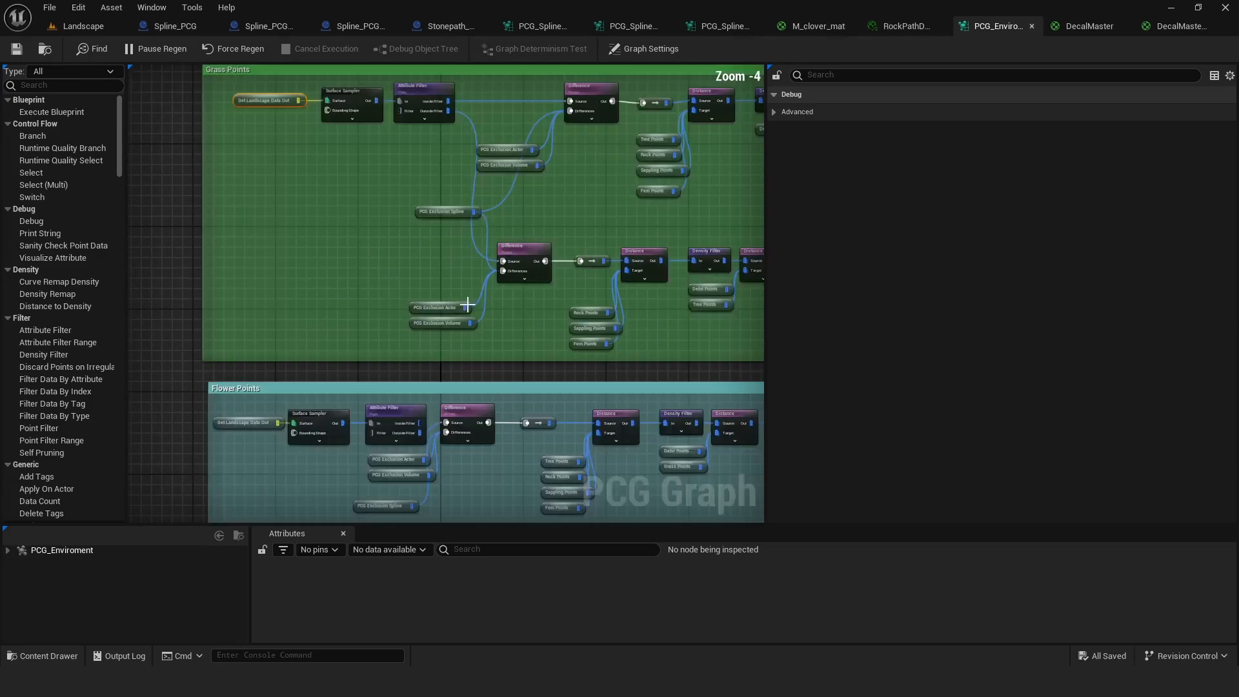
Step: Inspect the Grass Points Attribute Filter settings and look over the painted path area in the Landscape level
{"action": "right_click_drag", "start_coordinate": [403, 196], "coordinate": [300, 302]}
{"action": "scroll", "coordinate": [234, 201], "scroll_direction": "up", "scroll_amount": 1}
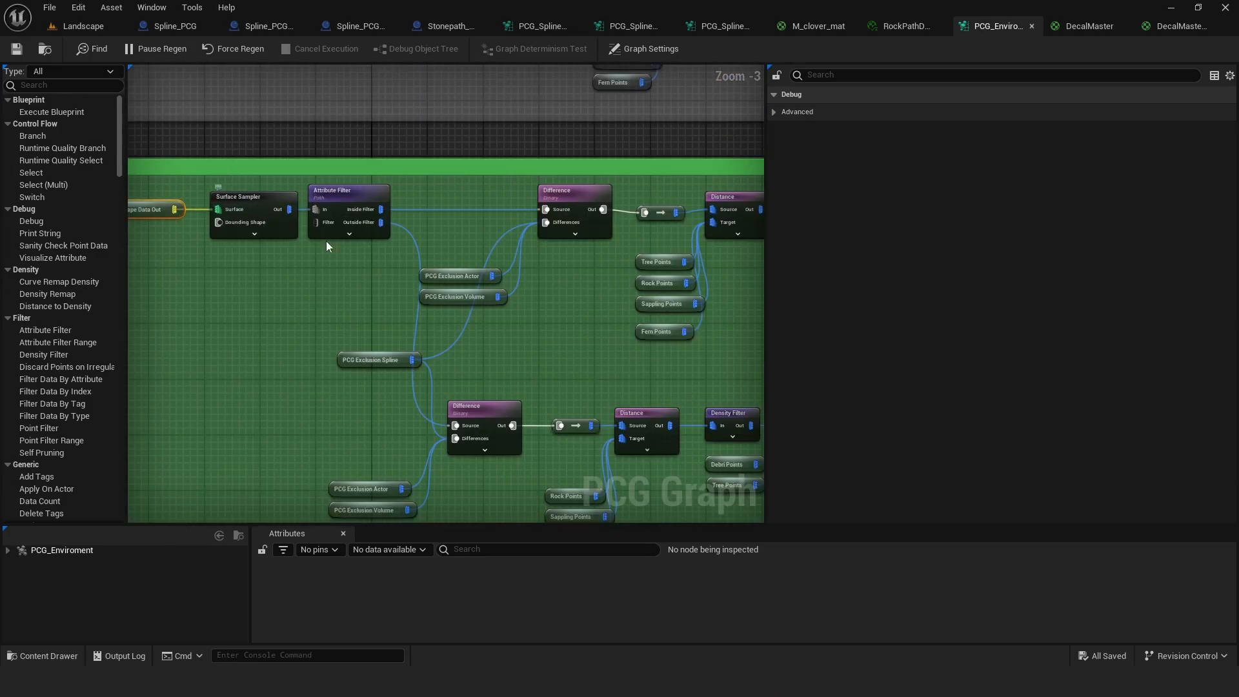
{"action": "left_click", "coordinate": [350, 196]}
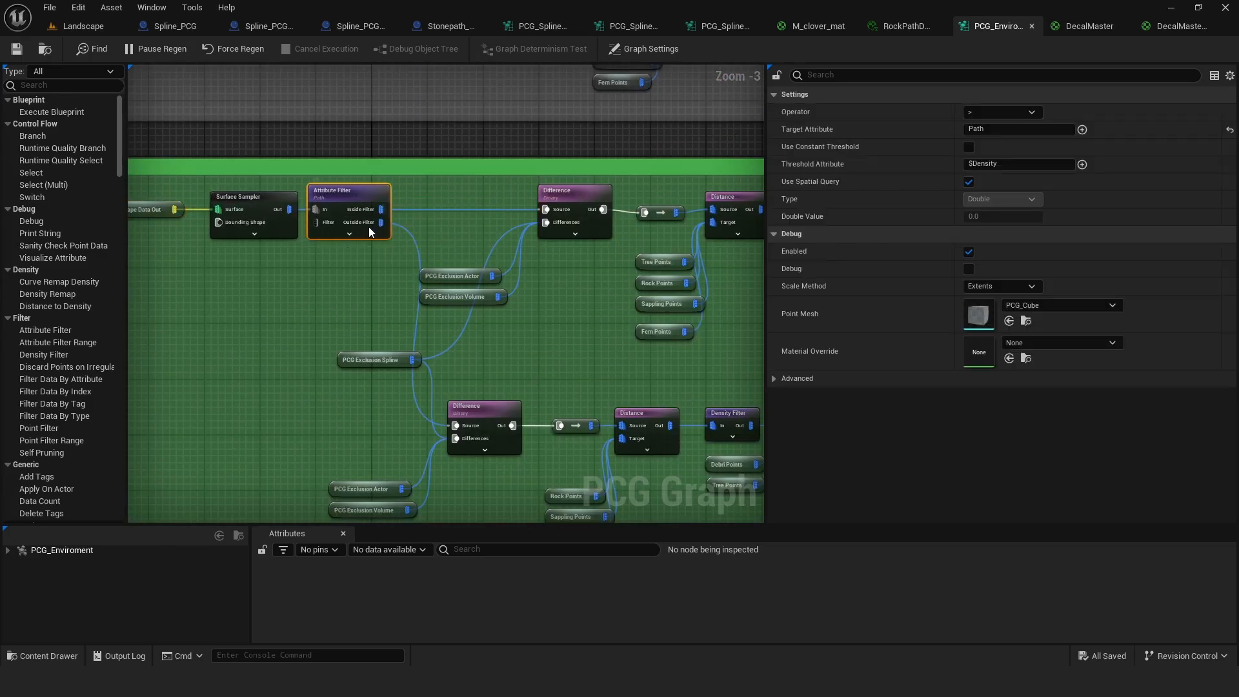
{"action": "left_click", "coordinate": [65, 30]}
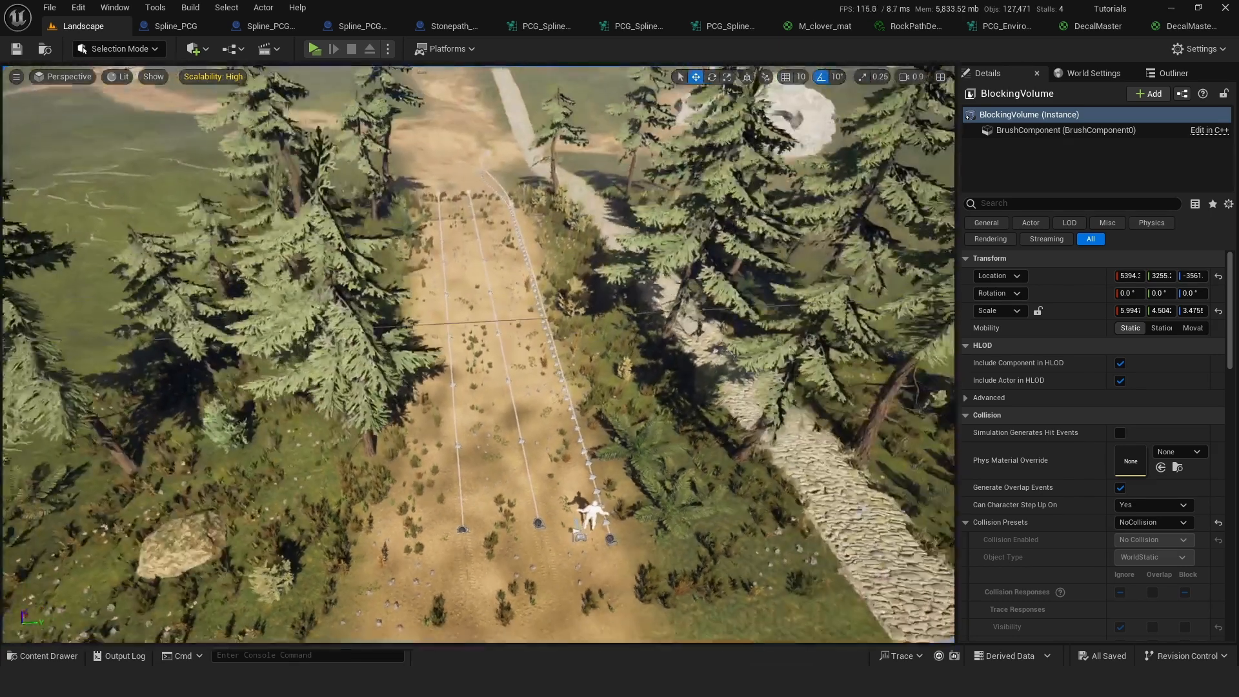
{"action": "right_click_drag", "start_coordinate": [463, 404], "coordinate": [466, 407]}
{"action": "key", "text": "s"}
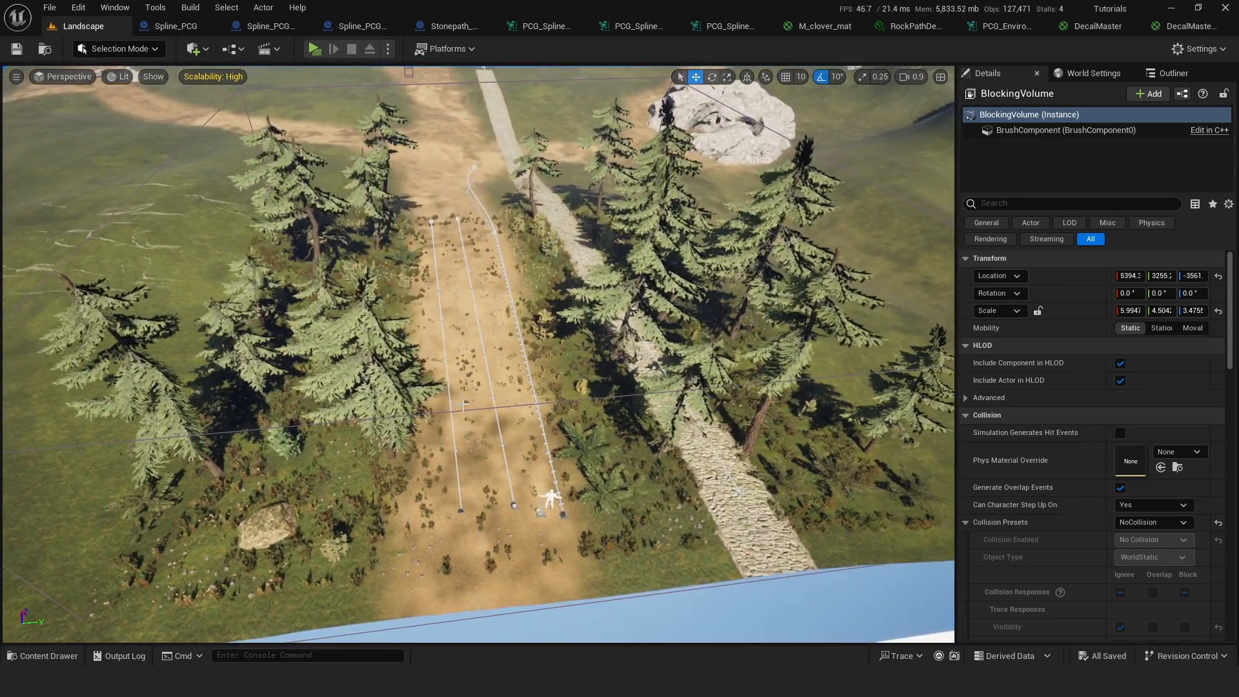
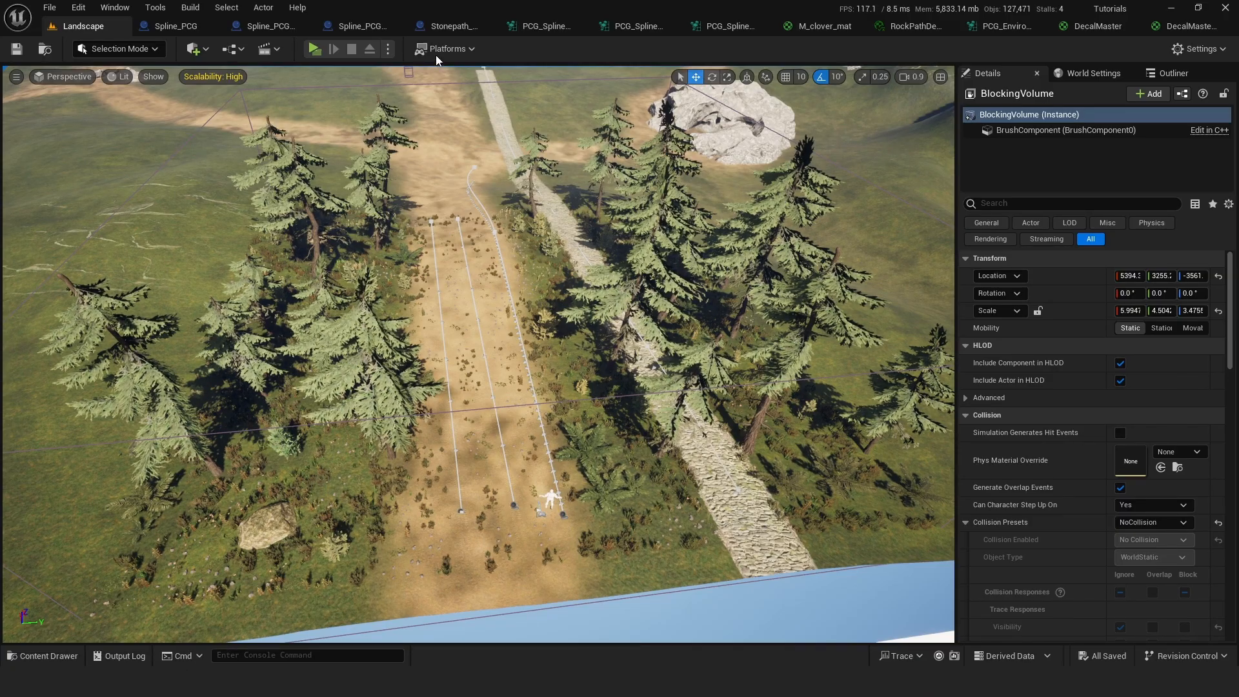
Step: Inspect the PCG exclusion nodes and the upper branch's first Density Filter in the Grass Points section
{"action": "left_click", "coordinate": [1005, 27]}
{"action": "scroll", "coordinate": [473, 242], "scroll_direction": "up", "scroll_amount": 2}
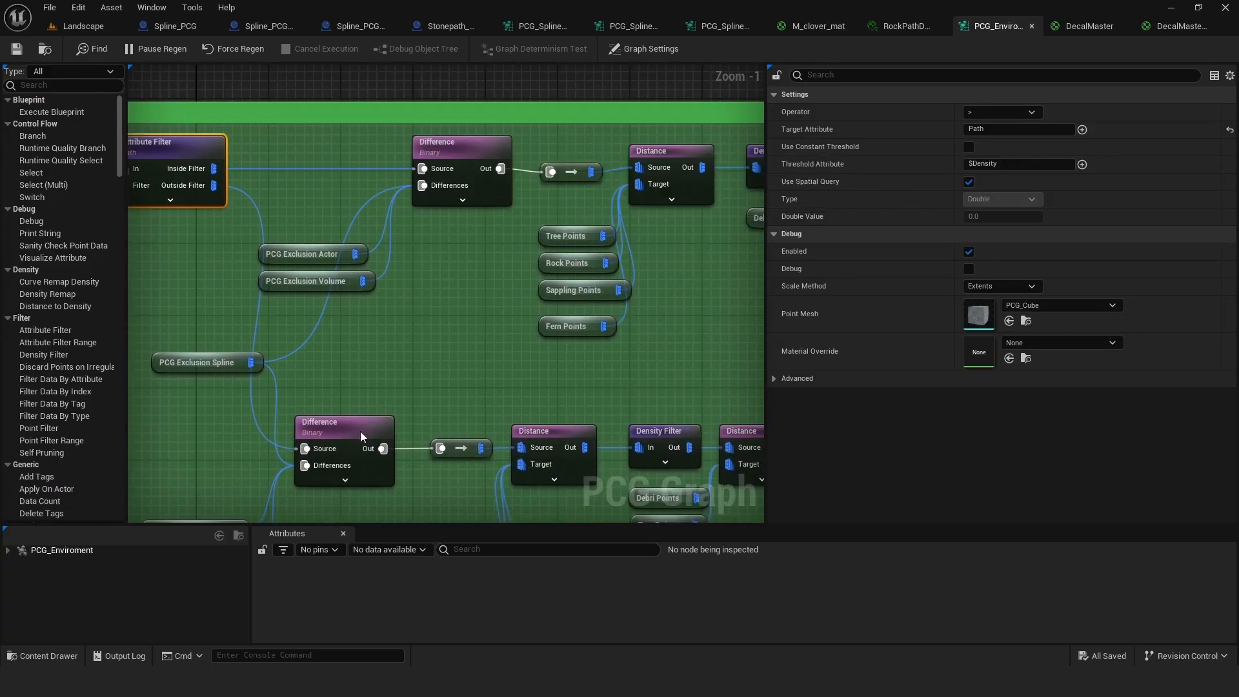
{"action": "right_click_drag", "start_coordinate": [411, 364], "coordinate": [424, 306]}
{"action": "scroll", "coordinate": [425, 306], "scroll_direction": "down", "scroll_amount": 1}
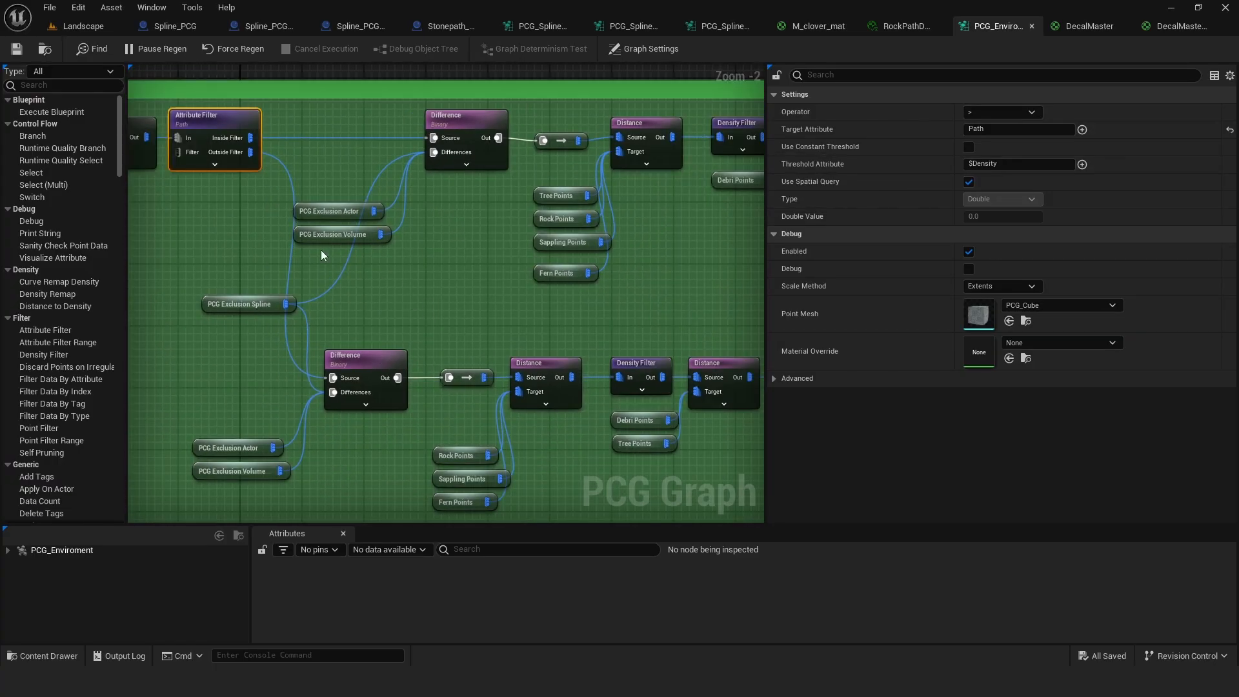
{"action": "left_click", "coordinate": [339, 212]}
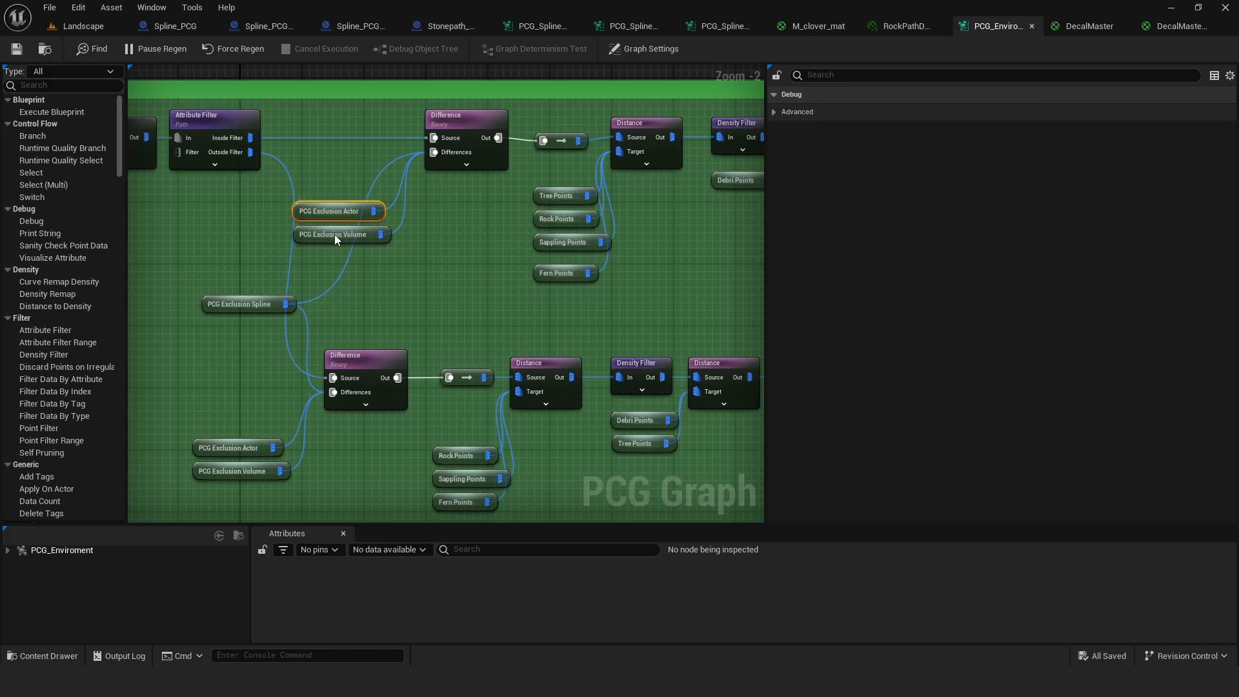
{"action": "left_click", "coordinate": [258, 301]}
{"action": "right_click_drag", "start_coordinate": [497, 278], "coordinate": [328, 261]}
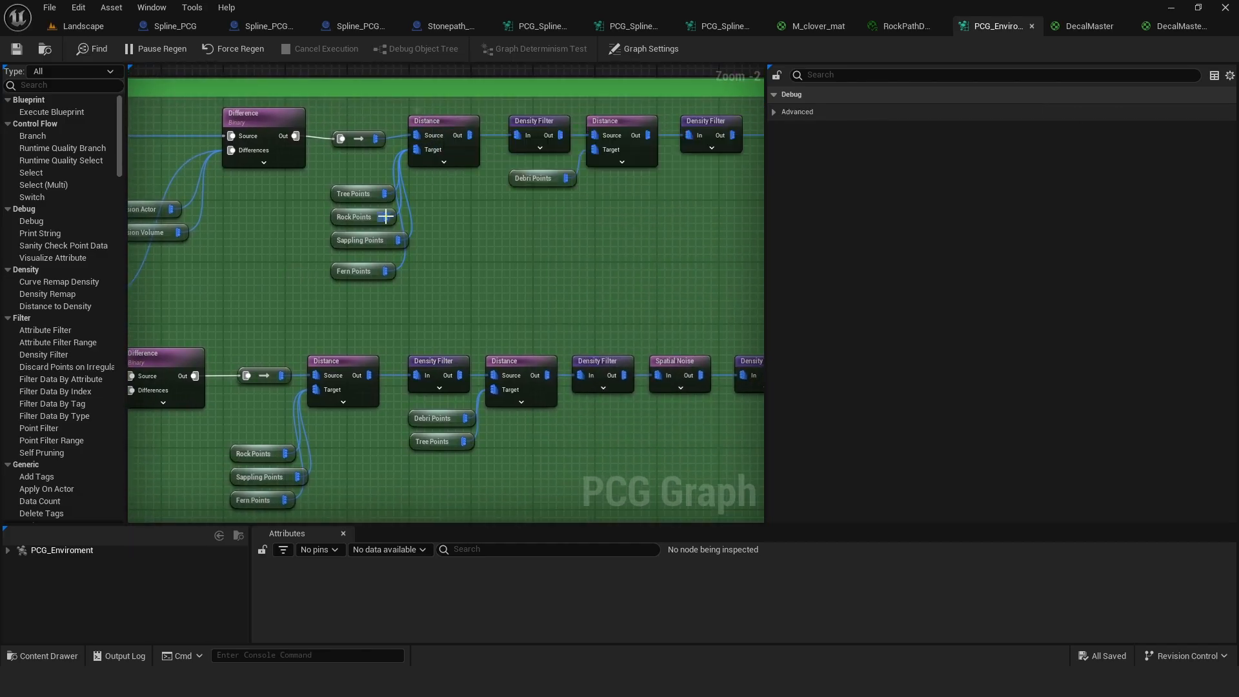
{"action": "left_click", "coordinate": [536, 126]}
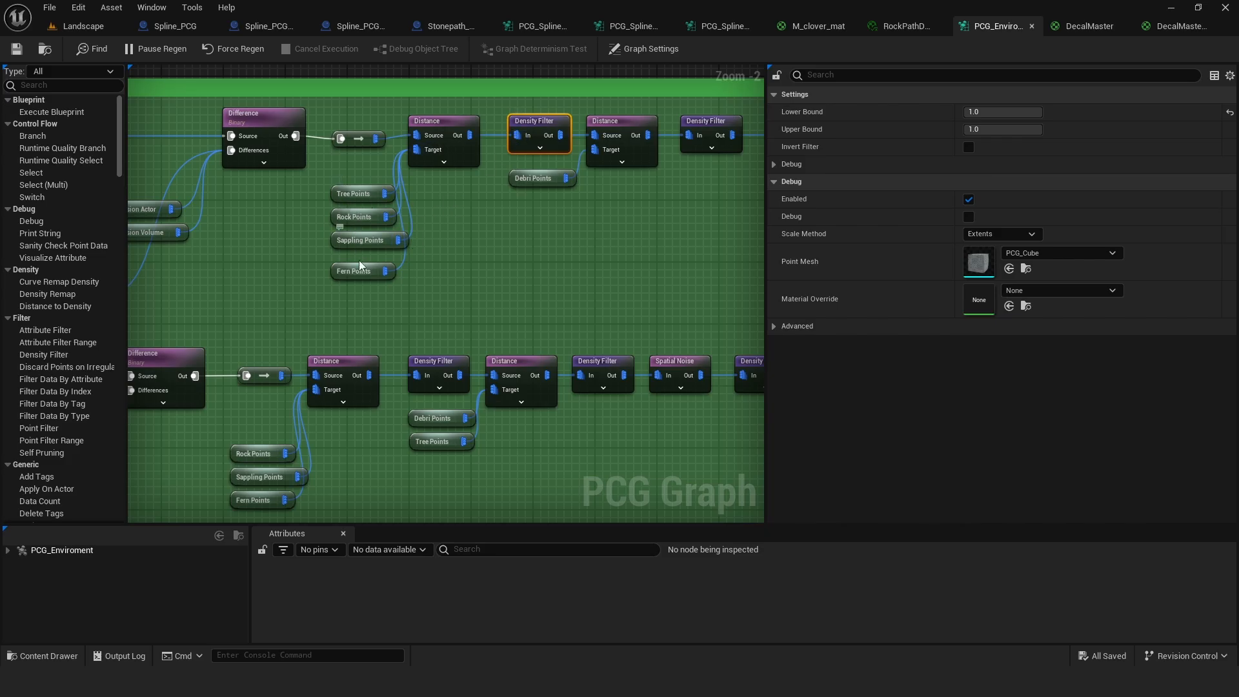
Step: Examine the lower Grass Points branch's Spatial Noise and Normal To Density nodes, each together with the Density Filter that follows it
{"action": "scroll", "coordinate": [425, 360], "scroll_direction": "down", "scroll_amount": 5}
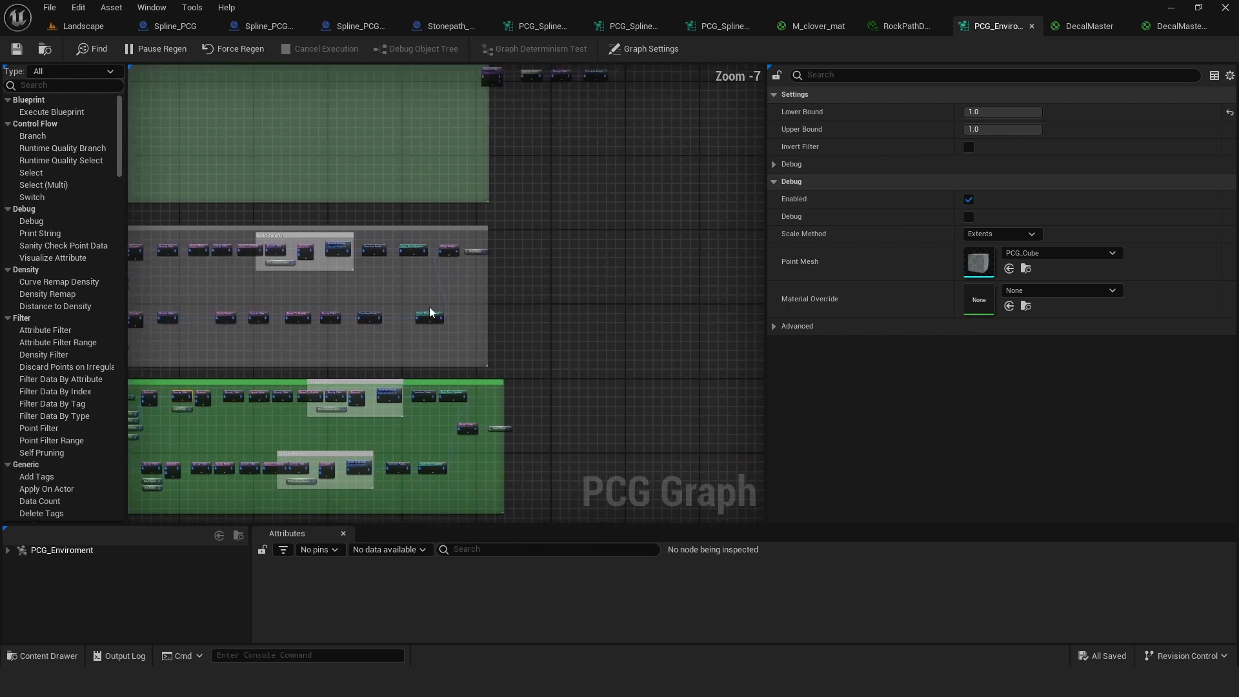
{"action": "right_click_drag", "start_coordinate": [458, 200], "coordinate": [508, 153]}
{"action": "right_click_drag", "start_coordinate": [408, 379], "coordinate": [512, 235]}
{"action": "scroll", "coordinate": [398, 272], "scroll_direction": "up", "scroll_amount": 4}
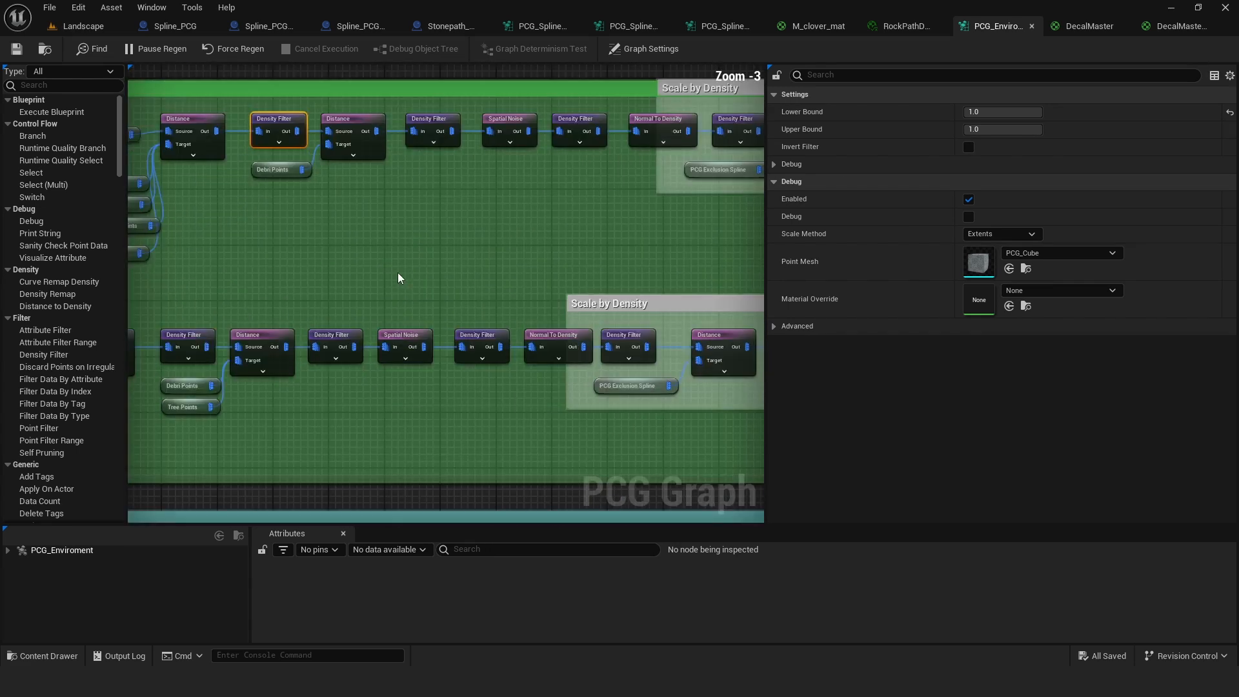
{"action": "right_click_drag", "start_coordinate": [346, 263], "coordinate": [415, 254]}
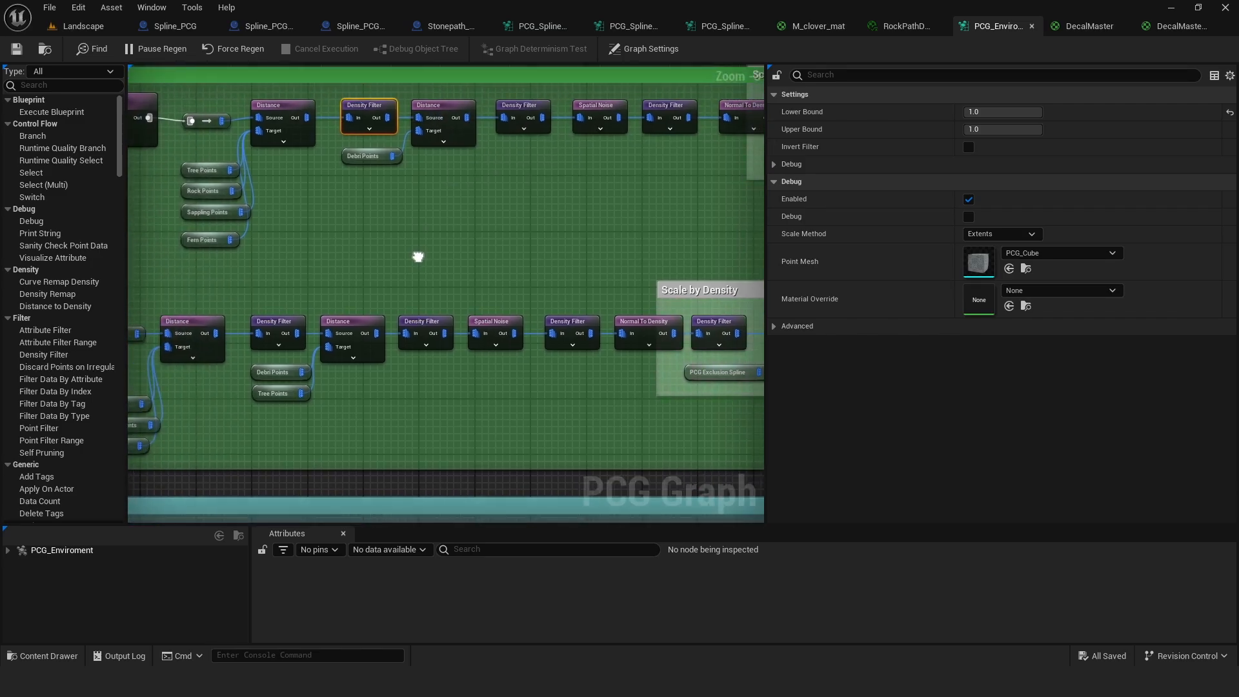
{"action": "right_click_drag", "start_coordinate": [478, 204], "coordinate": [406, 280]}
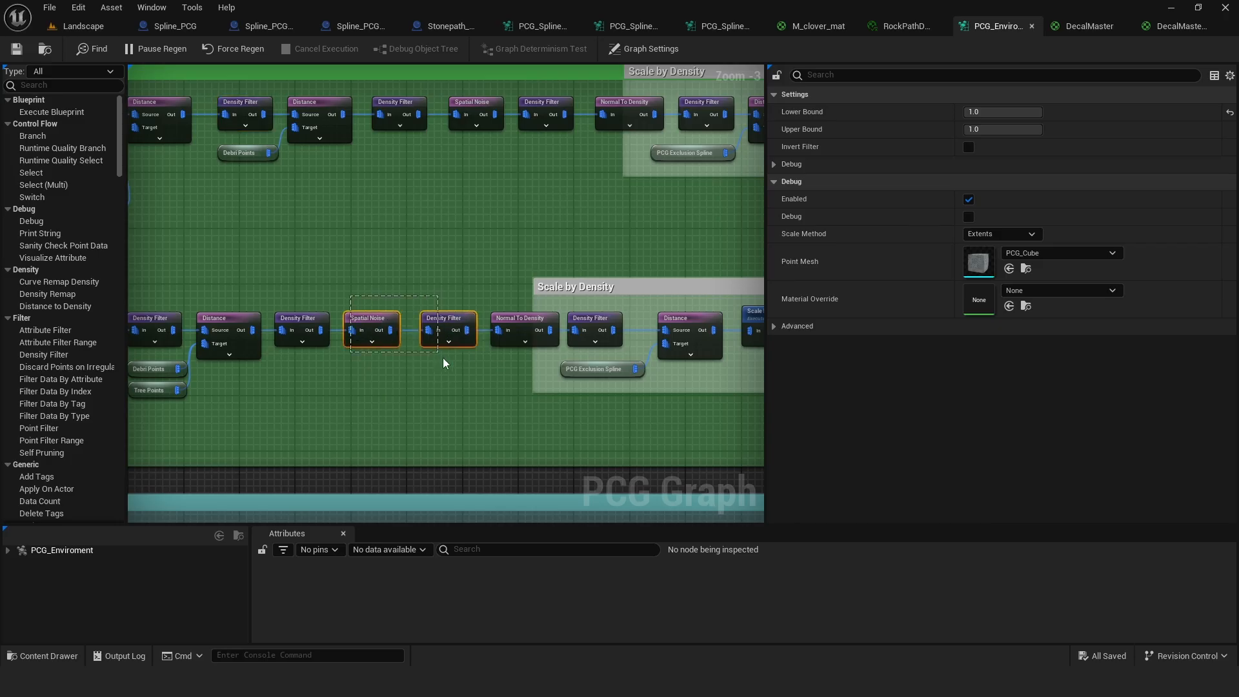
{"action": "left_click_drag", "start_coordinate": [442, 357], "coordinate": [445, 355]}
{"action": "right_click_drag", "start_coordinate": [449, 271], "coordinate": [286, 259]}
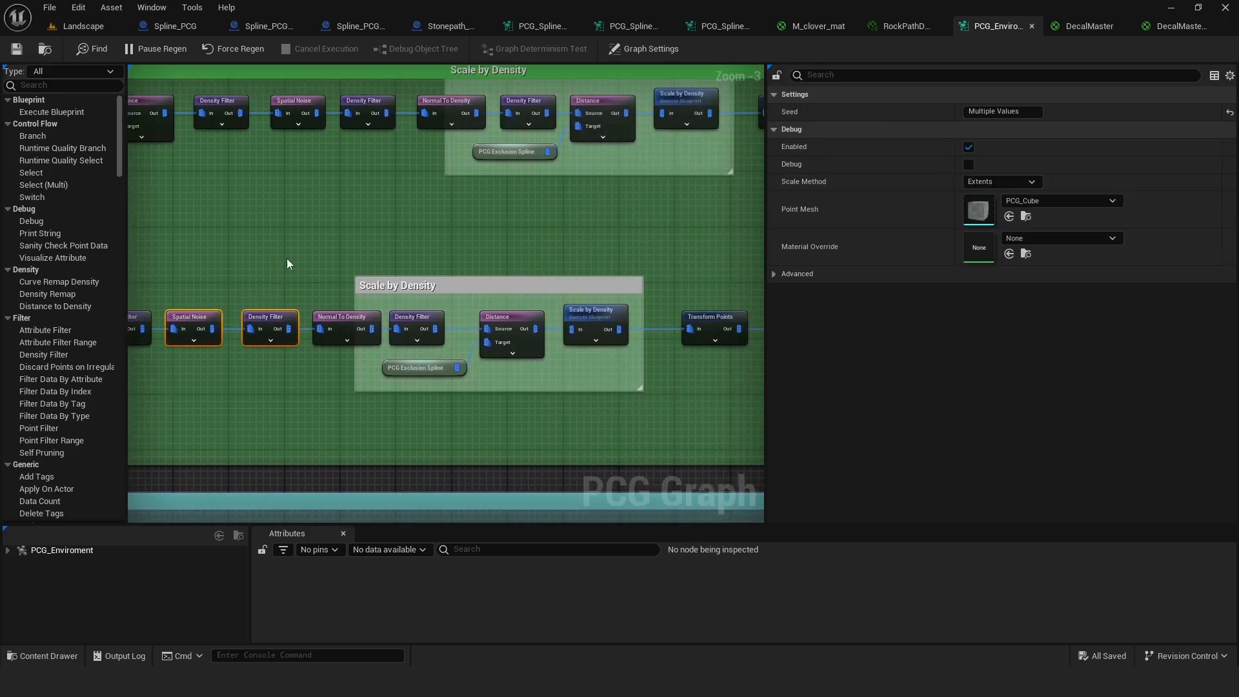
{"action": "left_click_drag", "start_coordinate": [328, 305], "coordinate": [426, 338]}
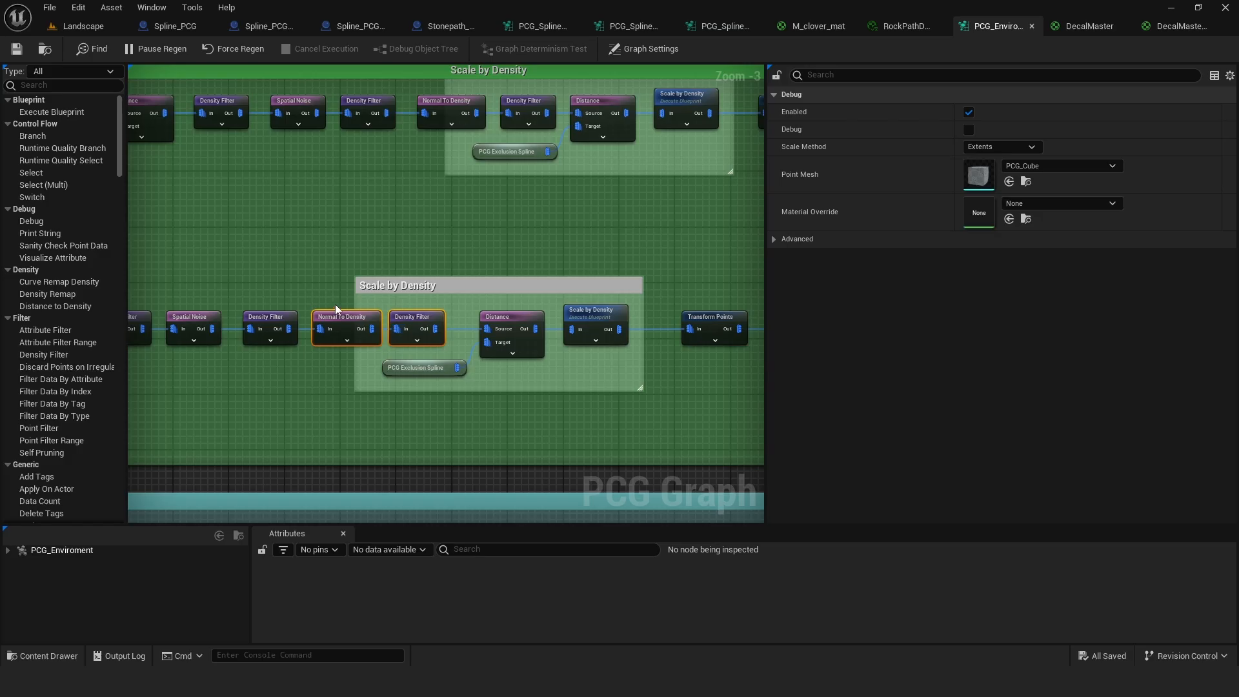
{"action": "left_click_drag", "start_coordinate": [335, 304], "coordinate": [422, 342]}
{"action": "right_click_drag", "start_coordinate": [449, 249], "coordinate": [279, 224]}
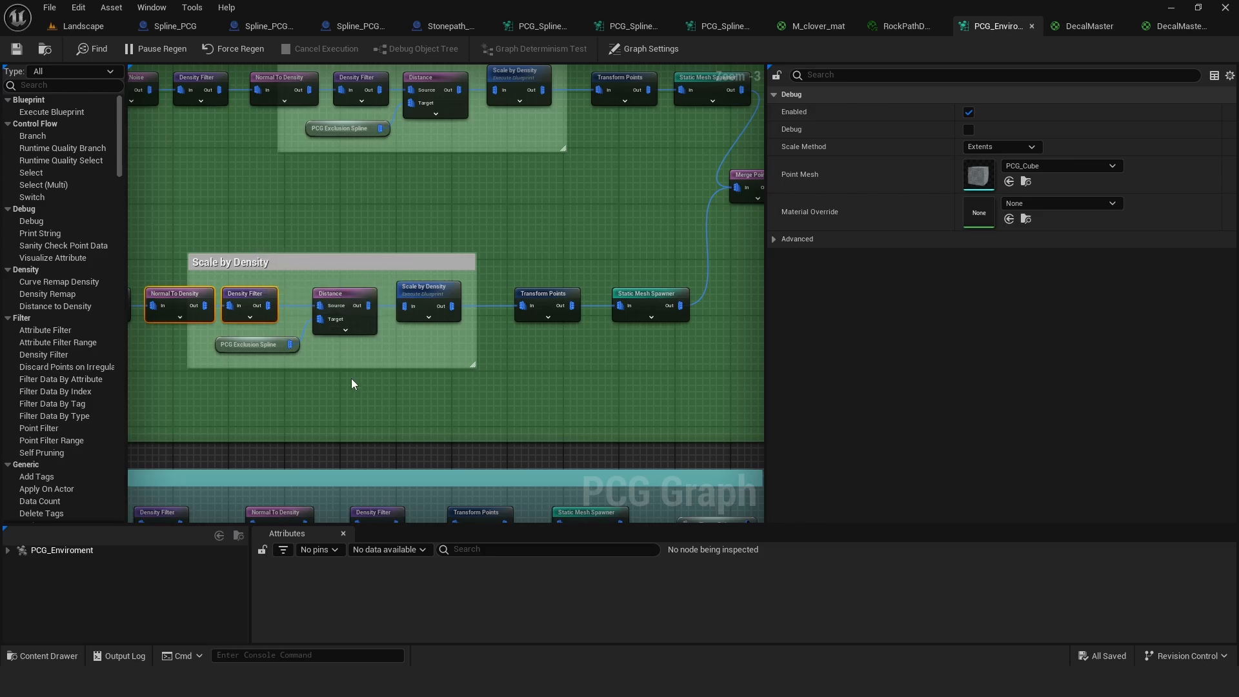
Step: Inspect the Distance node's settings and its PCG Exclusion Spline target in the lower Scale by Density group
{"action": "left_click", "coordinate": [339, 293]}
{"action": "right_click_drag", "start_coordinate": [352, 328], "coordinate": [387, 296]}
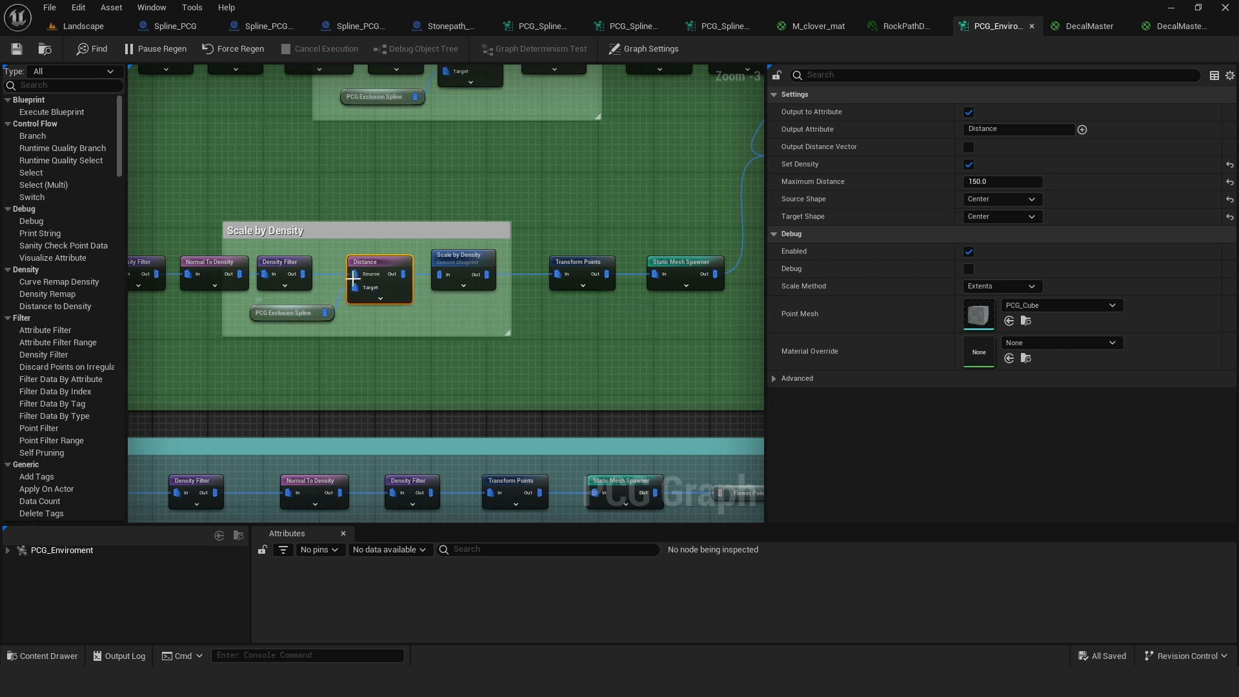
{"action": "right_click_drag", "start_coordinate": [324, 268], "coordinate": [363, 280]}
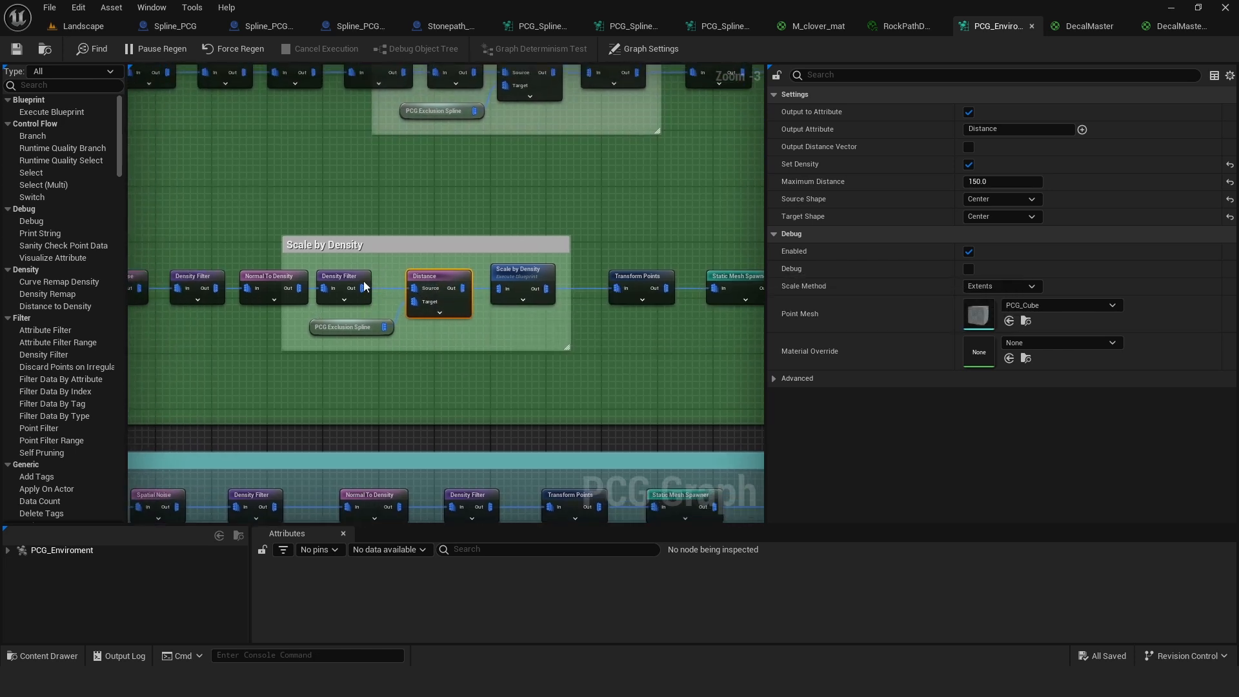
{"action": "left_click", "coordinate": [355, 328]}
{"action": "right_click_drag", "start_coordinate": [433, 329], "coordinate": [369, 324]}
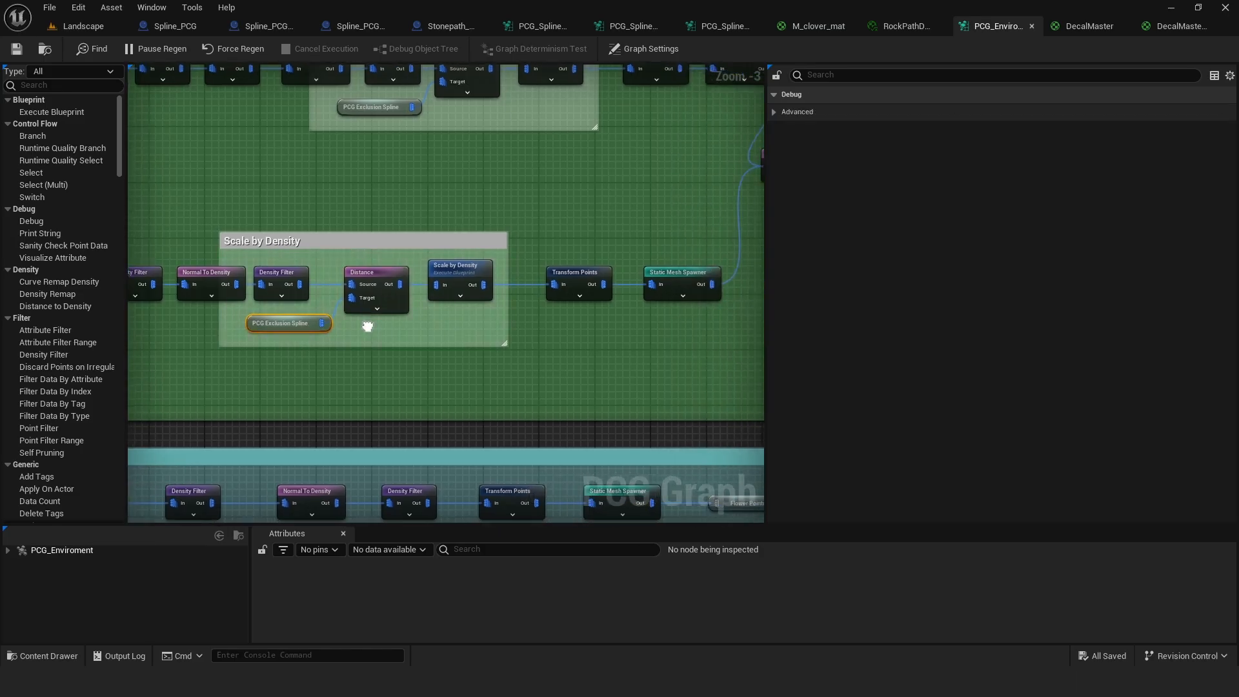
{"action": "left_click", "coordinate": [377, 277]}
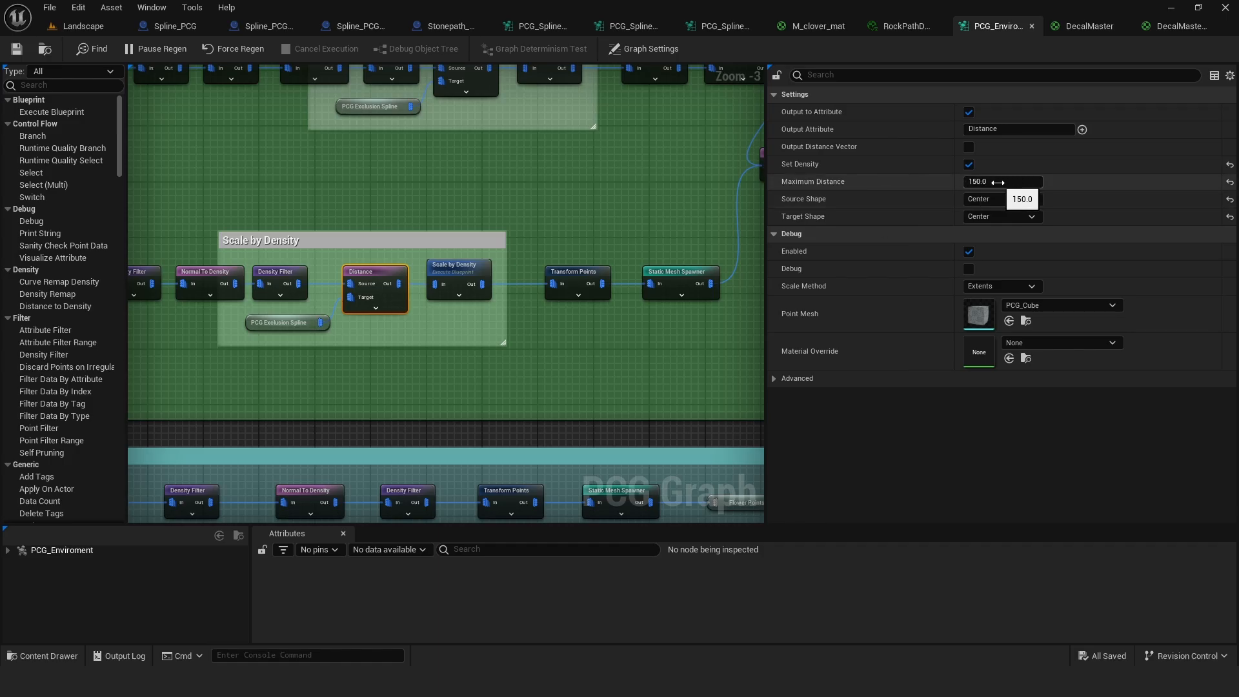
{"action": "right_click_drag", "start_coordinate": [490, 216], "coordinate": [462, 199]}
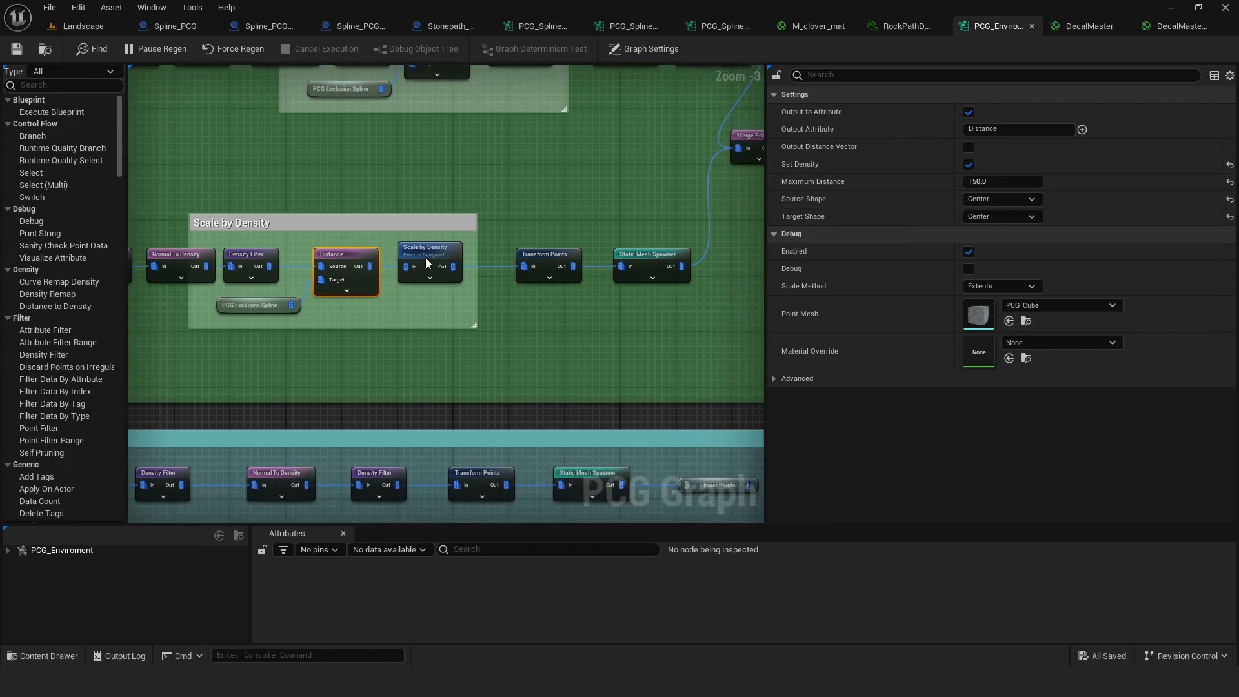
Step: Add an Execute Blueprint node, set its Blueprint Element Type to ScaleByDensity, and place it below the lower Scale by Density group
{"action": "right_click", "coordinate": [492, 341]}
{"action": "type", "text": "execute"}
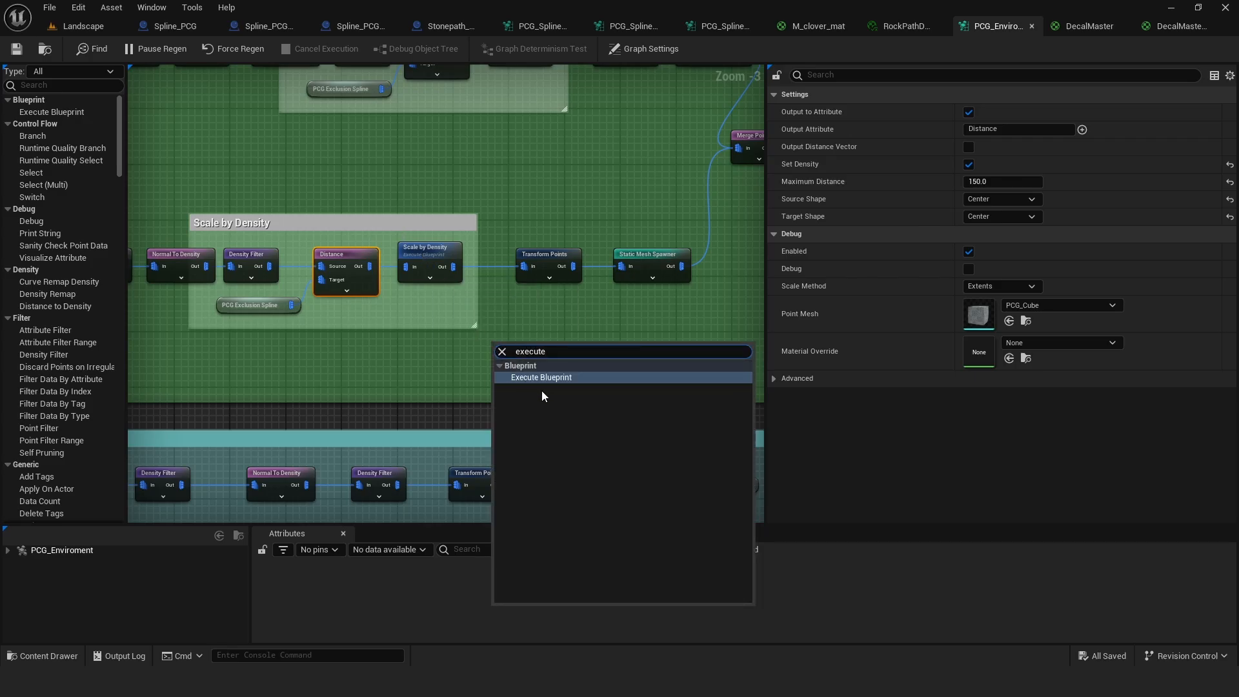
{"action": "left_click", "coordinate": [541, 377]}
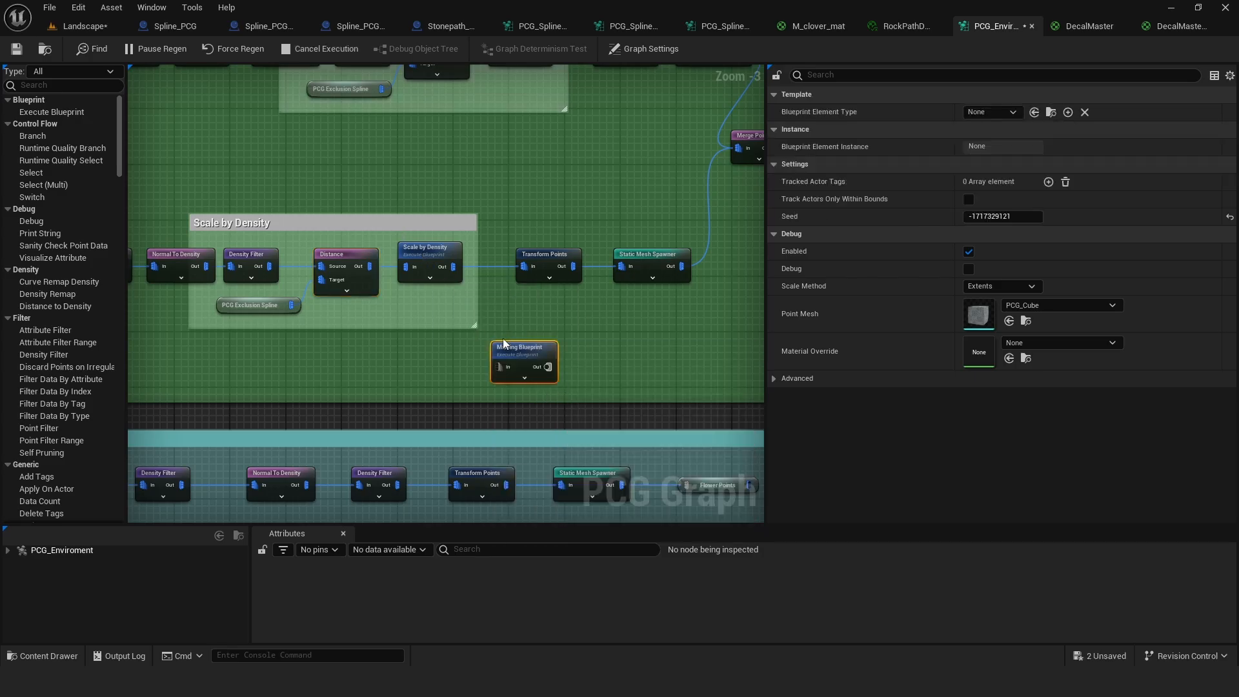
{"action": "left_click_drag", "start_coordinate": [513, 348], "coordinate": [521, 323]}
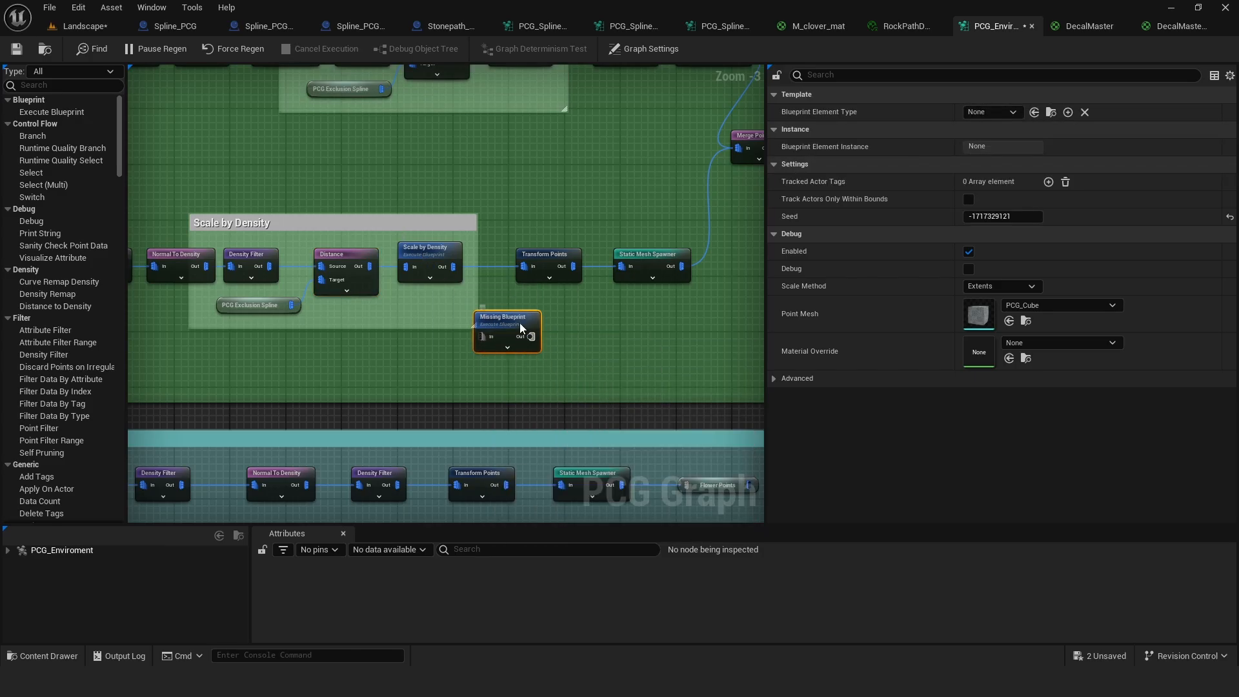
{"action": "left_click", "coordinate": [999, 112]}
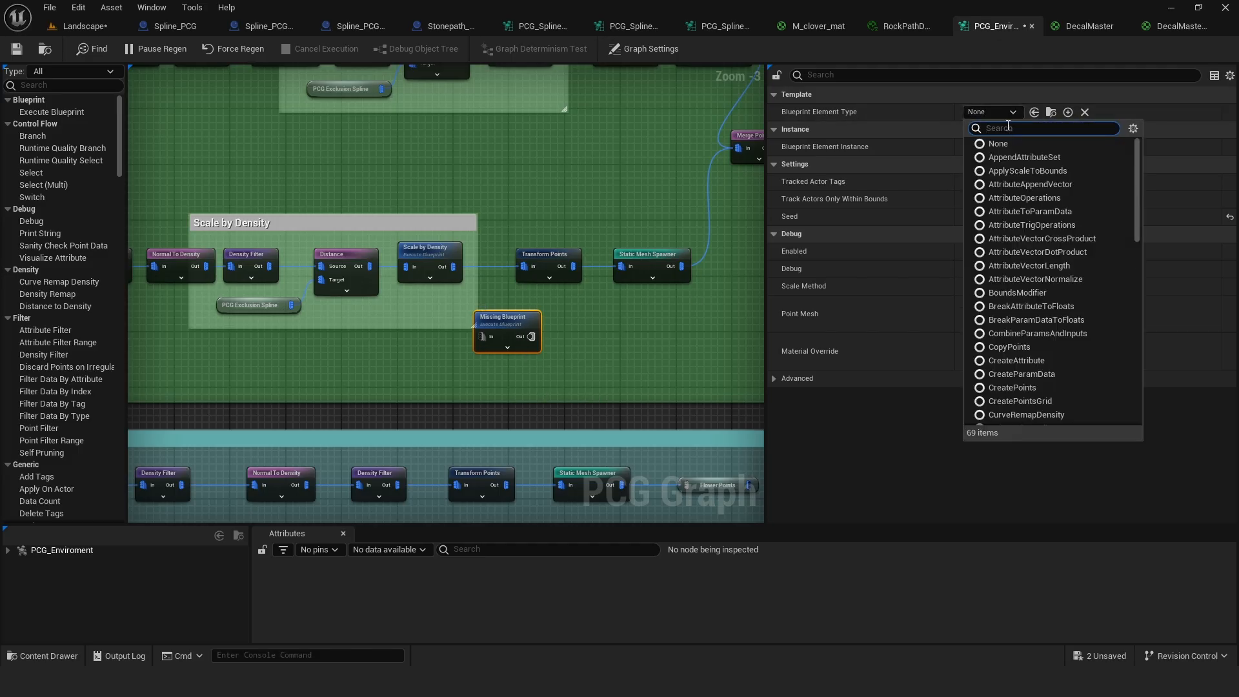
{"action": "type", "text": "scale"}
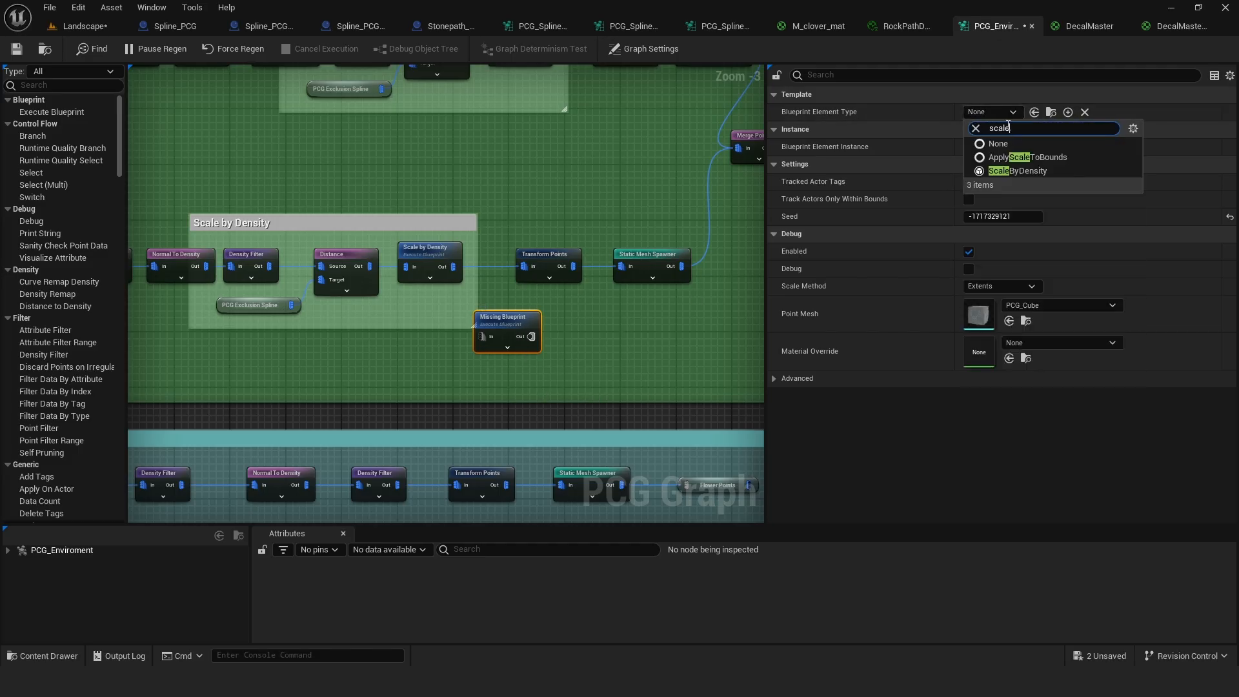
{"action": "left_click", "coordinate": [1018, 171]}
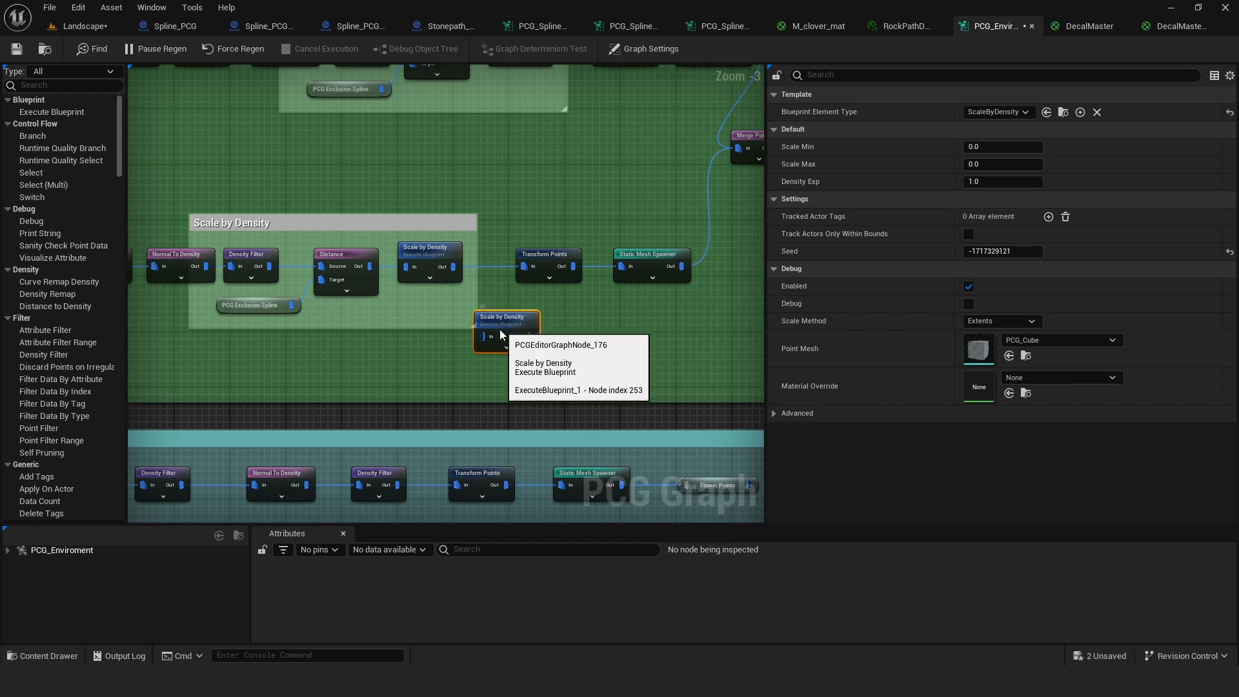
{"action": "left_click_drag", "start_coordinate": [500, 329], "coordinate": [440, 352]}
Step: Inspect the lower branch's connected Scale by Density settings and trace the Grass Points branches back to the path Attribute Filter
{"action": "left_click", "coordinate": [421, 252]}
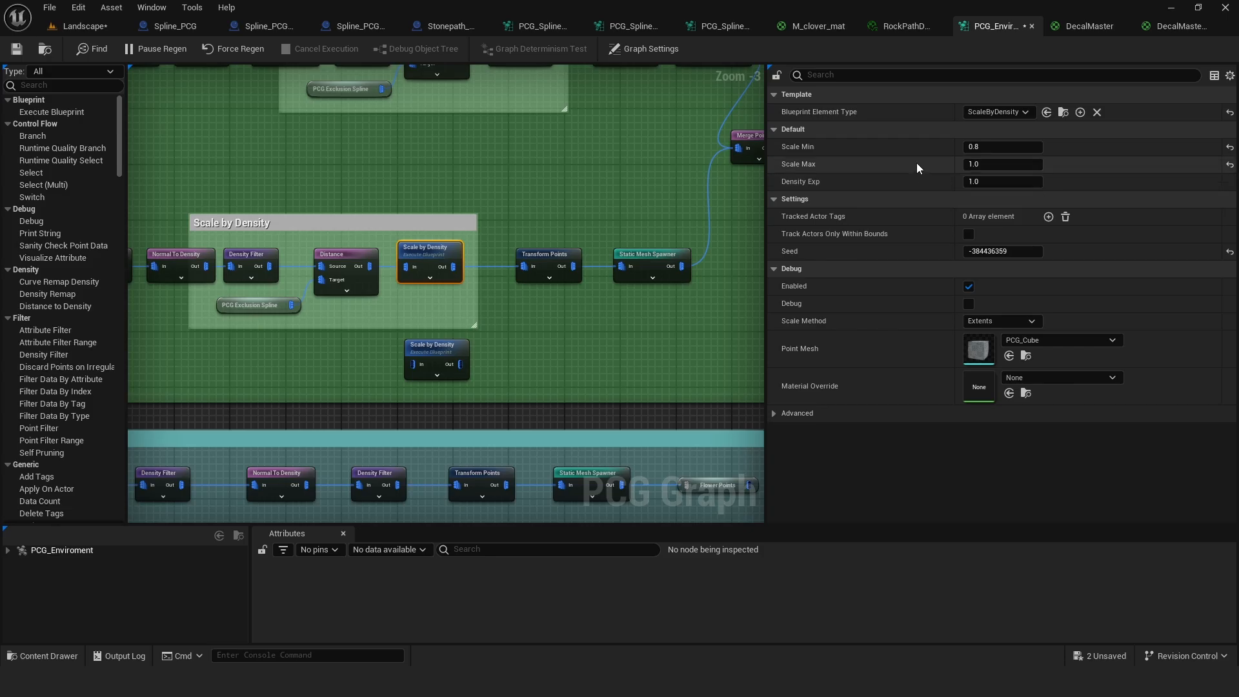
{"action": "right_click_drag", "start_coordinate": [444, 178], "coordinate": [477, 263]}
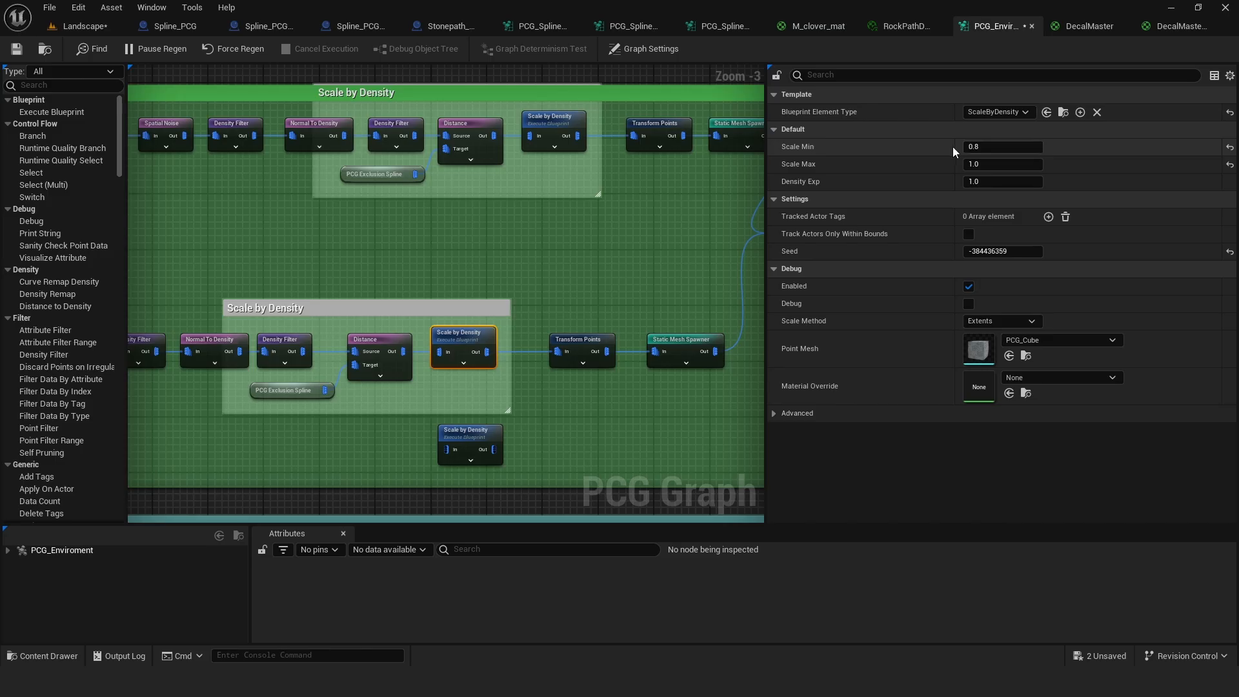
{"action": "right_click_drag", "start_coordinate": [515, 238], "coordinate": [484, 277]}
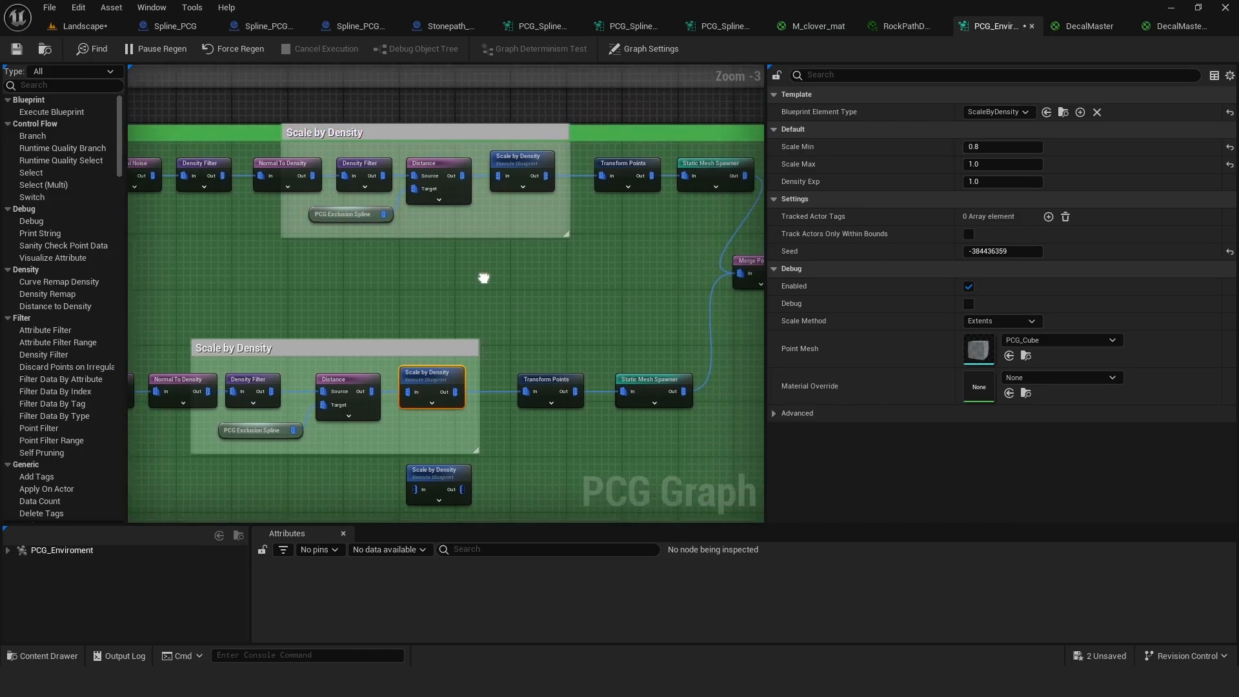
{"action": "right_click_drag", "start_coordinate": [391, 233], "coordinate": [556, 299]}
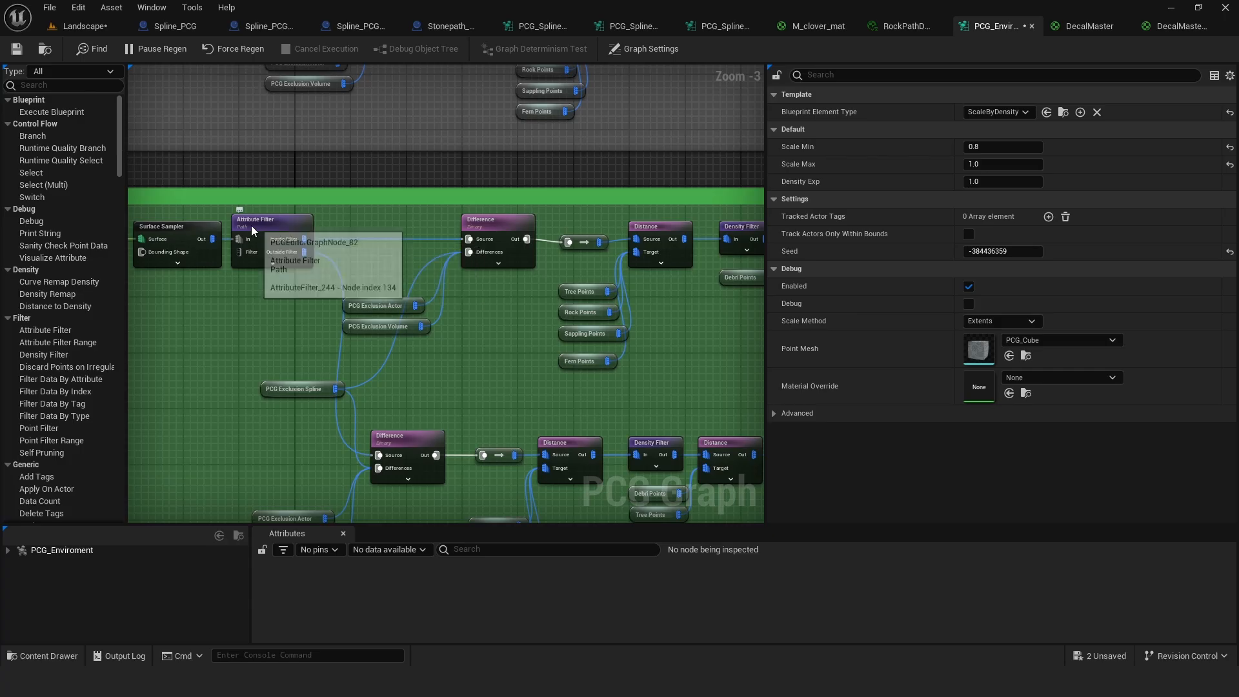
{"action": "right_click_drag", "start_coordinate": [365, 262], "coordinate": [133, 258]}
{"action": "right_click_drag", "start_coordinate": [563, 288], "coordinate": [221, 285]}
{"action": "right_click_drag", "start_coordinate": [475, 296], "coordinate": [355, 289]}
Step: Look over the grass scattered along the dirt path and its splines in the Landscape level
{"action": "left_click", "coordinate": [86, 27]}
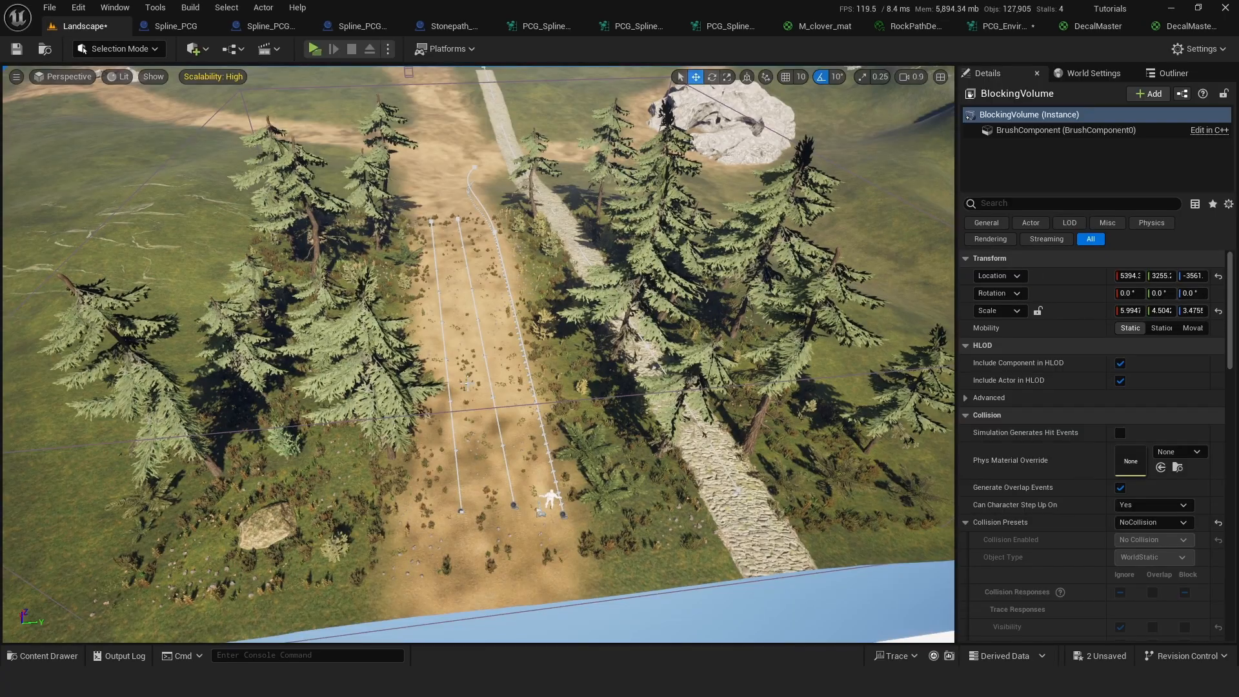
{"action": "right_click_drag", "start_coordinate": [468, 383], "coordinate": [466, 313]}
{"action": "key", "text": "w"}
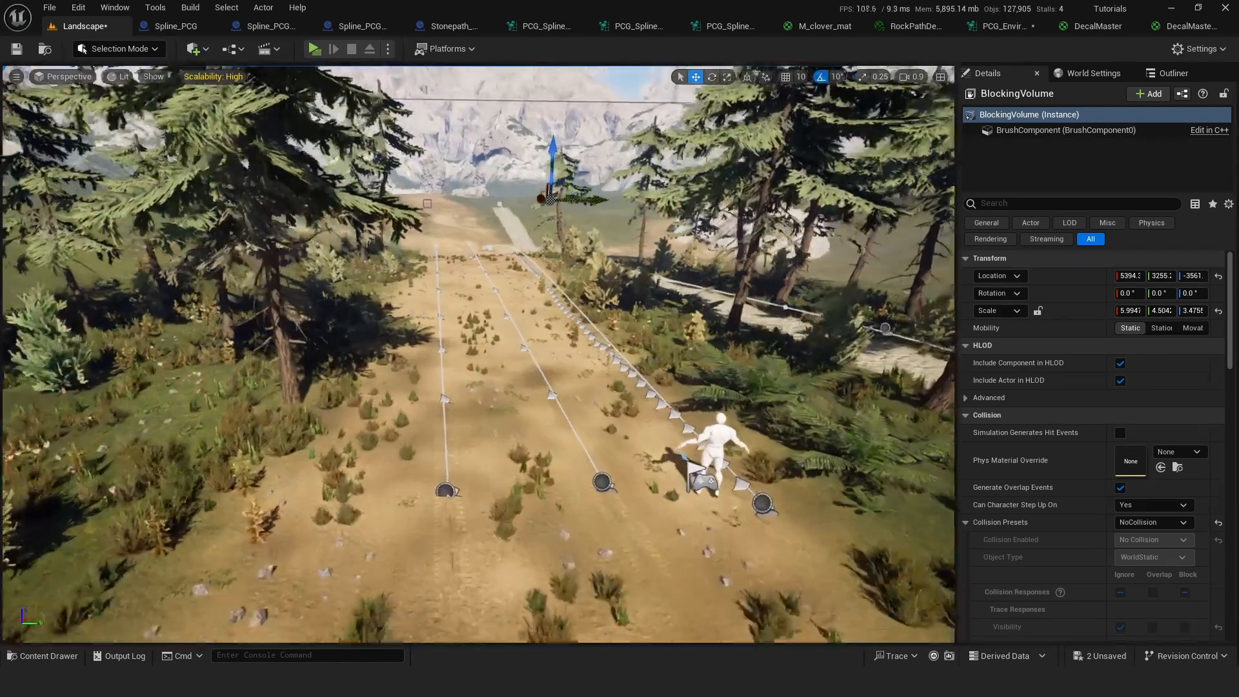
{"action": "right_click_drag", "start_coordinate": [269, 257], "coordinate": [269, 257]}
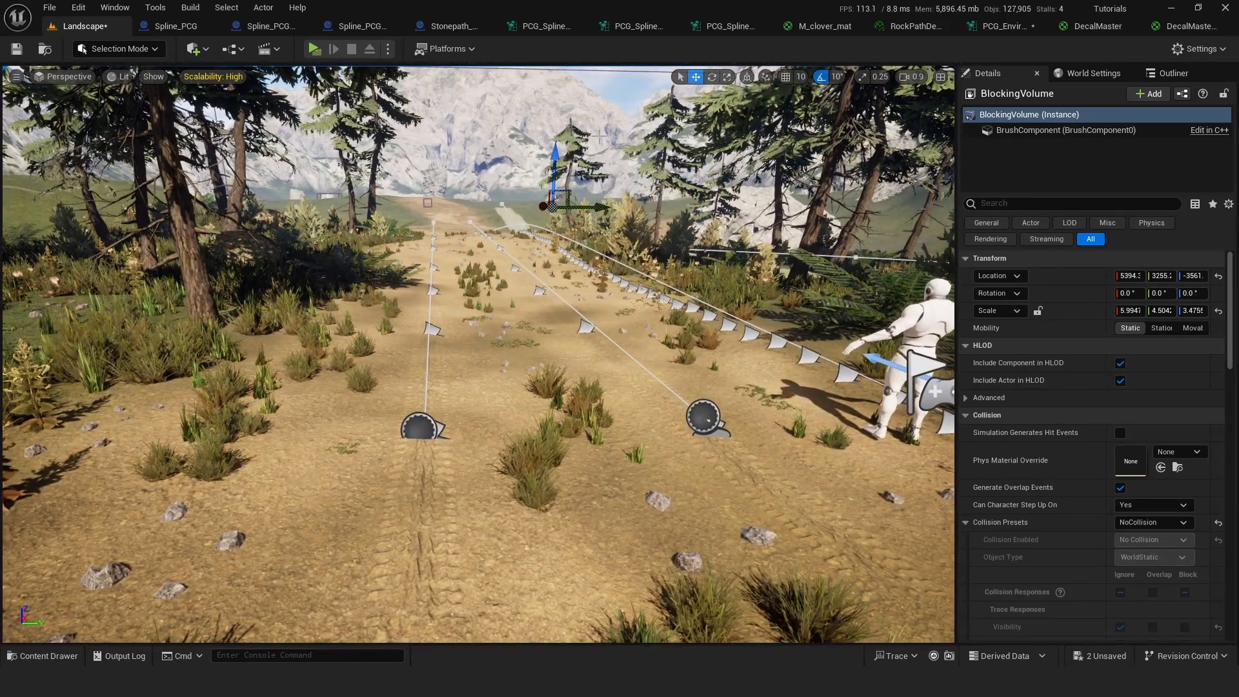
{"action": "right_click_drag", "start_coordinate": [559, 227], "coordinate": [508, 236]}
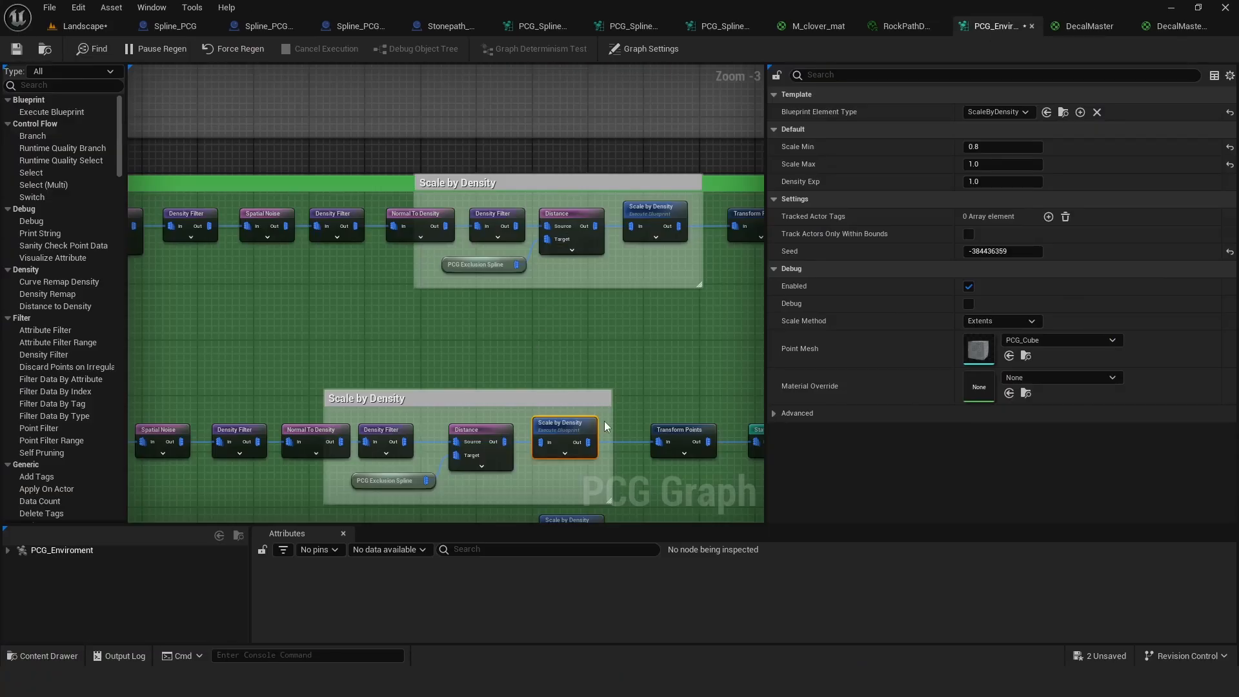
Step: Inspect the upper Grass Points branch's Scale by Density node and its Scale Min setting
{"action": "right_click_drag", "start_coordinate": [606, 426], "coordinate": [518, 374]}
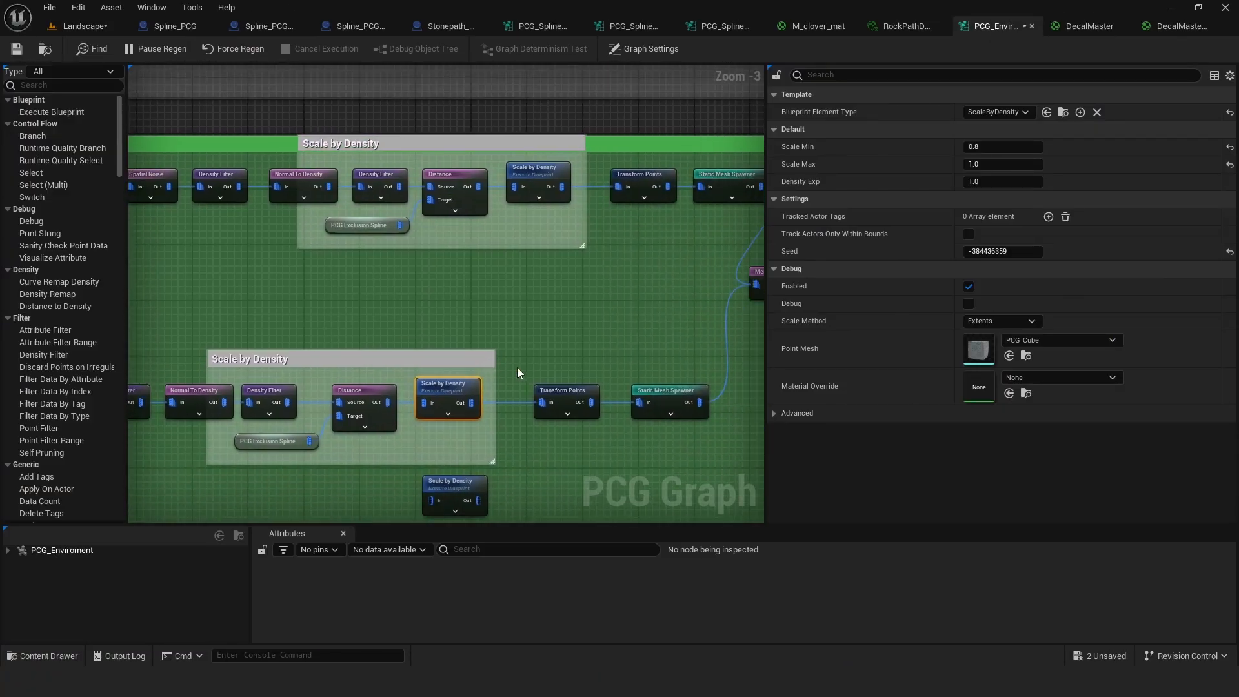
{"action": "left_click", "coordinate": [531, 171]}
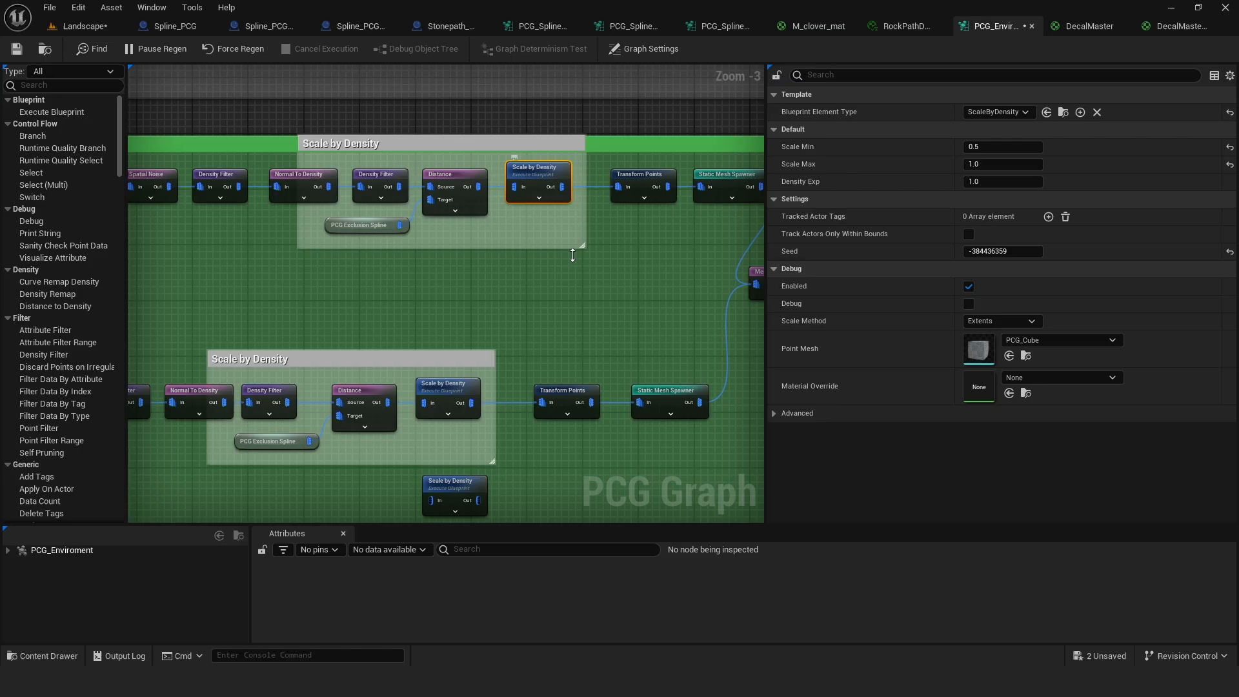
{"action": "left_click", "coordinate": [982, 147]}
Step: Delete the unconnected Scale by Density node below the lower group and save all changes
{"action": "right_click_drag", "start_coordinate": [537, 347], "coordinate": [505, 266]}
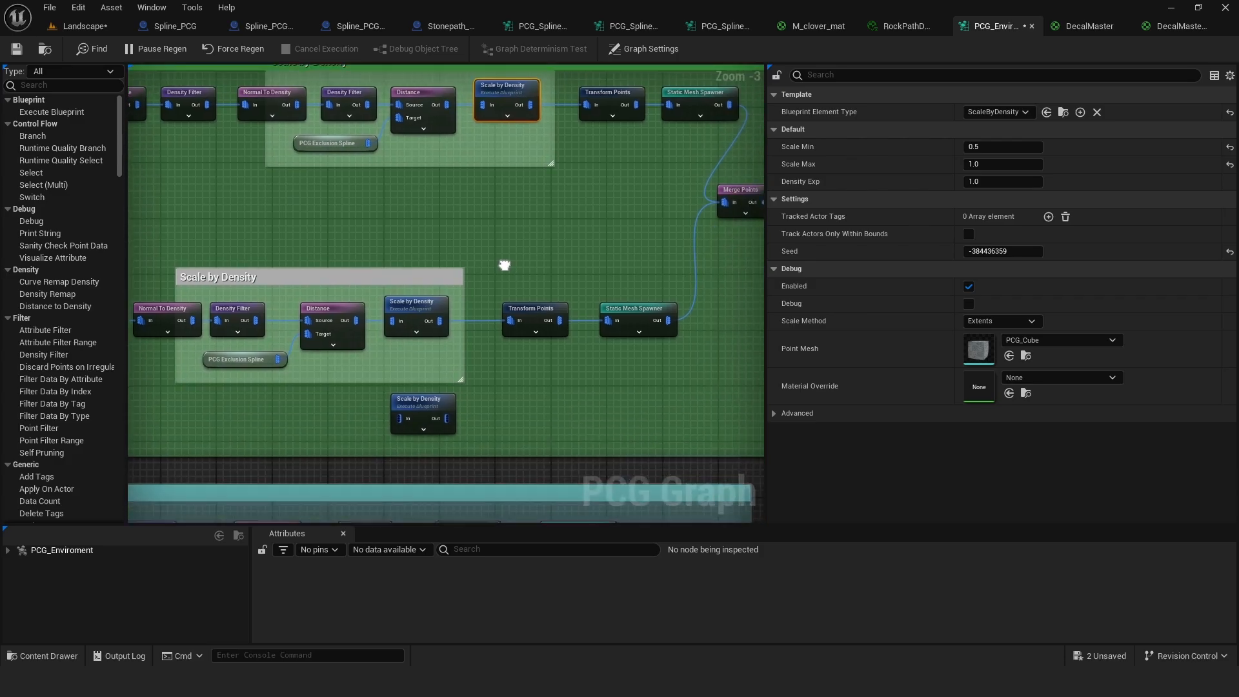
{"action": "left_click", "coordinate": [411, 415]}
{"action": "left_click", "coordinate": [565, 403]}
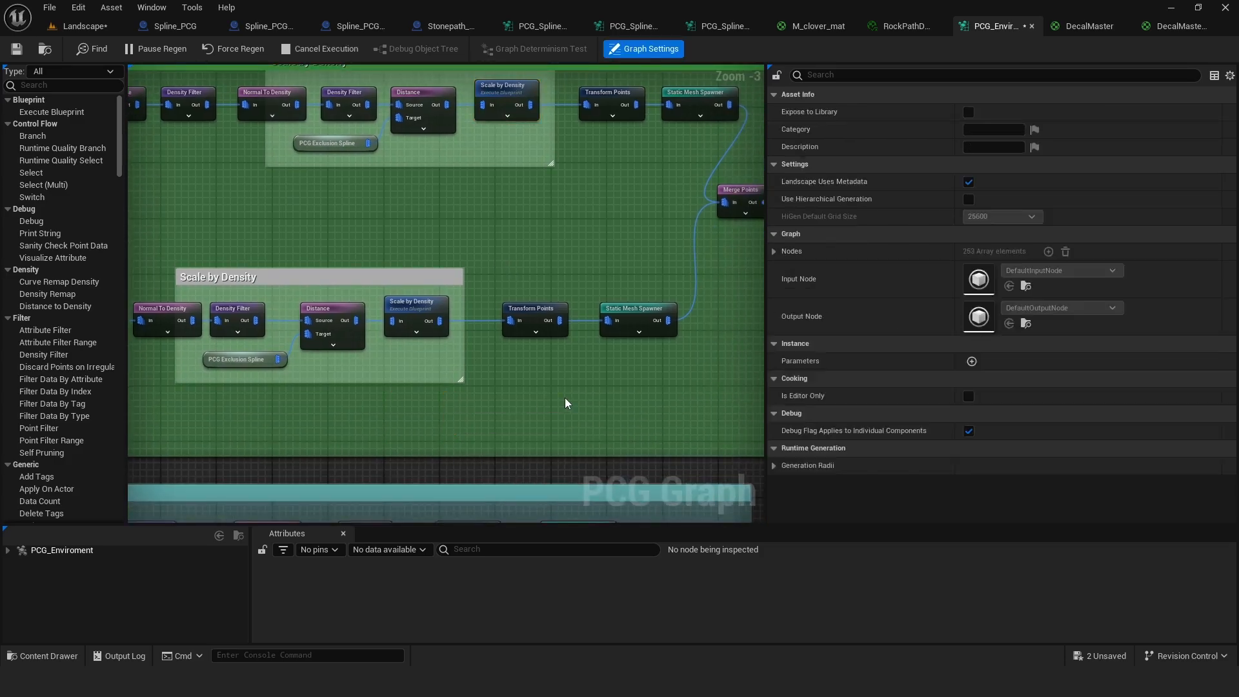
{"action": "left_click", "coordinate": [49, 7]}
{"action": "left_click", "coordinate": [71, 89]}
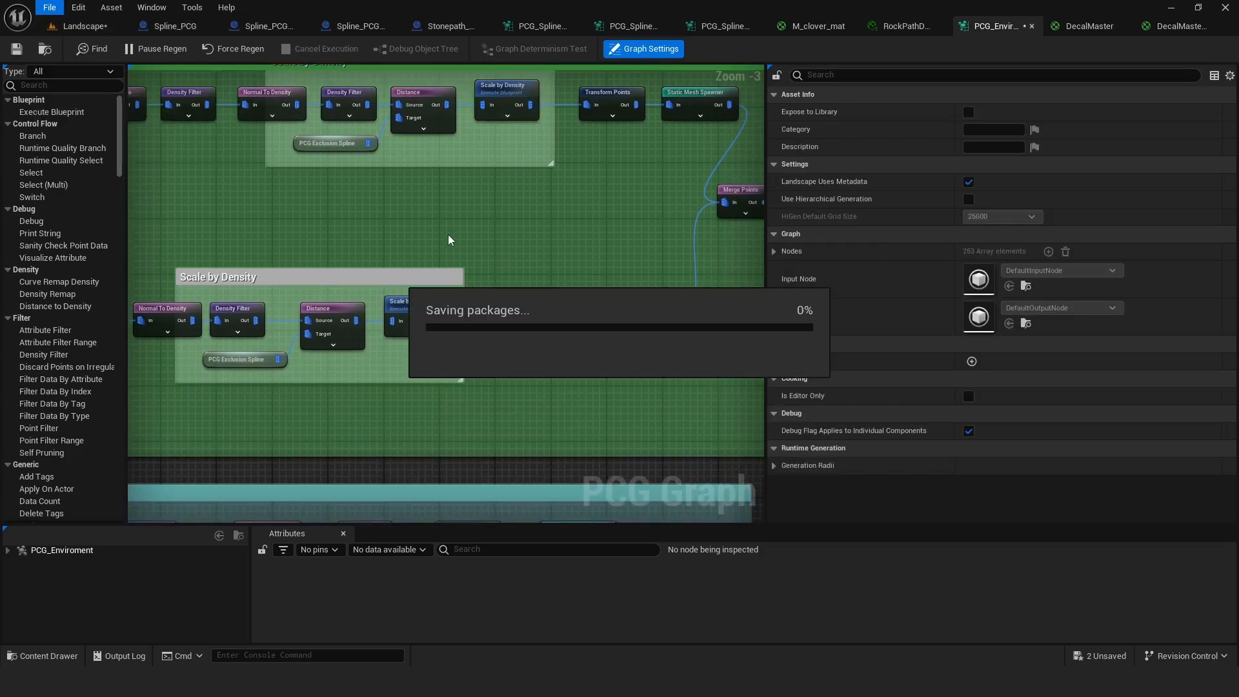
Step: Examine the lower branch's Scale by Density node and PCG Exclusion Spline, and the upper branch's Transform Points settings
{"action": "scroll", "coordinate": [581, 231], "scroll_direction": "down", "scroll_amount": 3}
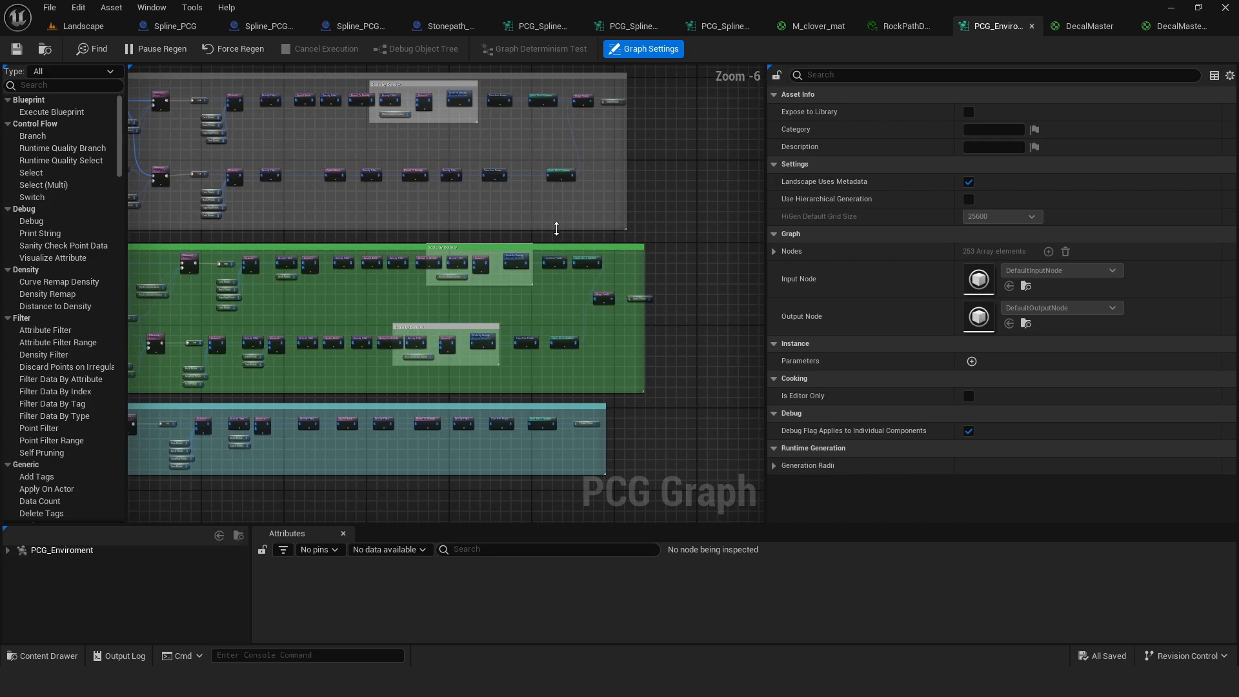
{"action": "scroll", "coordinate": [498, 313], "scroll_direction": "up", "scroll_amount": 2}
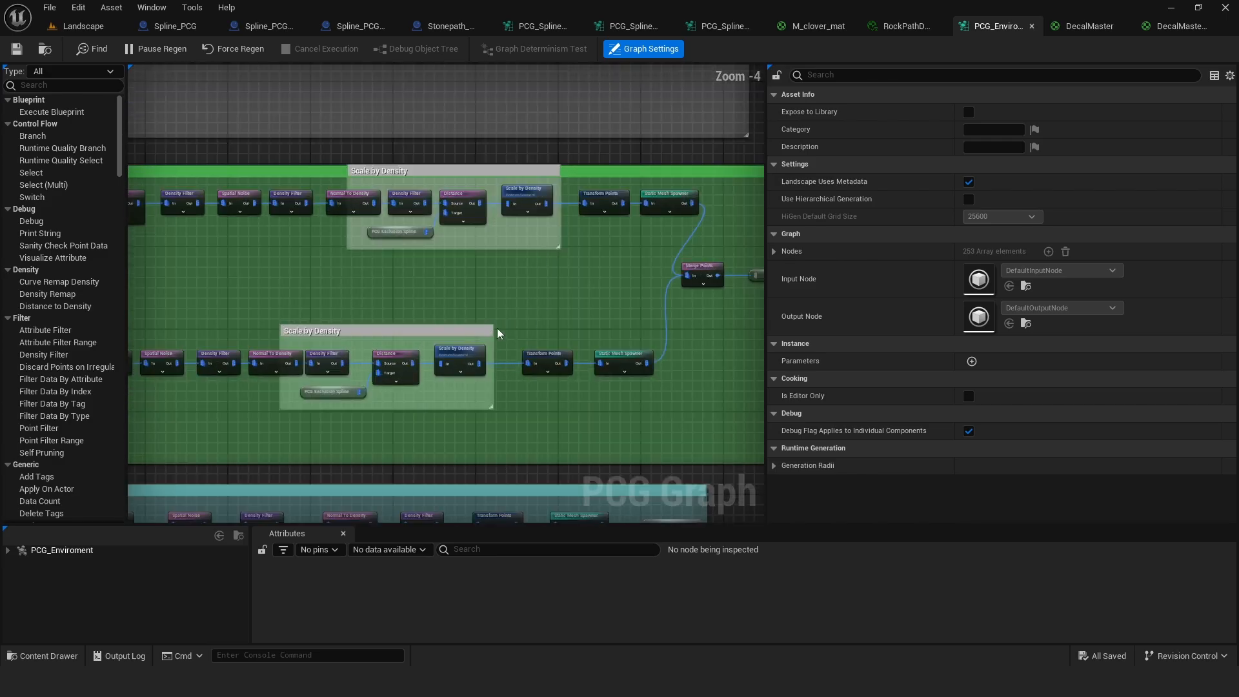
{"action": "right_click_drag", "start_coordinate": [501, 330], "coordinate": [517, 297]}
{"action": "scroll", "coordinate": [520, 300], "scroll_direction": "up", "scroll_amount": 1}
{"action": "right_click_drag", "start_coordinate": [480, 253], "coordinate": [510, 249]}
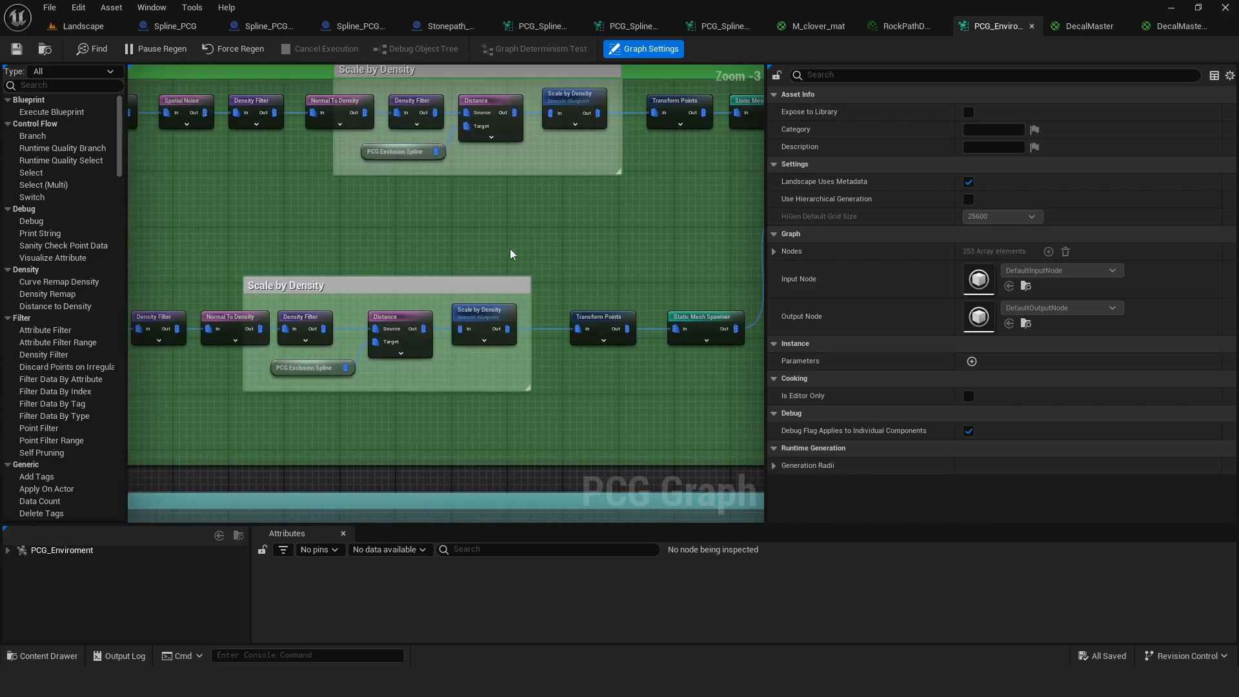
{"action": "left_click", "coordinate": [479, 315]}
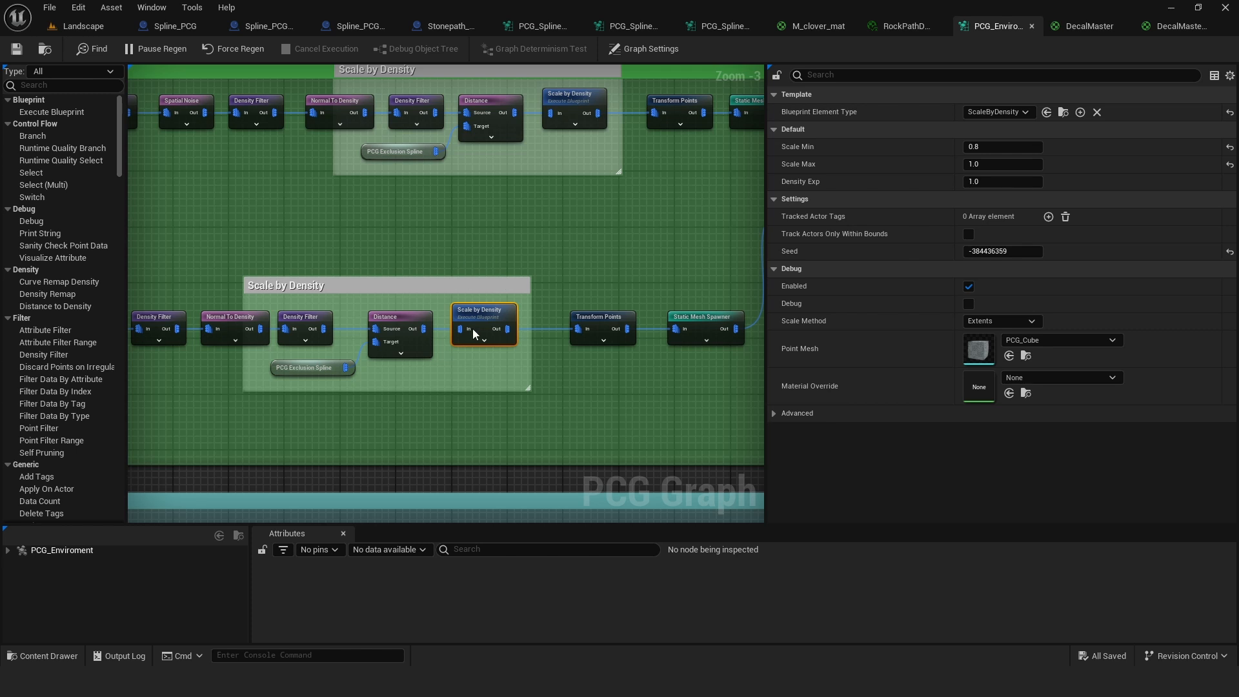
{"action": "left_click", "coordinate": [296, 370]}
{"action": "right_click_drag", "start_coordinate": [581, 243], "coordinate": [469, 282]}
{"action": "scroll", "coordinate": [387, 257], "scroll_direction": "down", "scroll_amount": 1}
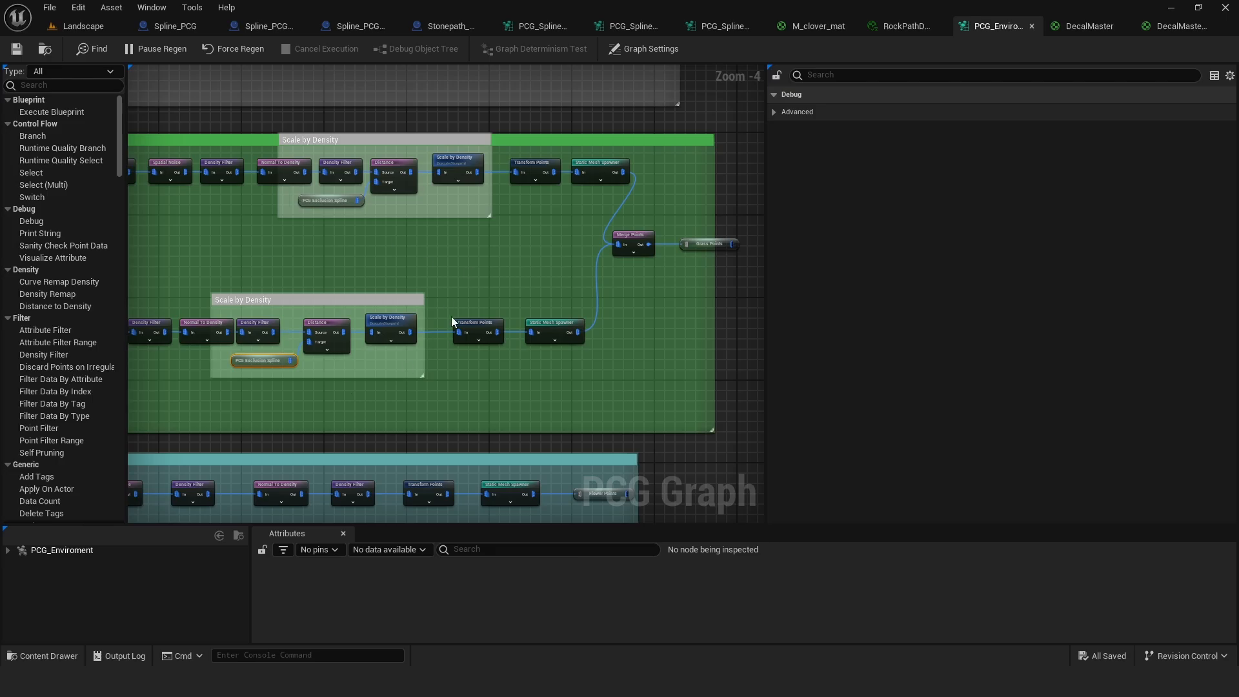
{"action": "left_click", "coordinate": [534, 171]}
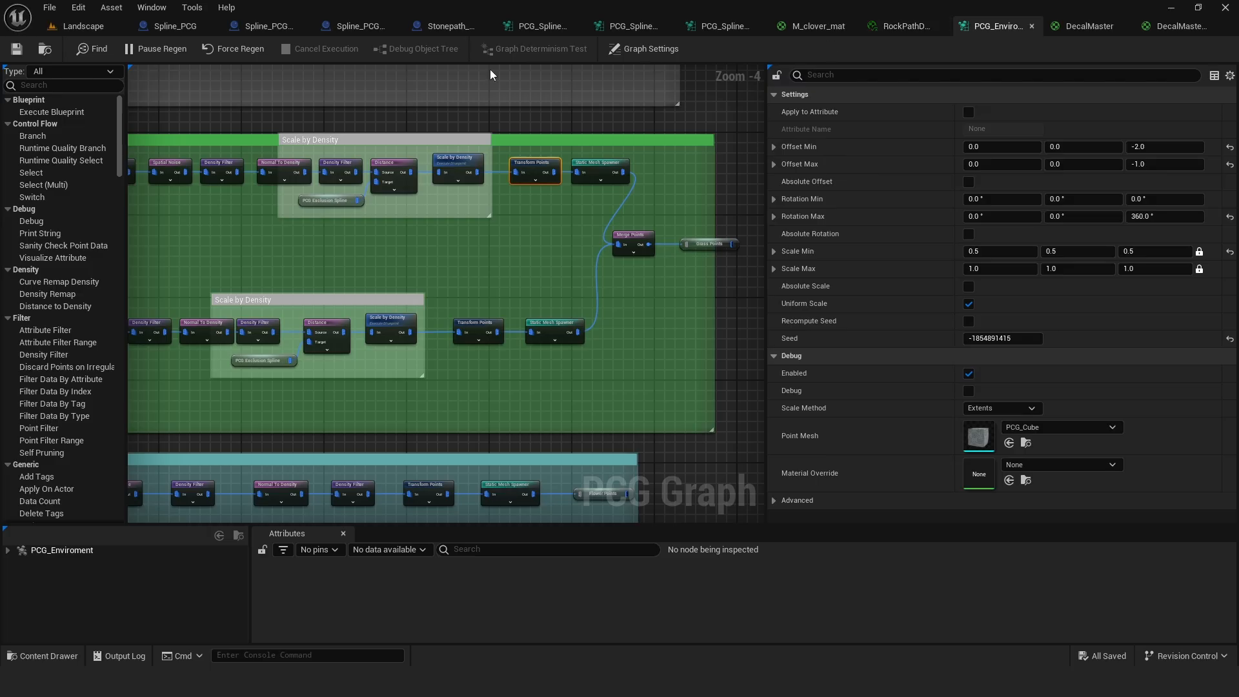
Step: Detach the RockPathDecal material instance into its own window over the stone path in the Landscape level
{"action": "left_click", "coordinate": [84, 26]}
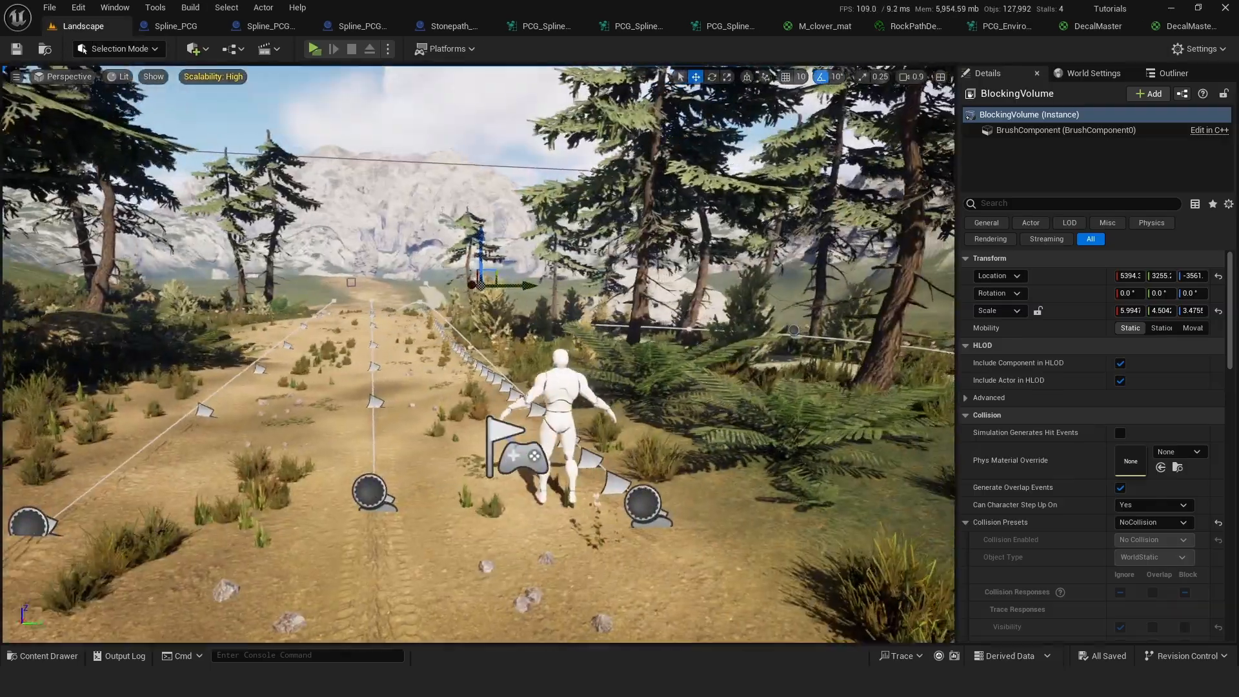
{"action": "right_click_drag", "start_coordinate": [478, 354], "coordinate": [480, 458]}
{"action": "left_click", "coordinate": [903, 26]}
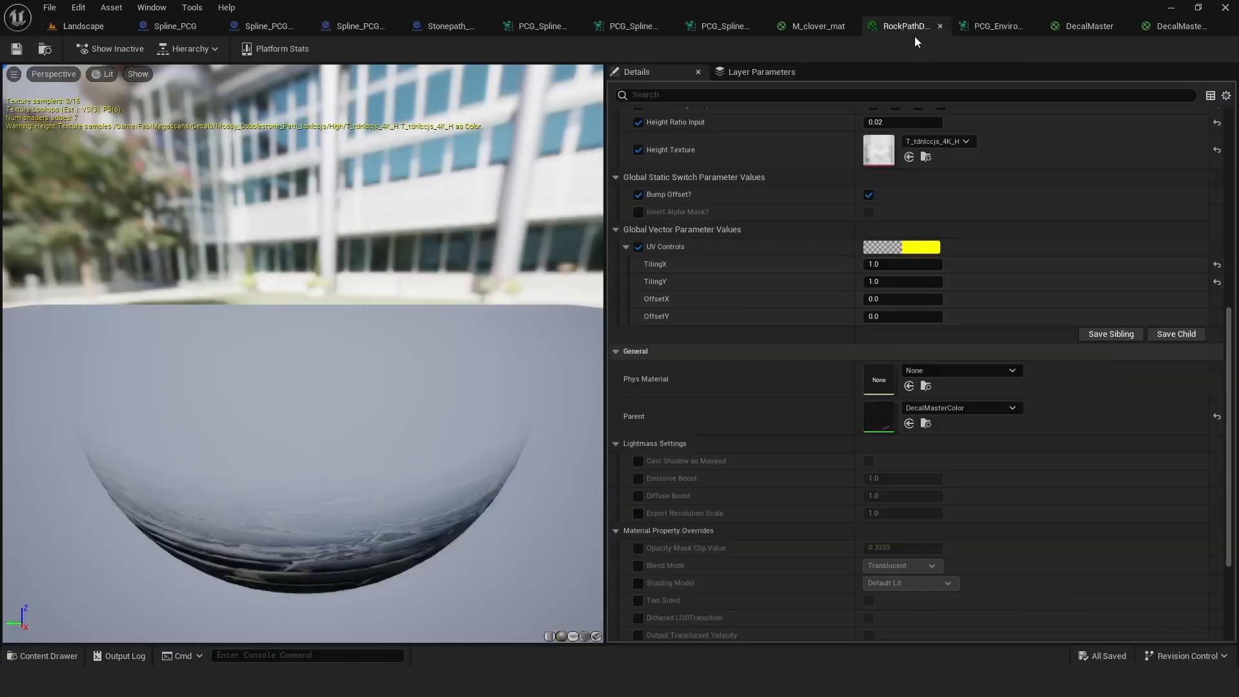
{"action": "left_click_drag", "start_coordinate": [916, 31], "coordinate": [597, 153]}
{"action": "left_click", "coordinate": [83, 26]}
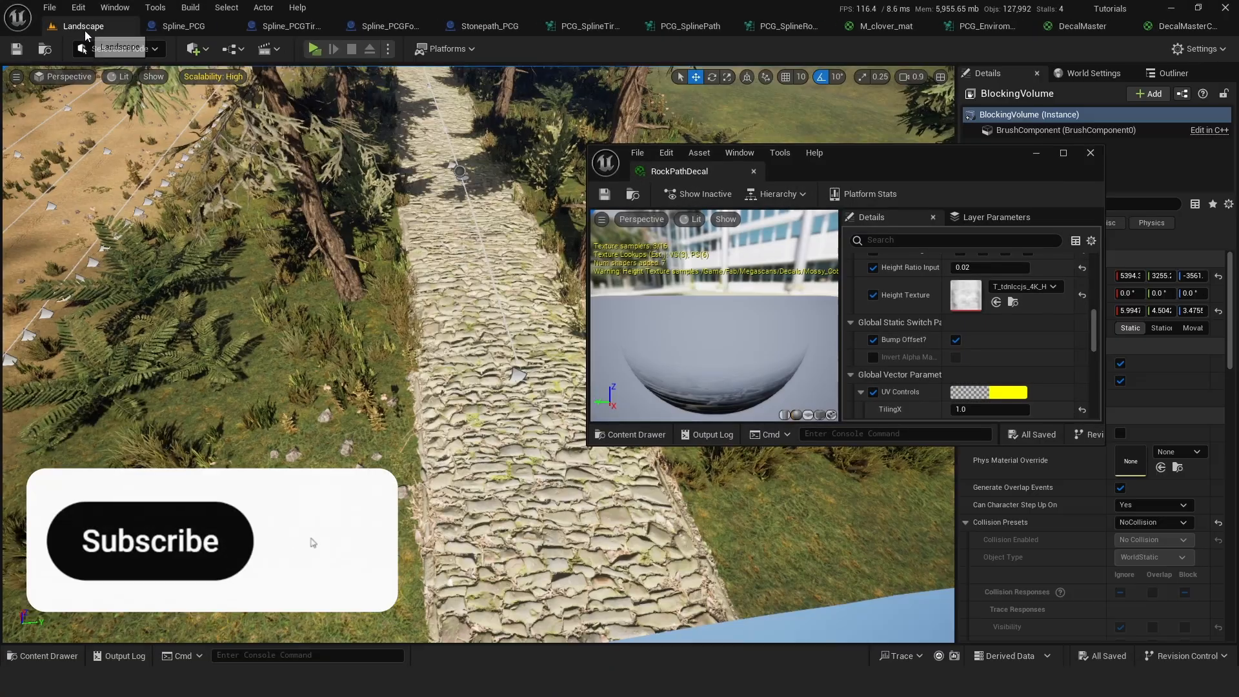
Step: Darken RockPathDecal's BaseColor Tint to a grey with value 0.21875, and save and close the material instance
{"action": "scroll", "coordinate": [931, 335], "scroll_direction": "up", "scroll_amount": 5}
{"action": "scroll", "coordinate": [931, 337], "scroll_direction": "up", "scroll_amount": 5}
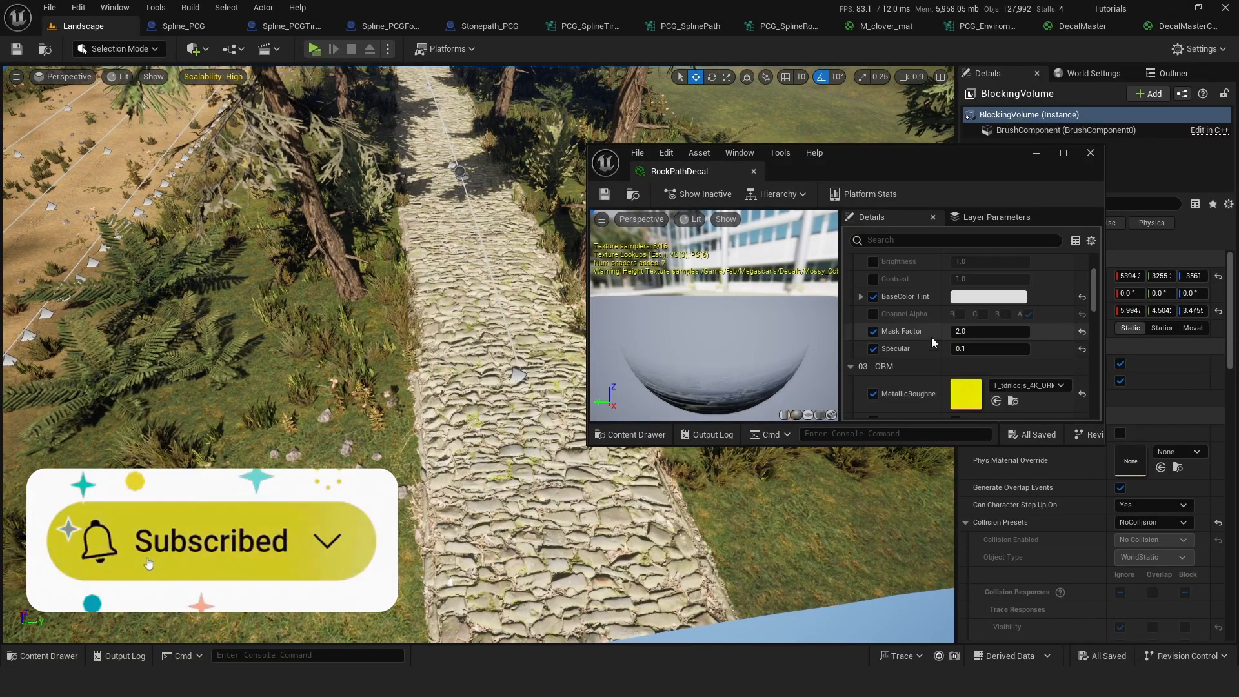
{"action": "left_click", "coordinate": [984, 359]}
{"action": "left_click_drag", "start_coordinate": [882, 421], "coordinate": [882, 468]}
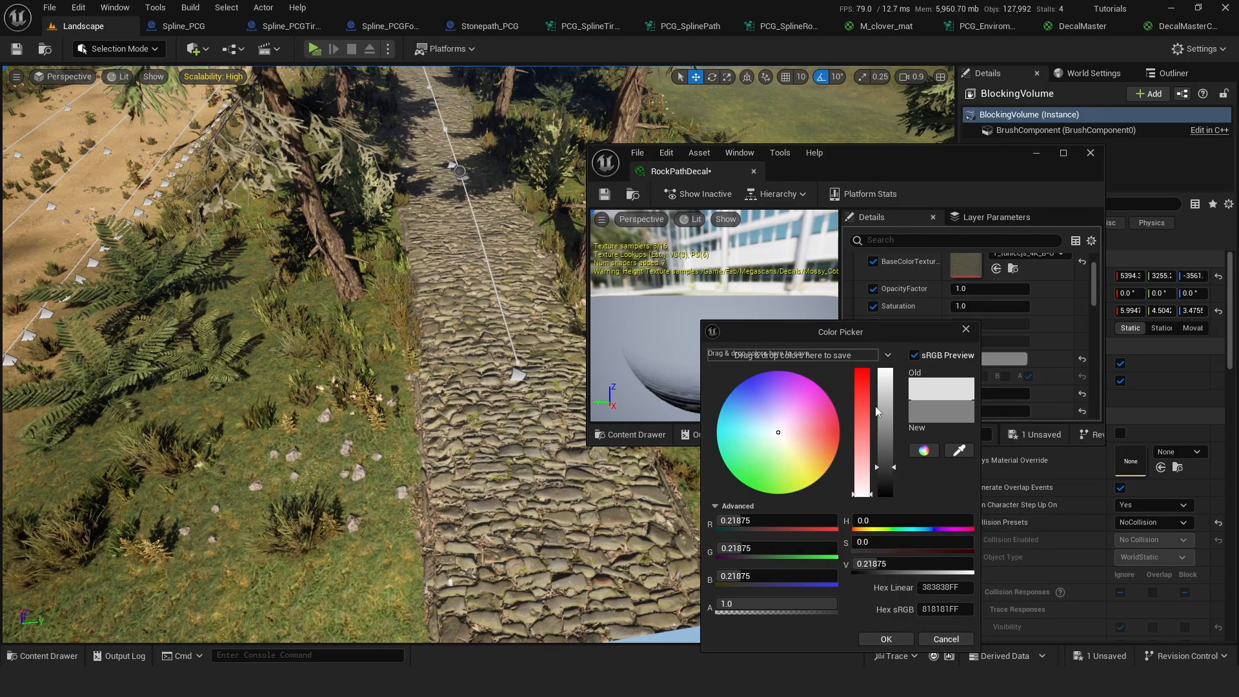
{"action": "left_click", "coordinate": [881, 639]}
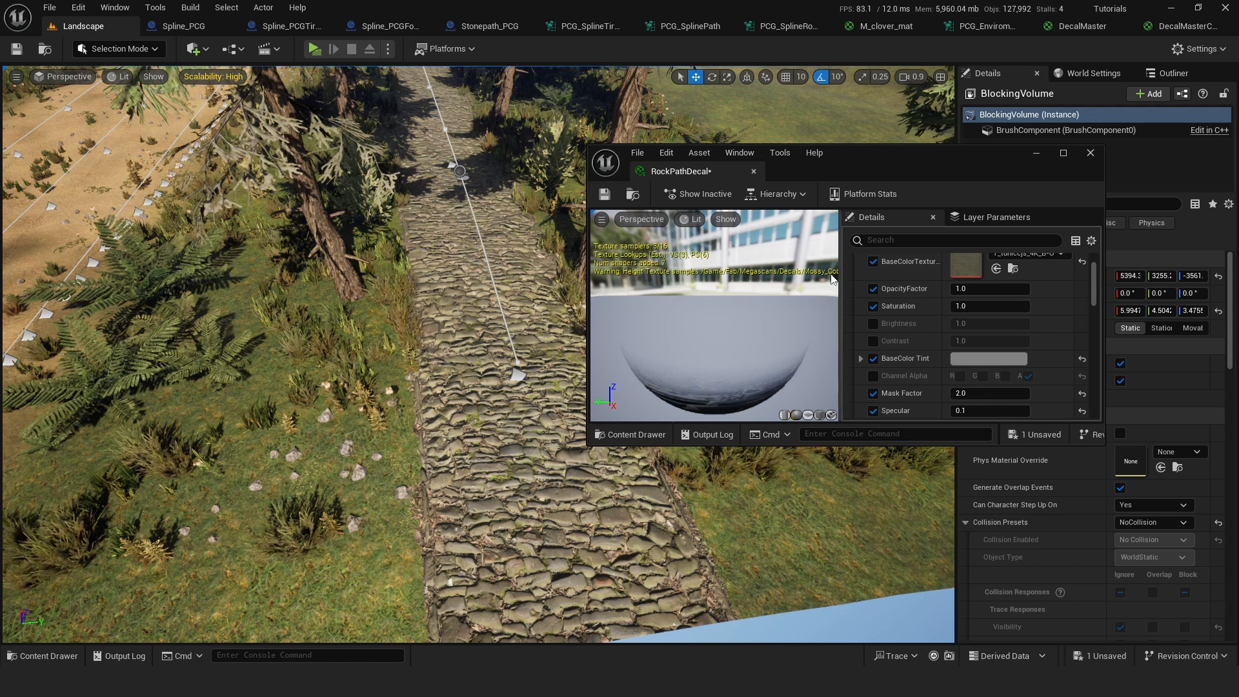
{"action": "left_click", "coordinate": [604, 195]}
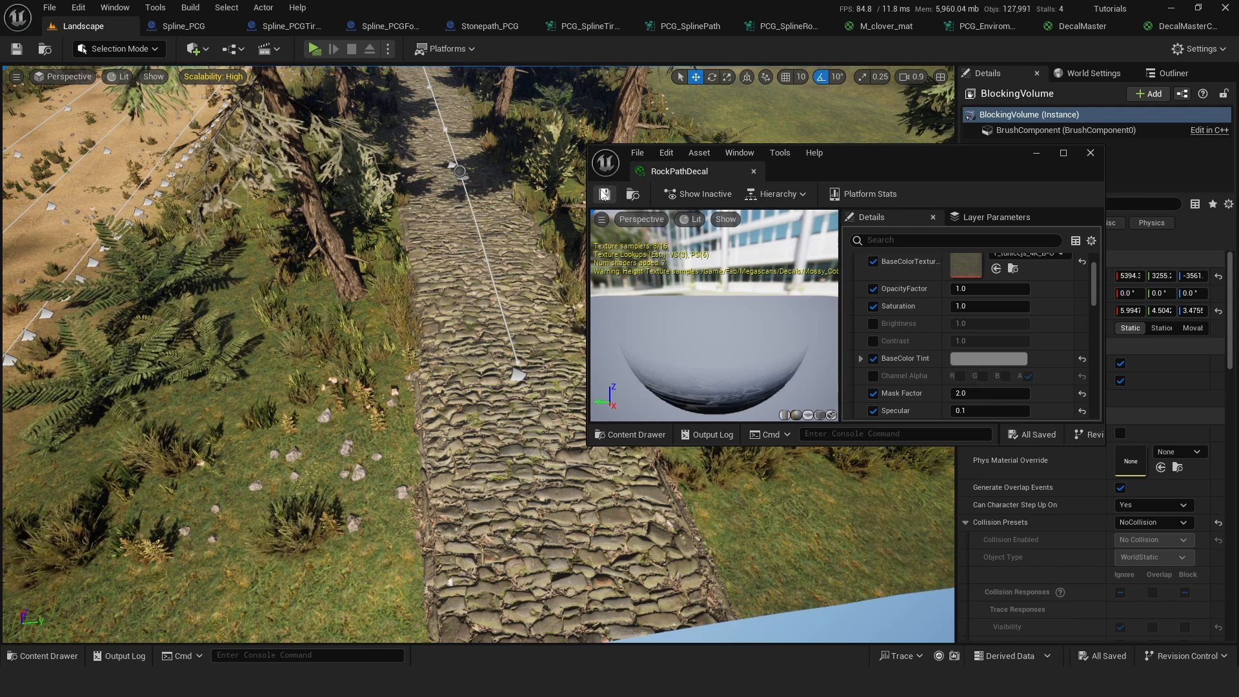
{"action": "left_click", "coordinate": [754, 172]}
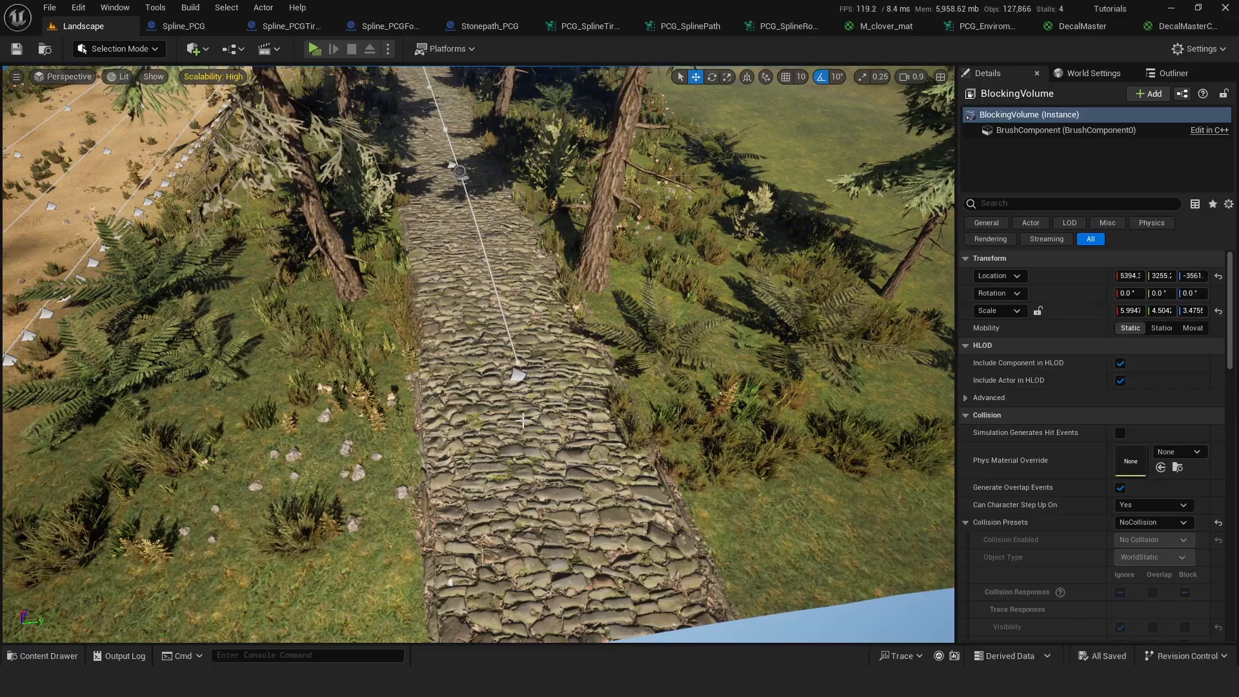
Step: Look over the darkened stone path from several angles in the Landscape level
{"action": "right_click_drag", "start_coordinate": [523, 421], "coordinate": [512, 387]}
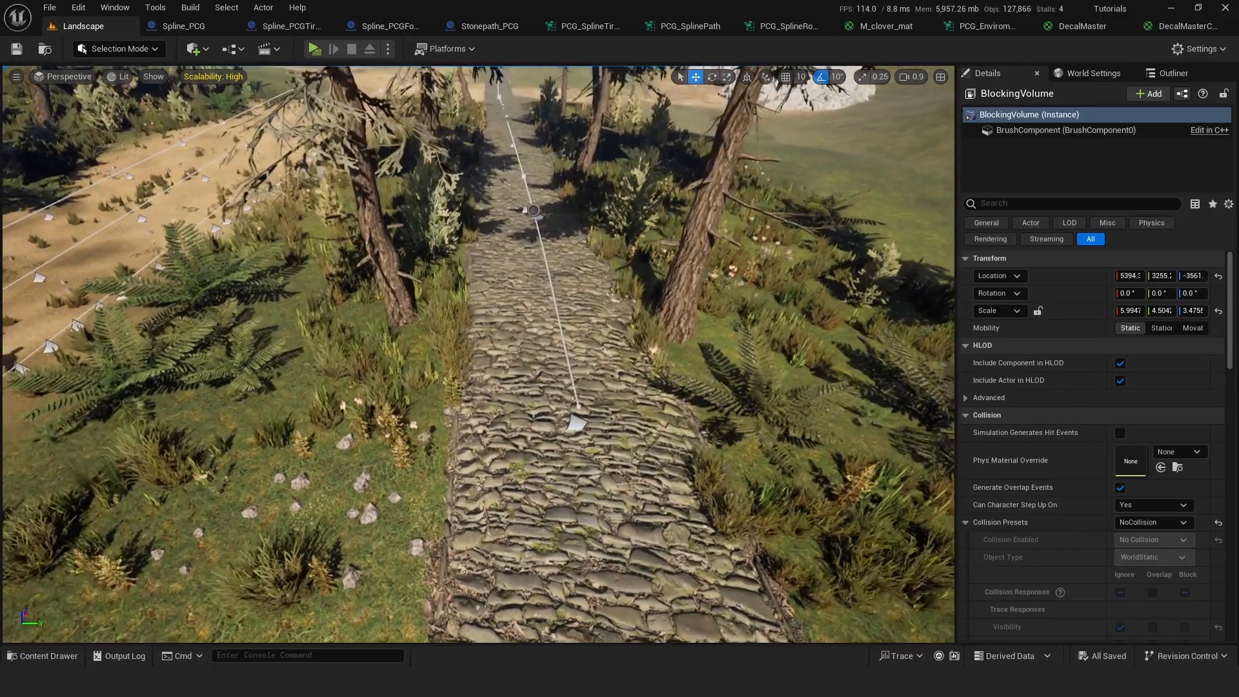
{"action": "key", "text": "s"}
{"action": "right_click_drag", "start_coordinate": [493, 225], "coordinate": [493, 226]}
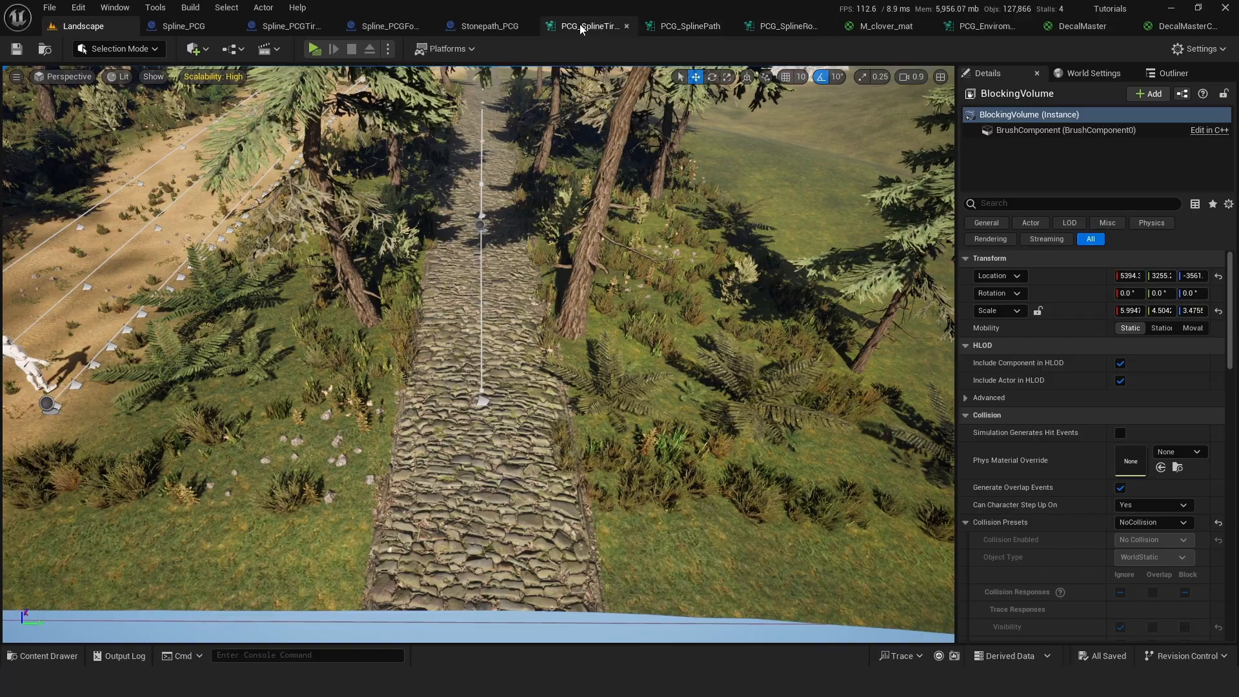
Step: Examine the scale settings of the tire track and foot path Transform Points nodes in the PCG_Enviroment graph's Exclusion Actors group
{"action": "left_click", "coordinate": [998, 27]}
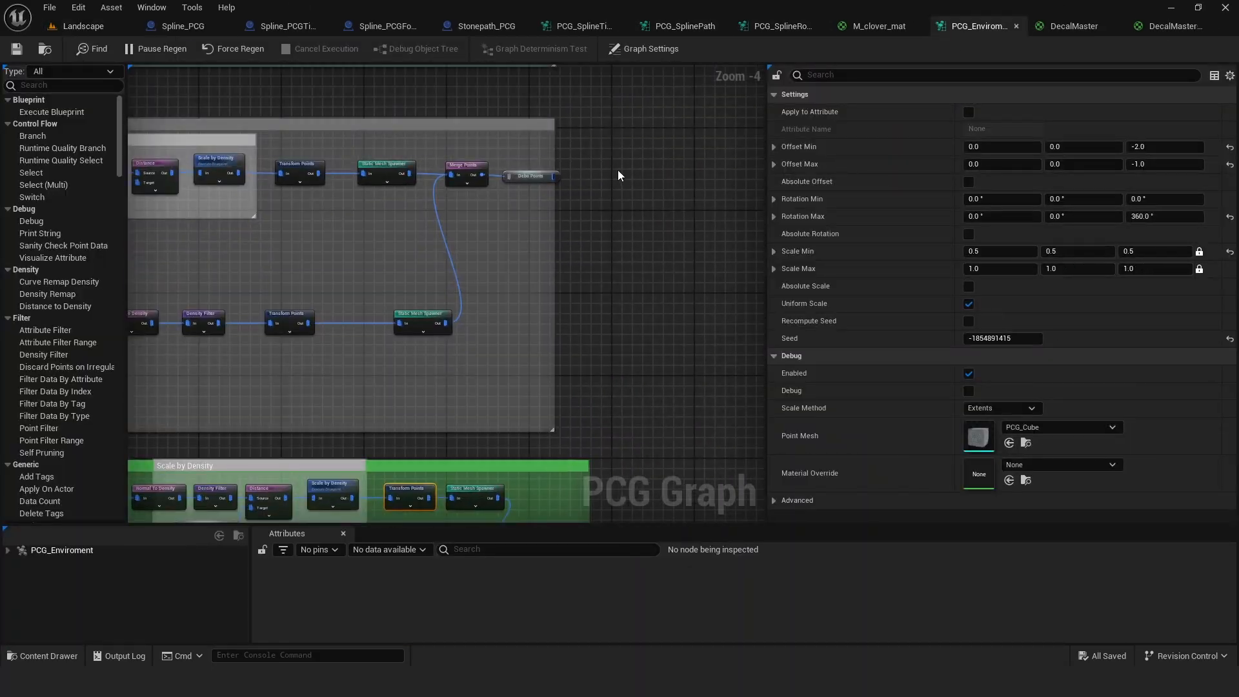
{"action": "right_click_drag", "start_coordinate": [618, 176], "coordinate": [447, 221]}
{"action": "right_click_drag", "start_coordinate": [414, 269], "coordinate": [565, 277]}
{"action": "scroll", "coordinate": [555, 280], "scroll_direction": "up", "scroll_amount": 3}
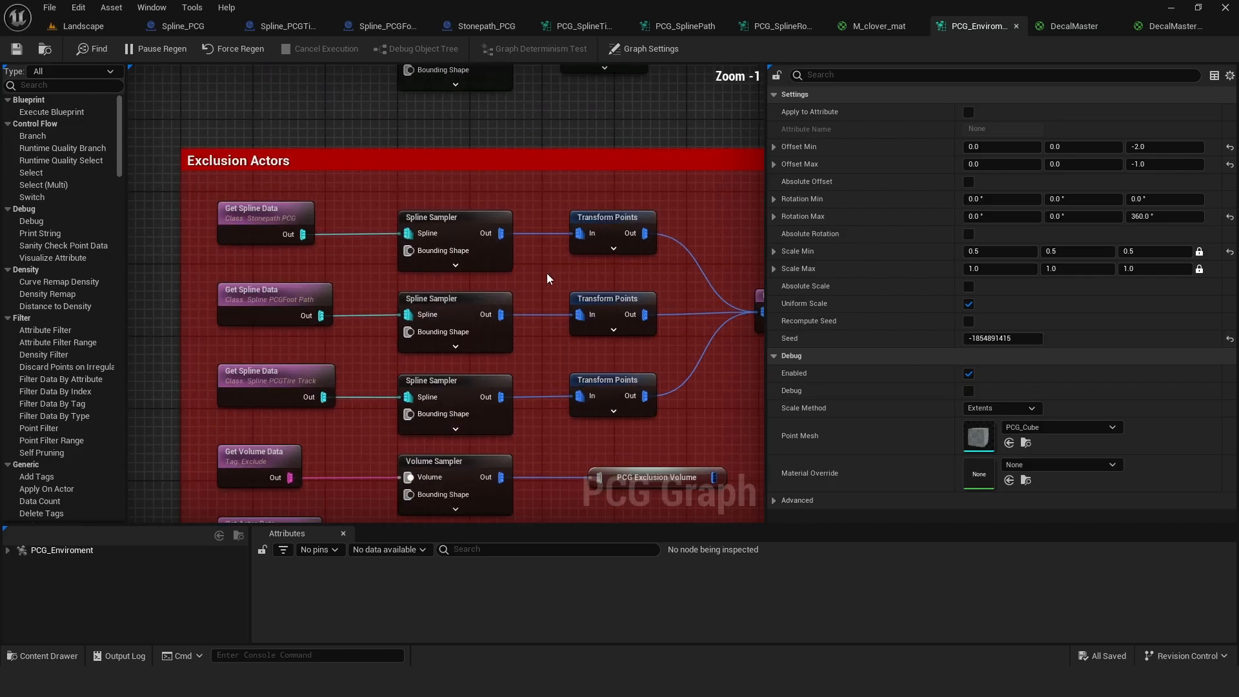
{"action": "left_click", "coordinate": [571, 348]}
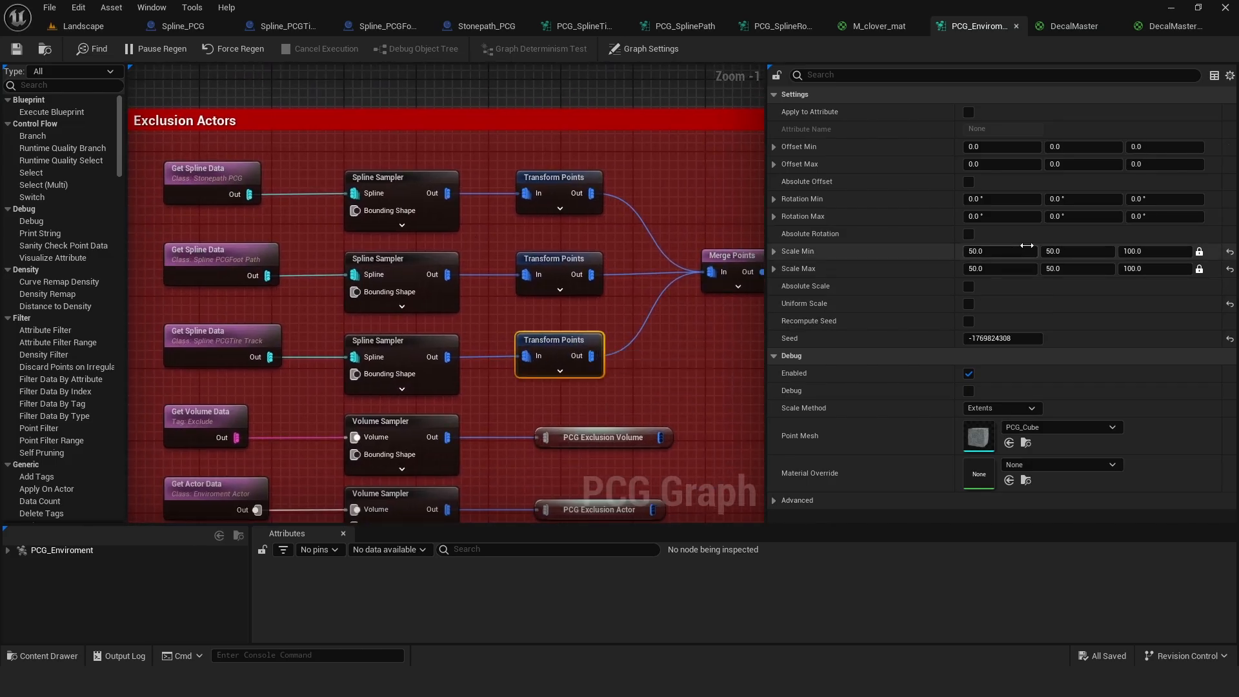
{"action": "left_click", "coordinate": [546, 261]}
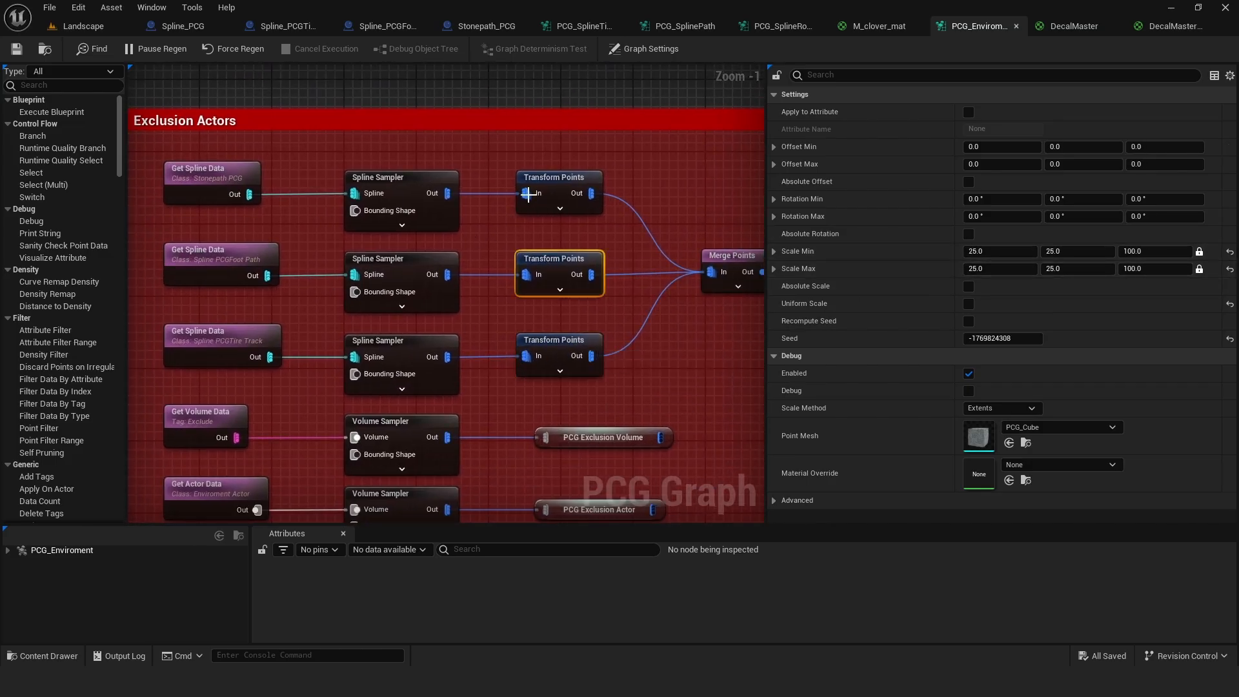
Step: Inspect the Stonepath exclusion Transform Points with debug display in the Landscape level, turn its debug off, and save
{"action": "left_click", "coordinate": [563, 188]}
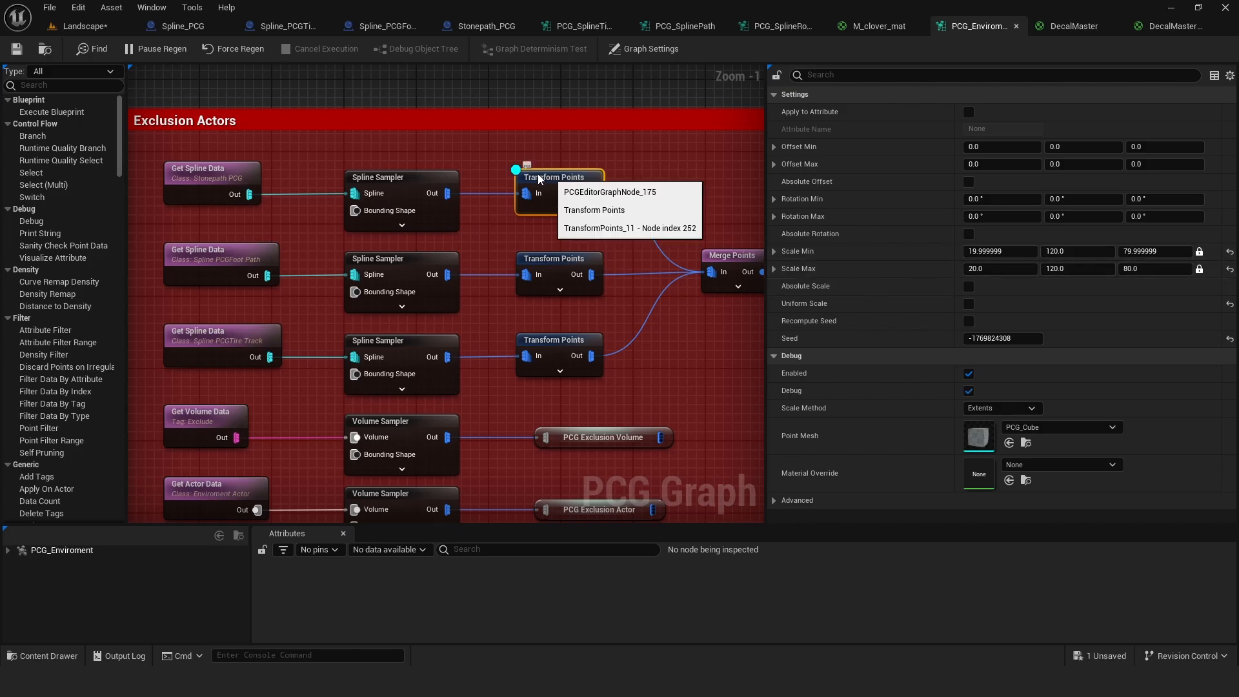
{"action": "left_click", "coordinate": [83, 26]}
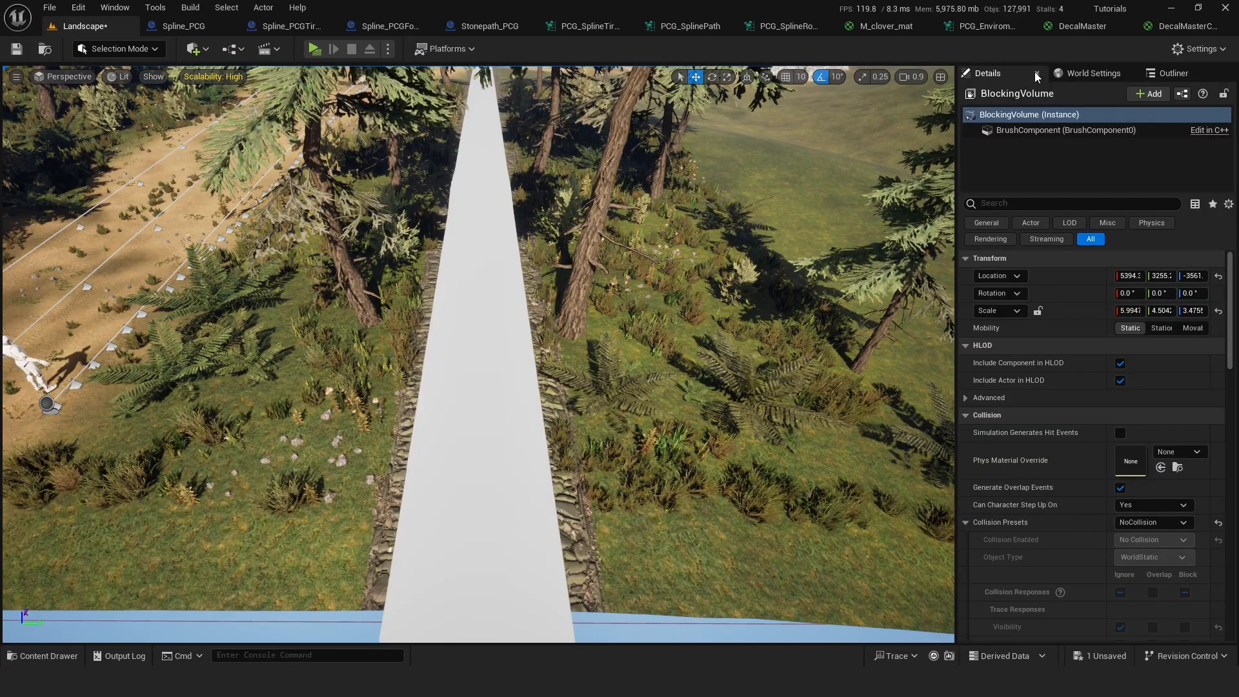
{"action": "left_click", "coordinate": [975, 26]}
{"action": "key", "text": "d"}
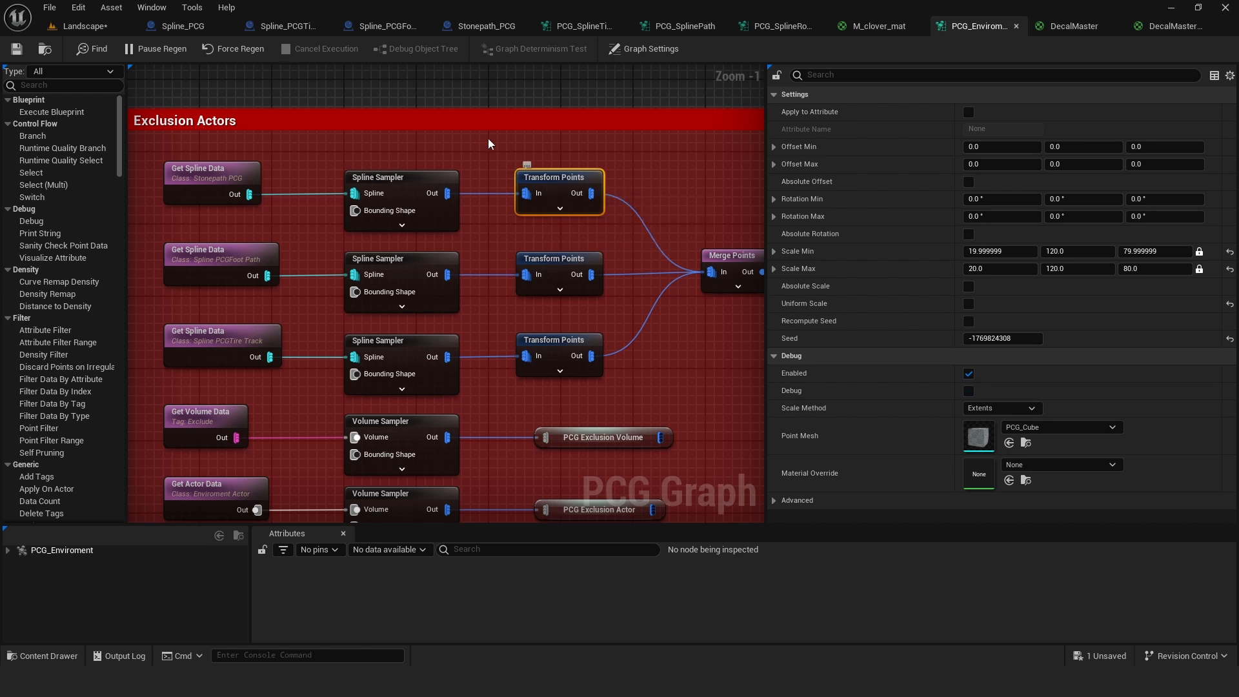
{"action": "left_click", "coordinate": [50, 7]}
{"action": "left_click", "coordinate": [77, 99]}
Step: Examine the PCG_SplineRockpath graph, its disconnected lower nodes and the upper branch's Spline Sampler, and save
{"action": "left_click", "coordinate": [472, 27]}
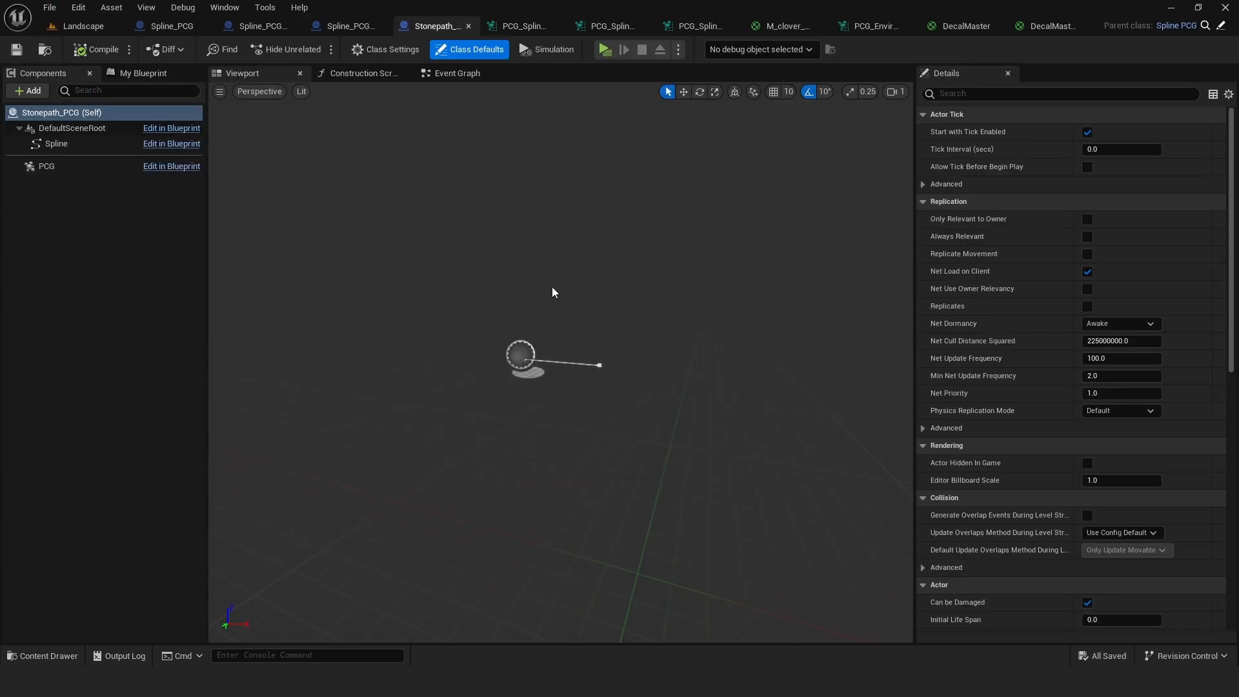
{"action": "left_click", "coordinate": [695, 27]}
{"action": "right_click_drag", "start_coordinate": [488, 152], "coordinate": [548, 166]}
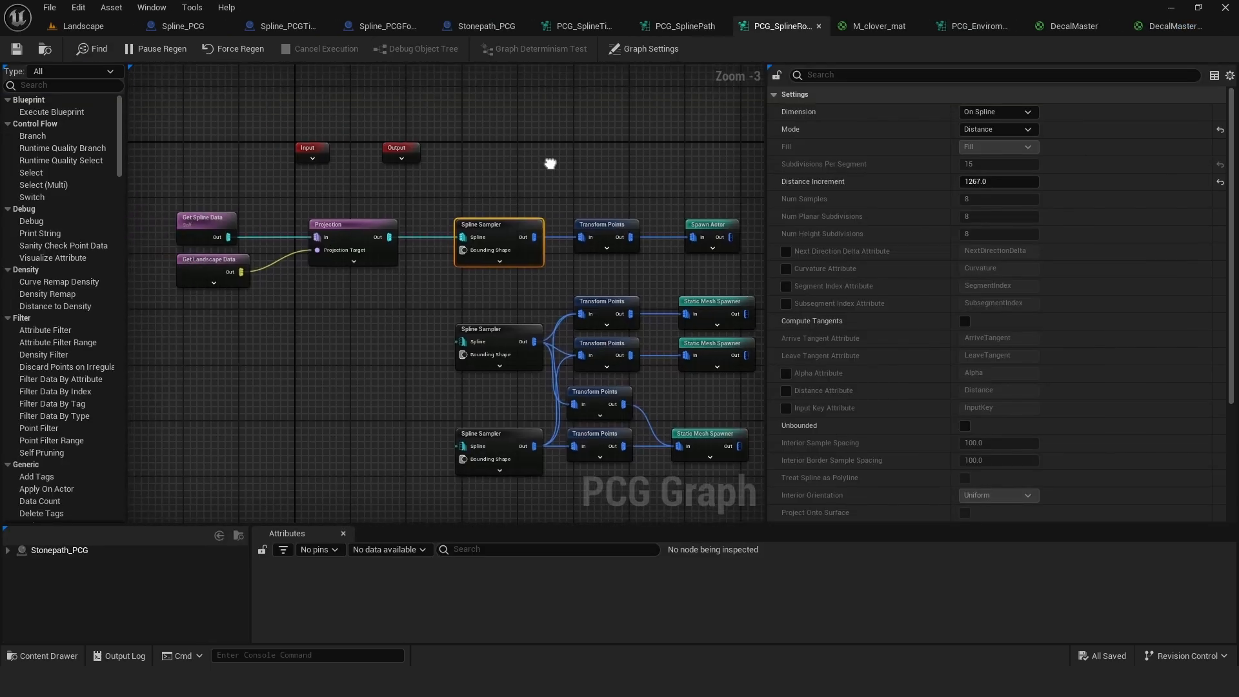
{"action": "scroll", "coordinate": [548, 171], "scroll_direction": "down", "scroll_amount": 1}
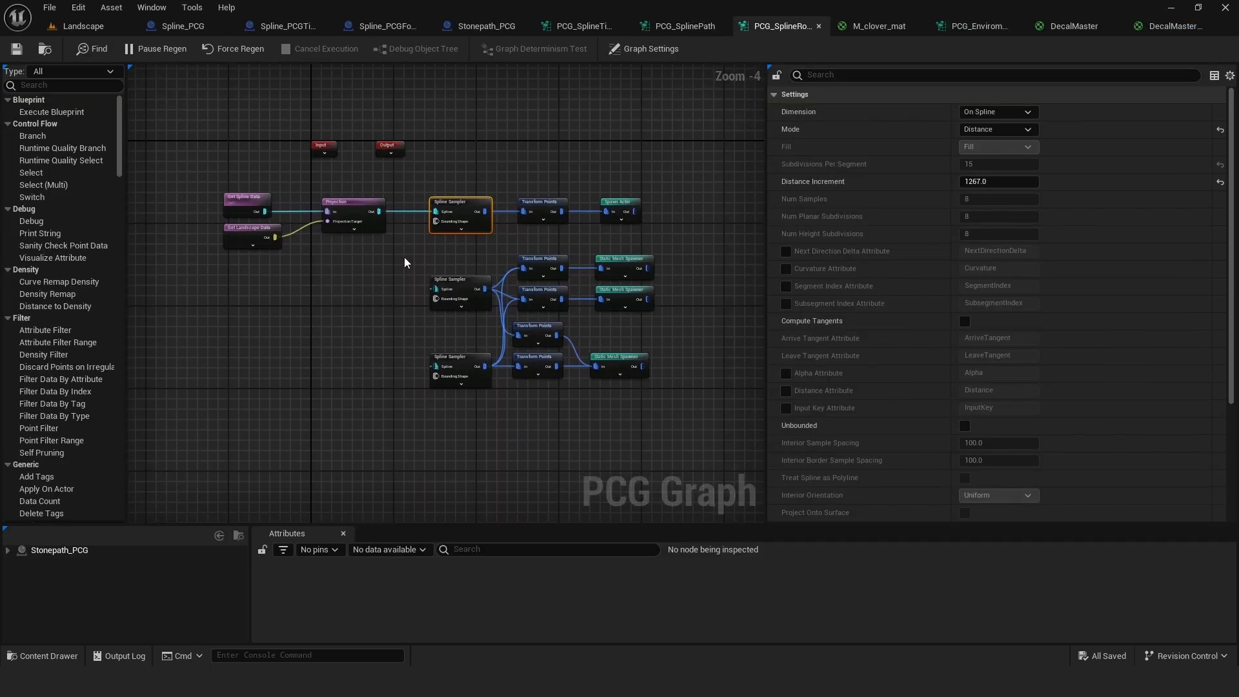
{"action": "left_click_drag", "start_coordinate": [443, 270], "coordinate": [442, 463]}
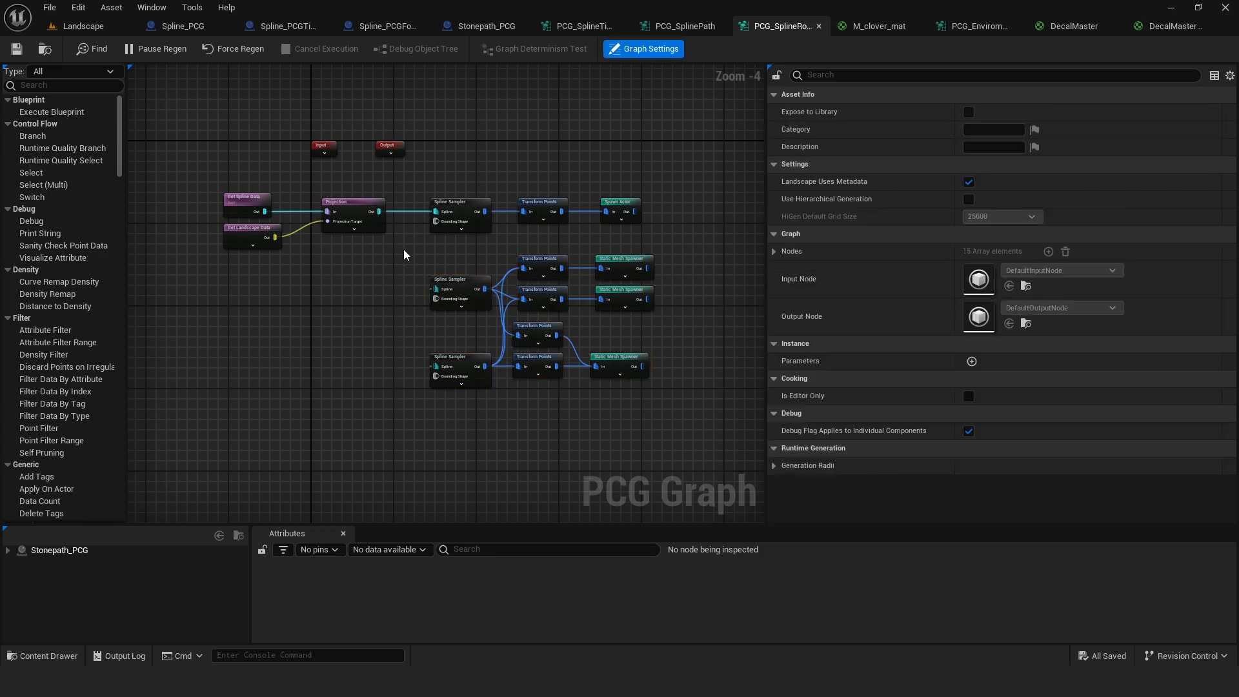
{"action": "left_click_drag", "start_coordinate": [404, 250], "coordinate": [659, 406]}
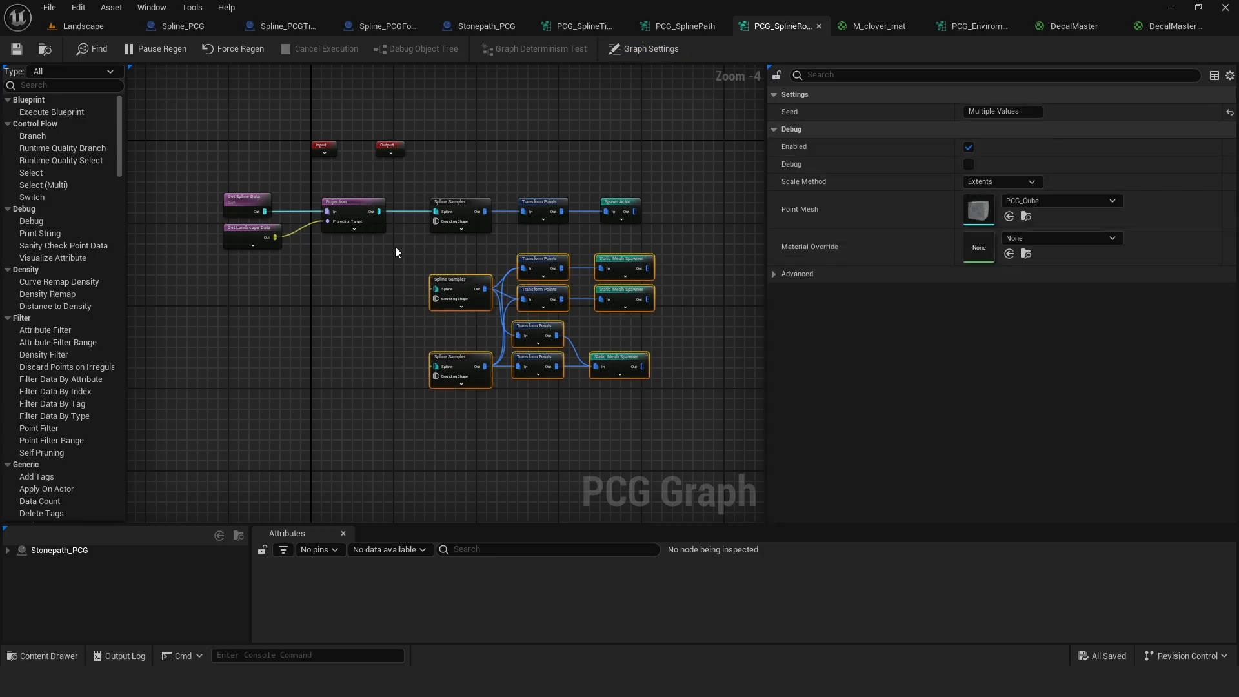
{"action": "right_click_drag", "start_coordinate": [377, 175], "coordinate": [346, 216]}
{"action": "left_click", "coordinate": [429, 249]}
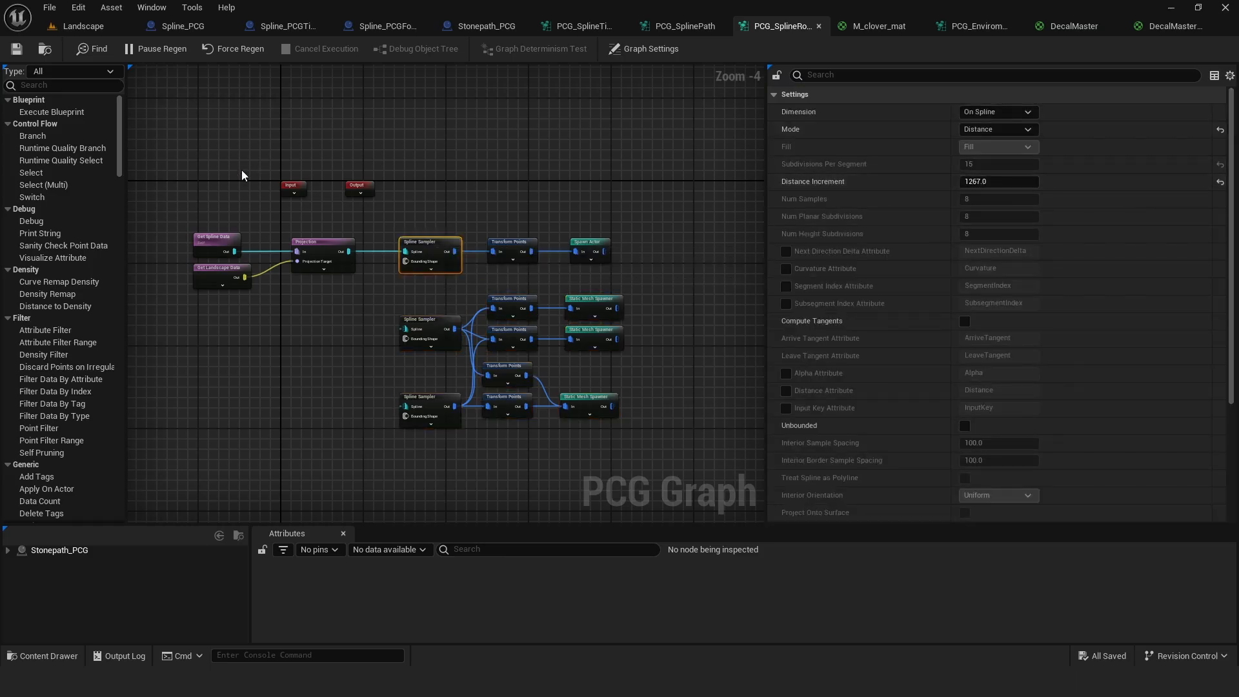
{"action": "left_click", "coordinate": [53, 7]}
{"action": "left_click", "coordinate": [85, 84]}
Step: Look over the decals along the open stretch of the stone path in the Landscape level
{"action": "left_click", "coordinate": [83, 26]}
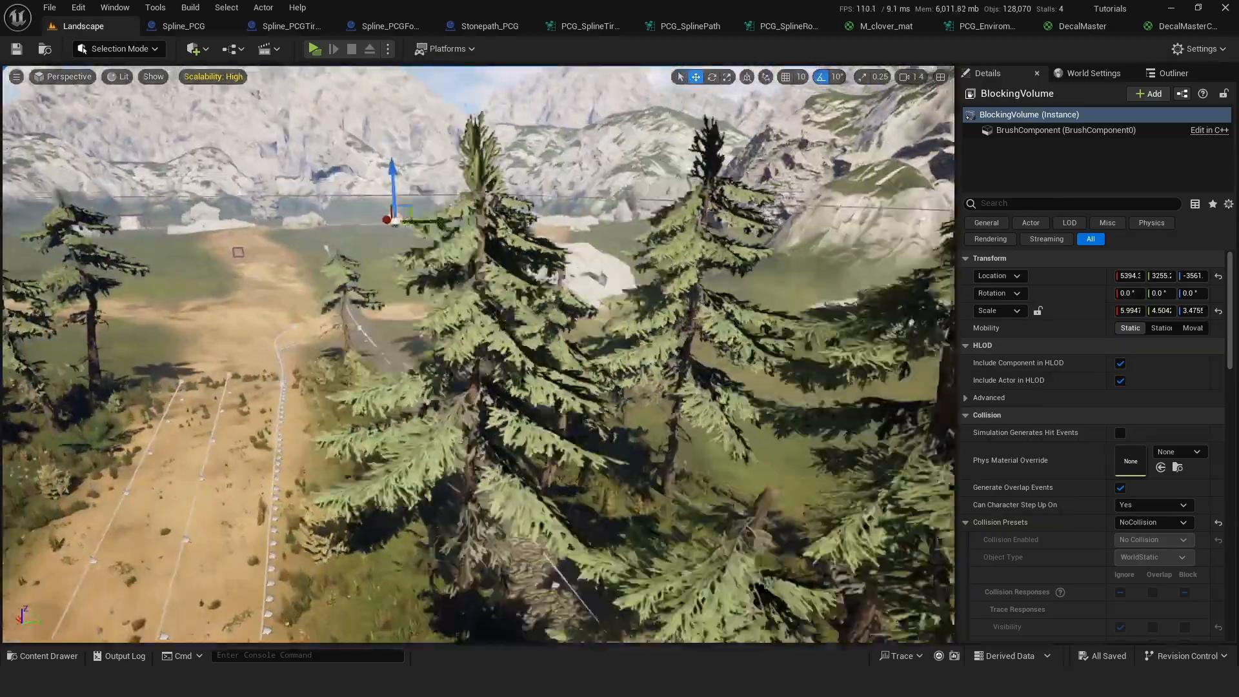
{"action": "key", "text": "w"}
{"action": "right_click_drag", "start_coordinate": [479, 354], "coordinate": [562, 355]}
{"action": "key", "text": "s"}
{"action": "right_click_drag", "start_coordinate": [678, 323], "coordinate": [706, 316]}
{"action": "key", "text": "d"}
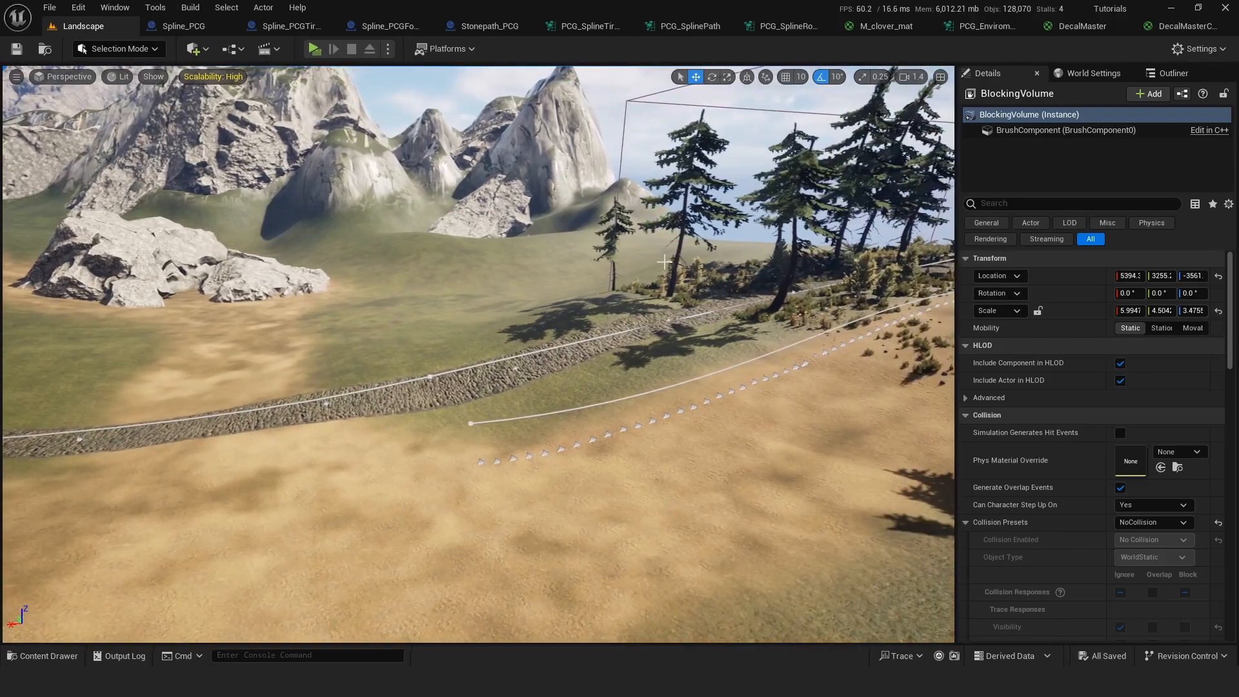
{"action": "right_click_drag", "start_coordinate": [309, 419], "coordinate": [167, 410]}
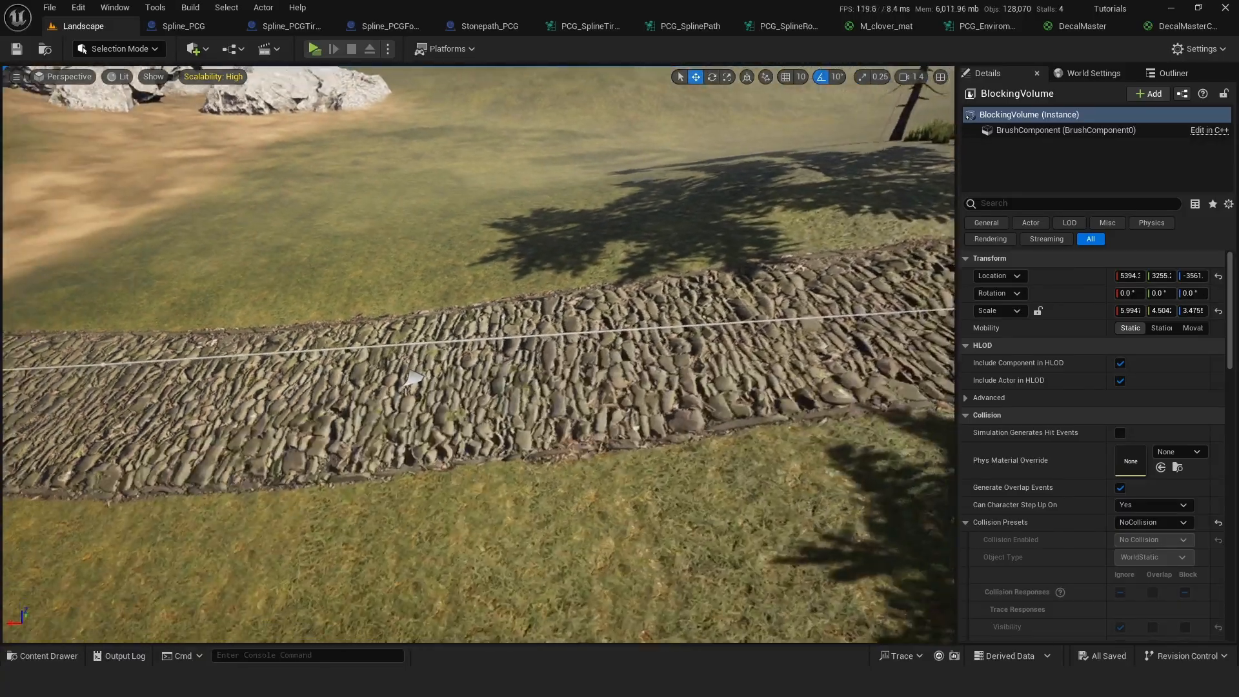
{"action": "right_click_drag", "start_coordinate": [478, 361], "coordinate": [348, 349]}
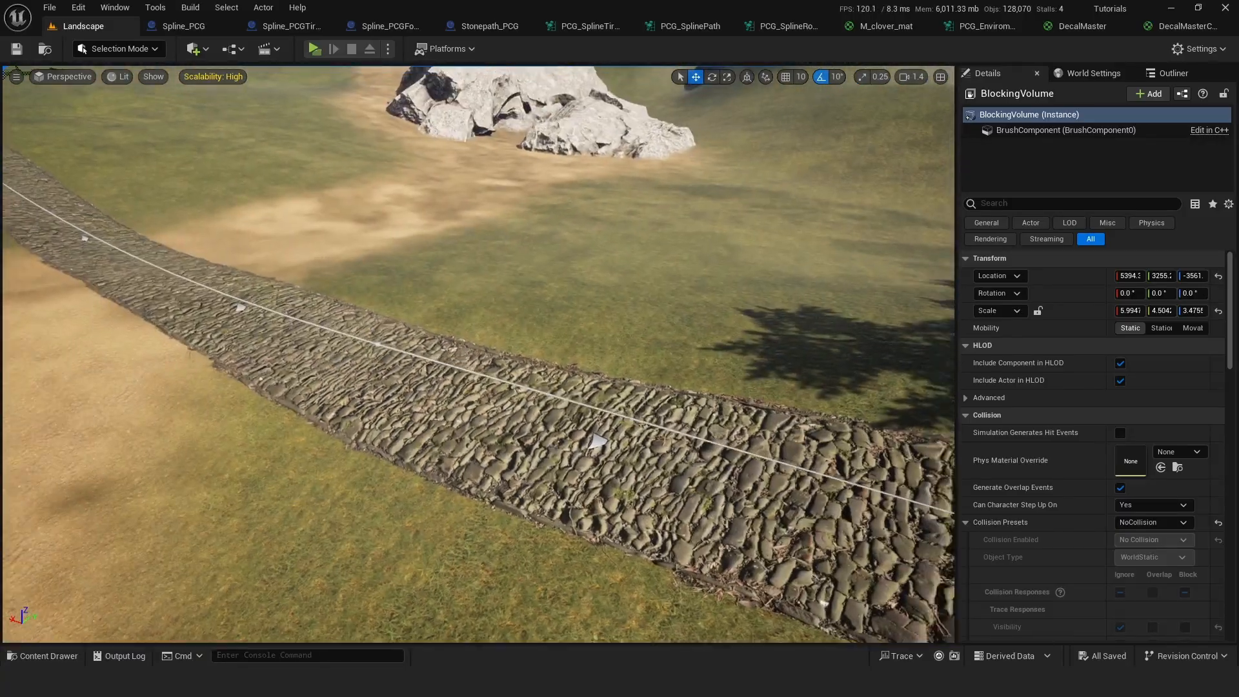
Step: Select a stone path decal beside the vegetation and inspect the seam between neighbouring decals up close
{"action": "right_click_drag", "start_coordinate": [478, 355], "coordinate": [704, 258]}
{"action": "scroll", "coordinate": [478, 355], "scroll_direction": "up", "scroll_amount": 1}
{"action": "right_click_drag", "start_coordinate": [443, 395], "coordinate": [284, 523]}
{"action": "scroll", "coordinate": [443, 395], "scroll_direction": "down", "scroll_amount": 4}
{"action": "left_click", "coordinate": [501, 323]}
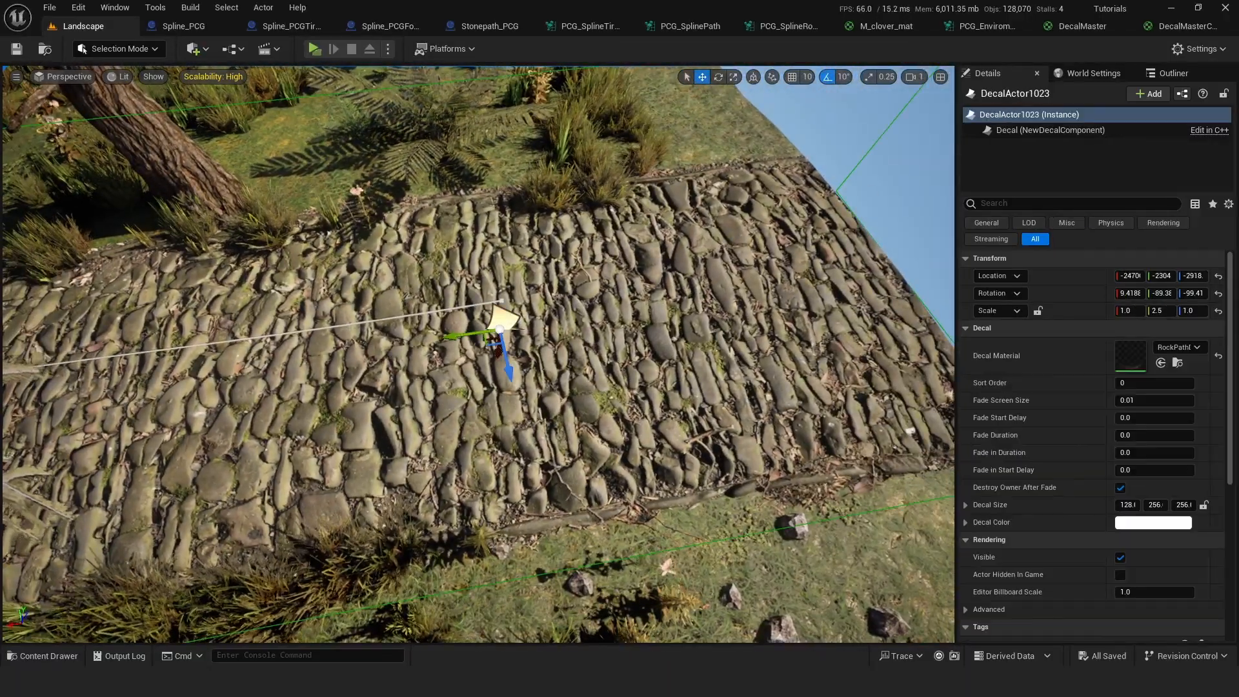
{"action": "right_click_drag", "start_coordinate": [501, 323], "coordinate": [323, 306]}
{"action": "scroll", "coordinate": [501, 323], "scroll_direction": "down", "scroll_amount": 1}
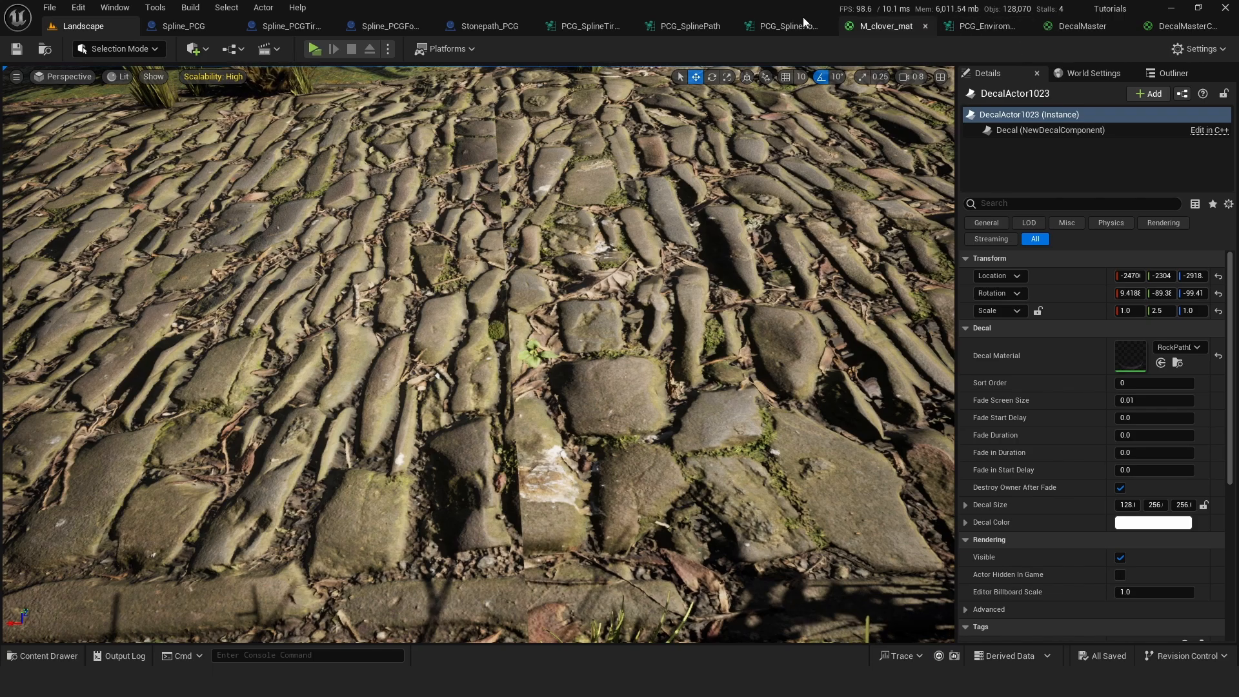
Step: Set the upper Spline Sampler's Distance Increment to 1279 in PCG_SplineRockpath, save, and check the seam in the Landscape level
{"action": "left_click", "coordinate": [787, 27]}
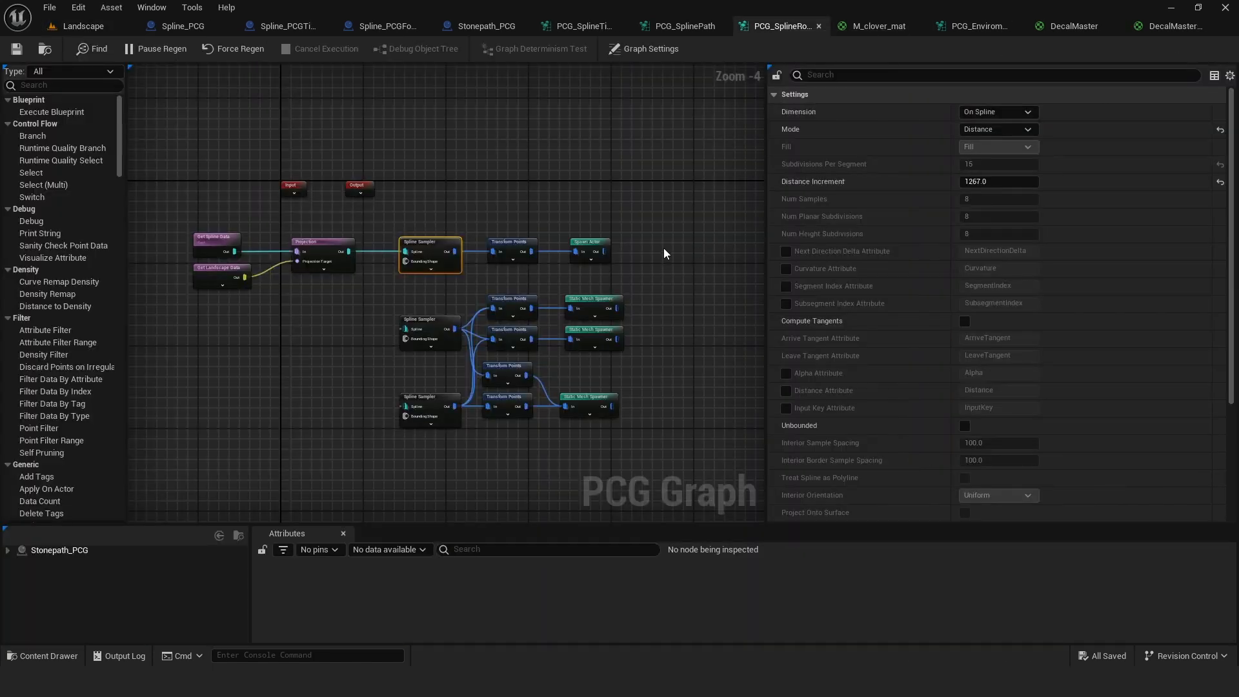
{"action": "left_click", "coordinate": [974, 181]}
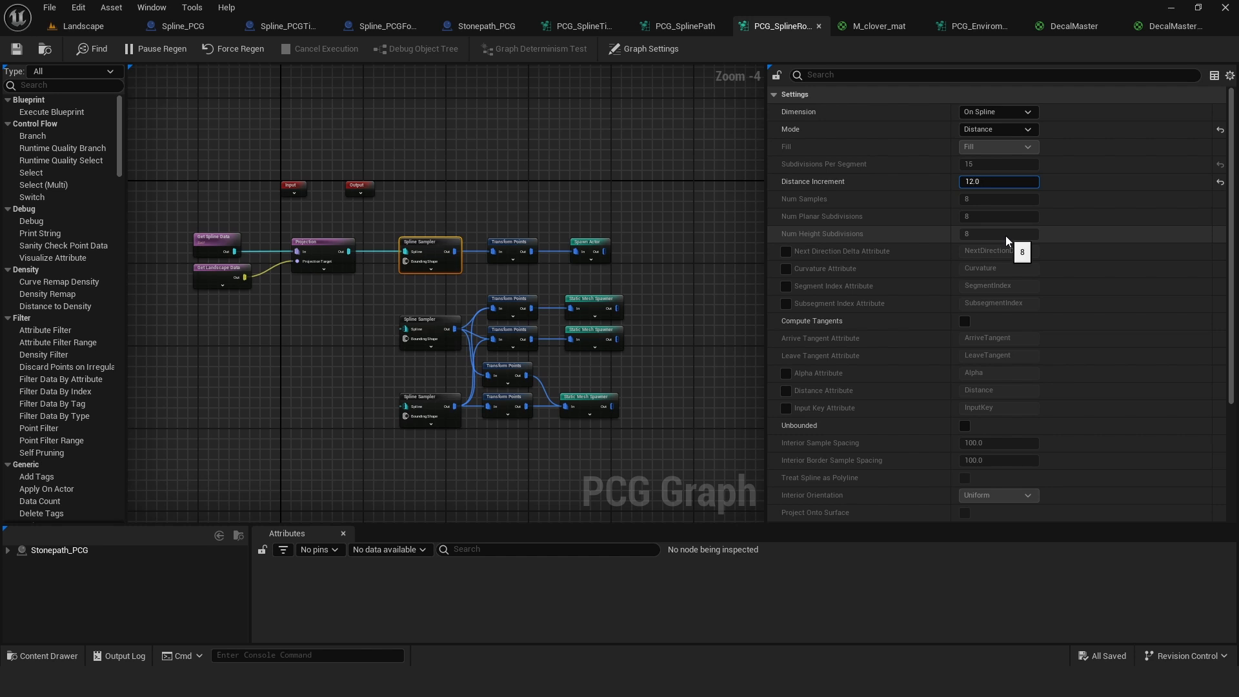
{"action": "left_click", "coordinate": [1072, 186]}
{"action": "left_click", "coordinate": [18, 50]}
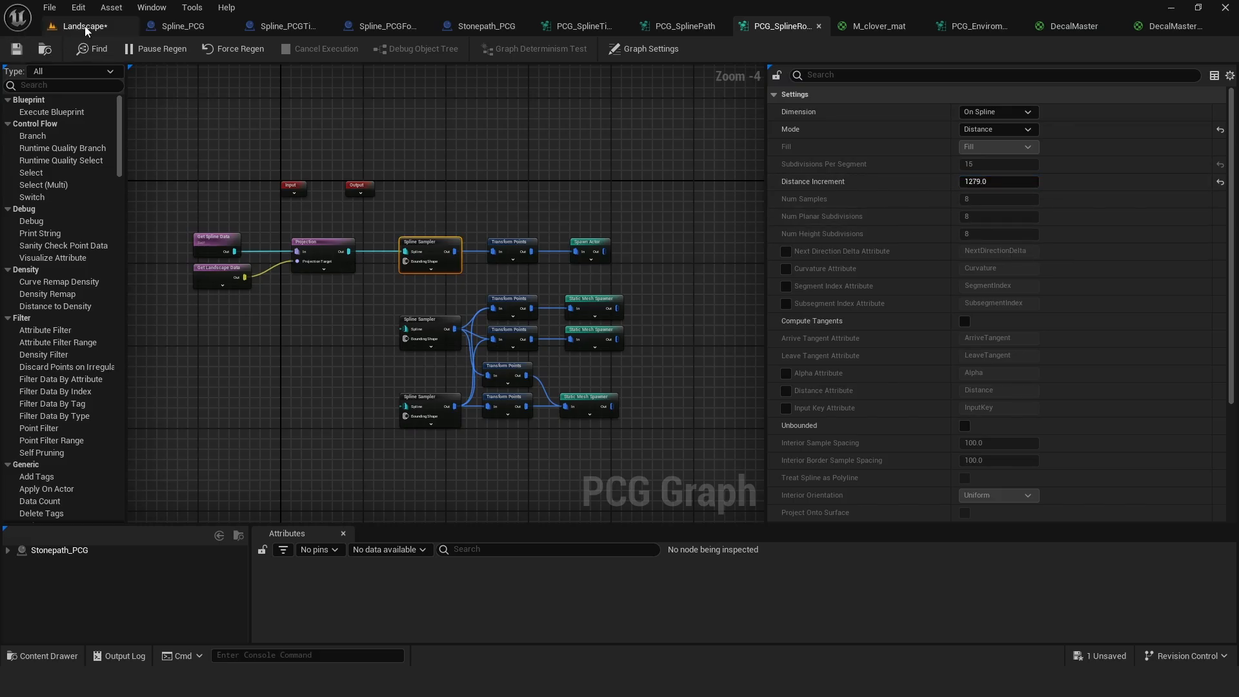
{"action": "left_click", "coordinate": [80, 26]}
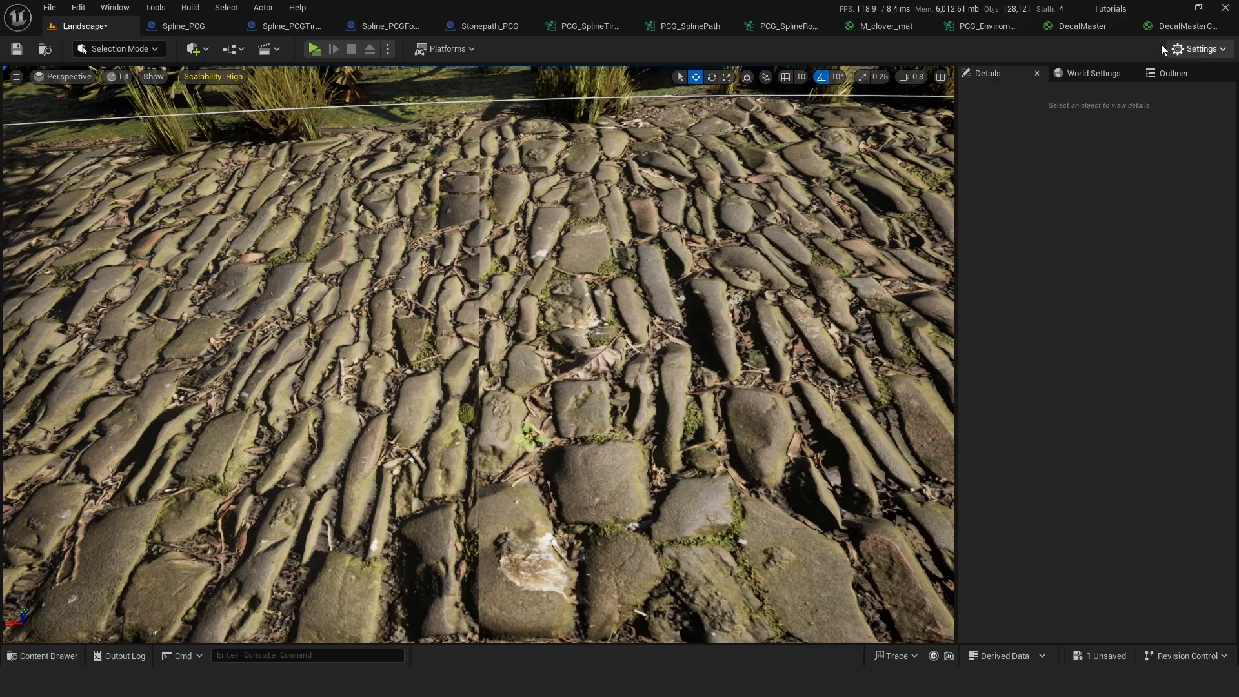
Step: Detach the PCG_SplineRockpath graph into its own window over the stone path in the Landscape level
{"action": "left_click", "coordinate": [968, 25]}
{"action": "left_click_drag", "start_coordinate": [971, 25], "coordinate": [910, 27]}
{"action": "left_click", "coordinate": [777, 27]}
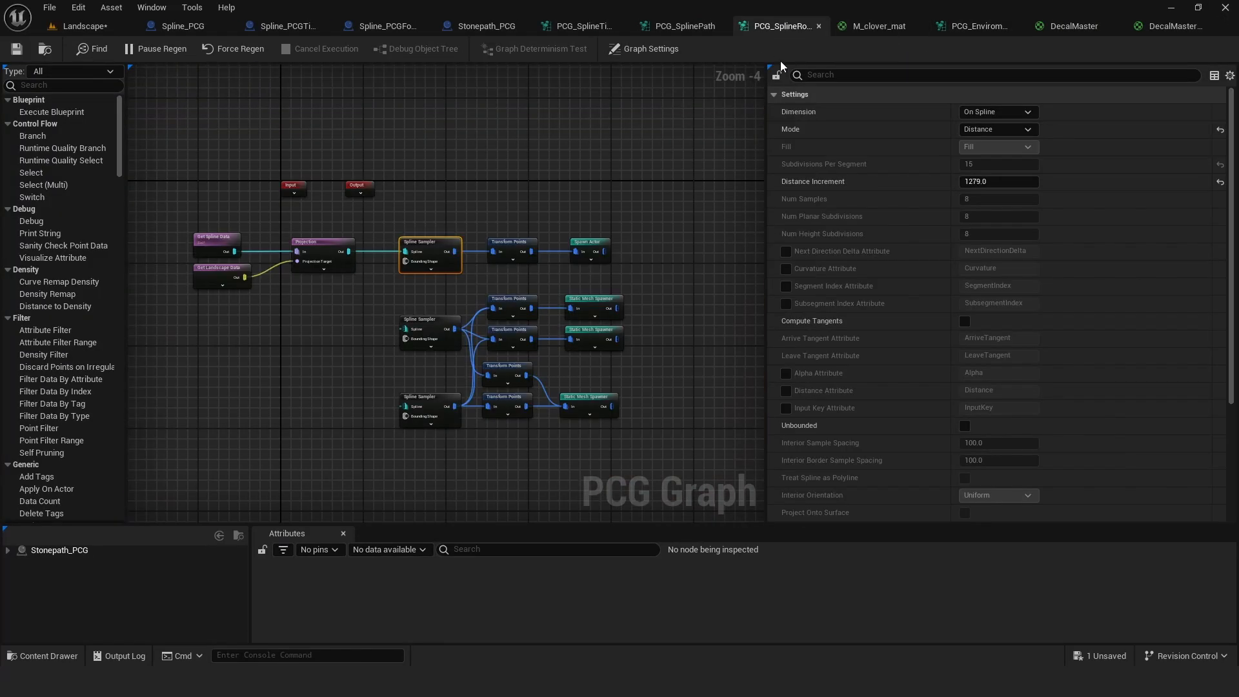
{"action": "left_click_drag", "start_coordinate": [774, 25], "coordinate": [686, 127]}
{"action": "left_click", "coordinate": [90, 26]}
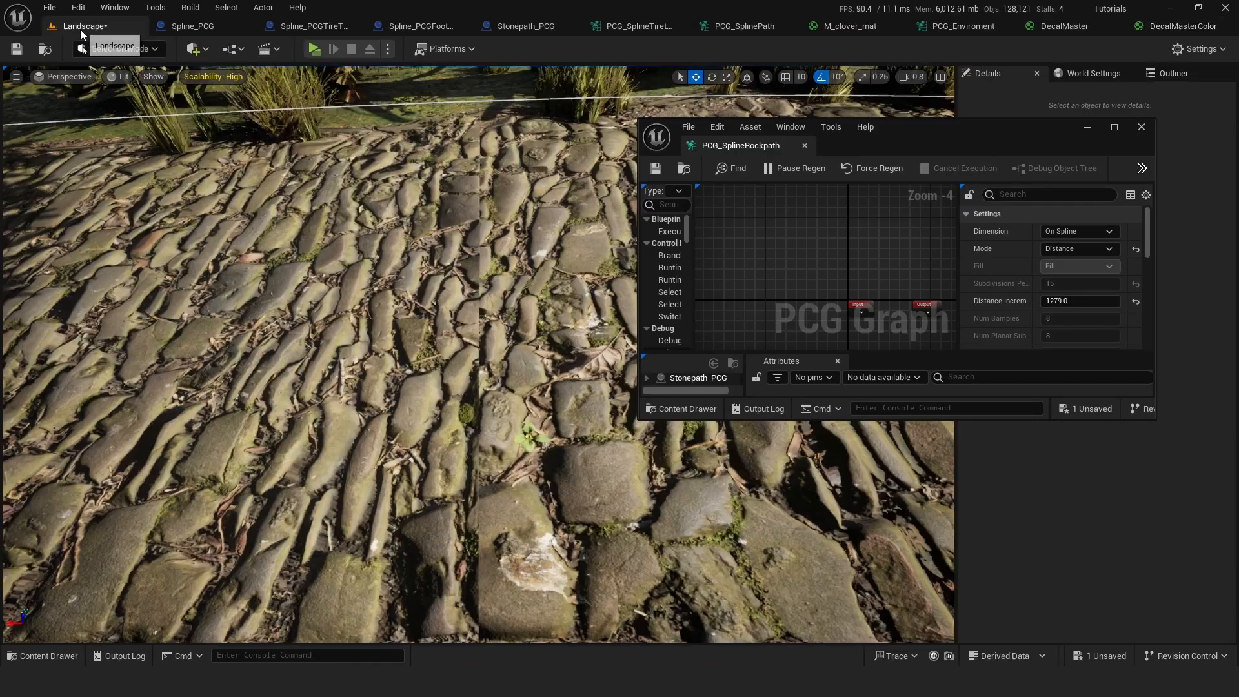
Step: Try a Distance Increment of 1287 for the Spline Sampler in PCG_SplineRockpath
{"action": "left_click", "coordinate": [1059, 301]}
{"action": "left_click", "coordinate": [1061, 301]}
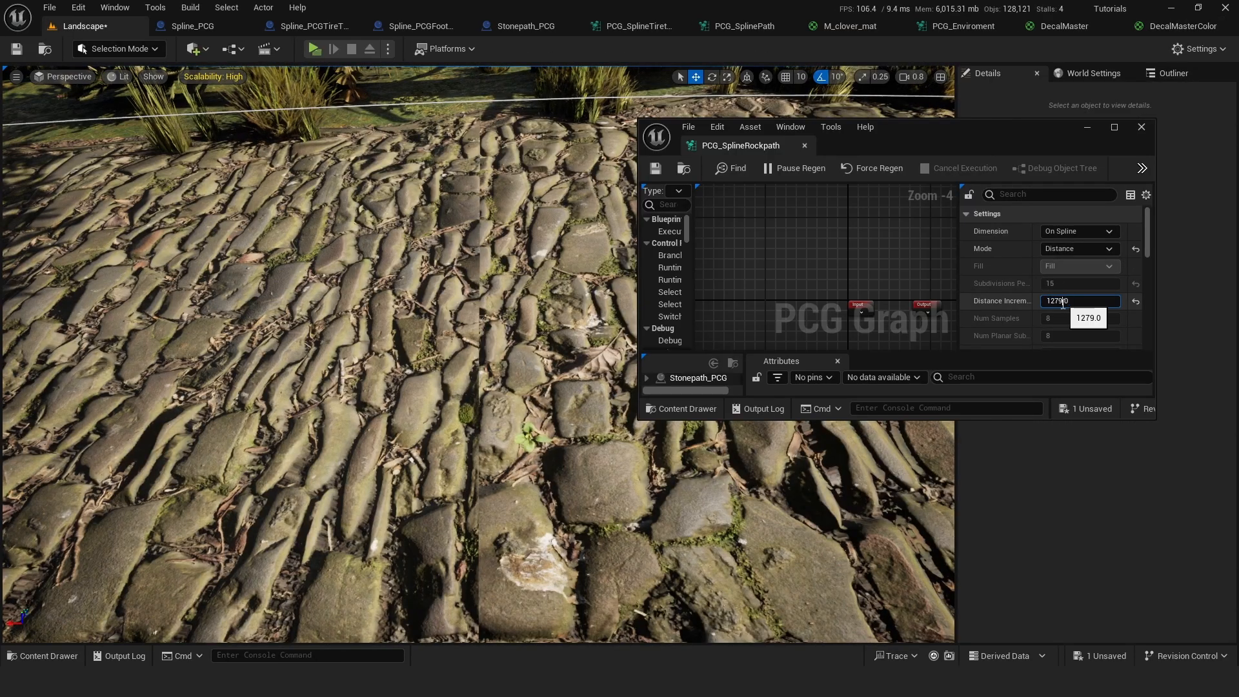
{"action": "key", "text": "BackSpace"}
{"action": "key", "text": "BackSpace"}
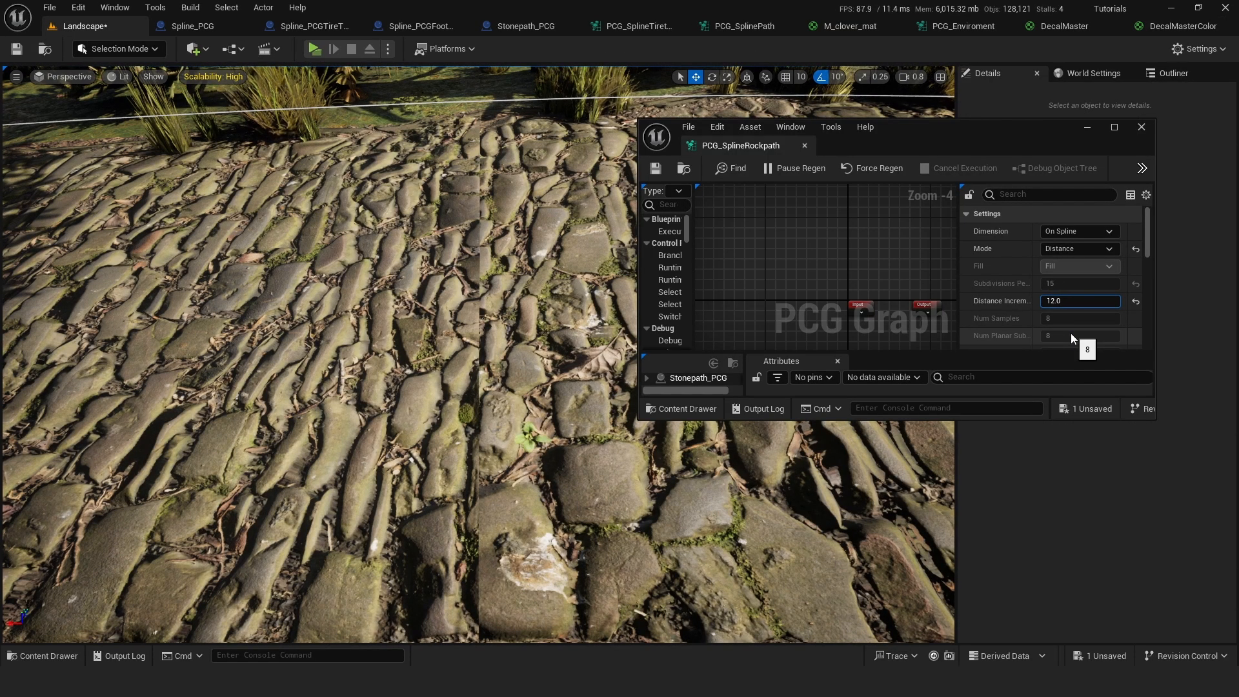
{"action": "type", "text": "87"}
{"action": "key", "text": "Return"}
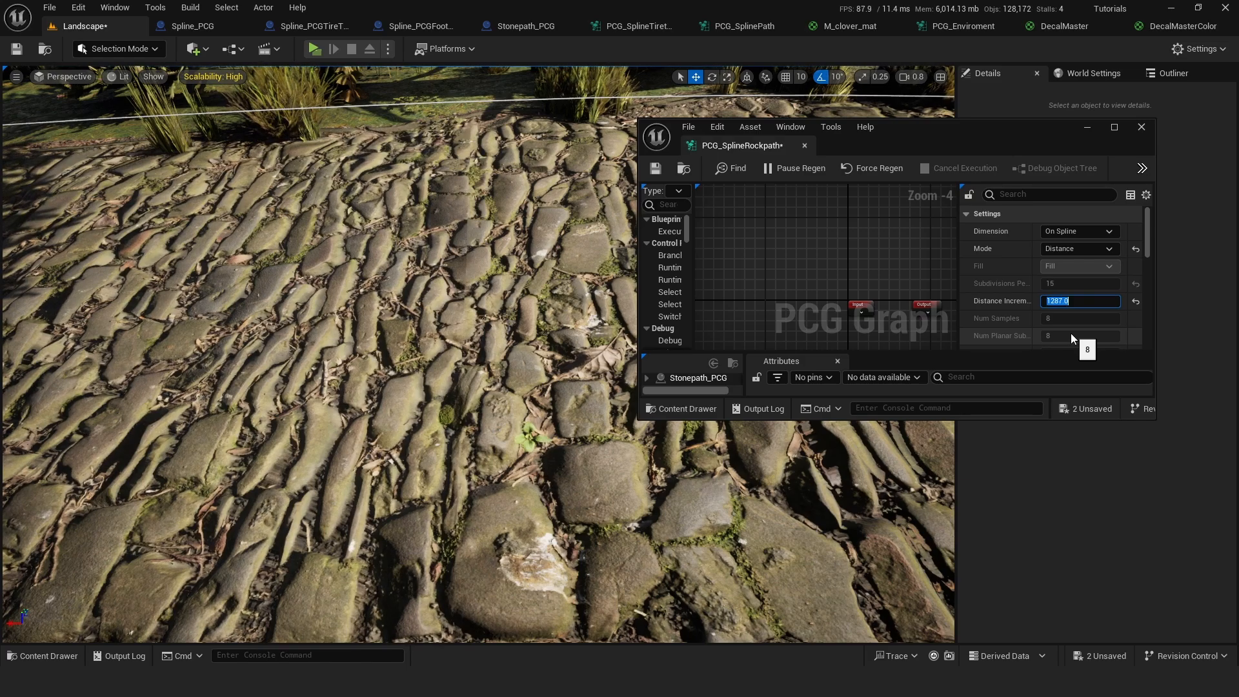
Step: Try a Distance Increment of 1289 for the stone path's Spline Sampler
{"action": "left_click", "coordinate": [1062, 301]}
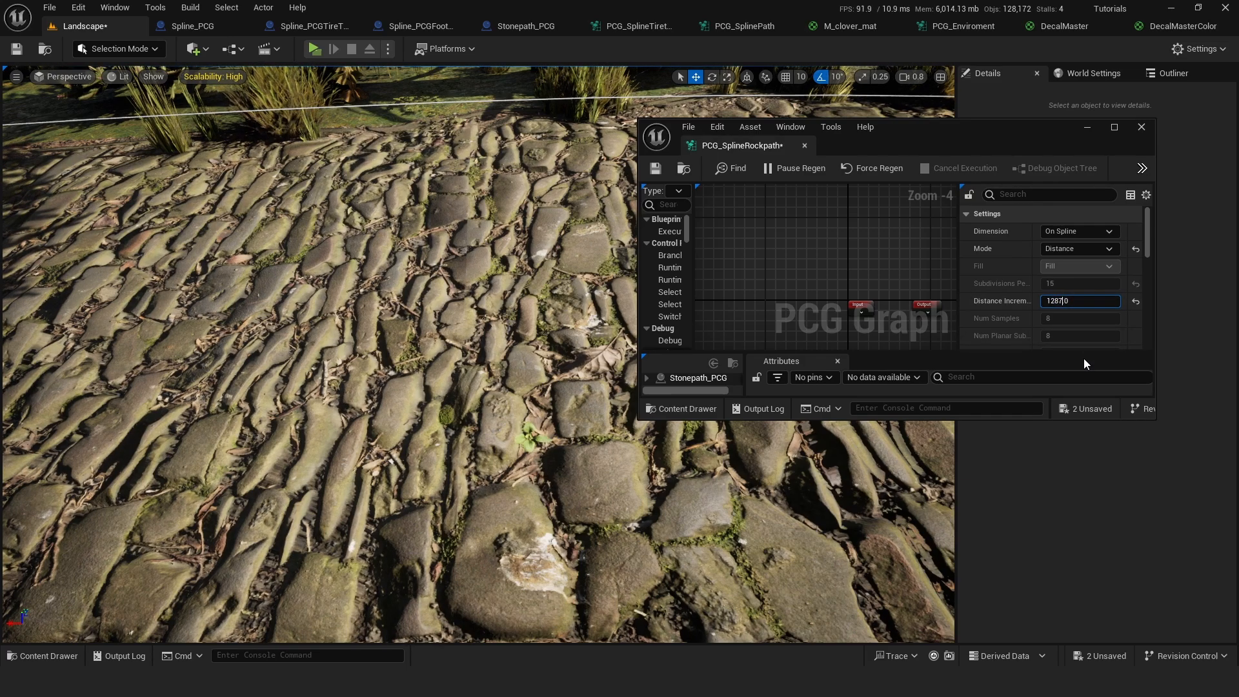
{"action": "key", "text": "BackSpace"}
{"action": "type", "text": "9"}
{"action": "key", "text": "Return"}
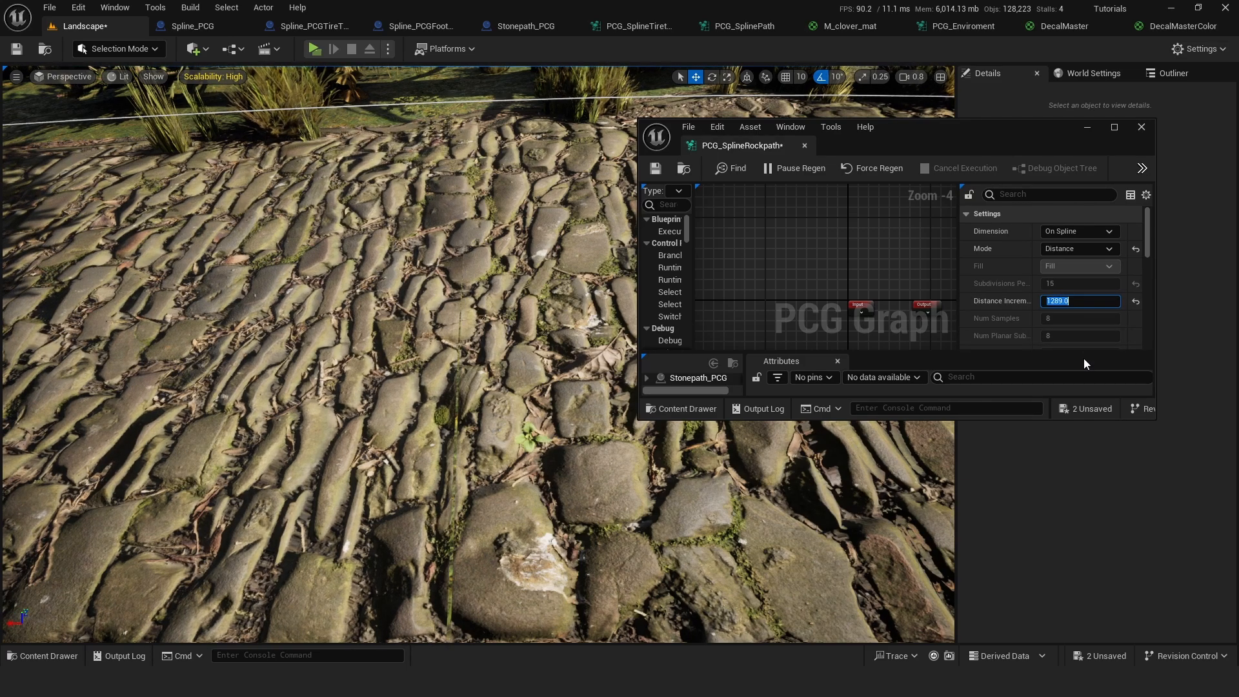
Step: Set the Spline Sampler's Distance Increment to 1288 and check the decal seams along the stone path
{"action": "left_click", "coordinate": [1062, 300]}
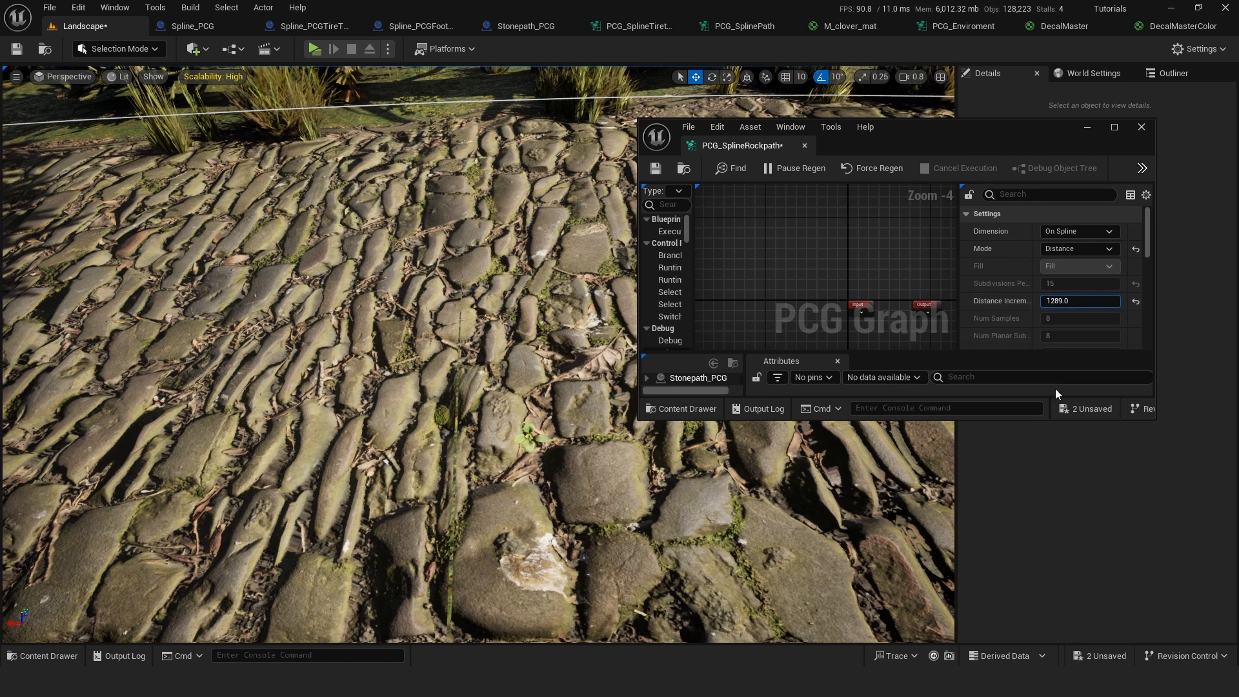
{"action": "key", "text": "BackSpace"}
{"action": "type", "text": "8"}
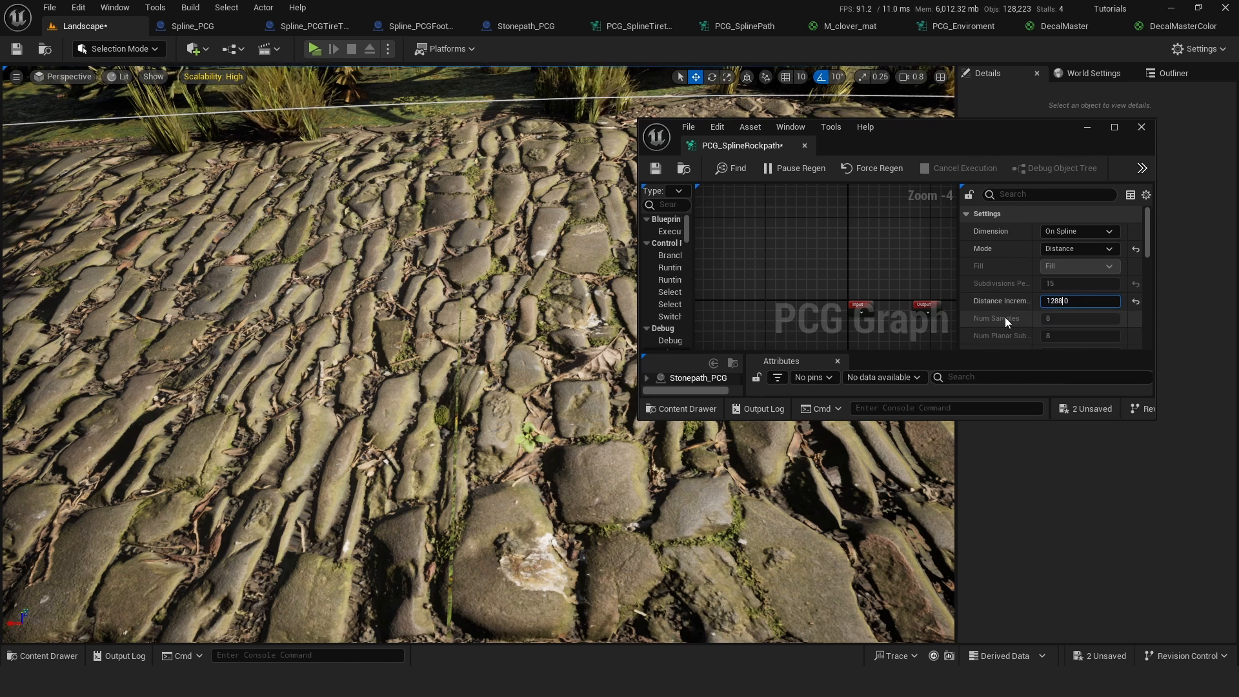
{"action": "key", "text": "Return"}
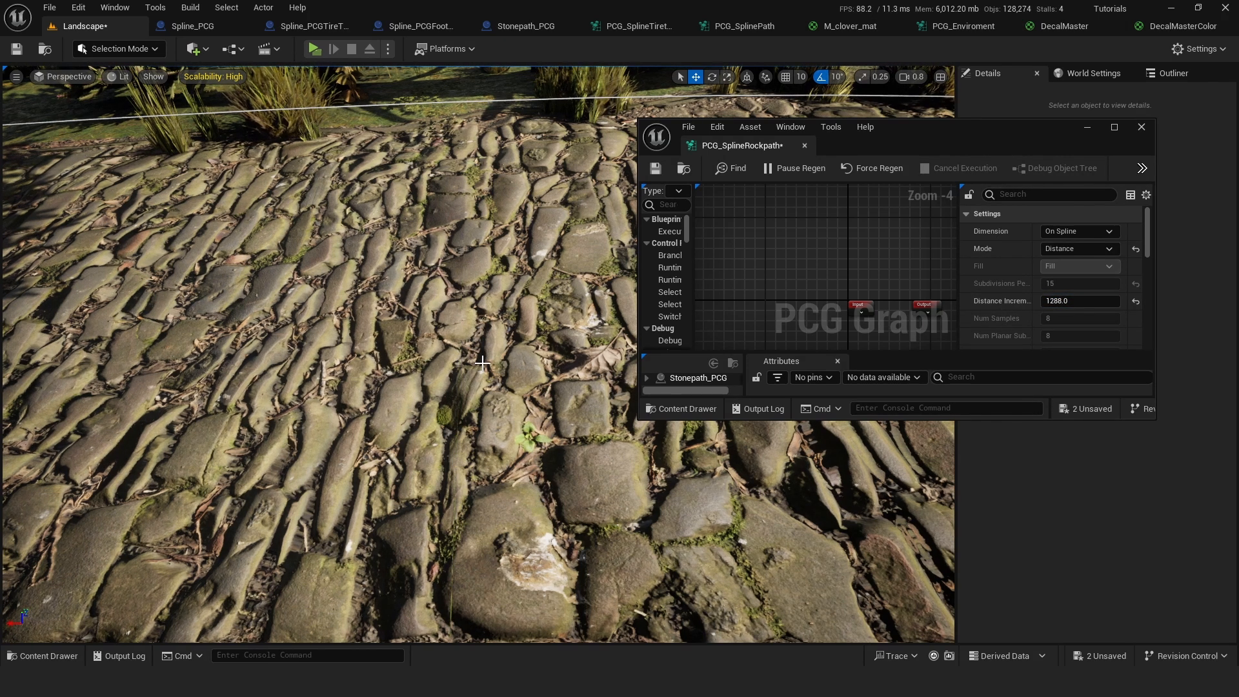
{"action": "right_click_drag", "start_coordinate": [478, 361], "coordinate": [478, 290]}
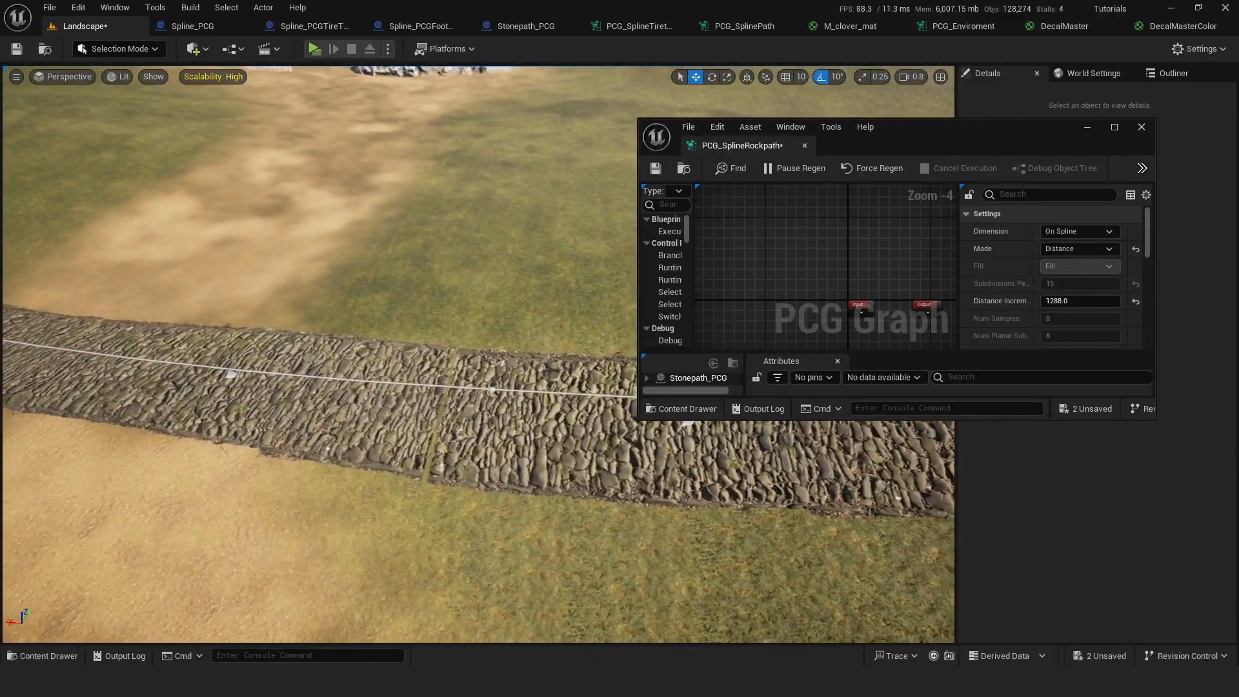
{"action": "right_click_drag", "start_coordinate": [555, 374], "coordinate": [341, 384]}
{"action": "right_click_drag", "start_coordinate": [264, 290], "coordinate": [278, 297]}
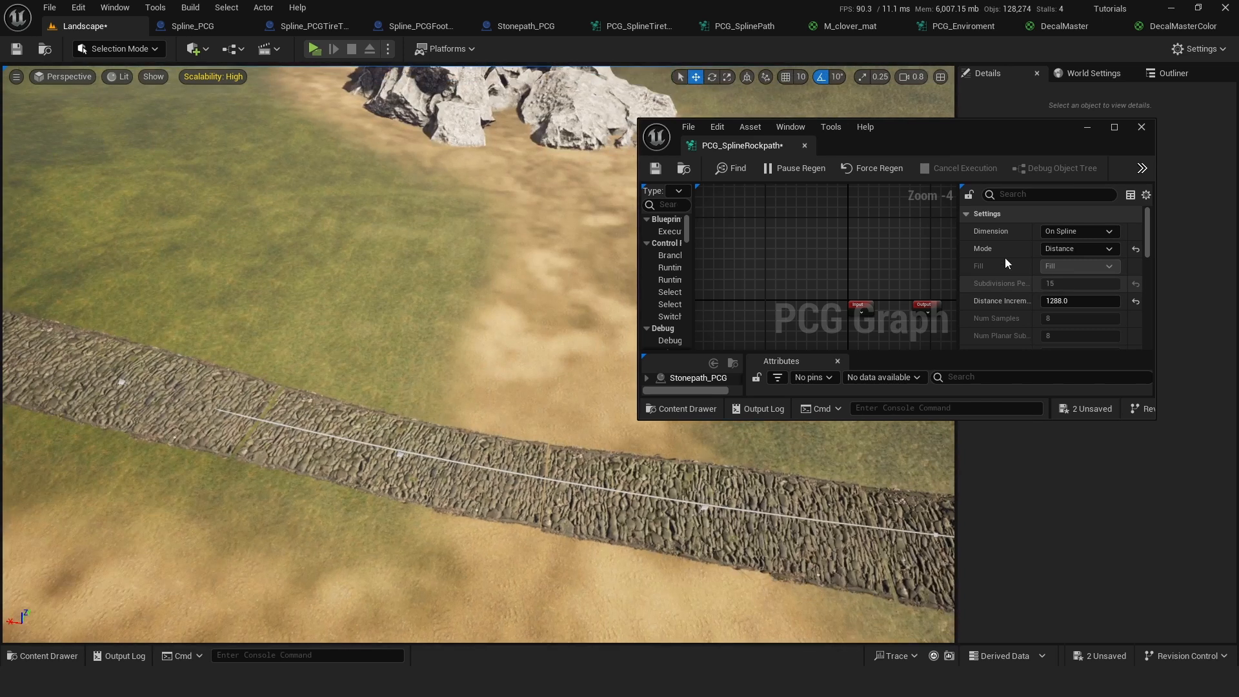
Step: Set the Distance Increment of the stone path's Spline Sampler to 1267
{"action": "left_click", "coordinate": [1058, 301]}
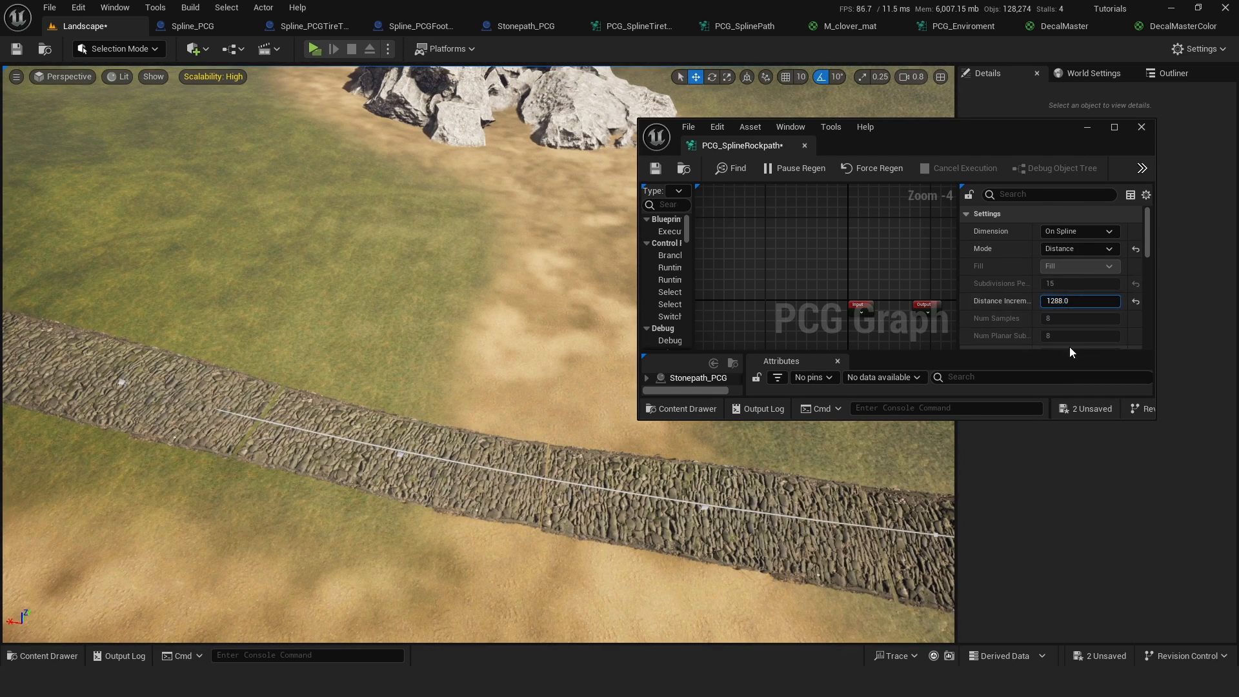
{"action": "type", "text": "12.067"}
{"action": "left_click", "coordinate": [915, 269]}
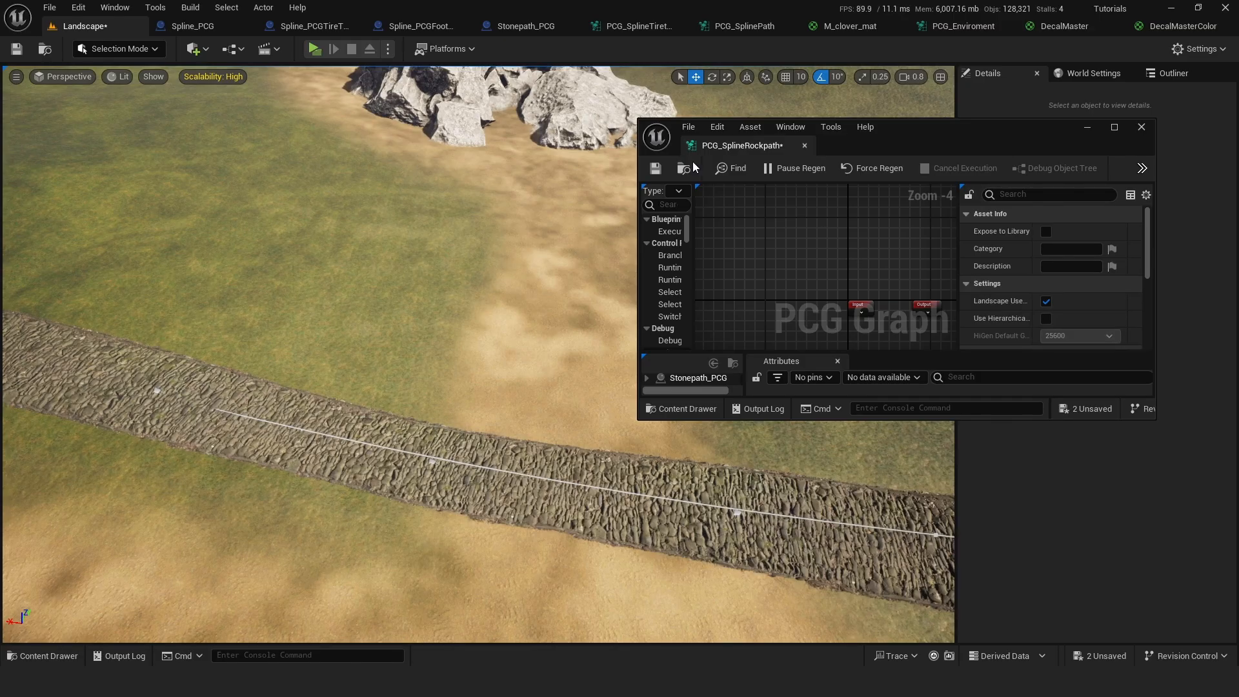
Step: Save all unsaved changes and dock the PCG_SplineRockpath graph back into the main editor window
{"action": "left_click", "coordinate": [688, 127]}
{"action": "left_click", "coordinate": [707, 202]}
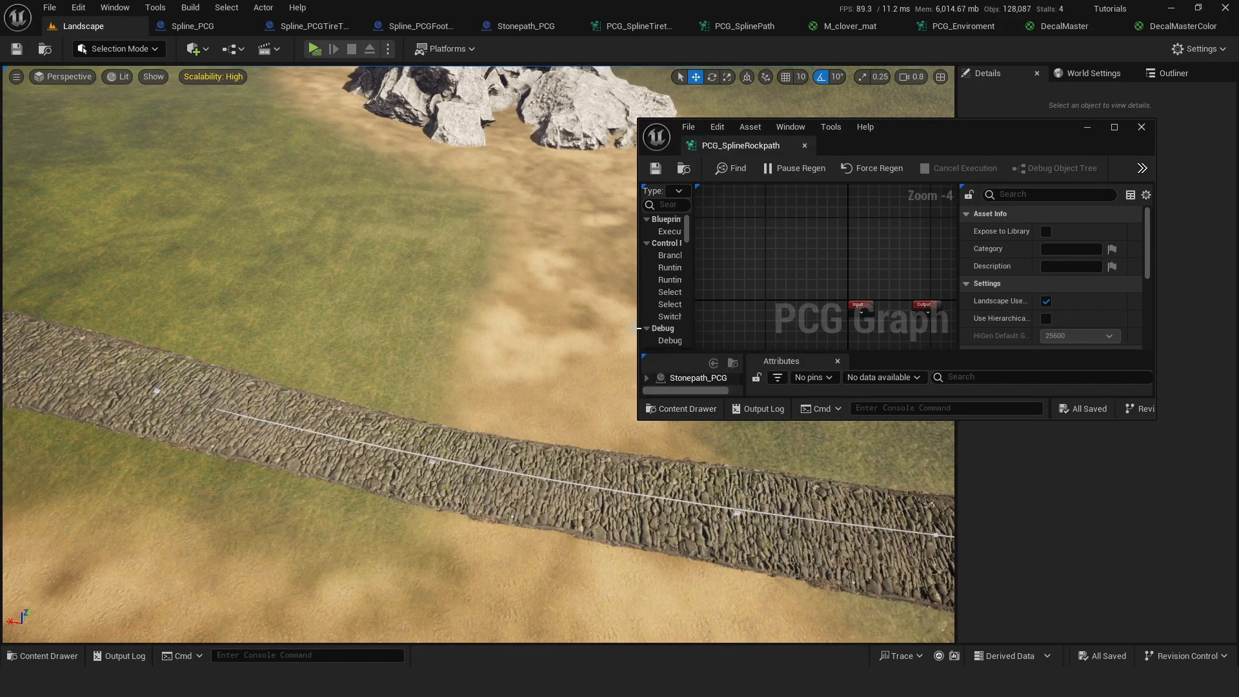
{"action": "left_click_drag", "start_coordinate": [742, 144], "coordinate": [760, 30]}
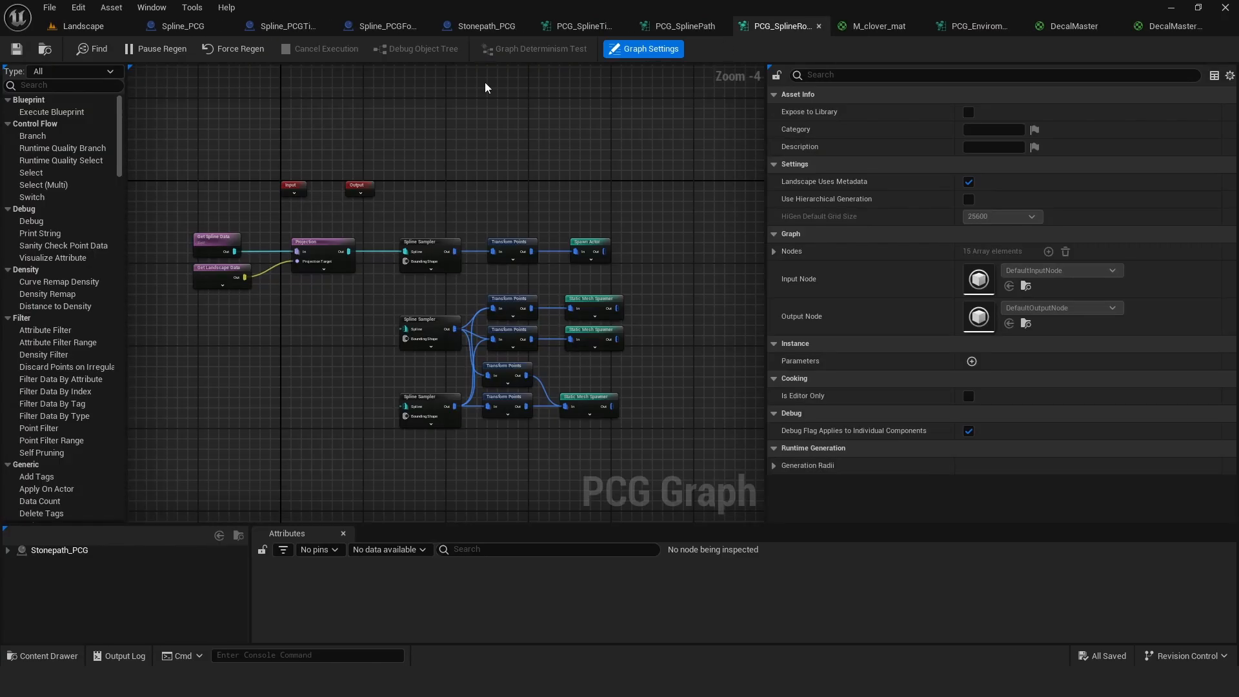
Step: Inspect the stone path in the Landscape level up close and from above, checking the decal seams and the clover along it
{"action": "left_click", "coordinate": [90, 26]}
{"action": "key", "text": "w"}
{"action": "right_click_drag", "start_coordinate": [392, 346], "coordinate": [520, 424]}
{"action": "right_click_drag", "start_coordinate": [477, 335], "coordinate": [639, 255]}
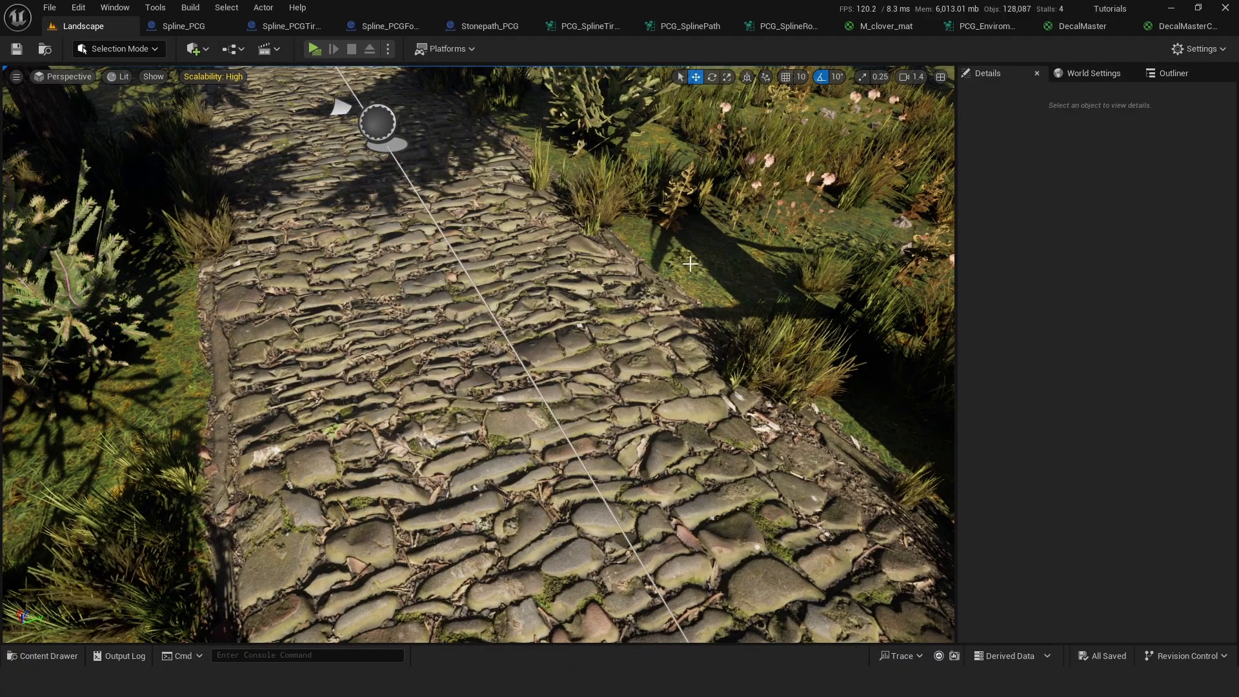
{"action": "right_click_drag", "start_coordinate": [690, 264], "coordinate": [753, 269]}
{"action": "key", "text": "s"}
{"action": "key", "text": "w"}
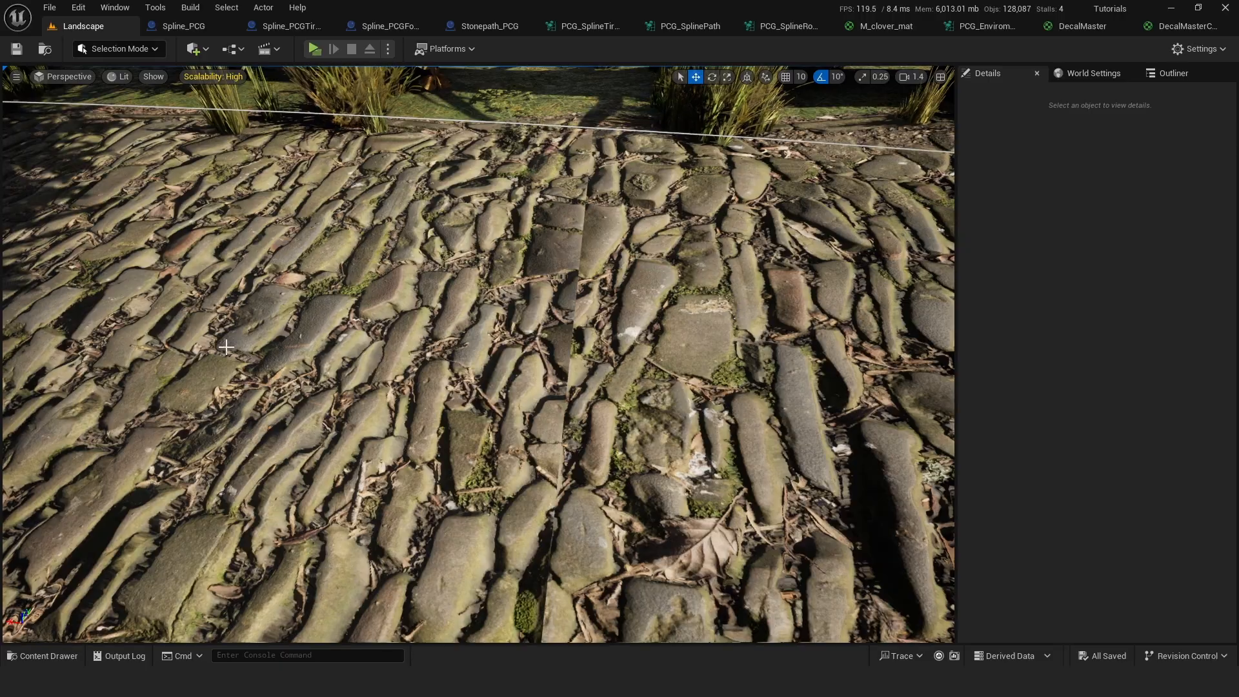
{"action": "key", "text": "s"}
{"action": "right_click_drag", "start_coordinate": [226, 347], "coordinate": [314, 343]}
{"action": "key", "text": "a"}
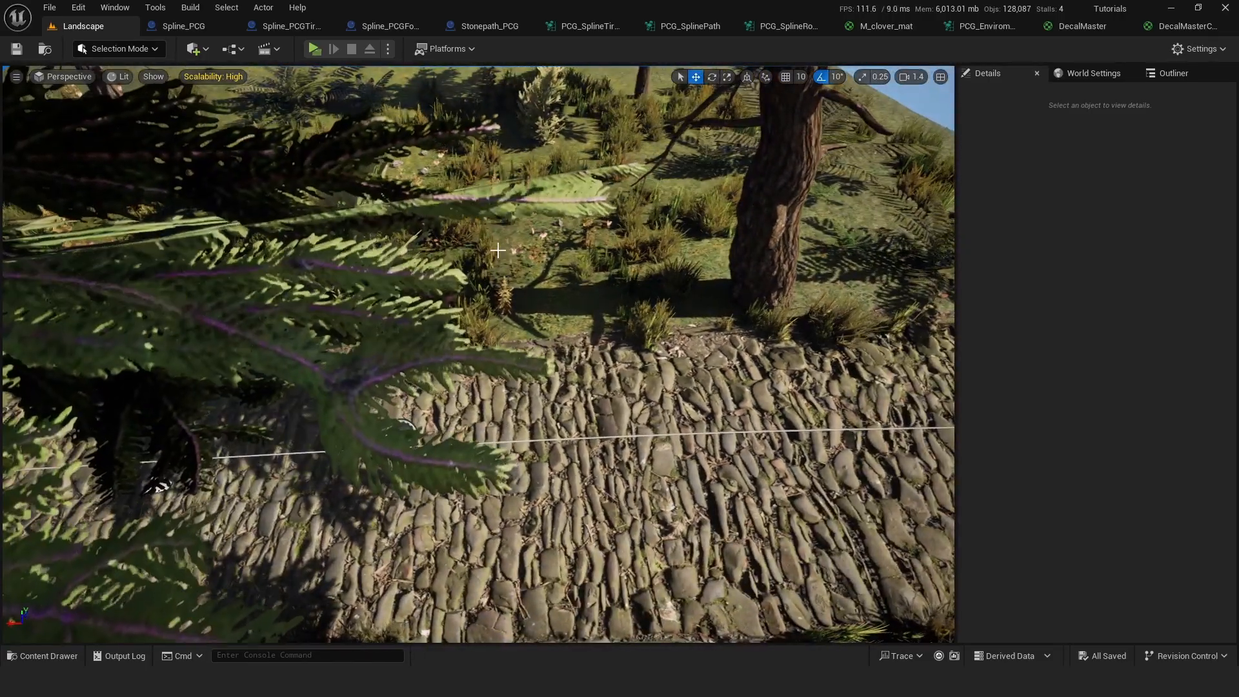
{"action": "right_click_drag", "start_coordinate": [738, 163], "coordinate": [503, 226]}
{"action": "key", "text": "d"}
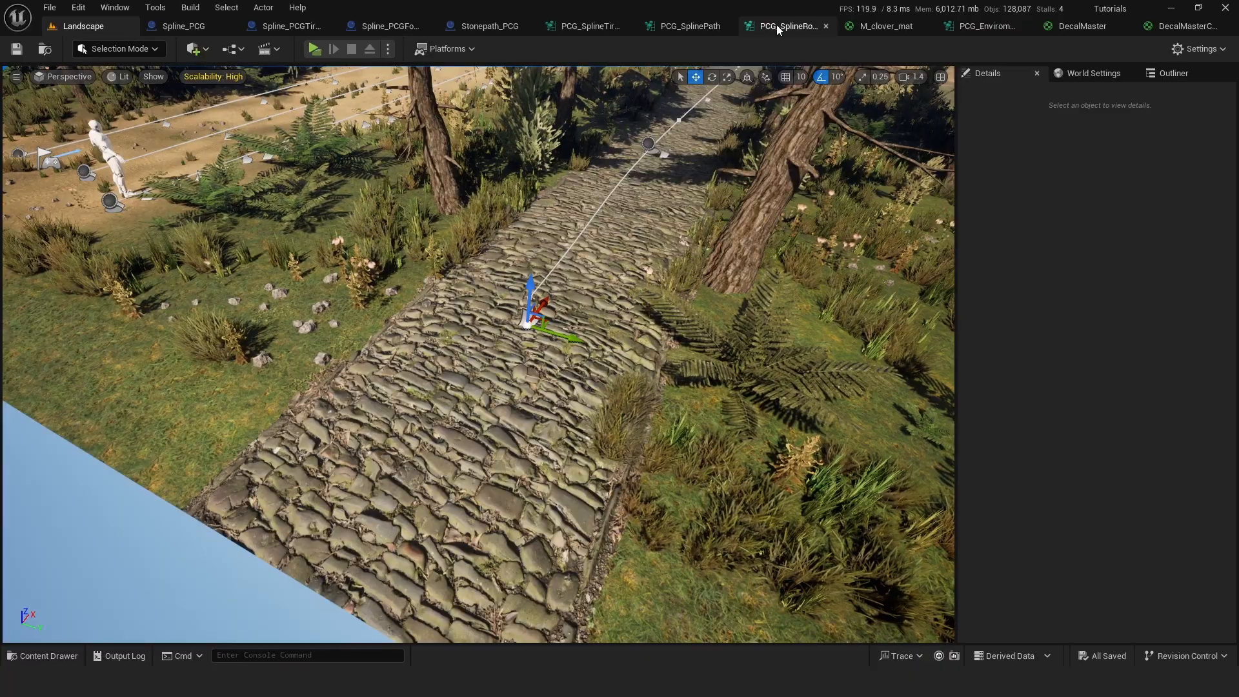
Step: In the PCG_SplineRockpath graph, expand the mesh entry and its descriptor on the uppermost Static Mesh Spawner
{"action": "left_click", "coordinate": [793, 25]}
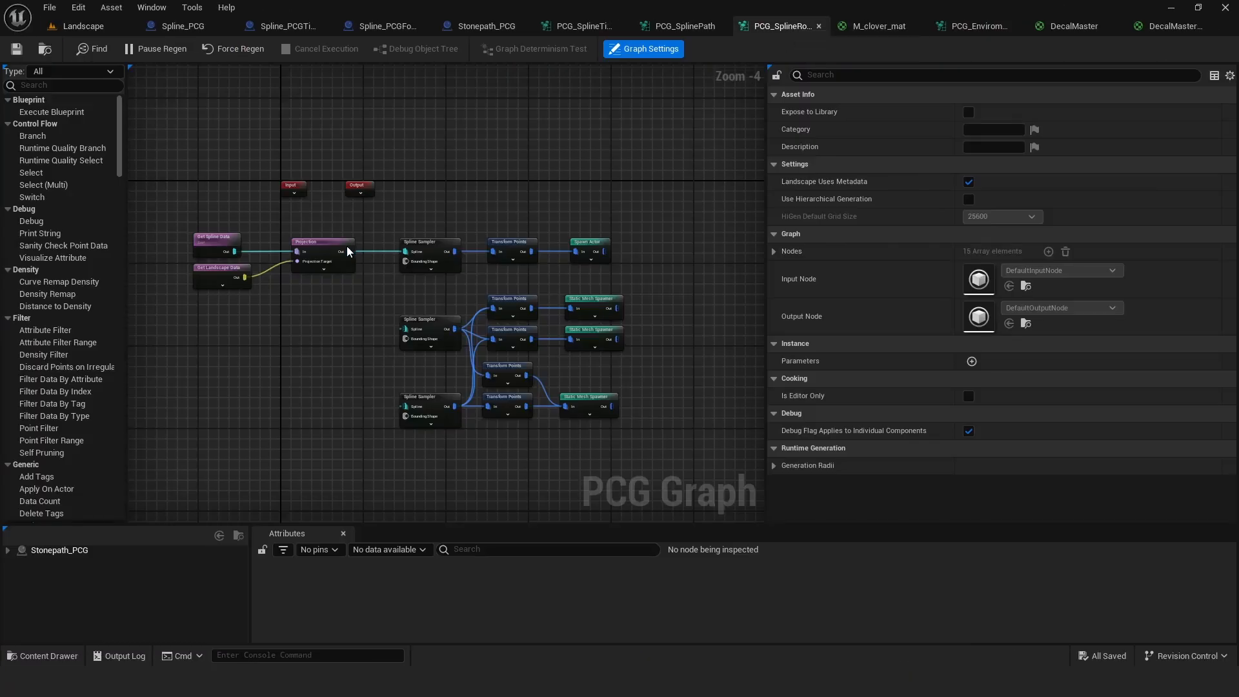
{"action": "scroll", "coordinate": [347, 246], "scroll_direction": "up", "scroll_amount": 2}
{"action": "scroll", "coordinate": [442, 231], "scroll_direction": "up", "scroll_amount": 1}
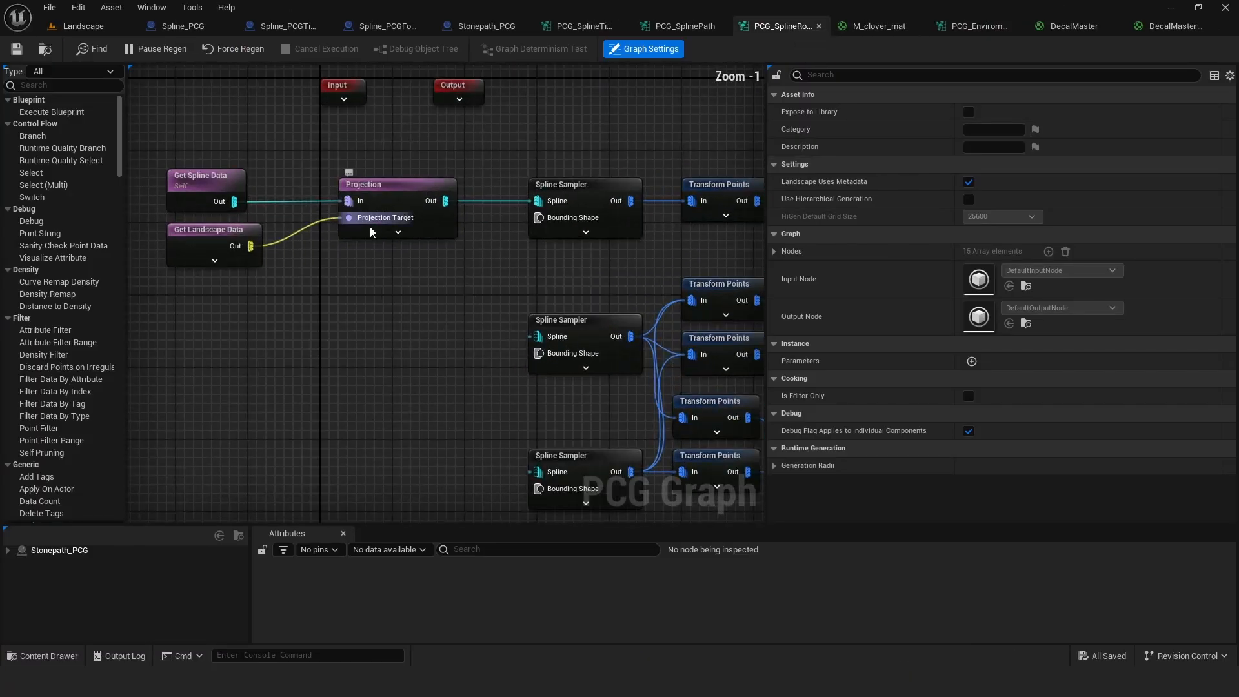
{"action": "right_click_drag", "start_coordinate": [505, 233], "coordinate": [188, 270]}
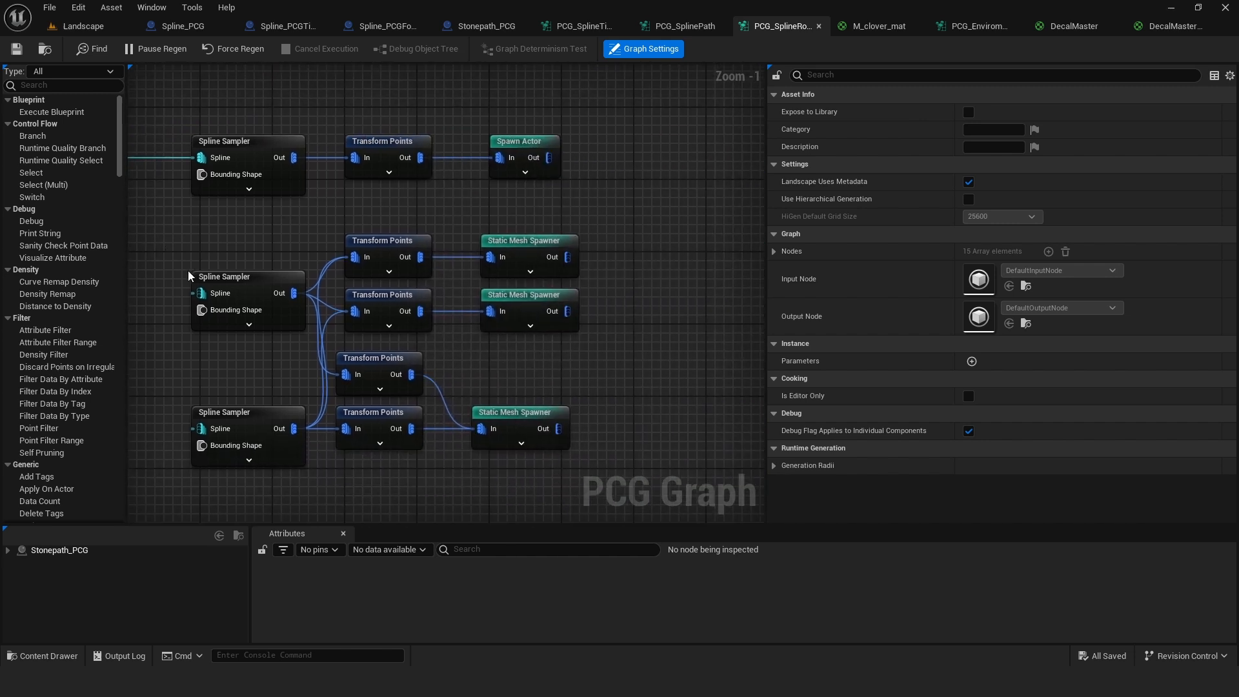
{"action": "left_click", "coordinate": [513, 244]}
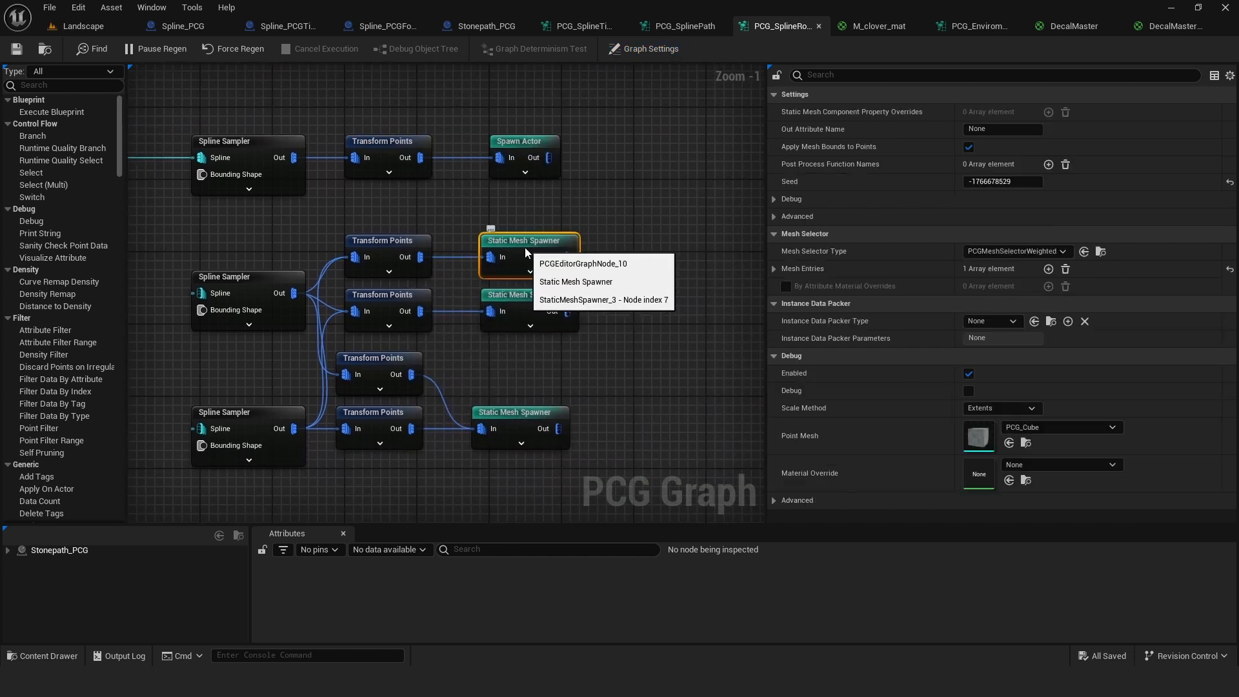
{"action": "left_click", "coordinate": [774, 269]}
{"action": "left_click", "coordinate": [785, 287]}
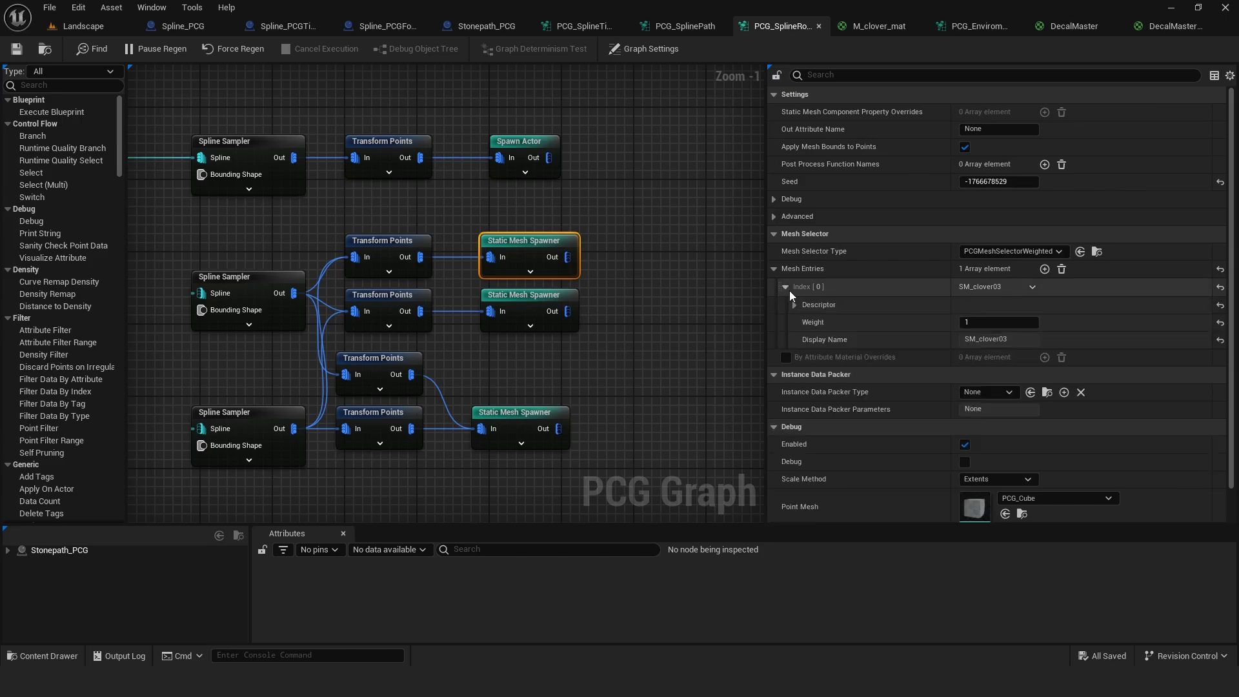
{"action": "left_click", "coordinate": [795, 304]}
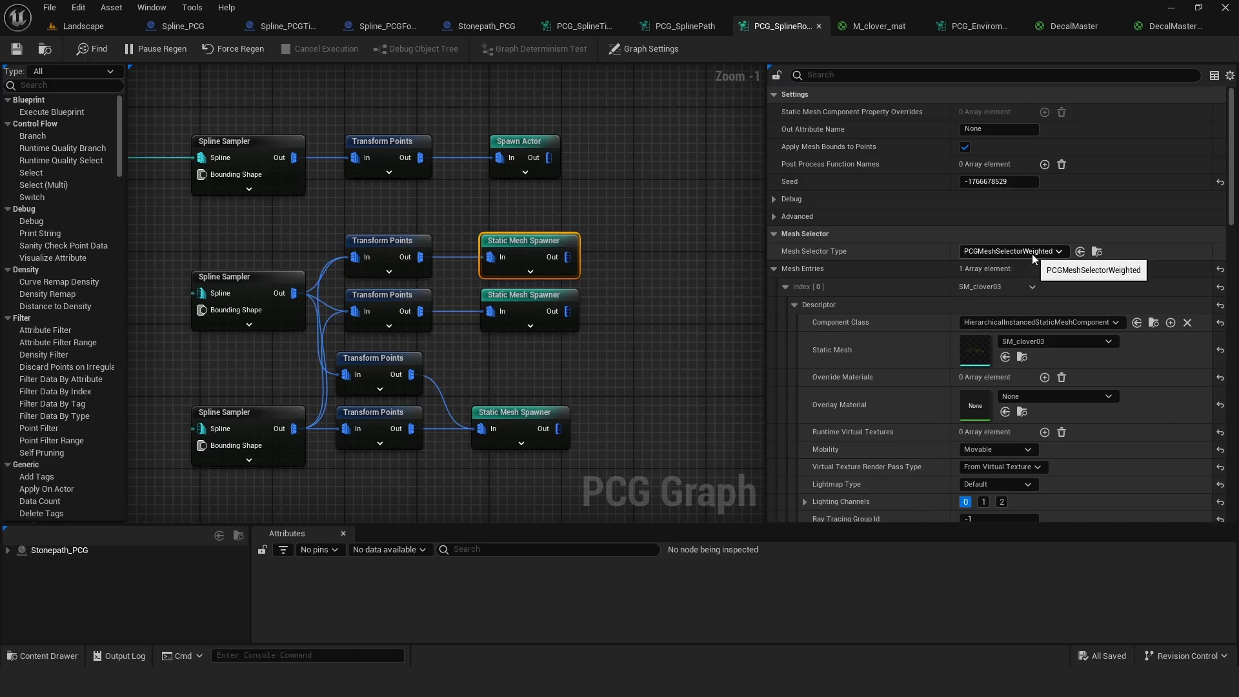
Step: Examine the SM_clover03 descriptor's mesh, cull distances, shadow options, world position offset and shadow cache invalidation settings
{"action": "scroll", "coordinate": [899, 301], "scroll_direction": "down", "scroll_amount": 2}
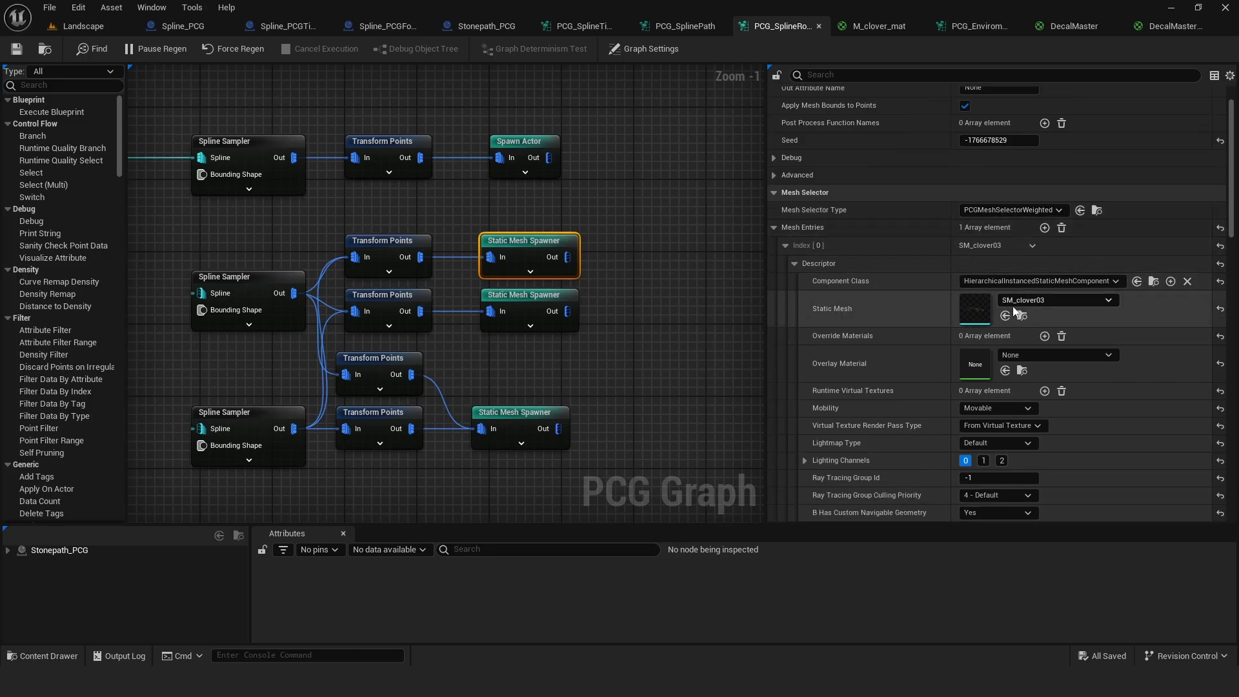
{"action": "scroll", "coordinate": [933, 311], "scroll_direction": "down", "scroll_amount": 4}
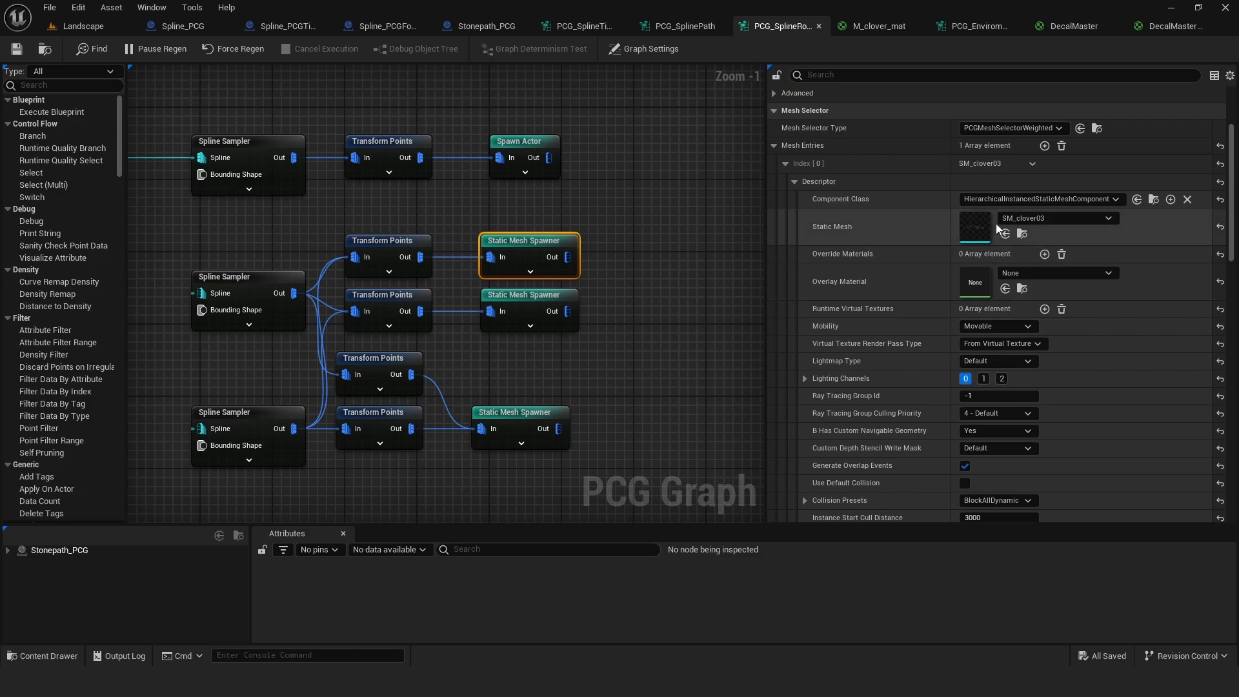
{"action": "scroll", "coordinate": [926, 232], "scroll_direction": "down", "scroll_amount": 8}
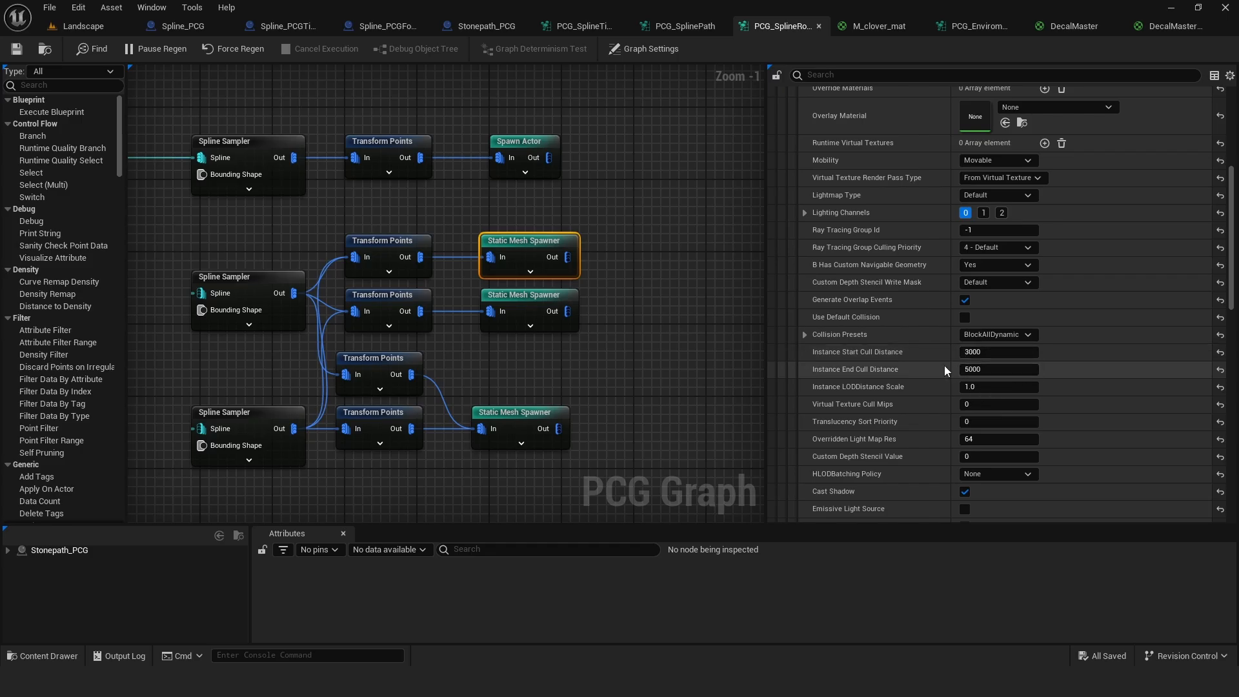
{"action": "scroll", "coordinate": [940, 355], "scroll_direction": "down", "scroll_amount": 3}
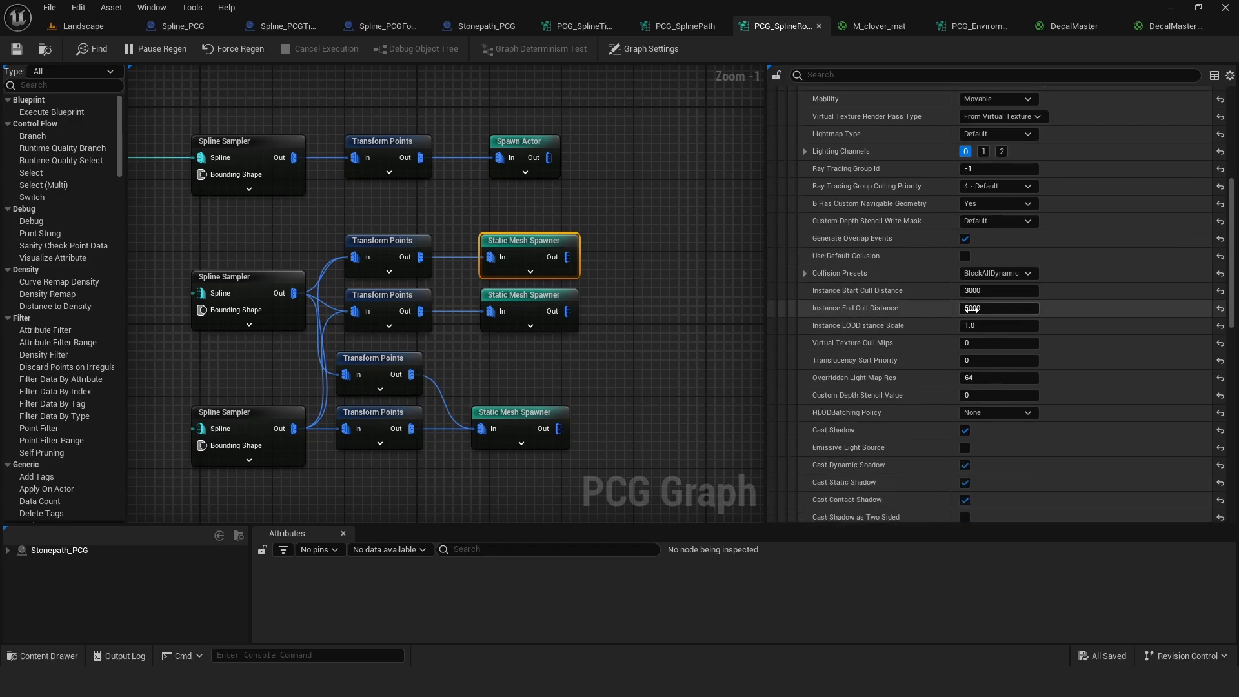
{"action": "scroll", "coordinate": [923, 300], "scroll_direction": "down", "scroll_amount": 4}
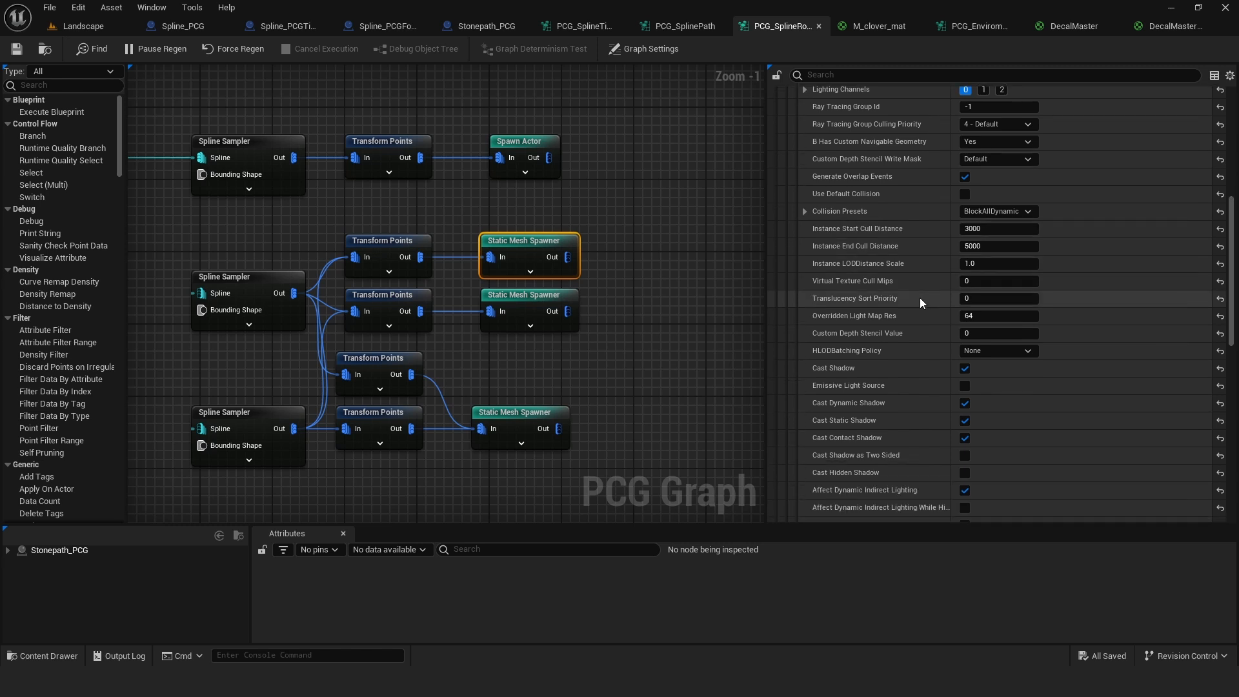
{"action": "scroll", "coordinate": [915, 305], "scroll_direction": "down", "scroll_amount": 10}
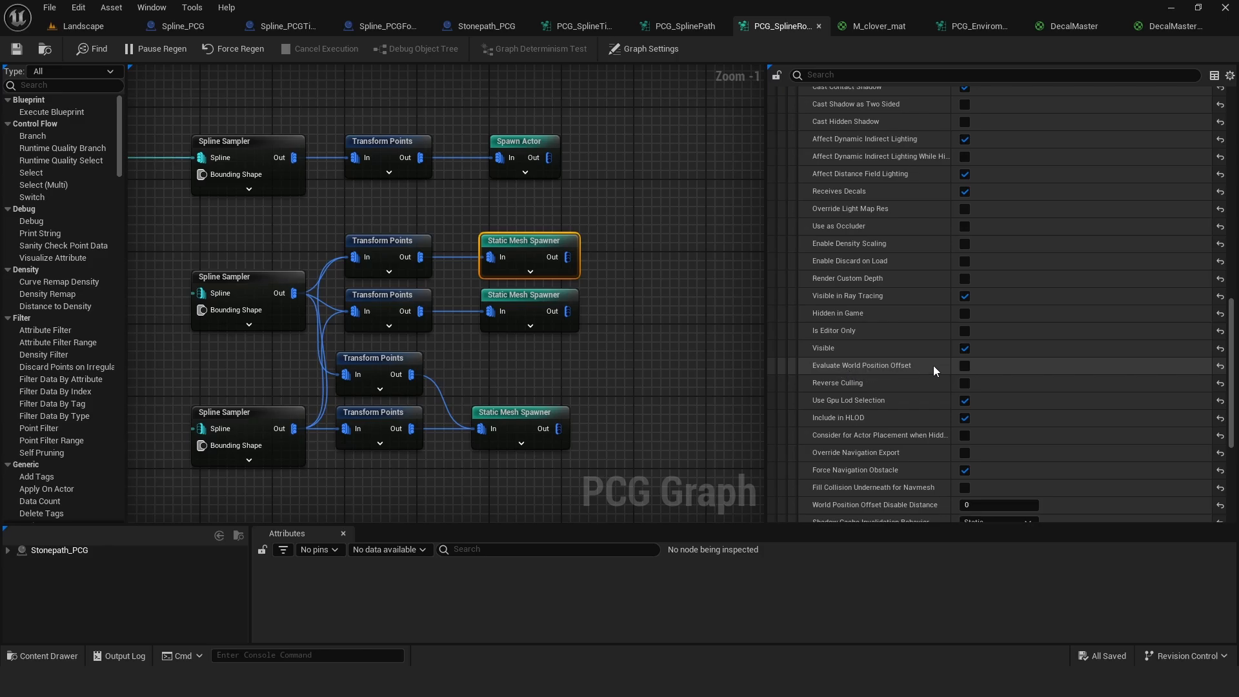
{"action": "scroll", "coordinate": [933, 365], "scroll_direction": "down", "scroll_amount": 3}
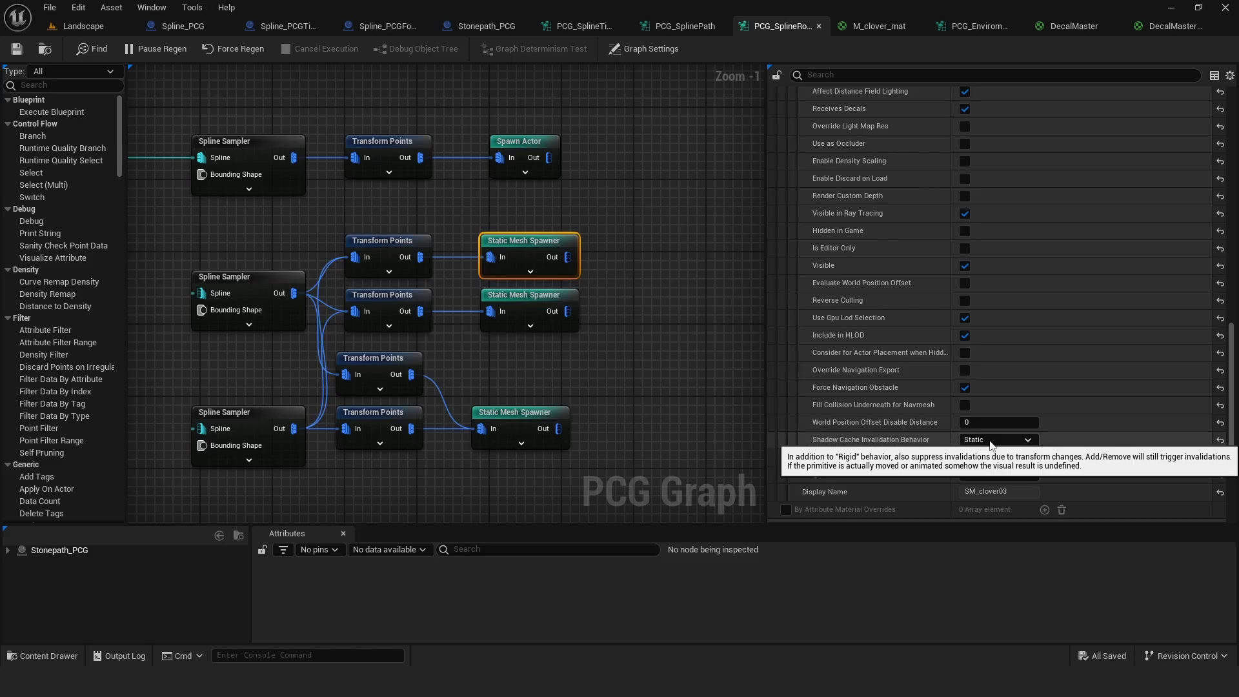
{"action": "scroll", "coordinate": [961, 351], "scroll_direction": "up", "scroll_amount": 10}
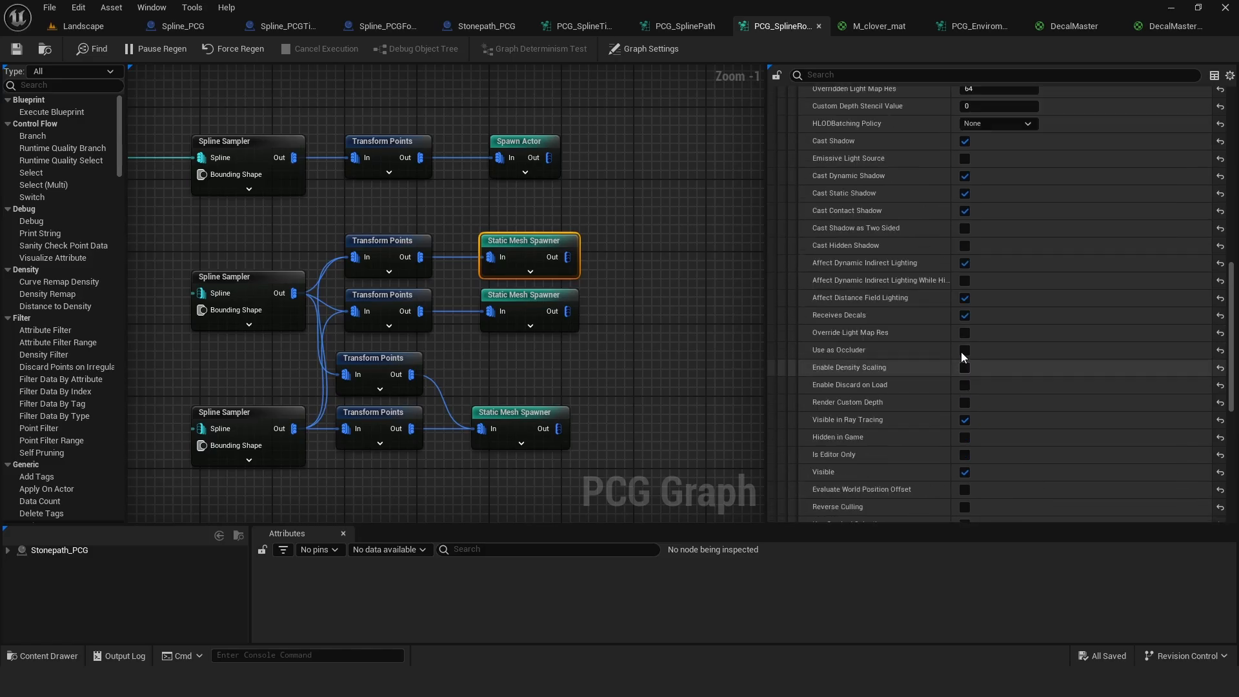
{"action": "scroll", "coordinate": [961, 351], "scroll_direction": "up", "scroll_amount": 5}
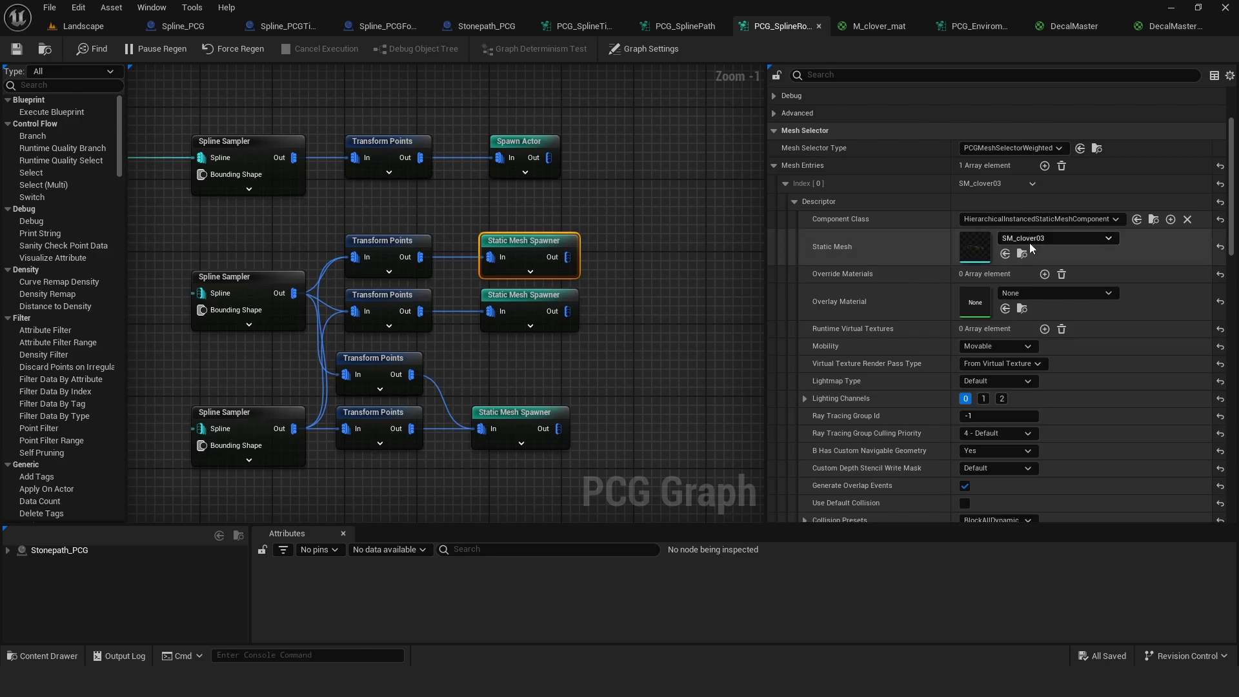
Step: Check the meshes of the other two Static Mesh Spawners and the offset, rotation and scale of the upper clover Transform Points nodes
{"action": "left_click", "coordinate": [537, 297]}
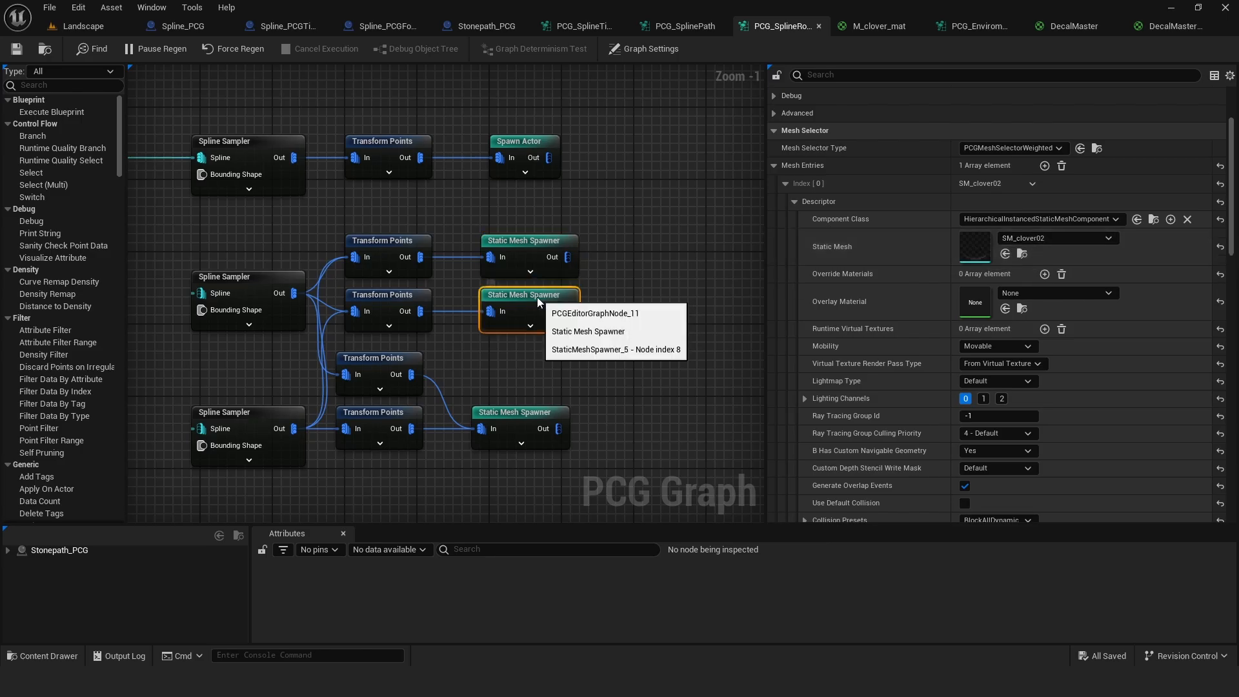
{"action": "left_click", "coordinate": [515, 414]}
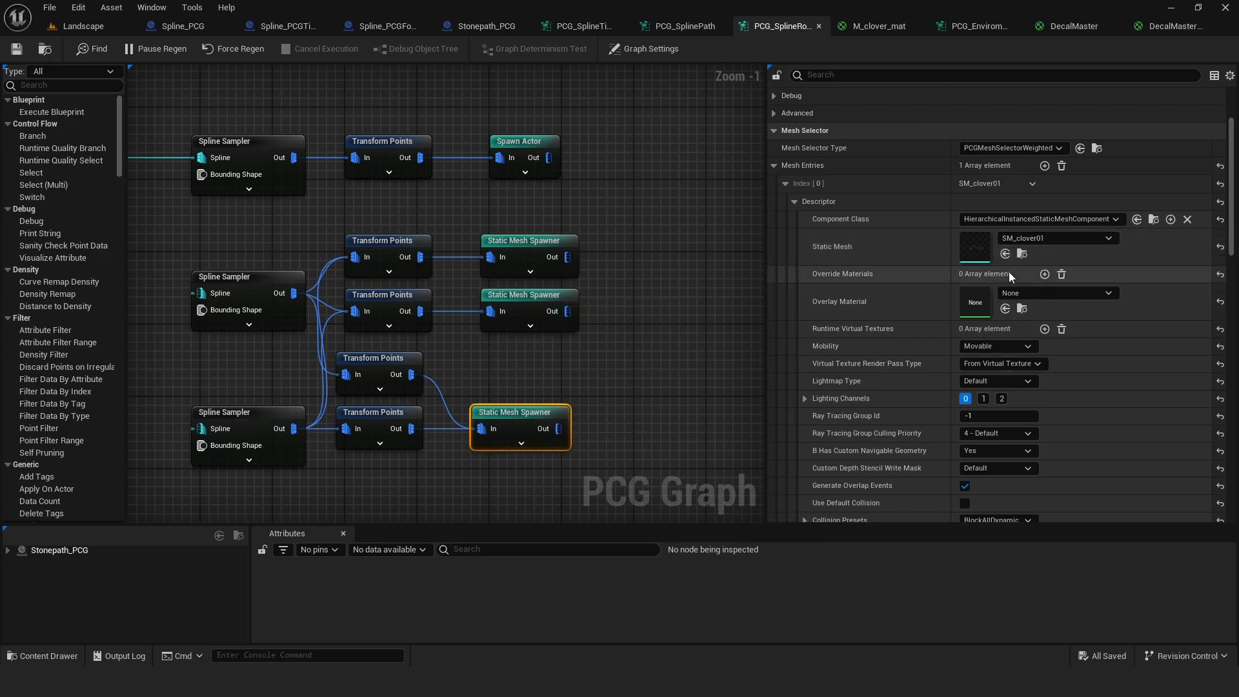
{"action": "right_click_drag", "start_coordinate": [321, 209], "coordinate": [379, 186]}
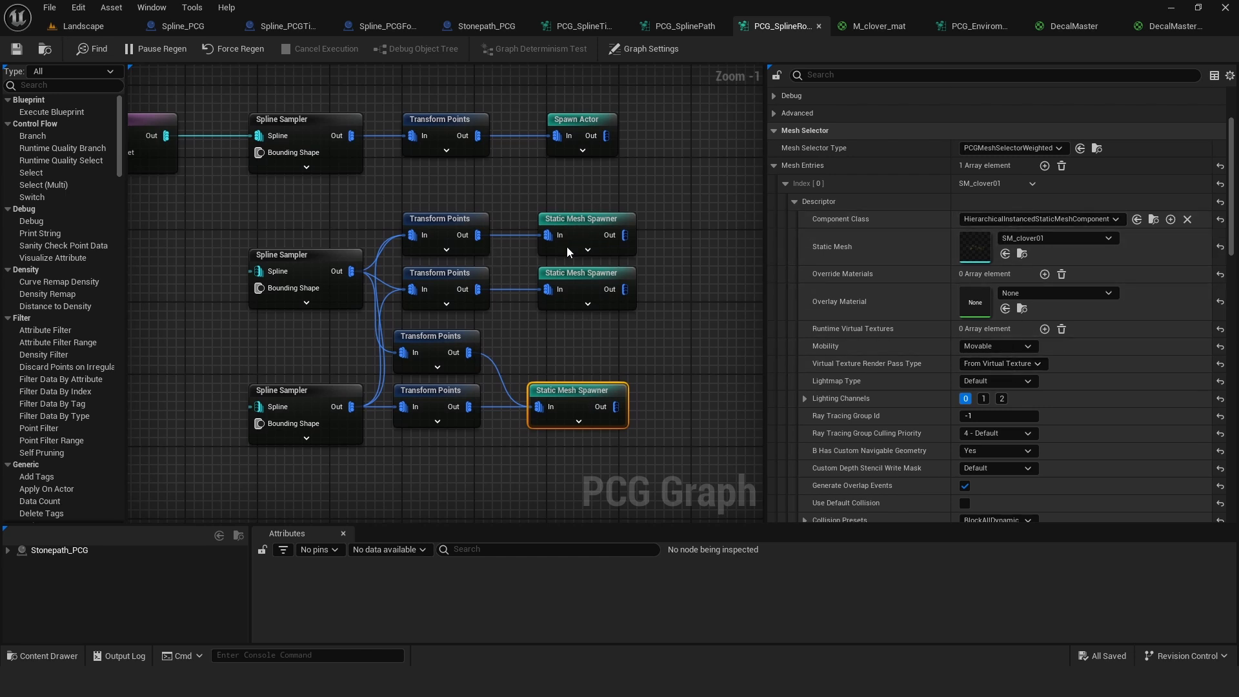
{"action": "left_click", "coordinate": [449, 223]}
{"action": "left_click", "coordinate": [440, 276]}
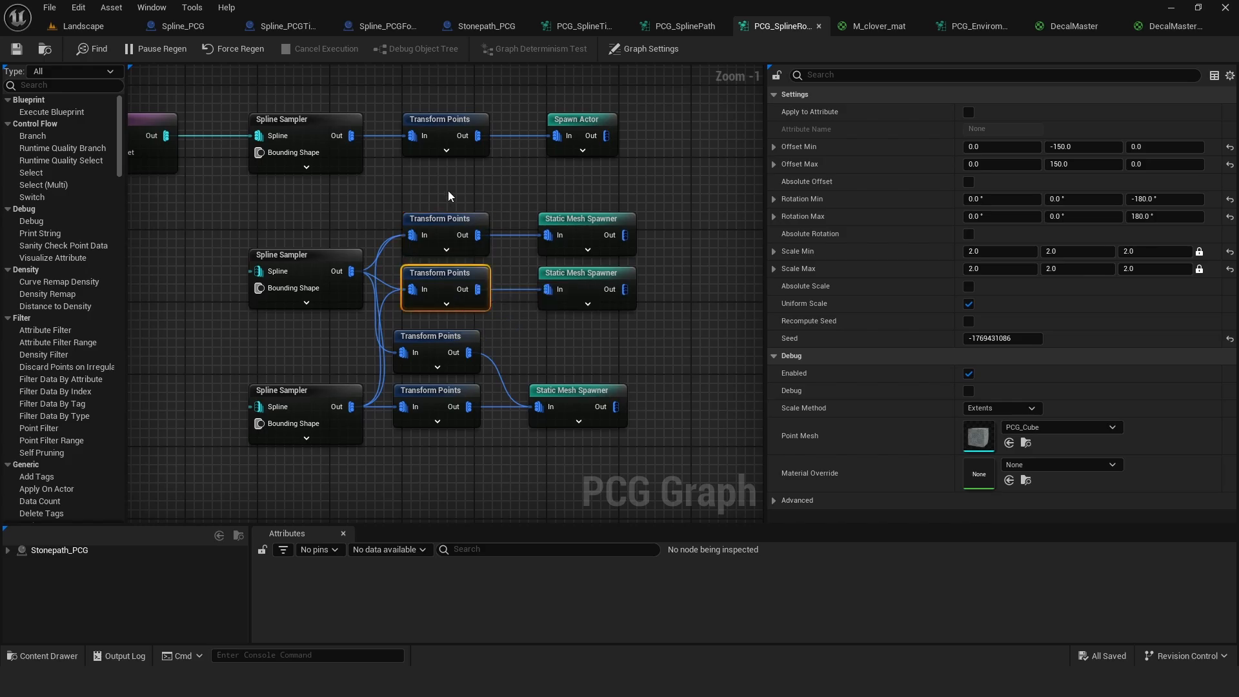
Step: Check the middle Spline Sampler's Distance Increment, keeping the node aligned beneath the upper sampler
{"action": "right_click_drag", "start_coordinate": [415, 187], "coordinate": [577, 251]}
{"action": "left_click_drag", "start_coordinate": [463, 313], "coordinate": [452, 291]}
{"action": "right_click_drag", "start_coordinate": [537, 272], "coordinate": [431, 270]}
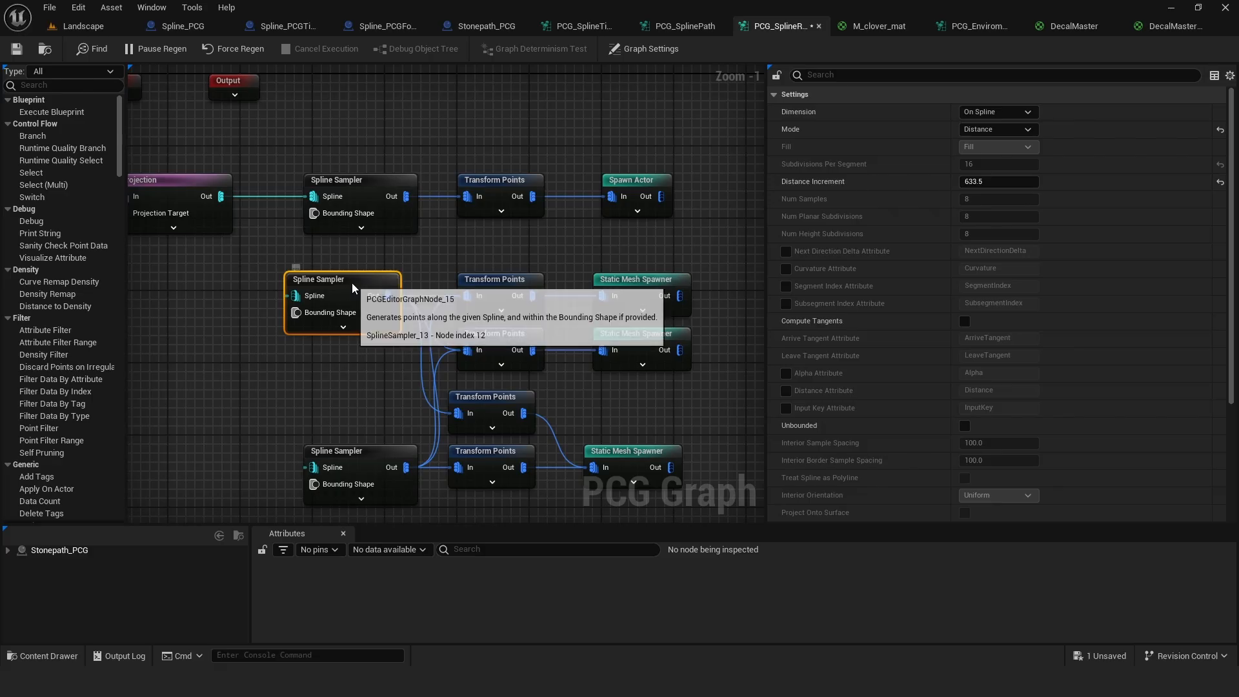
{"action": "left_click_drag", "start_coordinate": [350, 284], "coordinate": [364, 284]}
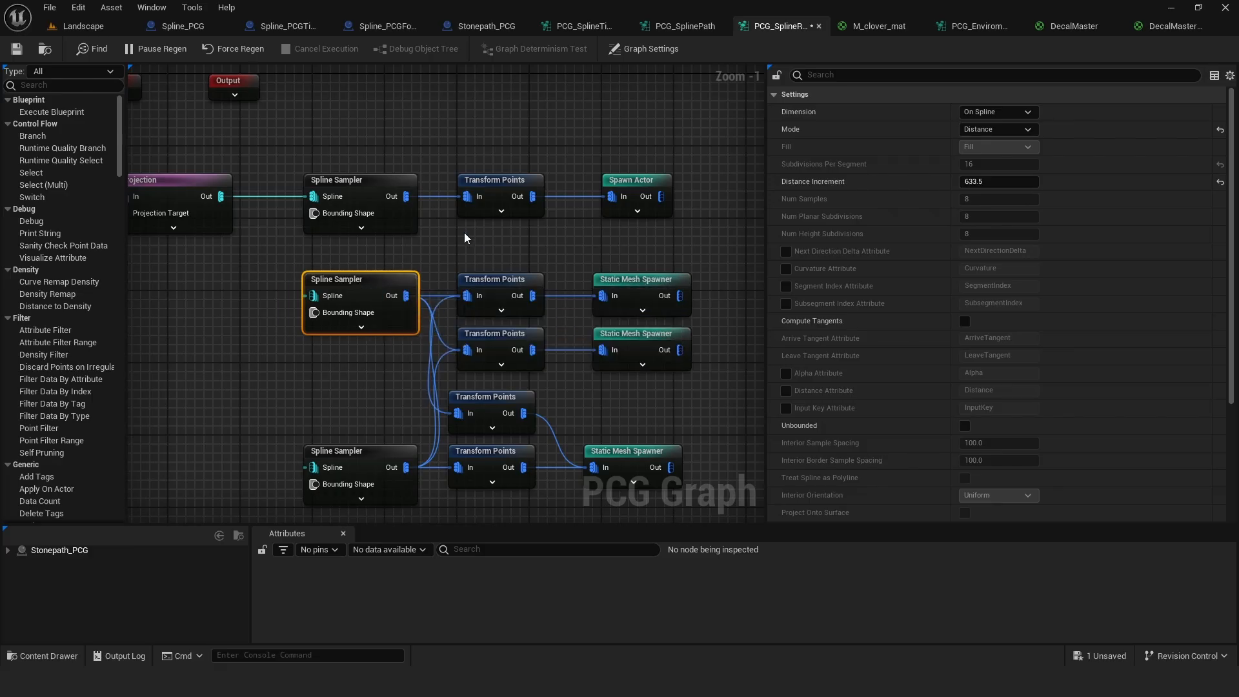
Step: Compare the Distance Increment of the decal Spline Sampler with those of the two clover Spline Samplers
{"action": "left_click", "coordinate": [370, 187]}
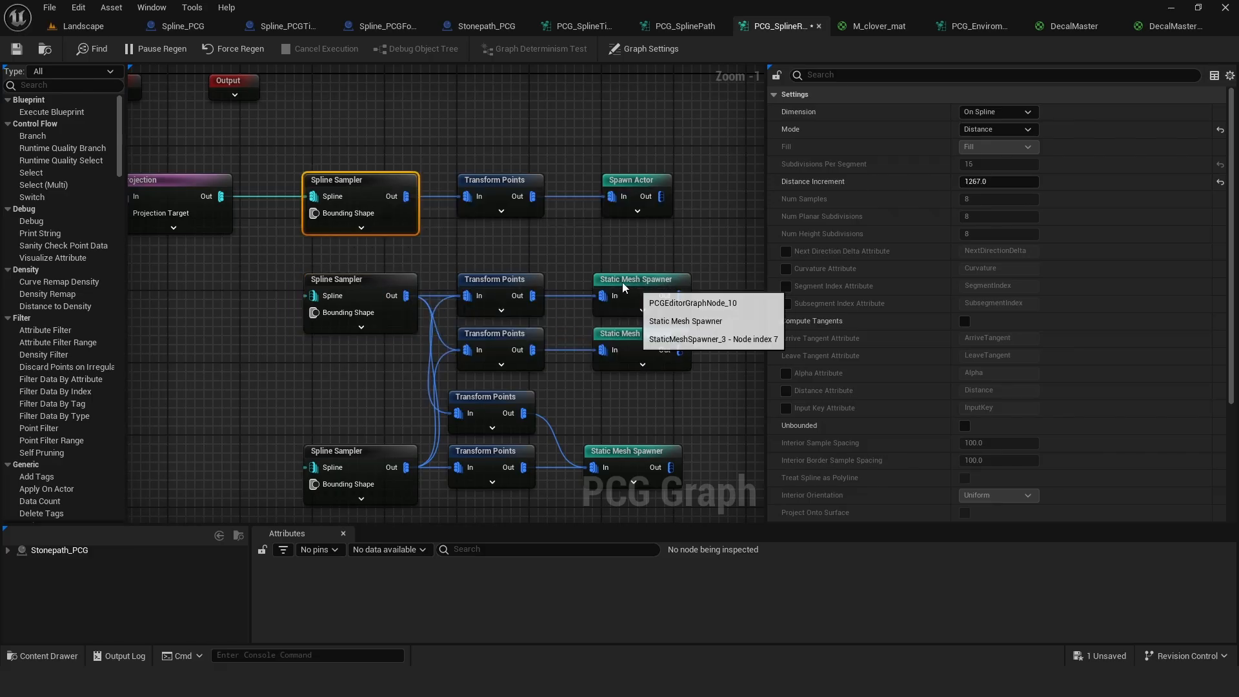
{"action": "left_click_drag", "start_coordinate": [362, 456], "coordinate": [353, 438]}
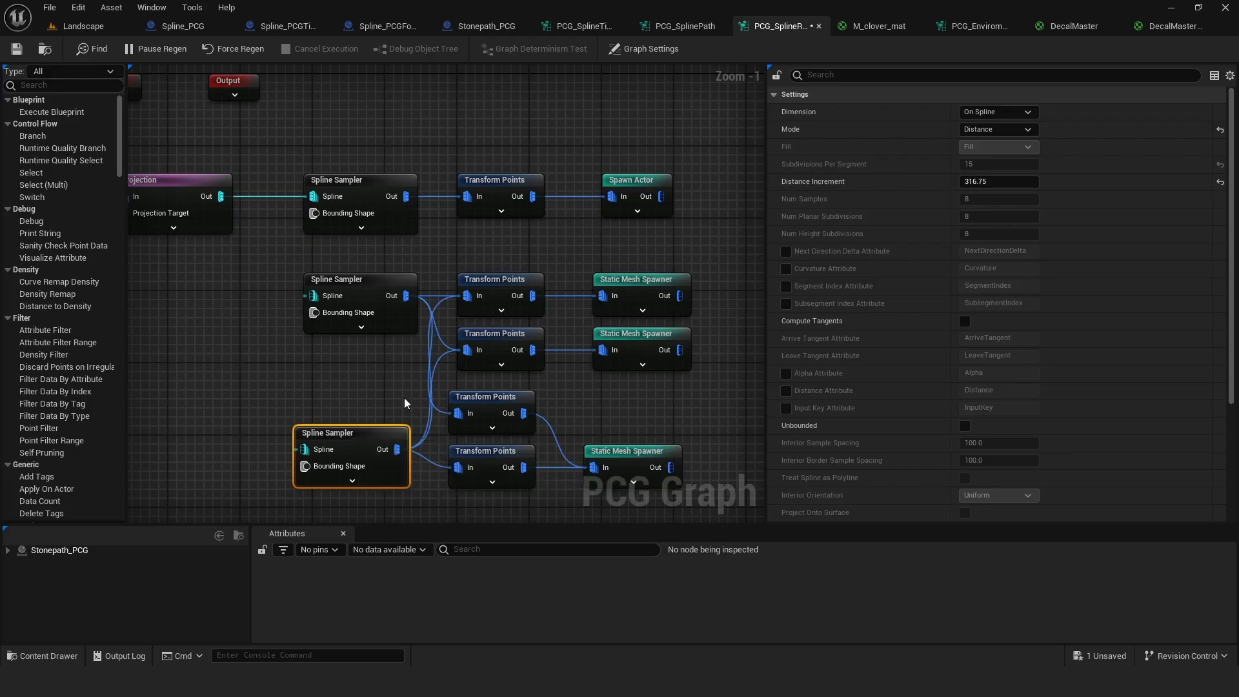
{"action": "left_click", "coordinate": [372, 298]}
{"action": "left_click", "coordinate": [359, 443]}
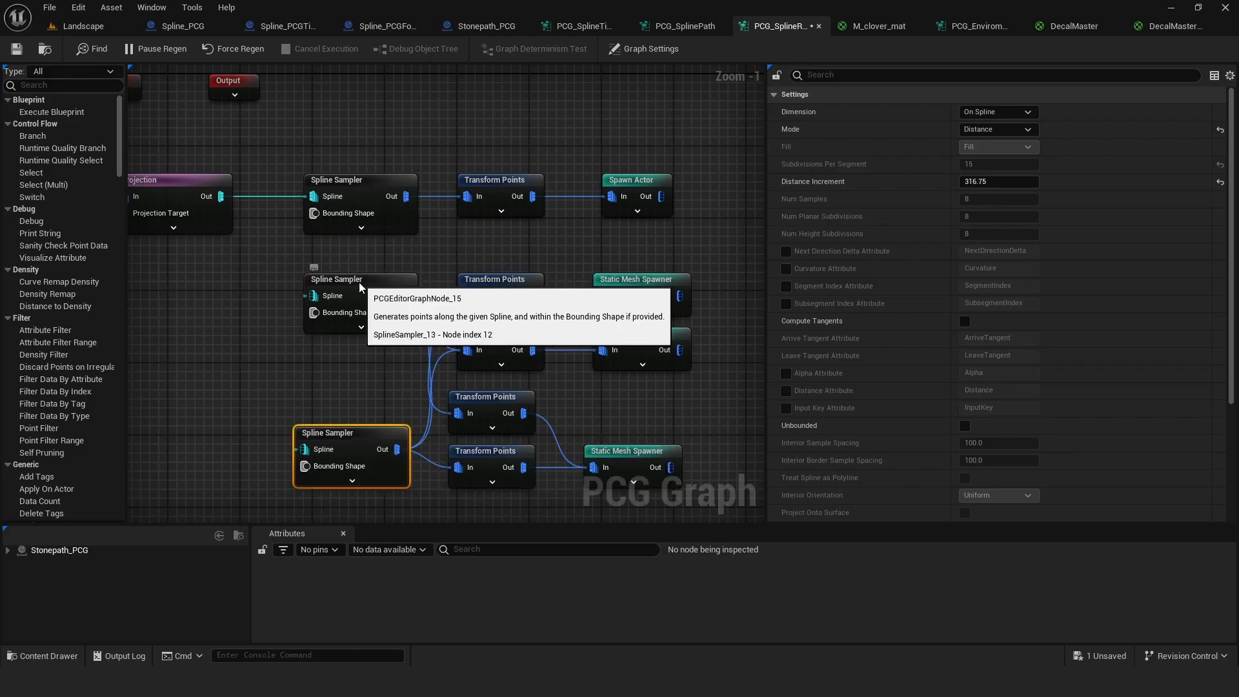
{"action": "left_click", "coordinate": [328, 288]}
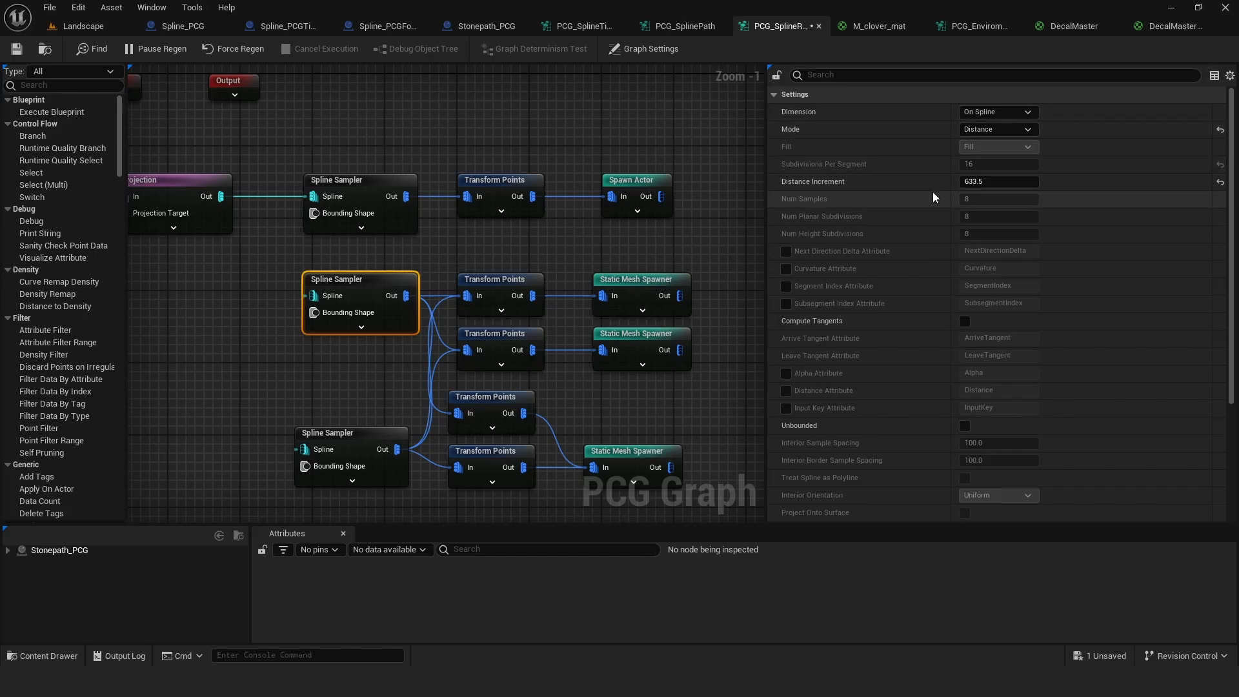
{"action": "left_click", "coordinate": [364, 187]}
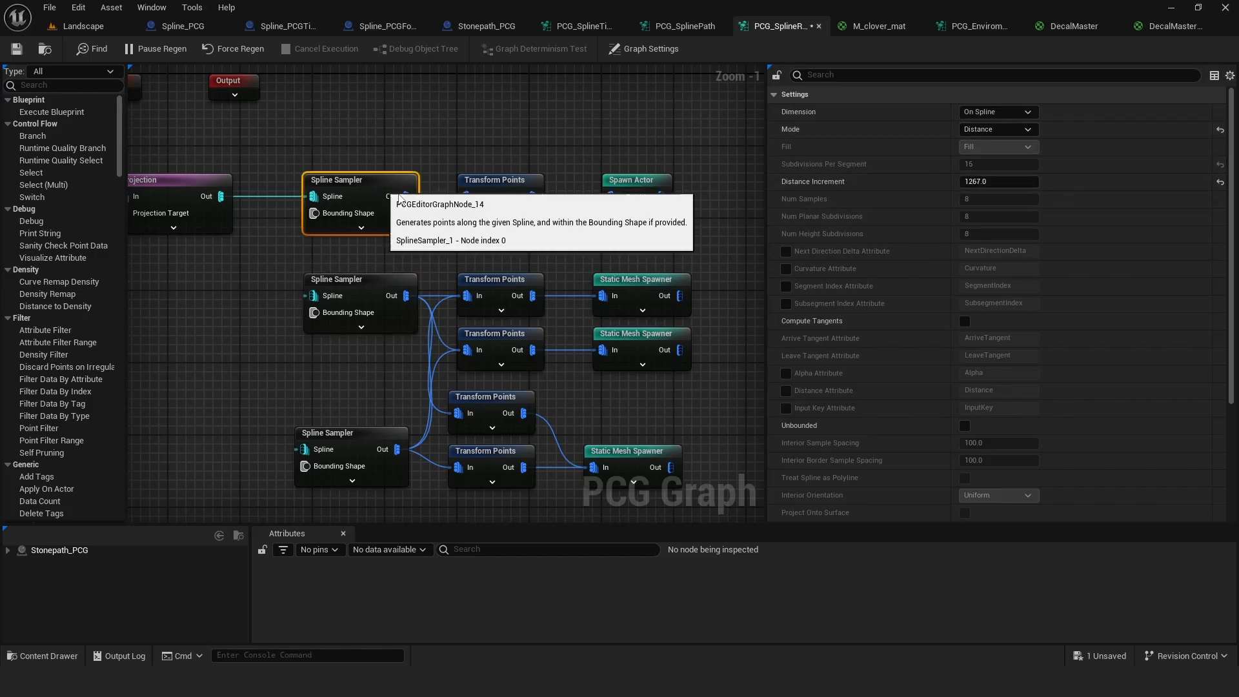
{"action": "left_click", "coordinate": [342, 289]}
{"action": "left_click", "coordinate": [358, 442]}
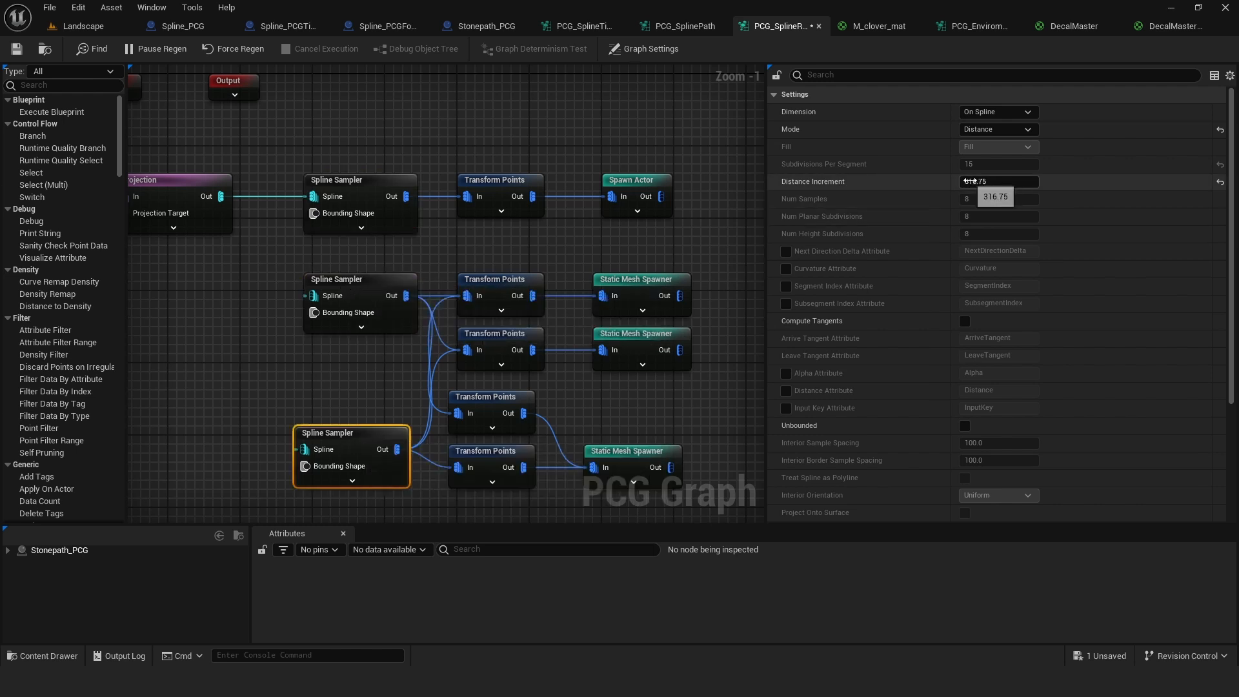
Step: Connect the Projection node's output to the Spline inputs of both clover Spline Samplers
{"action": "left_click", "coordinate": [352, 287]}
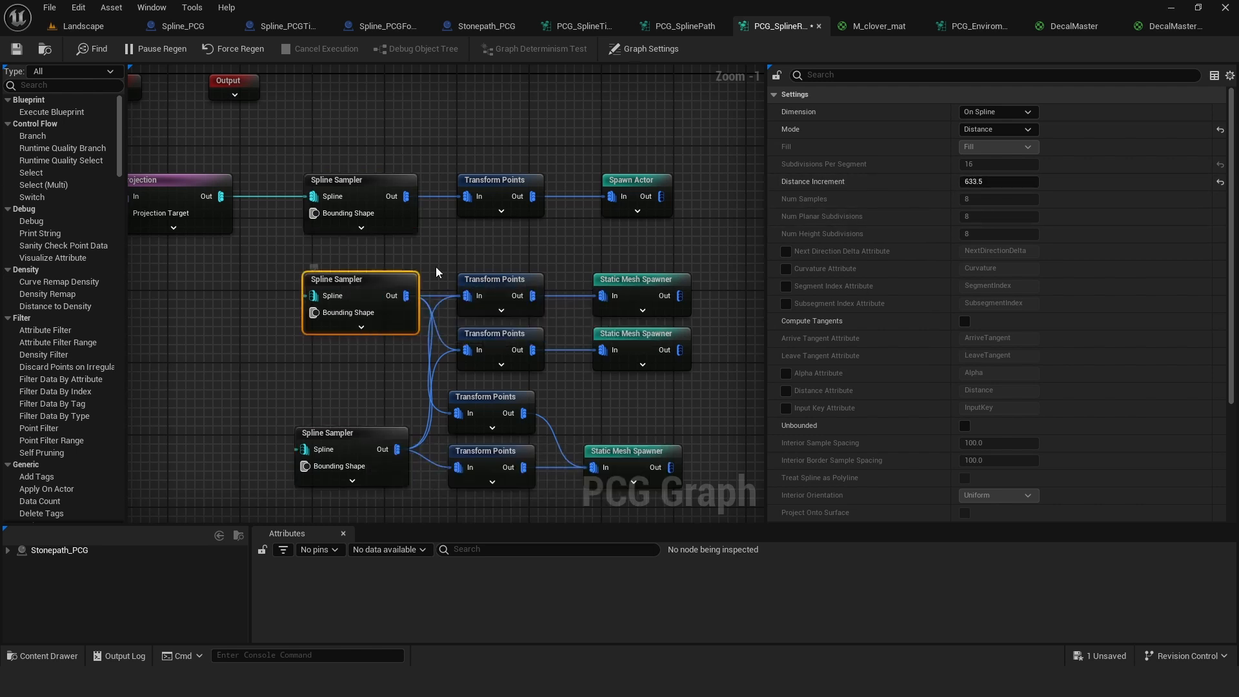
{"action": "right_click_drag", "start_coordinate": [375, 248], "coordinate": [340, 224]}
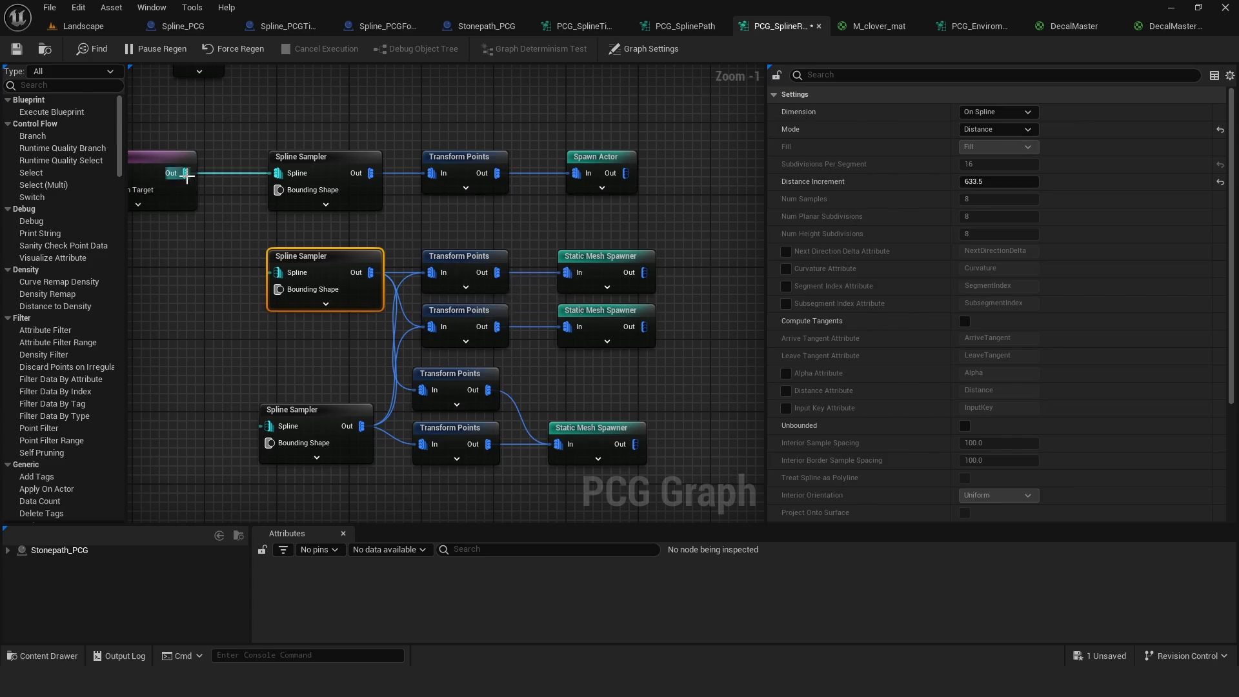
{"action": "left_click_drag", "start_coordinate": [187, 175], "coordinate": [257, 280]}
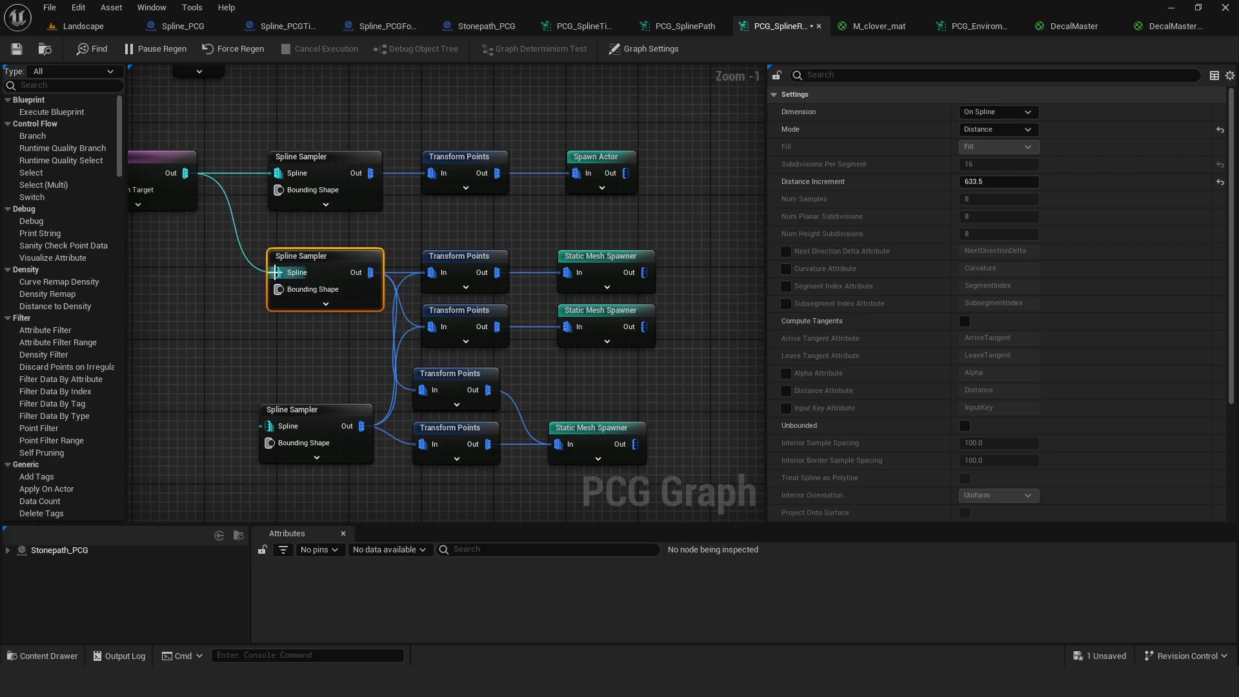
{"action": "left_click_drag", "start_coordinate": [242, 349], "coordinate": [268, 443]}
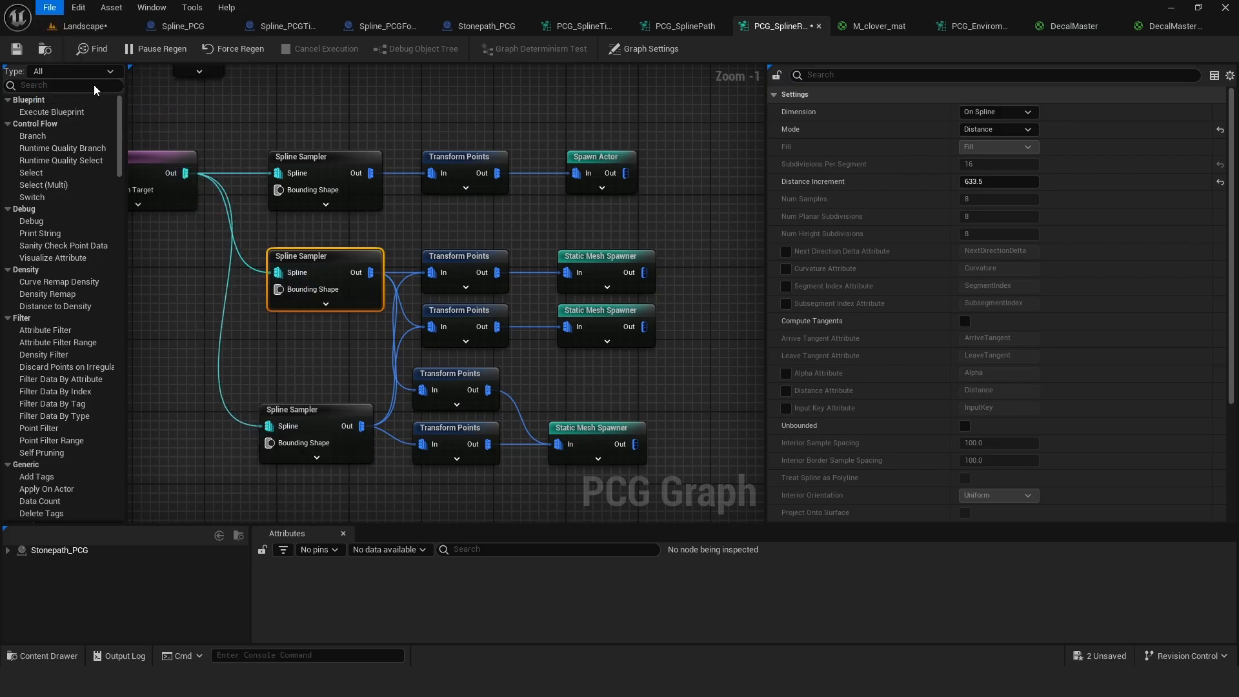
Step: Inspect the spawned clover meshes along the stone path's seams in the level from several angles
{"action": "left_click", "coordinate": [77, 26]}
{"action": "key", "text": "w"}
{"action": "right_click_drag", "start_coordinate": [214, 215], "coordinate": [289, 266]}
{"action": "scroll", "coordinate": [265, 209], "scroll_direction": "down", "scroll_amount": 1}
{"action": "scroll", "coordinate": [268, 213], "scroll_direction": "down", "scroll_amount": 1}
{"action": "key", "text": "s"}
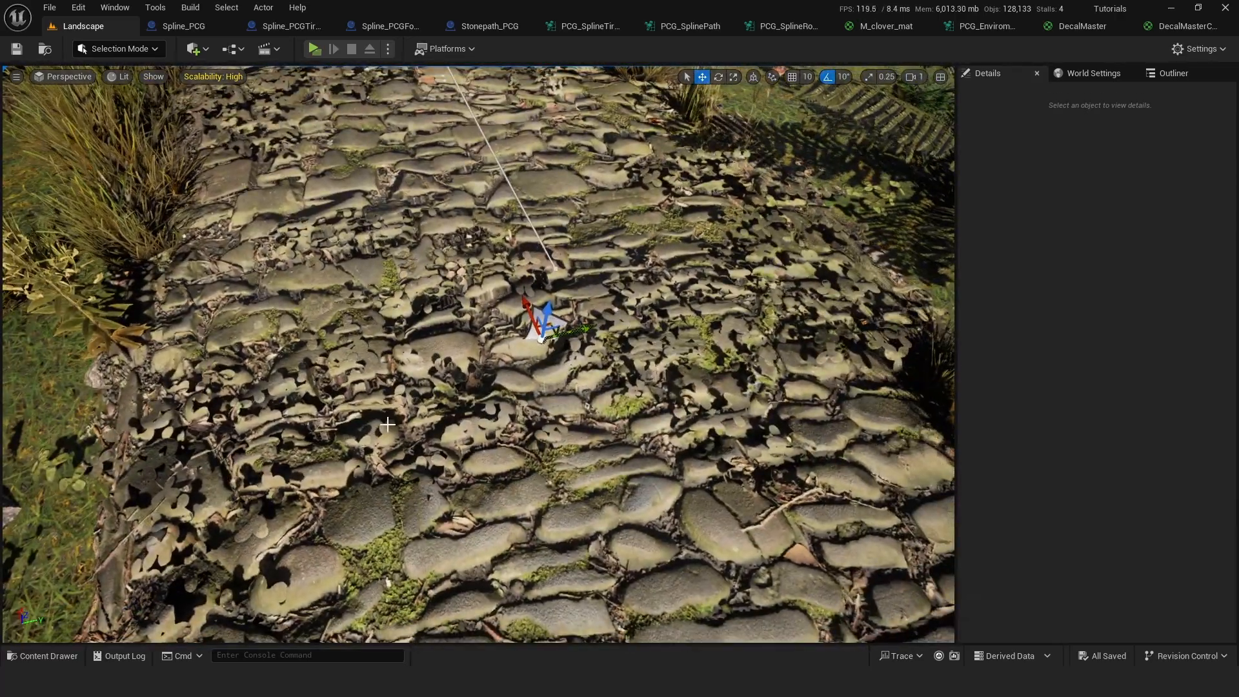
{"action": "key", "text": "a"}
{"action": "right_click_drag", "start_coordinate": [387, 424], "coordinate": [589, 408]}
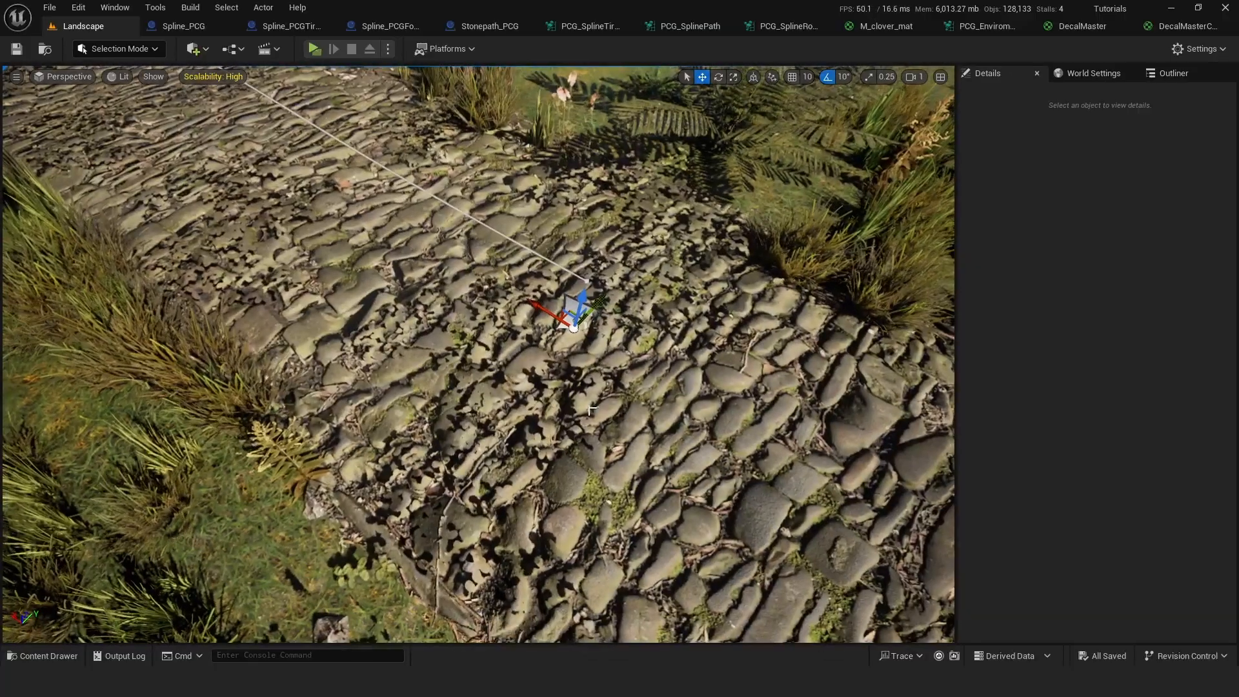
{"action": "mouse_move", "coordinate": [656, 320]}
{"action": "right_mouse_down"}
{"action": "mouse_move", "coordinate": [659, 310]}
{"action": "mouse_move", "coordinate": [669, 328]}
{"action": "right_mouse_up"}
{"action": "key", "text": "d"}
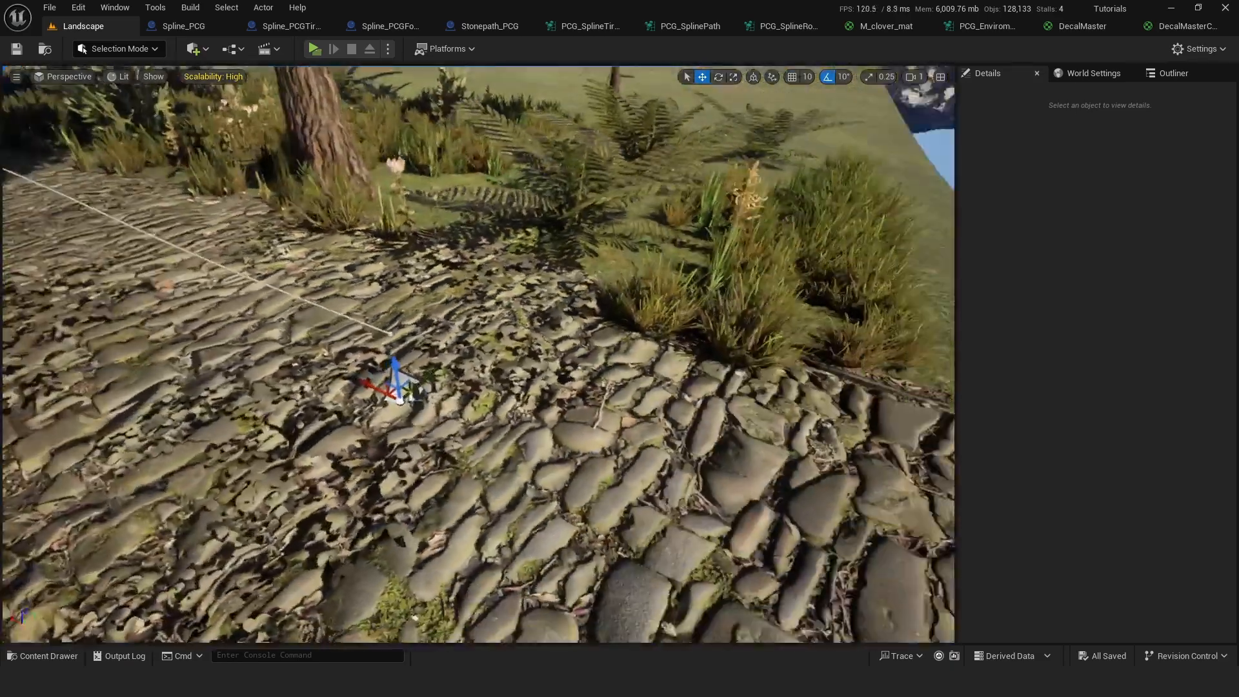
{"action": "right_click_drag", "start_coordinate": [452, 387], "coordinate": [370, 329]}
{"action": "key", "text": "s"}
Step: Select the decal at the path's end and examine how its projection box covers the clover meshes
{"action": "left_click", "coordinate": [455, 378]}
{"action": "key", "text": "s"}
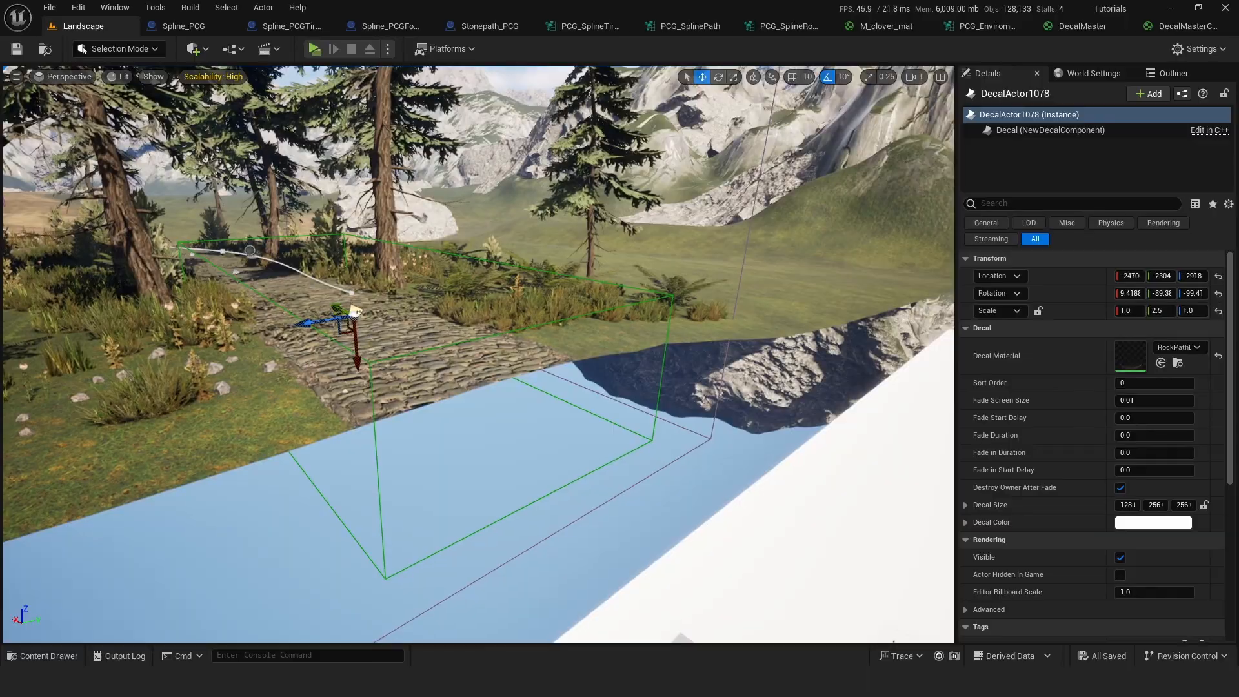
{"action": "key", "text": "w"}
{"action": "mouse_move", "coordinate": [251, 496]}
{"action": "right_mouse_down"}
{"action": "mouse_move", "coordinate": [233, 500]}
{"action": "mouse_move", "coordinate": [242, 510]}
{"action": "mouse_move", "coordinate": [250, 496]}
{"action": "right_mouse_up"}
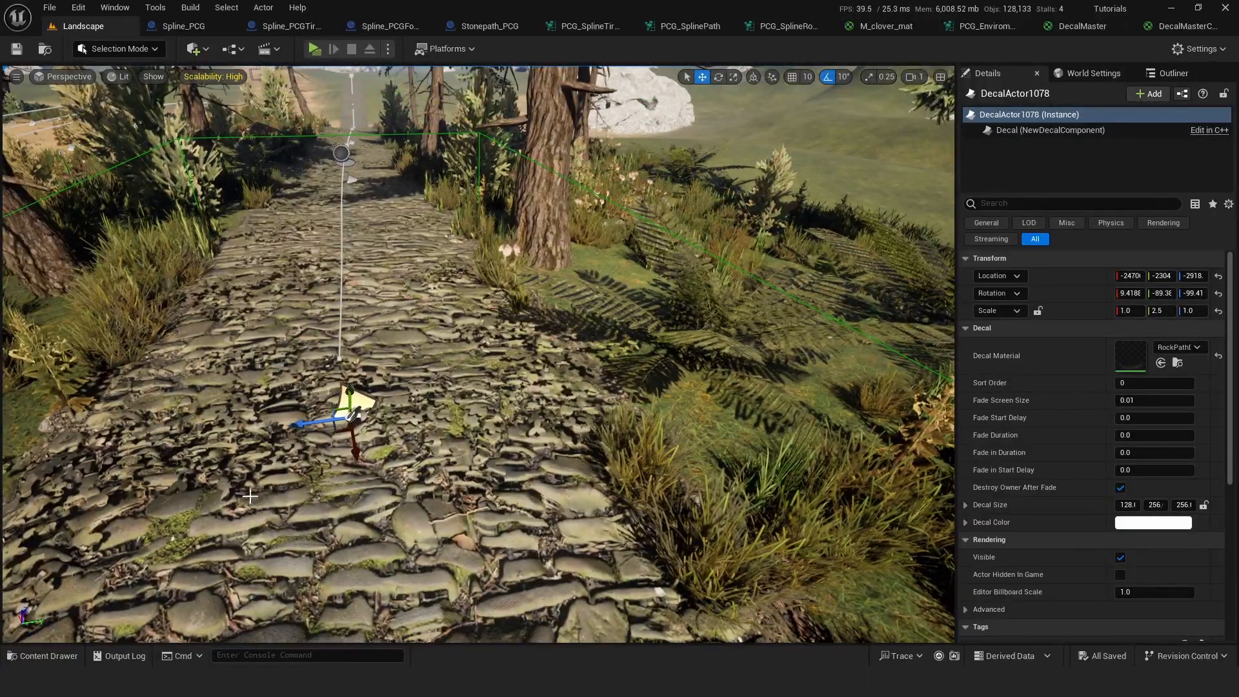
{"action": "key", "text": "a"}
{"action": "right_click_drag", "start_coordinate": [336, 429], "coordinate": [313, 407]}
{"action": "key", "text": "s"}
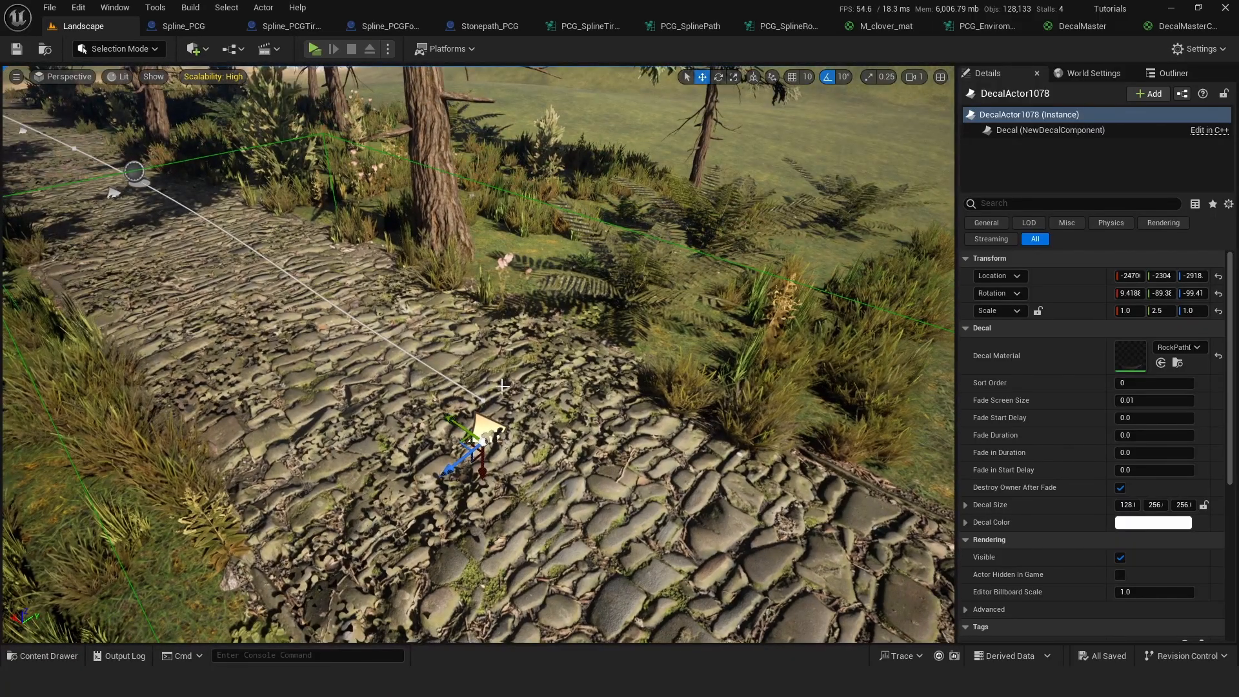
Step: In the M_clover_mat material, set Decal Response (DBuffer) to None and apply the change
{"action": "left_click", "coordinate": [887, 26]}
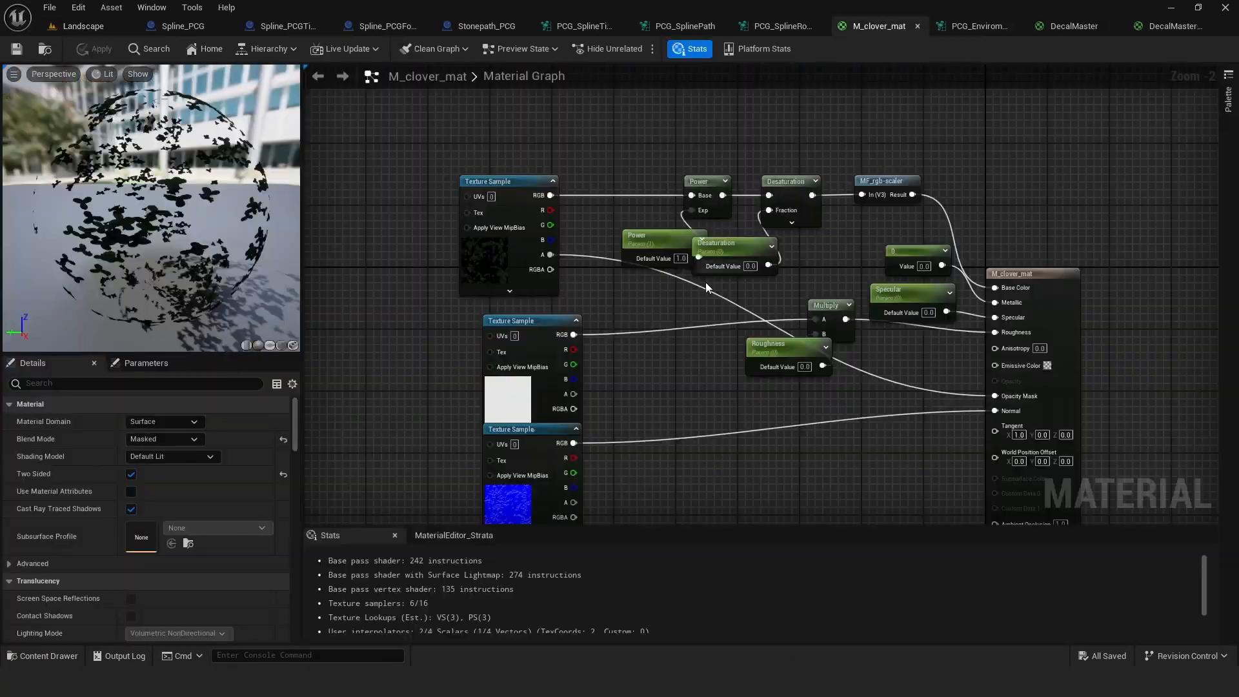
{"action": "right_click_drag", "start_coordinate": [394, 243], "coordinate": [466, 195]}
{"action": "scroll", "coordinate": [466, 195], "scroll_direction": "down", "scroll_amount": 1}
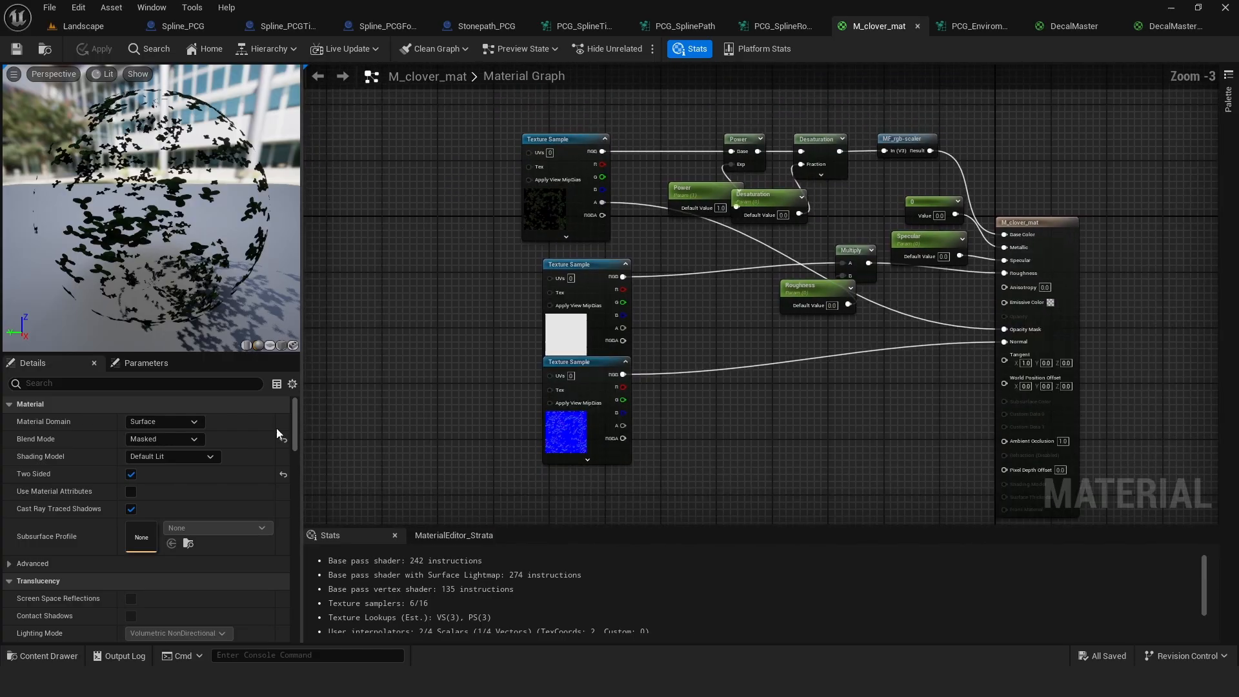
{"action": "left_click", "coordinate": [94, 383]}
{"action": "type", "text": "decal"}
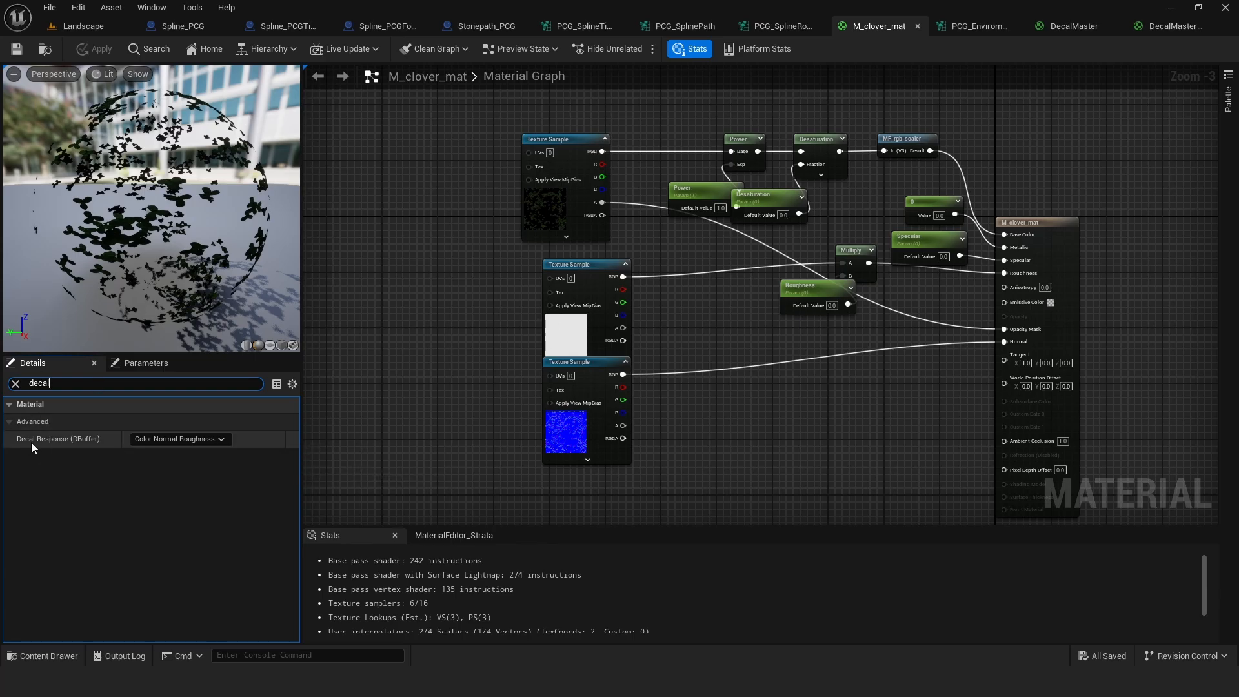
{"action": "mouse_move", "coordinate": [42, 445]}
{"action": "mouse_move", "coordinate": [140, 443]}
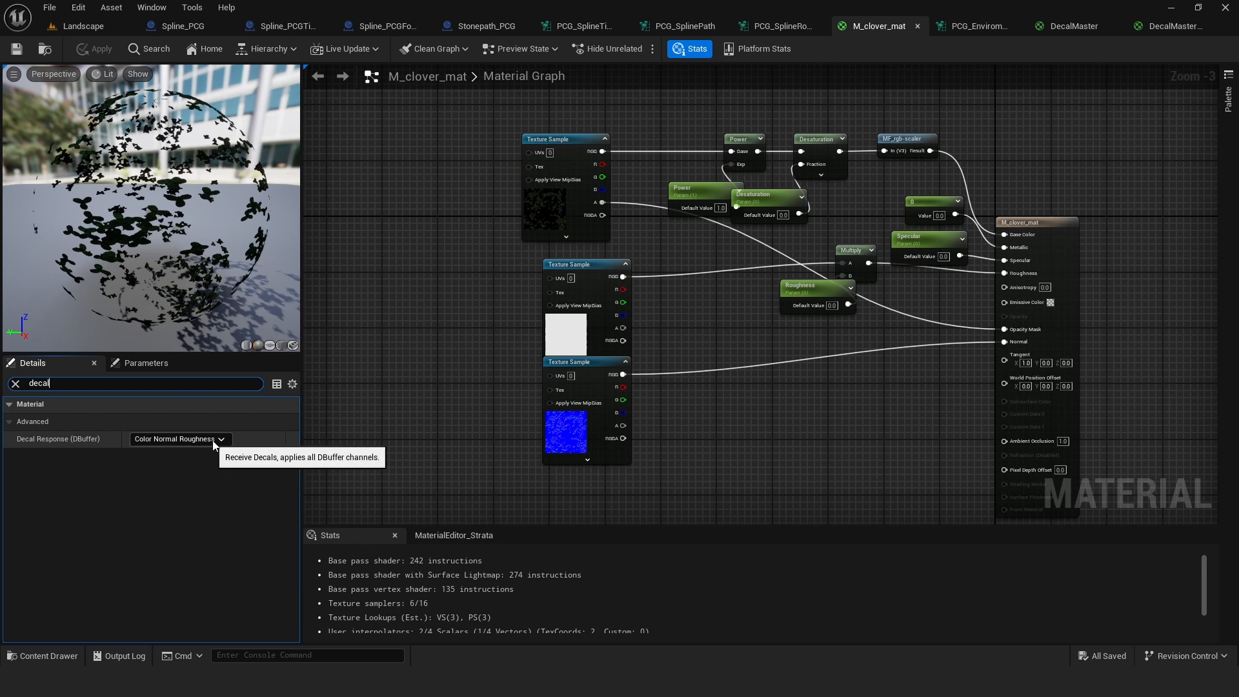
{"action": "left_click", "coordinate": [181, 438]}
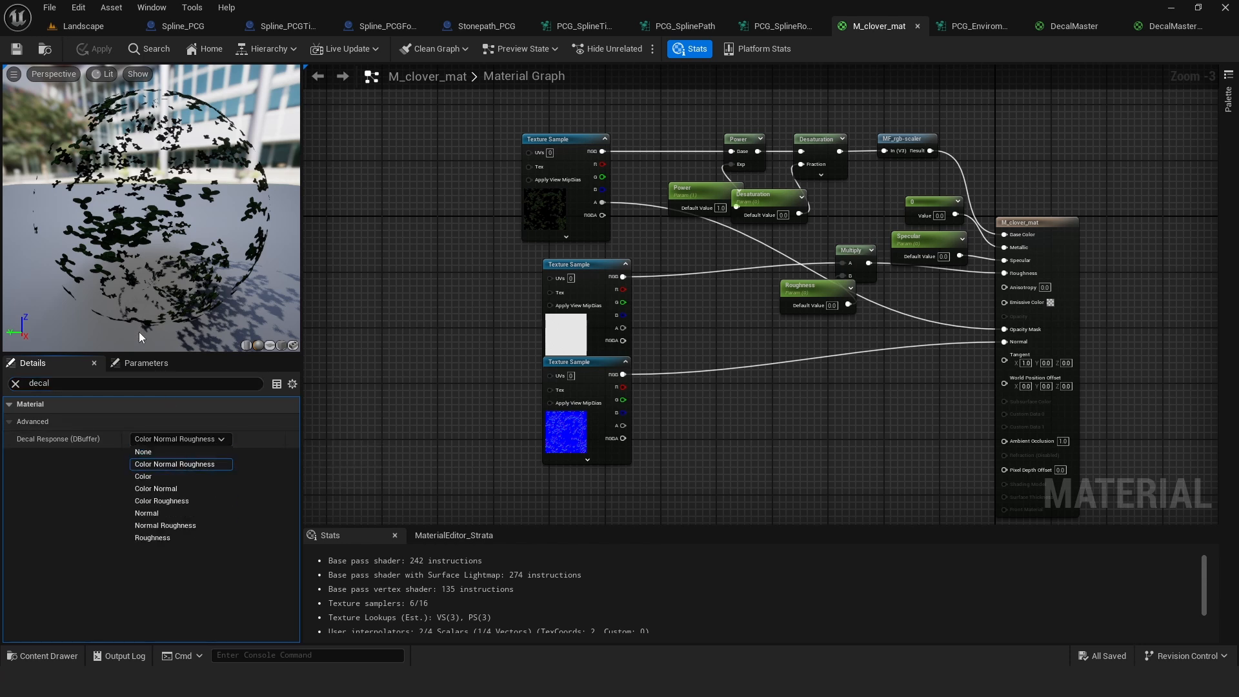
{"action": "left_click", "coordinate": [155, 453]}
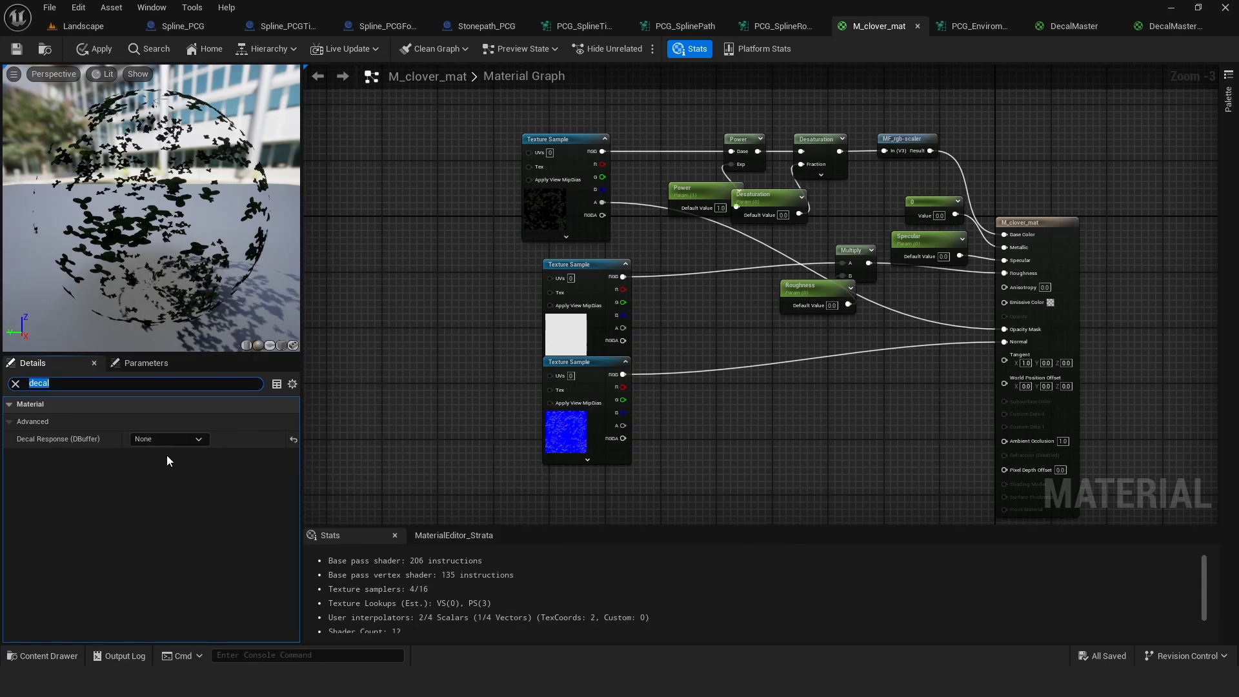
{"action": "left_click", "coordinate": [94, 48]}
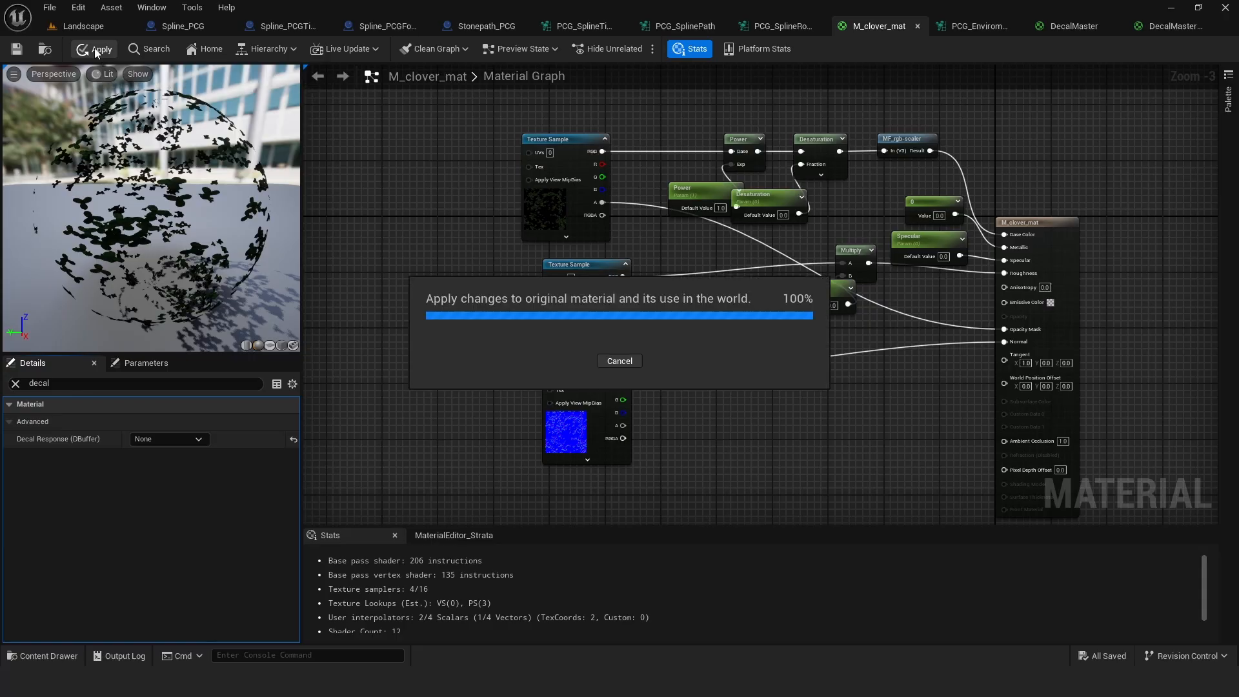
Step: Check how the clover meshes look on the stone path in the level with the updated material
{"action": "left_click", "coordinate": [75, 26]}
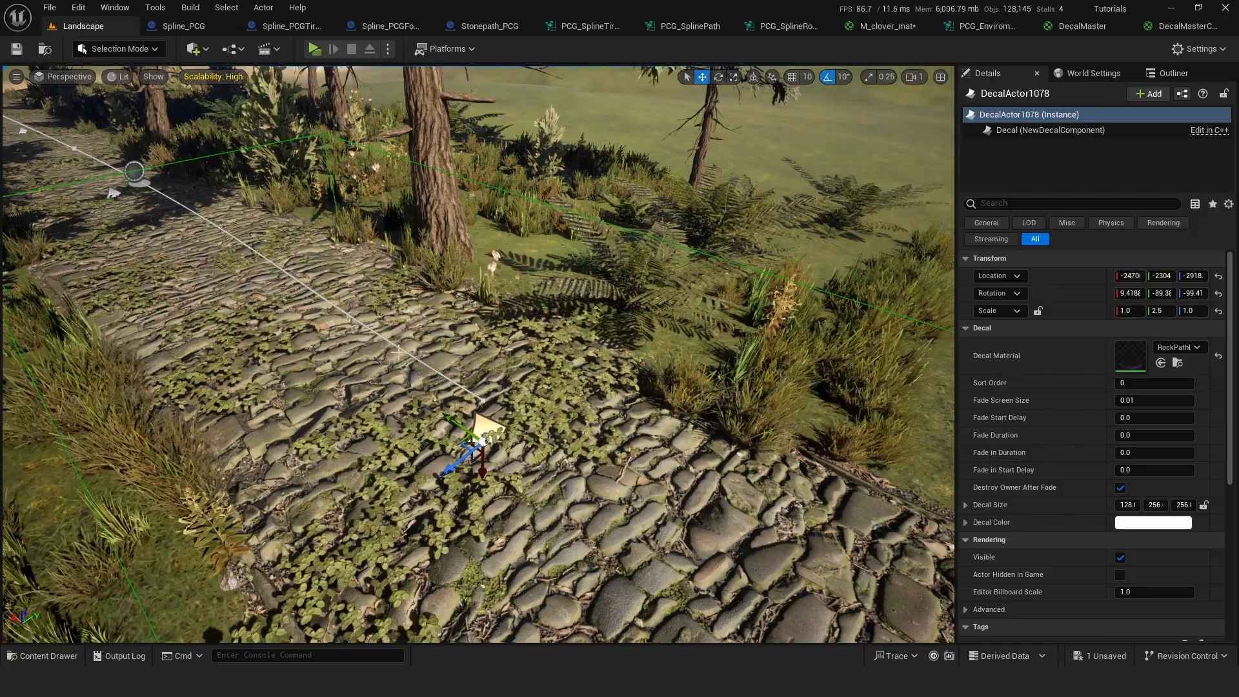
{"action": "right_click_drag", "start_coordinate": [544, 417], "coordinate": [485, 411]}
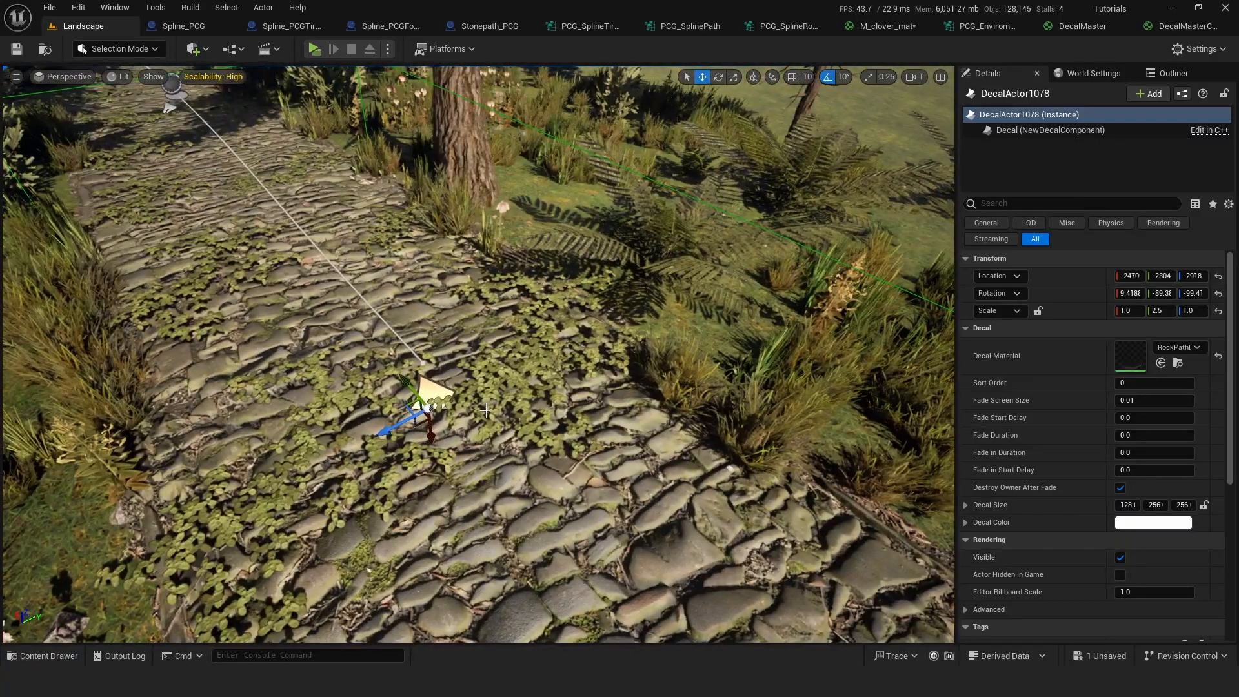
{"action": "left_click", "coordinate": [494, 381]}
{"action": "left_click", "coordinate": [391, 347]}
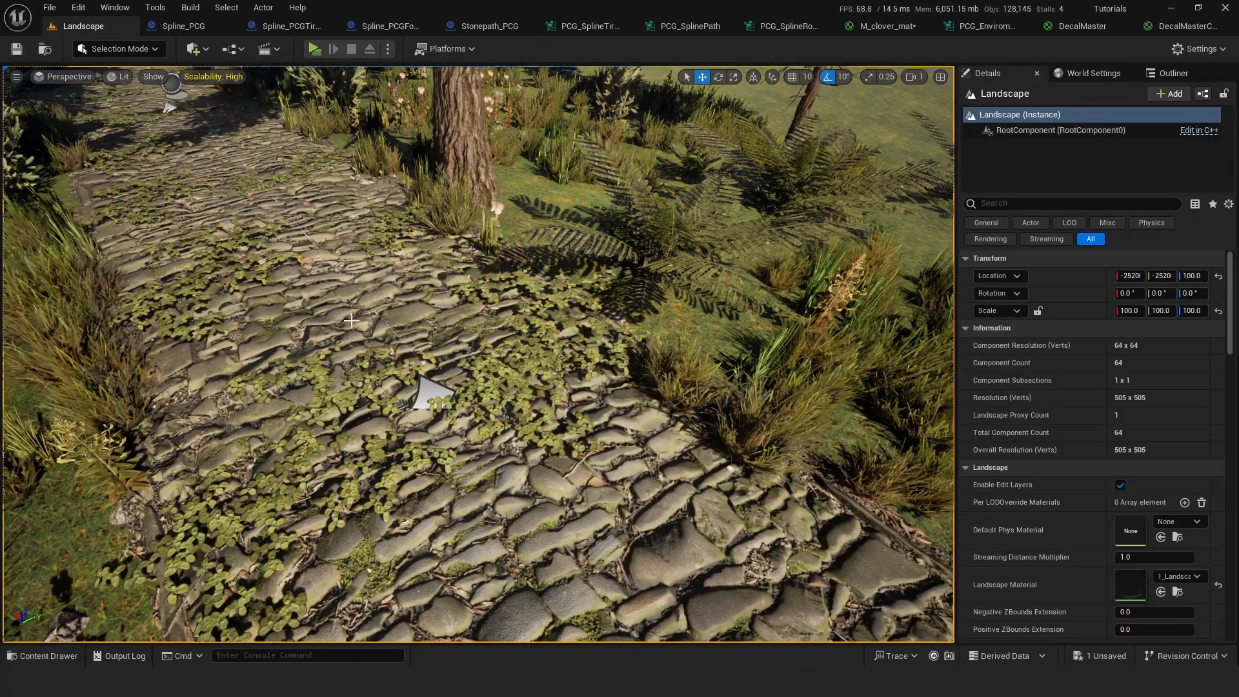
Step: Move the BloodStain3 decal from the white display floor onto the clover at the stone path's end
{"action": "right_click_drag", "start_coordinate": [349, 350], "coordinate": [468, 430]}
{"action": "left_click", "coordinate": [541, 416]}
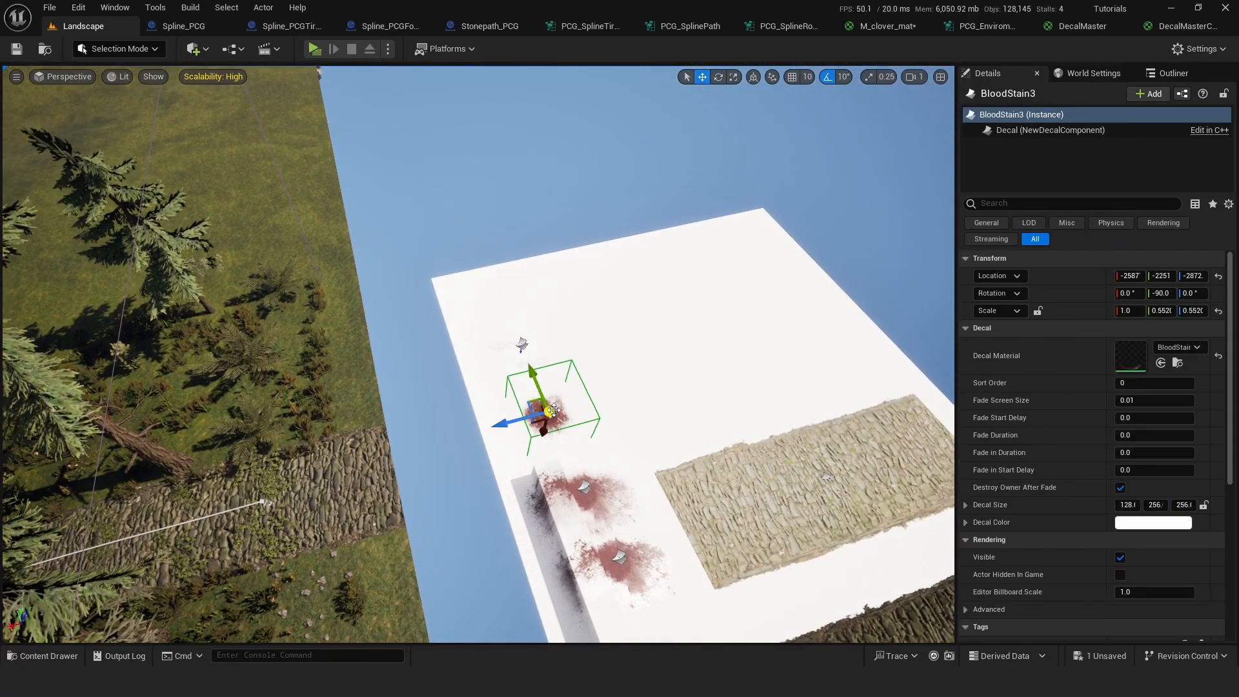
{"action": "right_click_drag", "start_coordinate": [540, 416], "coordinate": [510, 420]}
{"action": "key", "text": "w"}
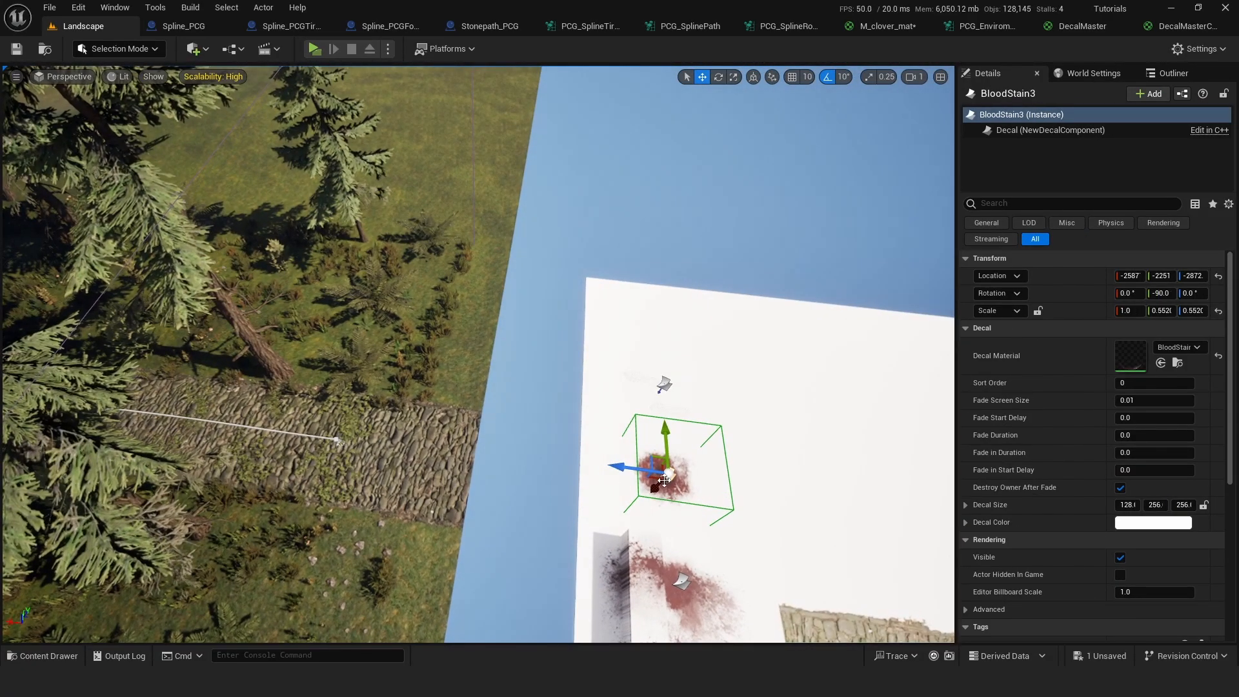
{"action": "left_click_drag", "start_coordinate": [631, 467], "coordinate": [328, 457]}
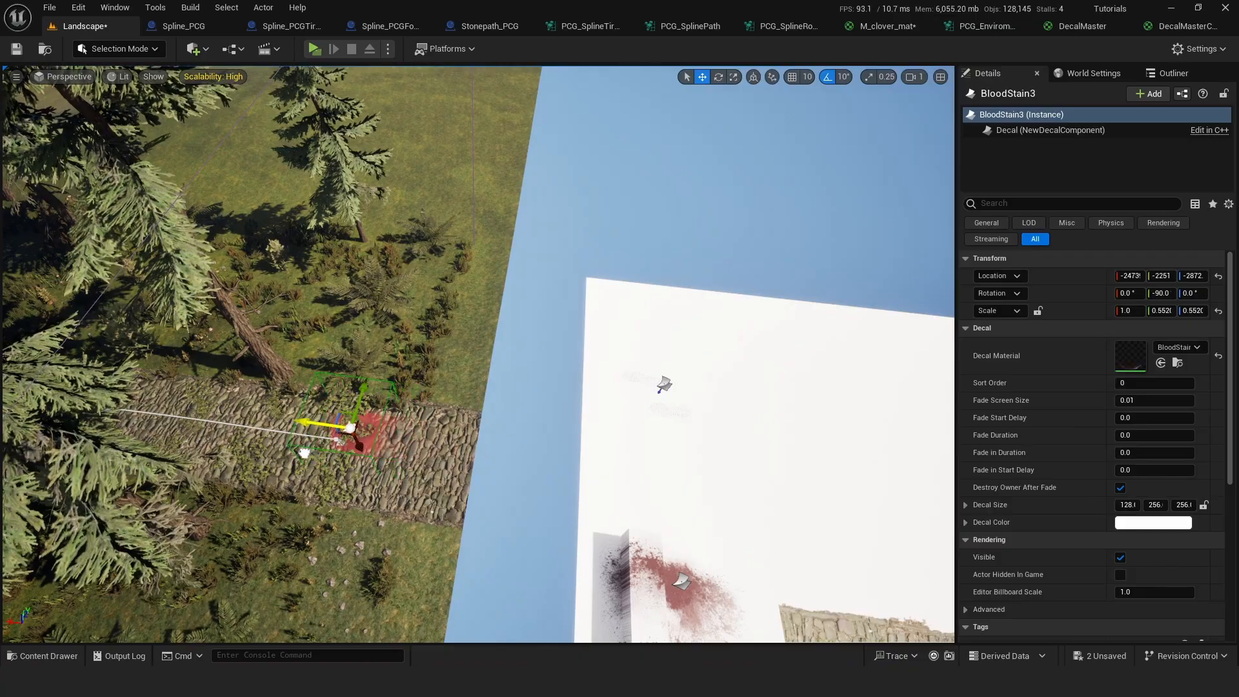
{"action": "right_click_drag", "start_coordinate": [302, 453], "coordinate": [175, 316]}
{"action": "key", "text": "w"}
{"action": "key", "text": "a"}
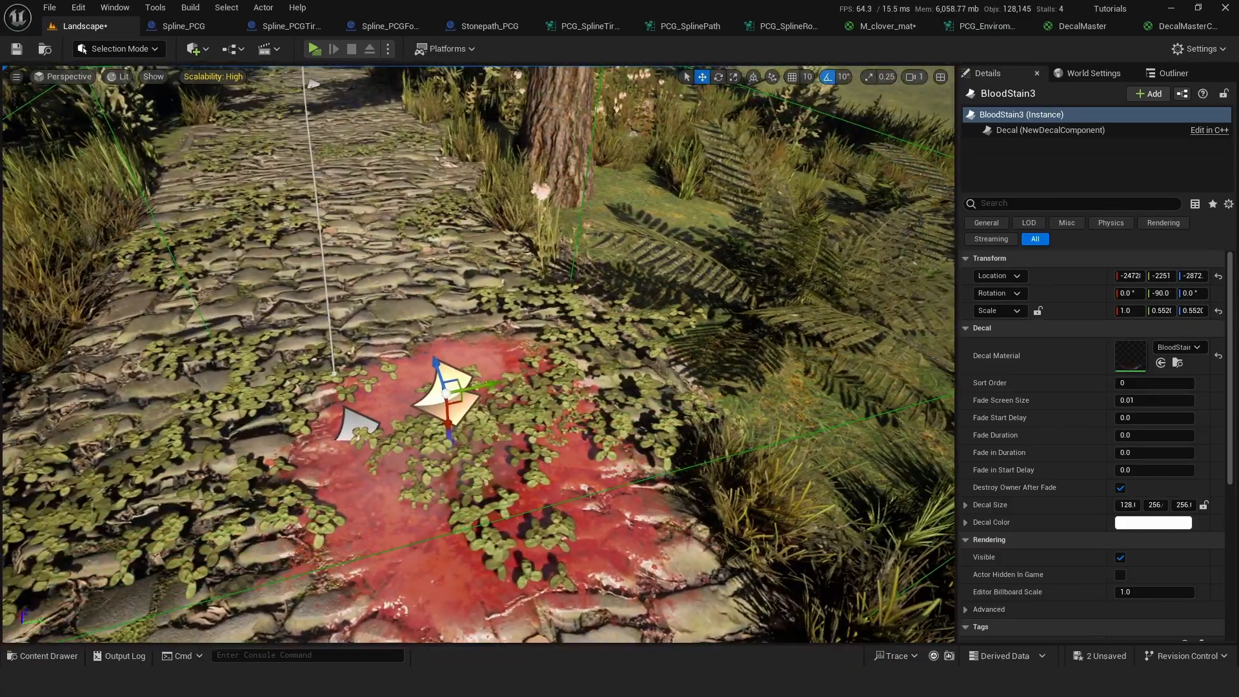
Step: Examine up close and from several angles how the blood stain decal projects on the stones and the clover leaves
{"action": "left_click", "coordinate": [301, 453]}
{"action": "key", "text": "a"}
{"action": "right_click_drag", "start_coordinate": [531, 437], "coordinate": [577, 455]}
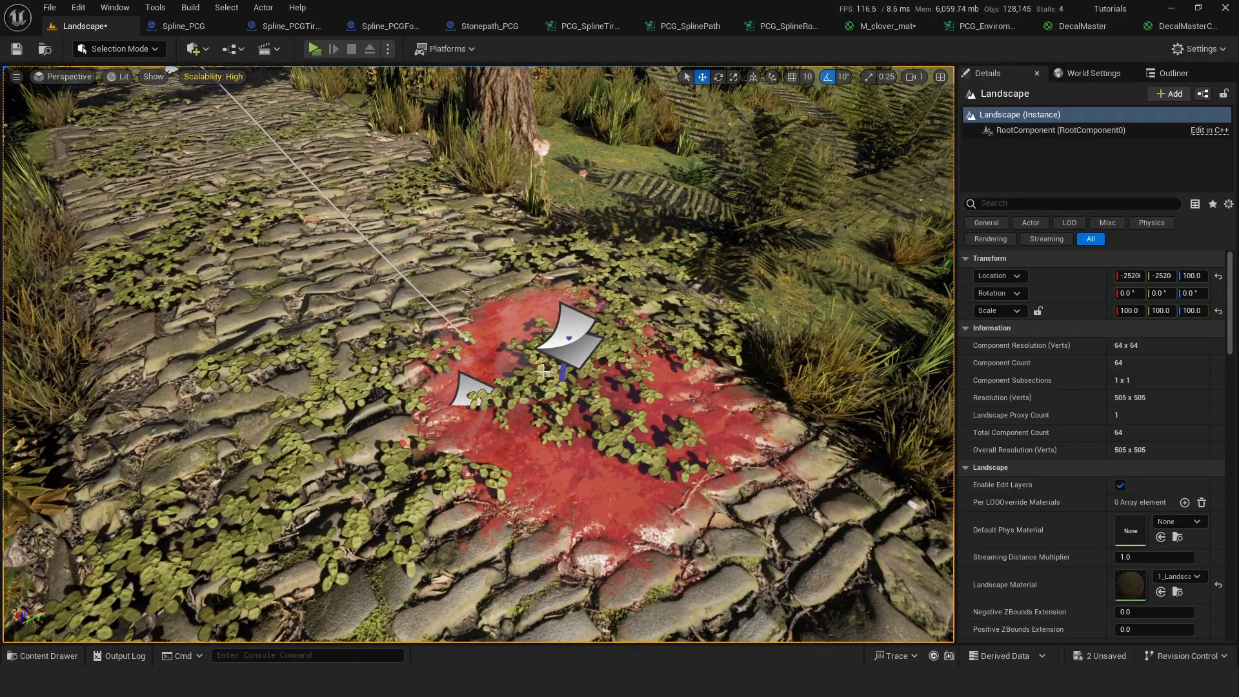
{"action": "right_click_drag", "start_coordinate": [533, 345], "coordinate": [494, 332]}
{"action": "key", "text": "d"}
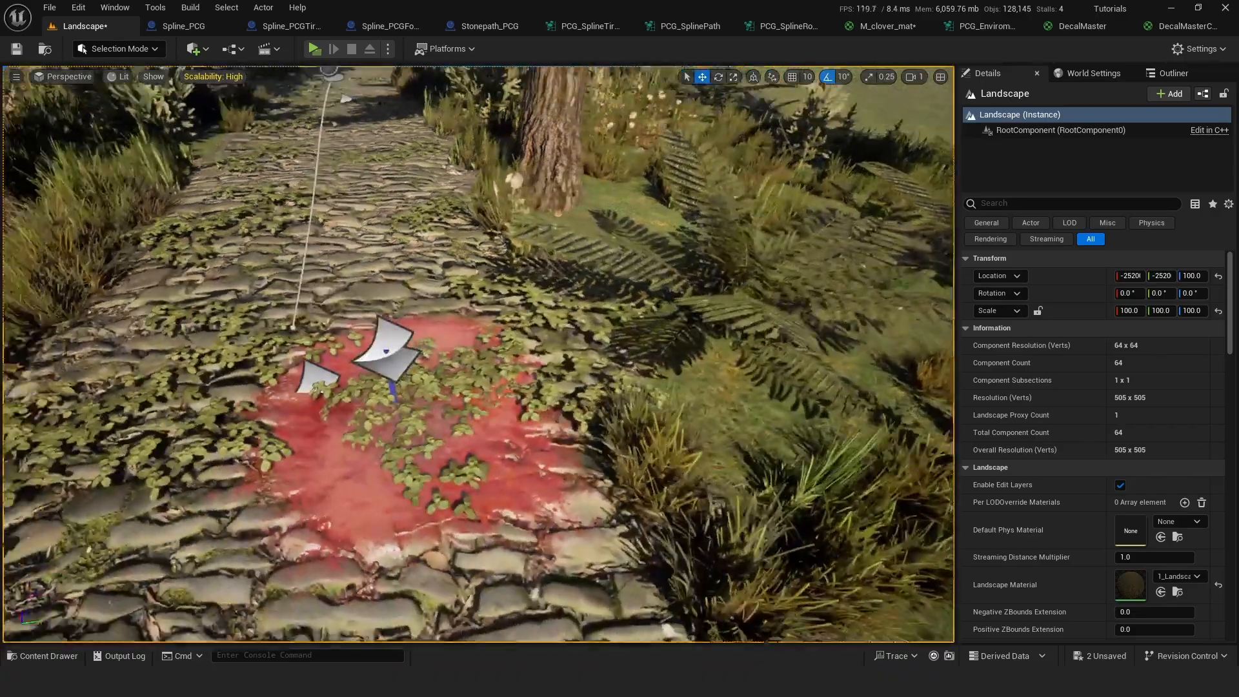
{"action": "right_click_drag", "start_coordinate": [576, 366], "coordinate": [645, 348]}
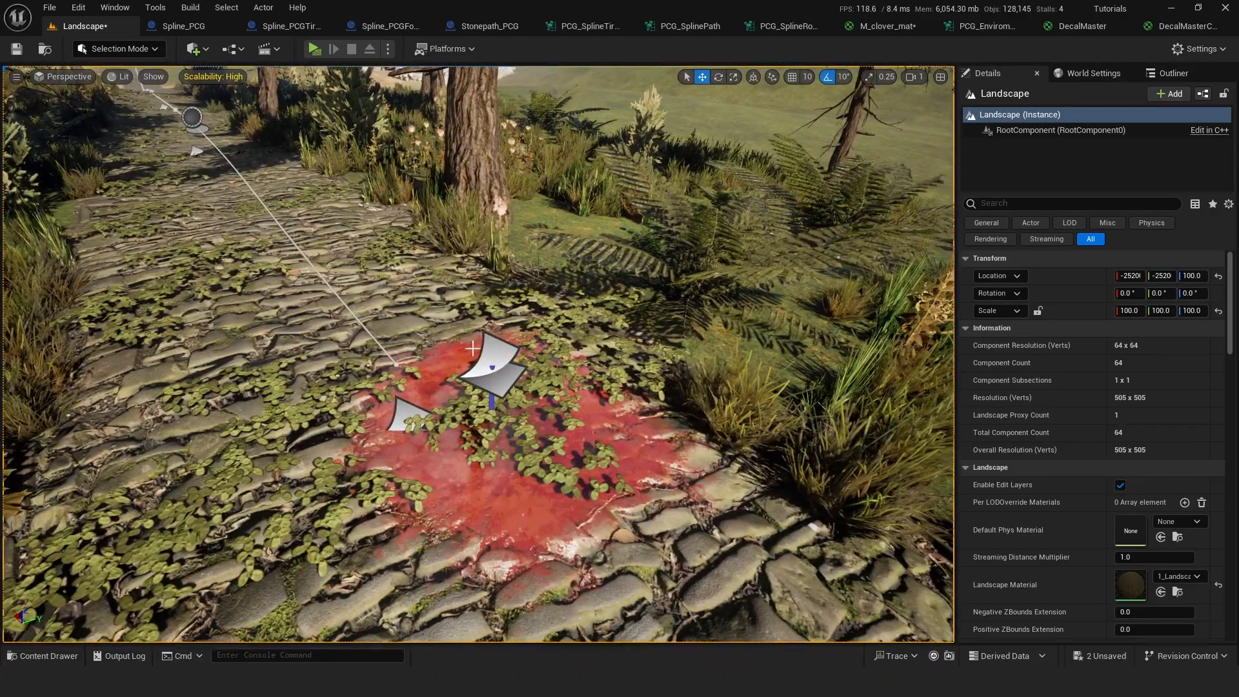
{"action": "key", "text": "a"}
{"action": "mouse_move", "coordinate": [466, 356]}
{"action": "right_mouse_down"}
{"action": "mouse_move", "coordinate": [585, 332]}
{"action": "mouse_move", "coordinate": [471, 354]}
{"action": "right_mouse_up"}
{"action": "key", "text": "d"}
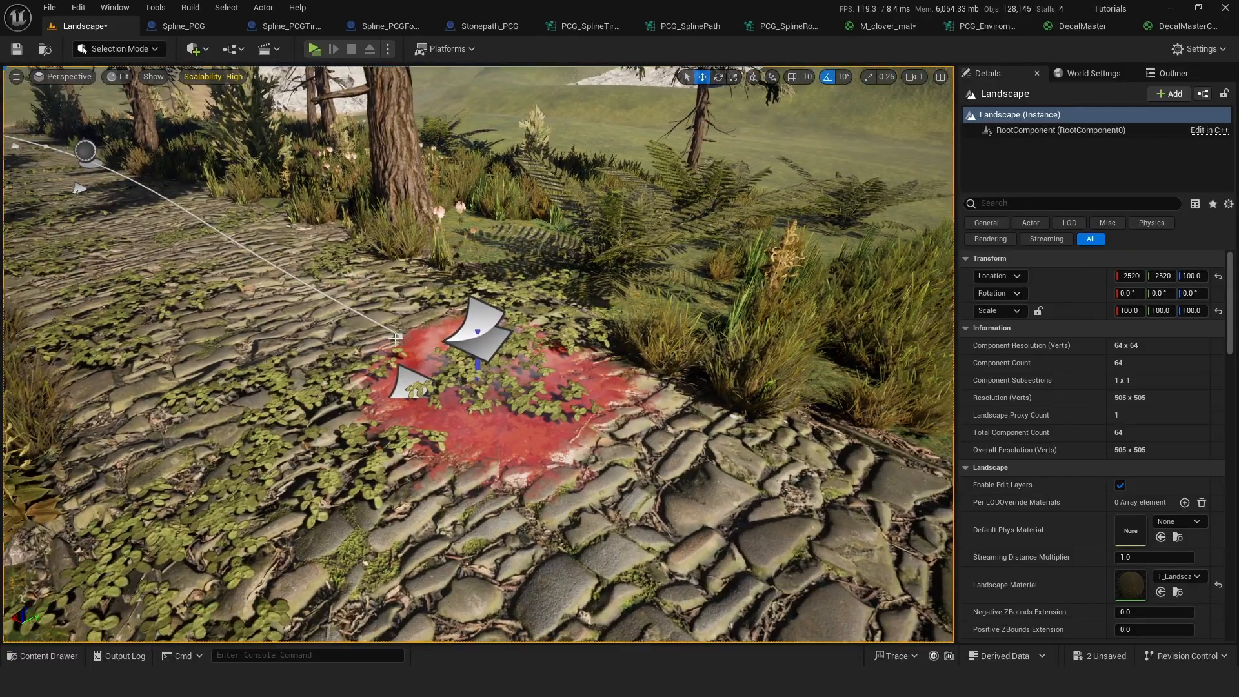
{"action": "key", "text": "d"}
{"action": "right_click_drag", "start_coordinate": [396, 338], "coordinate": [371, 342]}
{"action": "key", "text": "a"}
{"action": "right_click_drag", "start_coordinate": [465, 316], "coordinate": [420, 317]}
{"action": "key", "text": "e"}
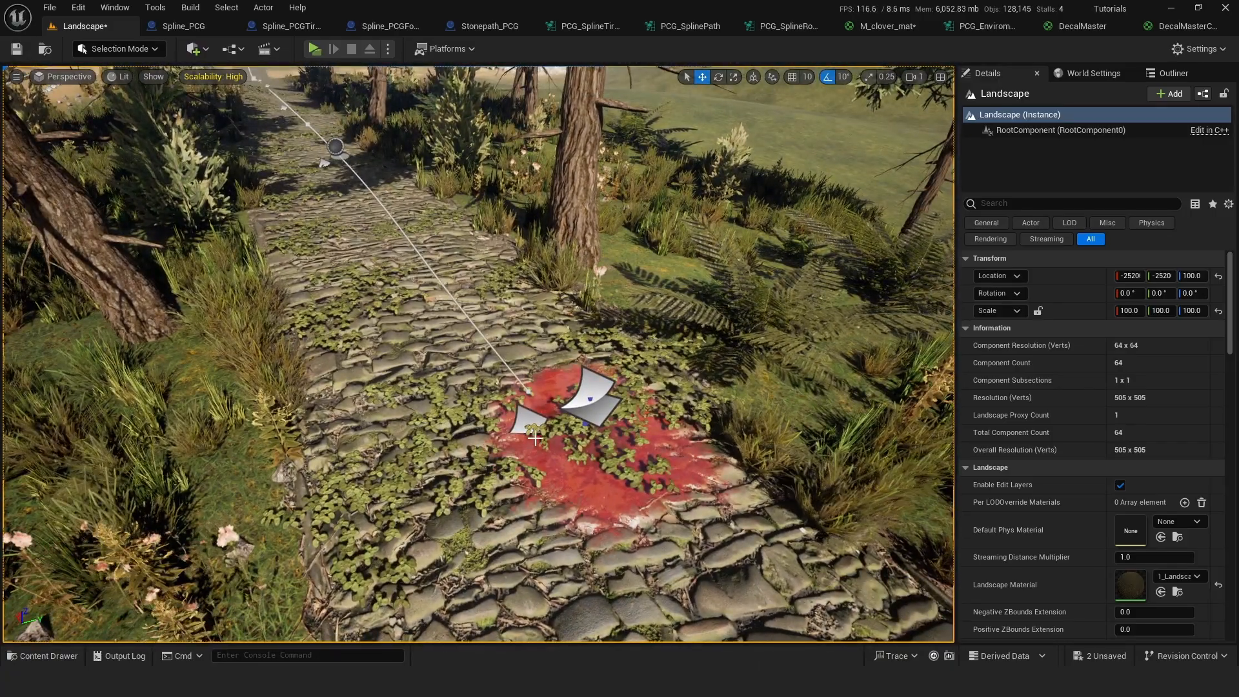
{"action": "key", "text": "a"}
{"action": "right_click_drag", "start_coordinate": [535, 438], "coordinate": [655, 433]}
{"action": "key", "text": "w"}
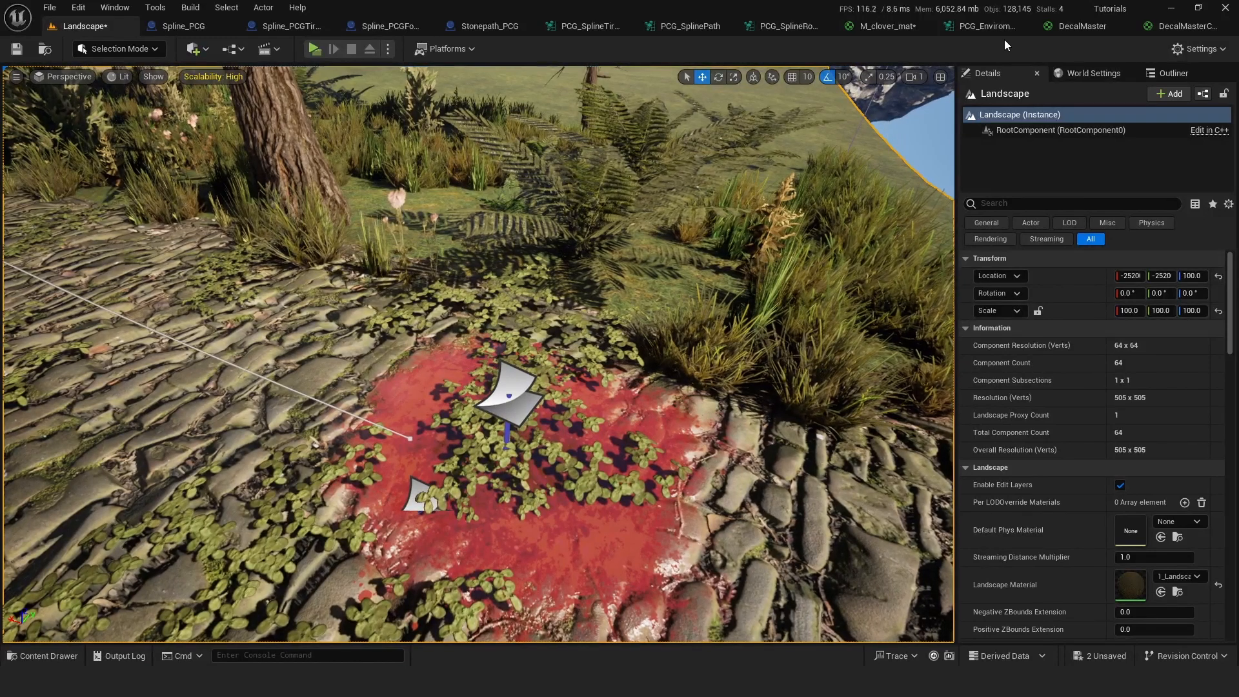
Step: Recheck the Decal Response setting of M_clover_mat and save all modified assets
{"action": "left_click", "coordinate": [888, 26]}
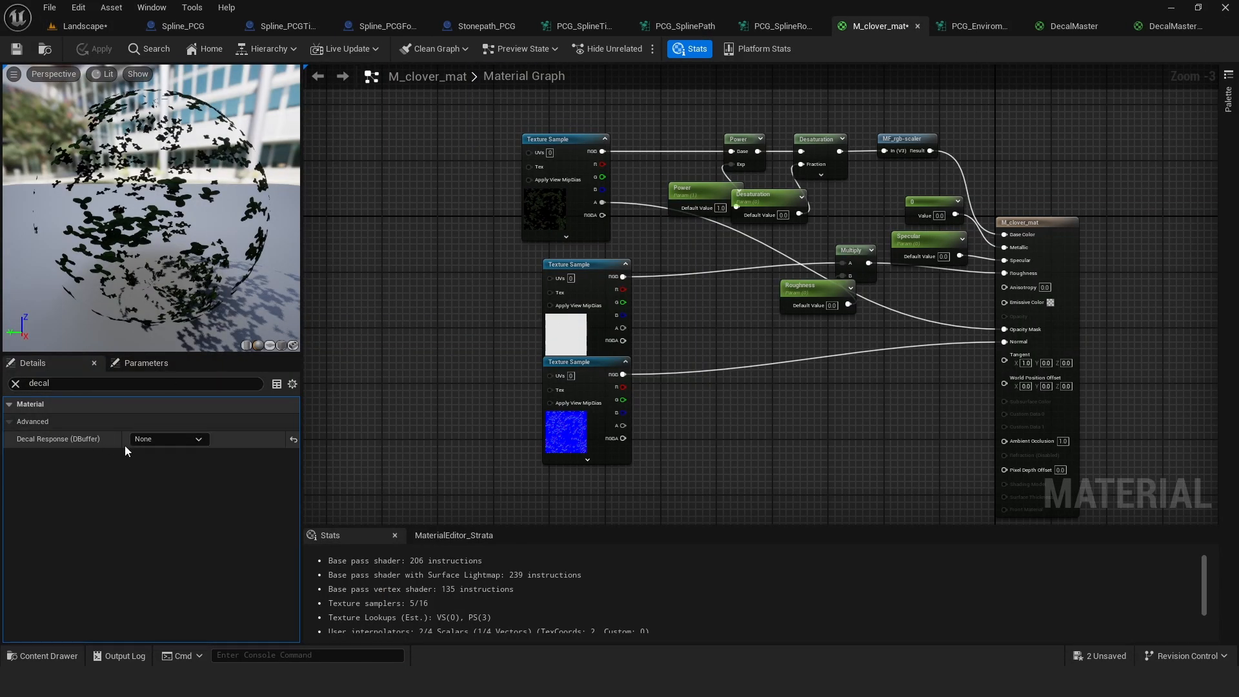
{"action": "left_click", "coordinate": [45, 8]}
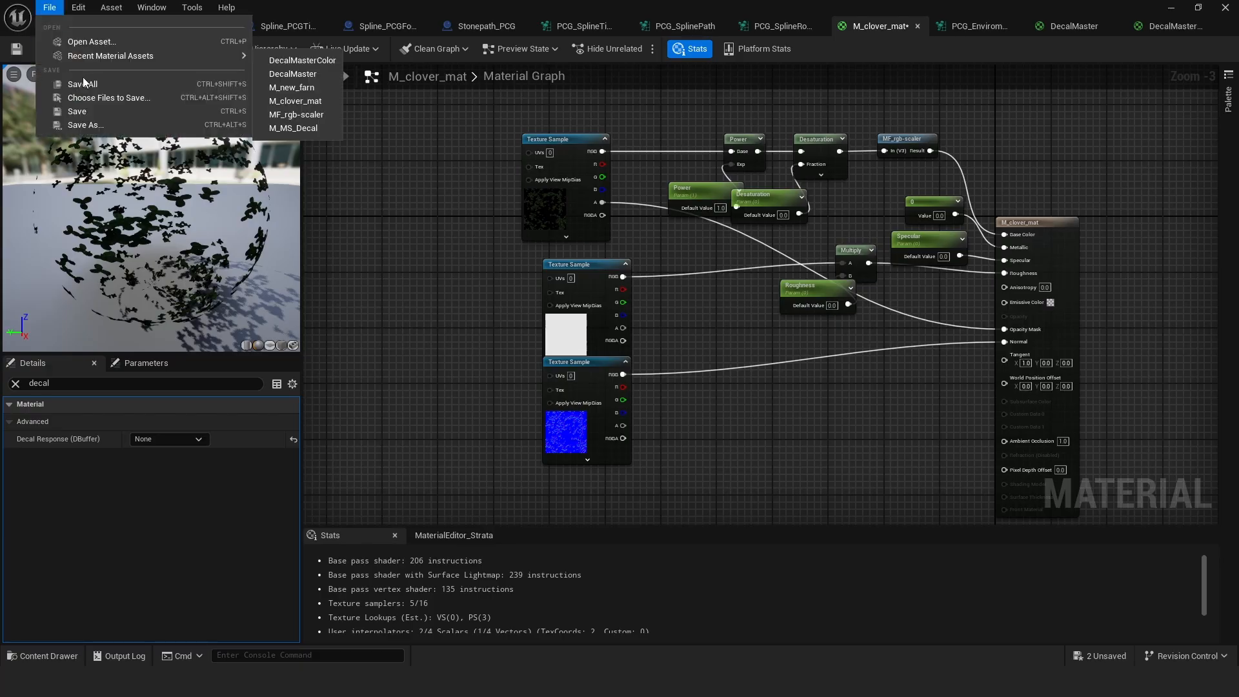
{"action": "left_click", "coordinate": [82, 76]}
Step: Move the BloodStain3 decal off the path back onto the white display floor and save everything
{"action": "left_click", "coordinate": [84, 26]}
{"action": "right_click_drag", "start_coordinate": [404, 406], "coordinate": [444, 432]}
{"action": "key", "text": "s"}
{"action": "left_click", "coordinate": [374, 352]}
{"action": "key", "text": "s"}
{"action": "right_click_drag", "start_coordinate": [375, 352], "coordinate": [426, 359]}
{"action": "left_click_drag", "start_coordinate": [299, 357], "coordinate": [805, 345]}
{"action": "left_click", "coordinate": [49, 7]}
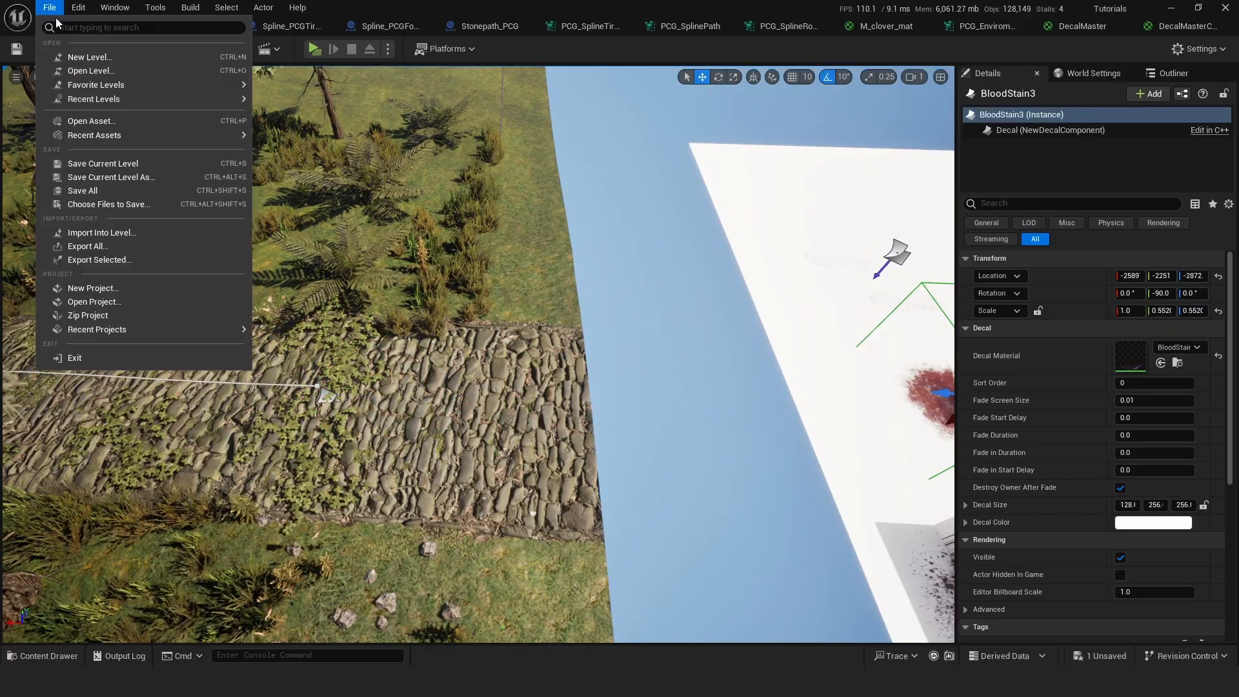
{"action": "left_click", "coordinate": [104, 188]}
Step: Review the clover along the path seam and return to the stone path's PCG graph
{"action": "right_click_drag", "start_coordinate": [104, 190], "coordinate": [46, 159]}
{"action": "key", "text": "w"}
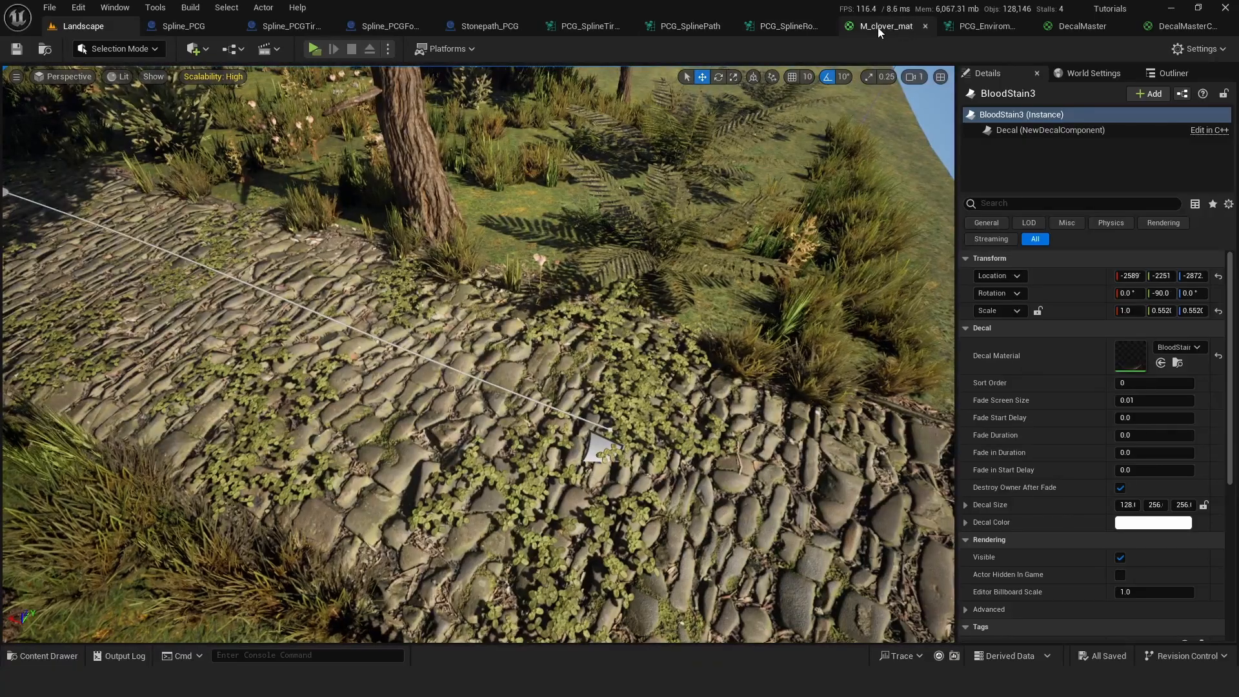
{"action": "left_click", "coordinate": [800, 26]}
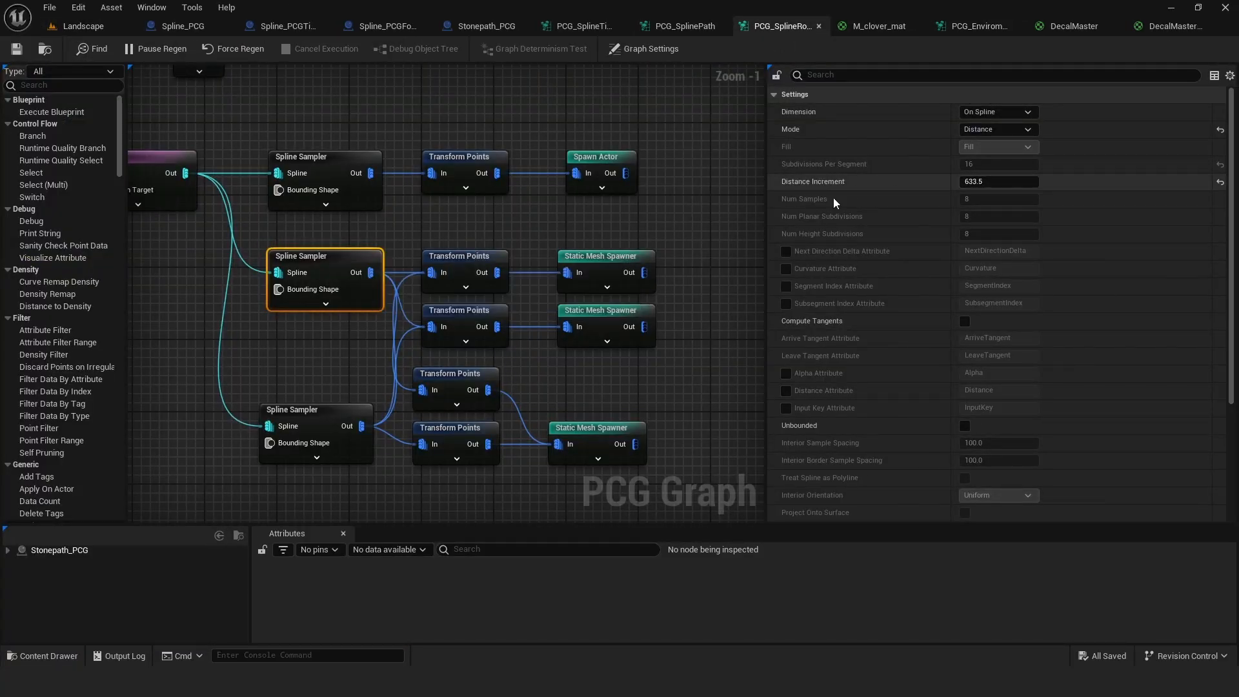
Step: Compare the Distance Increment of the first and third Spline Samplers with the clover spacing over the path's decal seams
{"action": "left_click", "coordinate": [326, 169]}
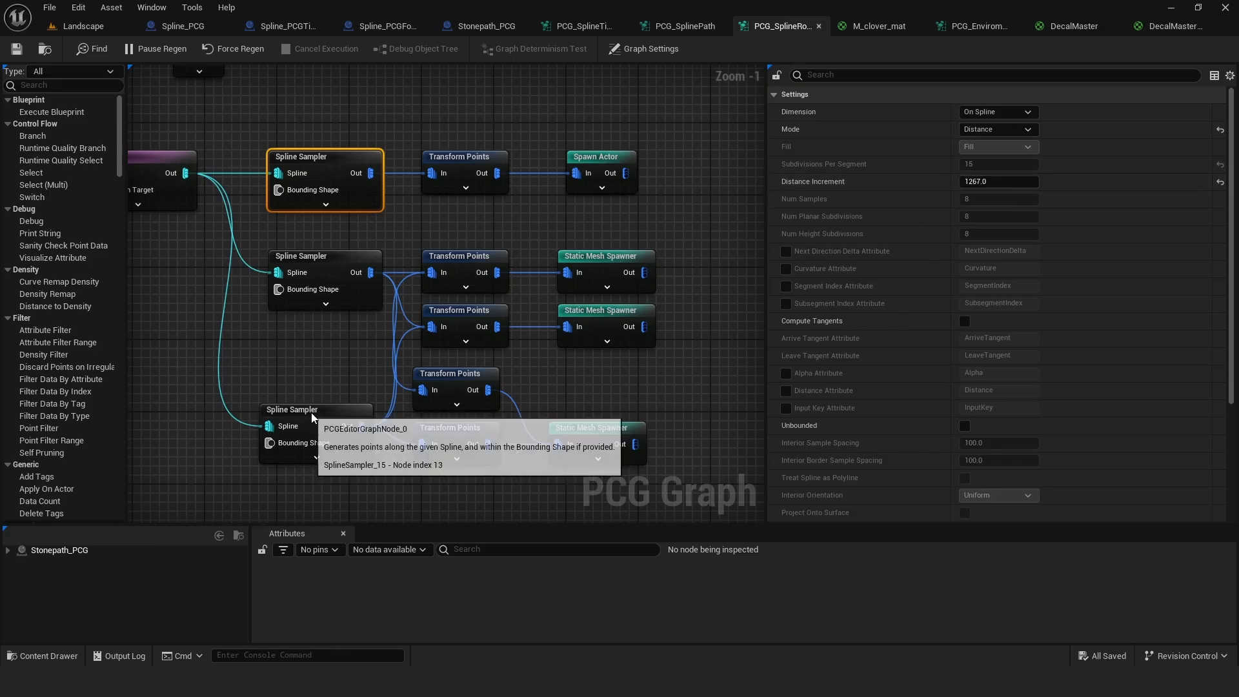
{"action": "left_click", "coordinate": [290, 413]}
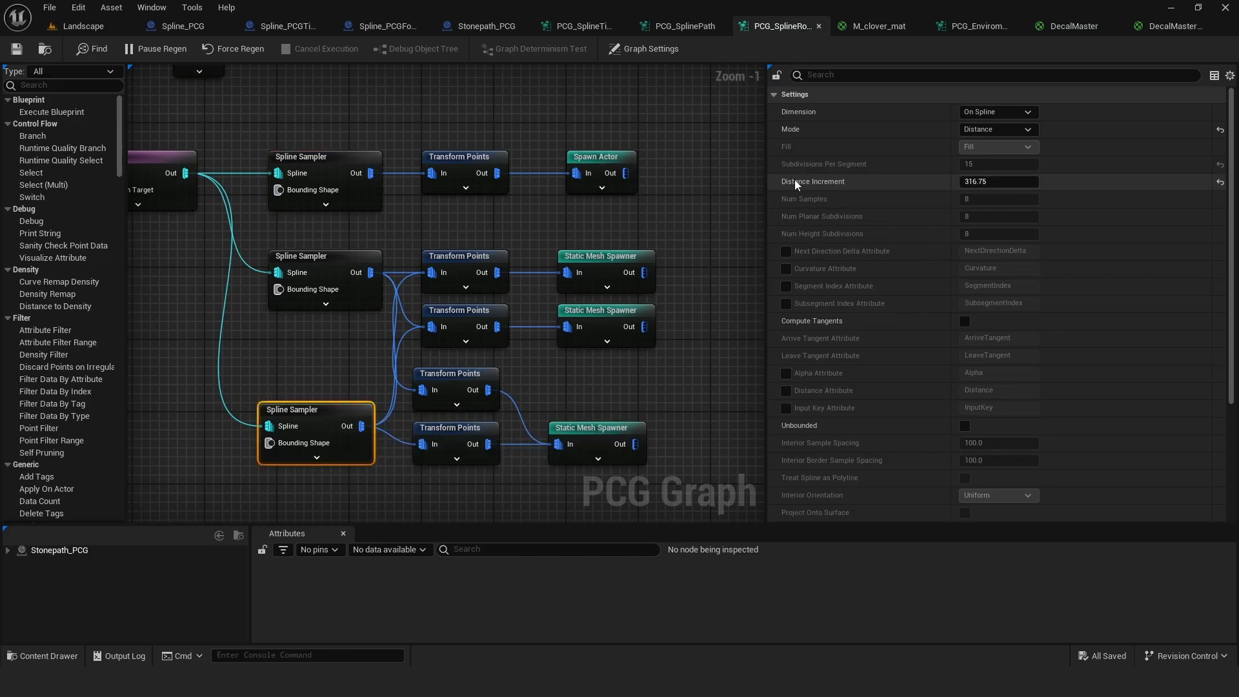
{"action": "left_click", "coordinate": [83, 26]}
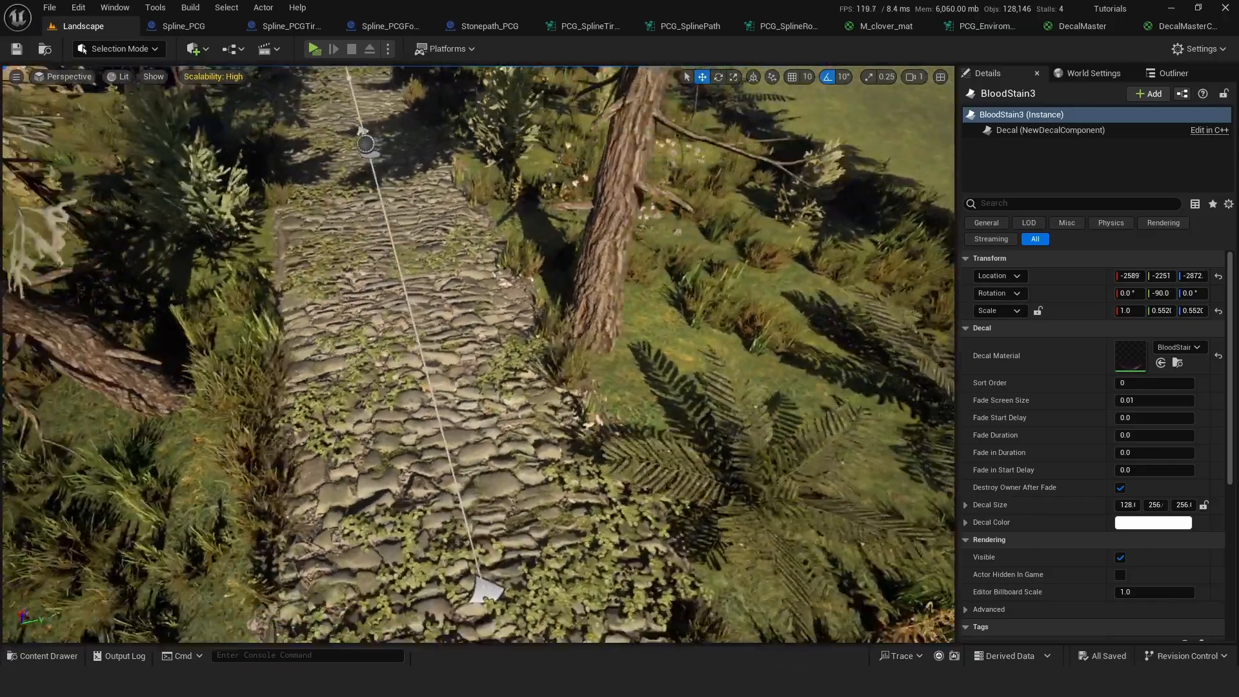
{"action": "right_click_drag", "start_coordinate": [551, 535], "coordinate": [550, 535]}
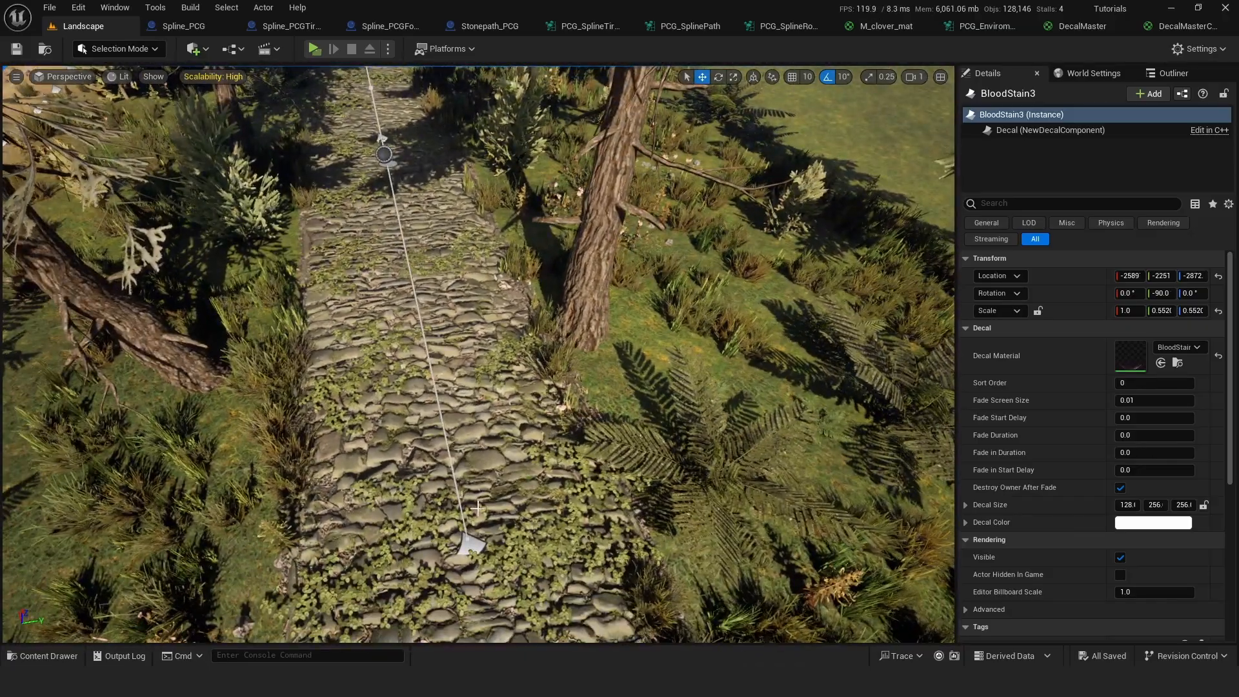
{"action": "right_click_drag", "start_coordinate": [477, 508], "coordinate": [478, 508]}
{"action": "key", "text": "w"}
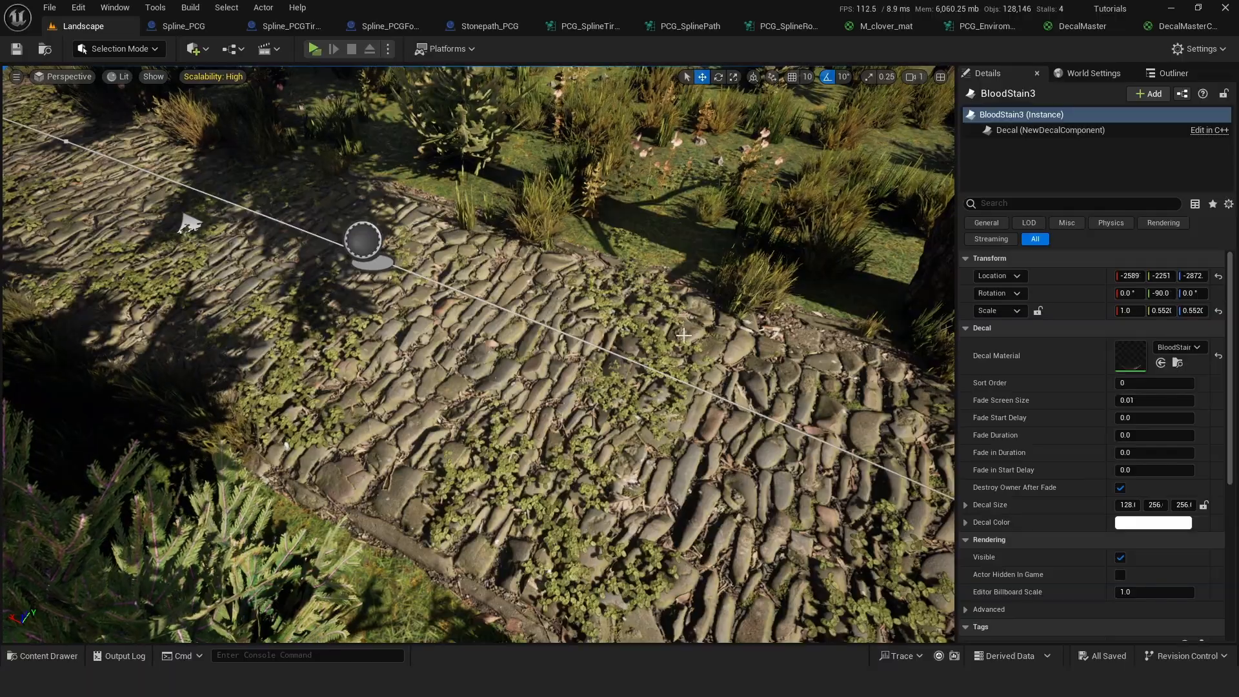
{"action": "right_click_drag", "start_coordinate": [683, 335], "coordinate": [683, 335]}
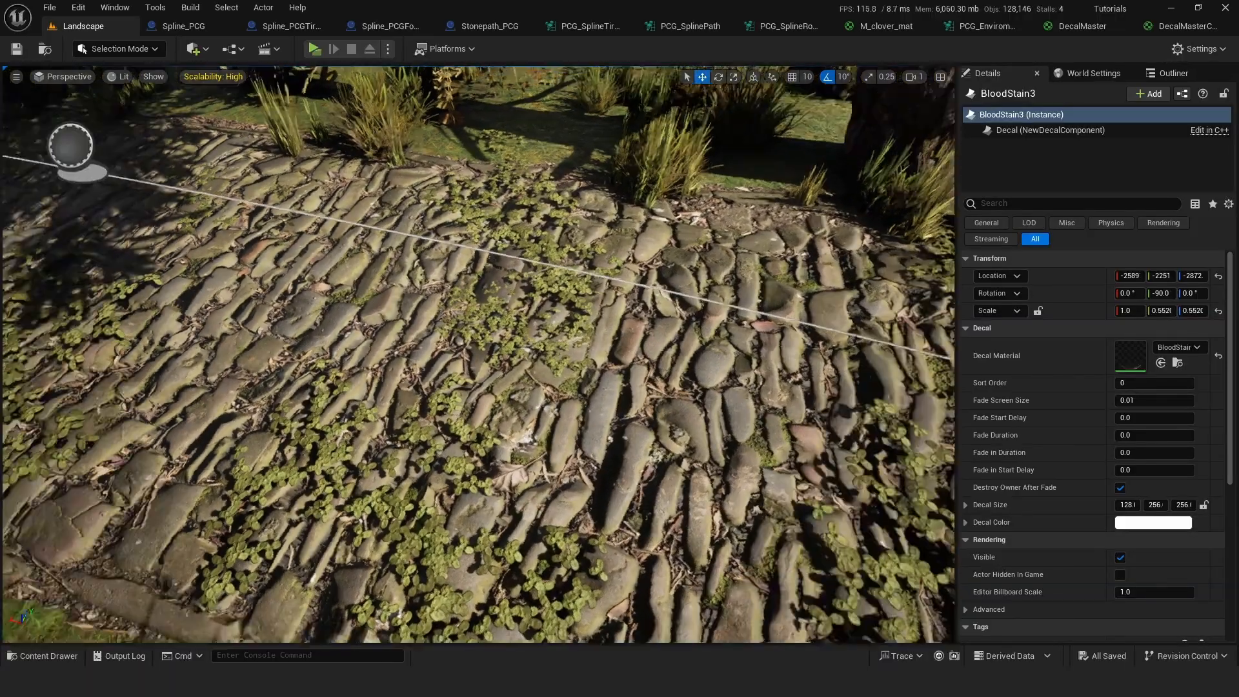
{"action": "right_click_drag", "start_coordinate": [514, 406], "coordinate": [514, 405]}
{"action": "right_click_drag", "start_coordinate": [482, 459], "coordinate": [426, 433]}
{"action": "right_click_drag", "start_coordinate": [250, 376], "coordinate": [250, 376]}
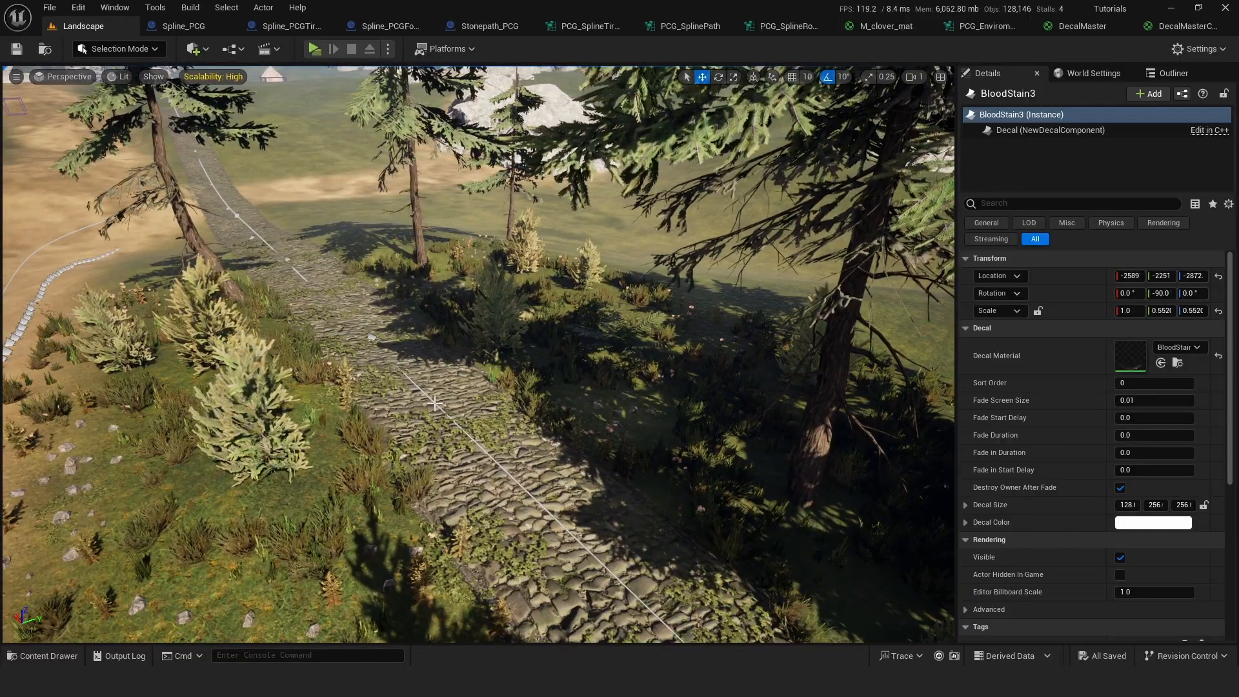
{"action": "right_click_drag", "start_coordinate": [399, 375], "coordinate": [399, 375]}
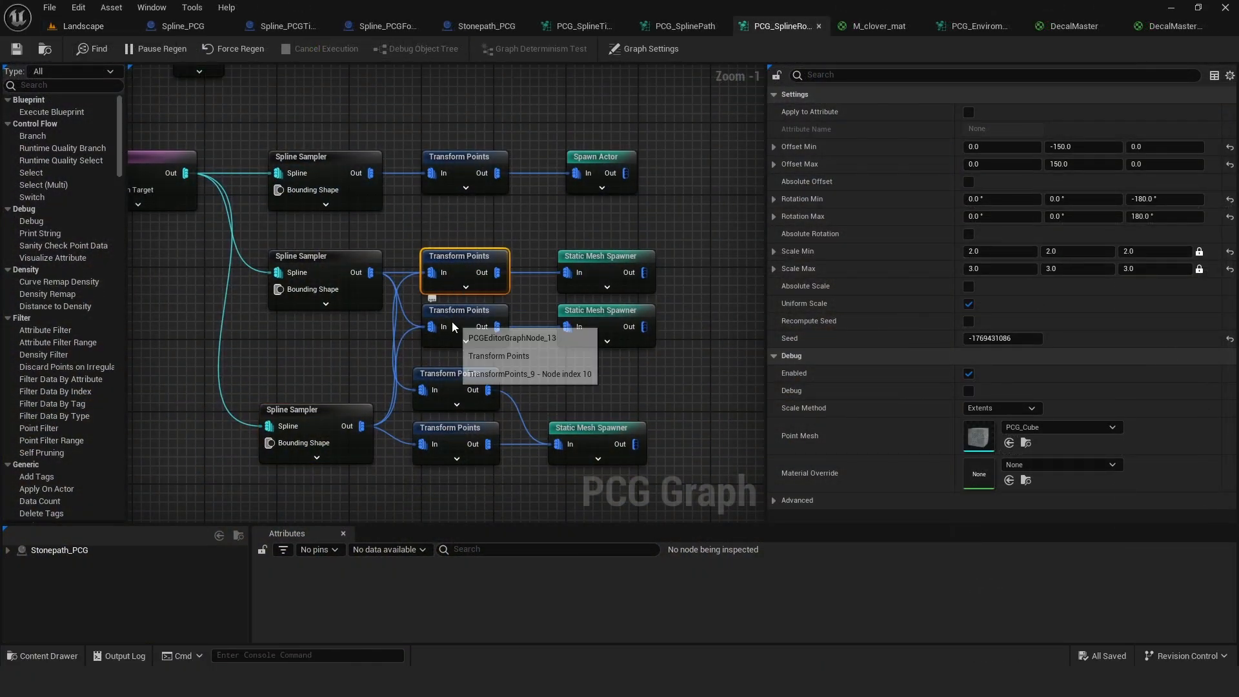
Step: Compare the offset ranges of the Transform Points nodes feeding the Static Mesh Spawners with the clover spread across the path
{"action": "left_click", "coordinate": [83, 26]}
{"action": "right_click_drag", "start_coordinate": [478, 355], "coordinate": [284, 445]}
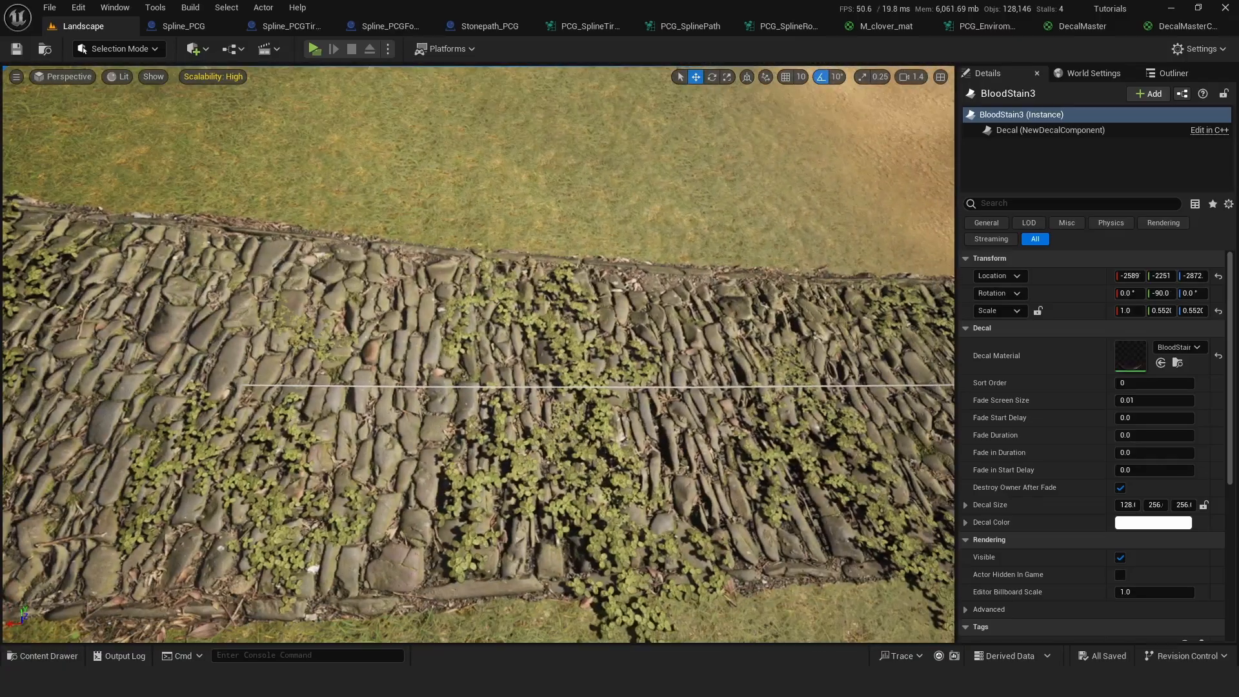
{"action": "right_click_drag", "start_coordinate": [478, 258], "coordinate": [331, 255]}
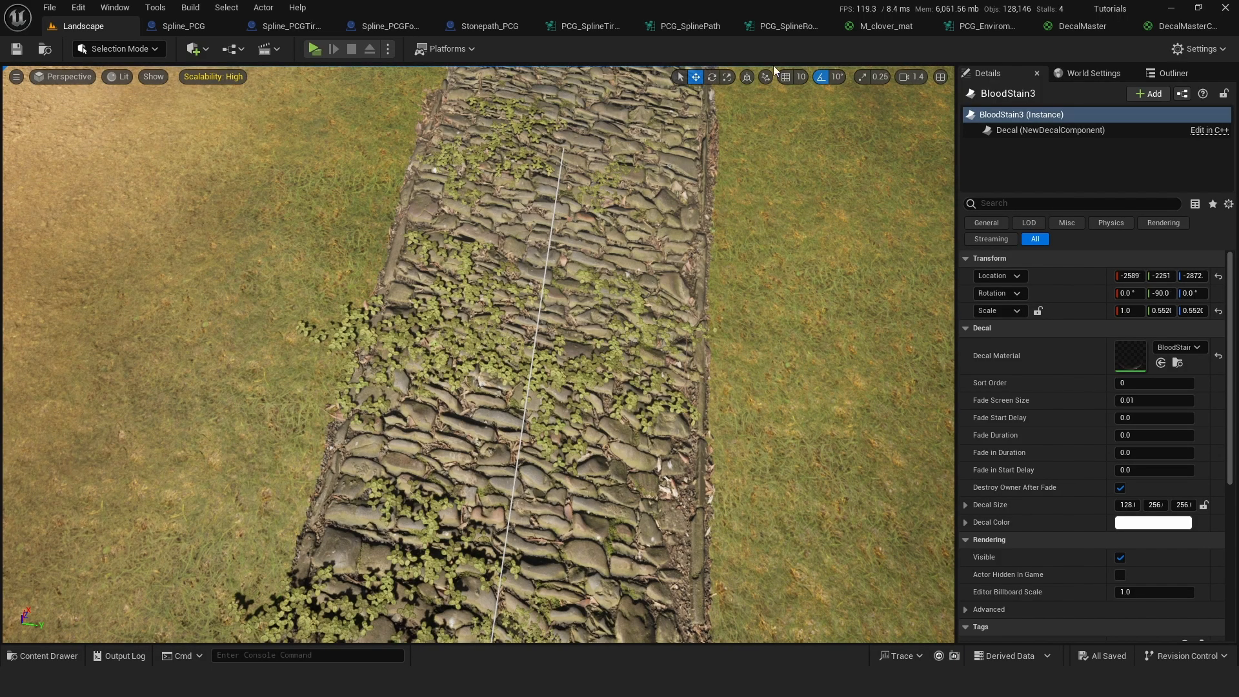
{"action": "left_click", "coordinate": [789, 30]}
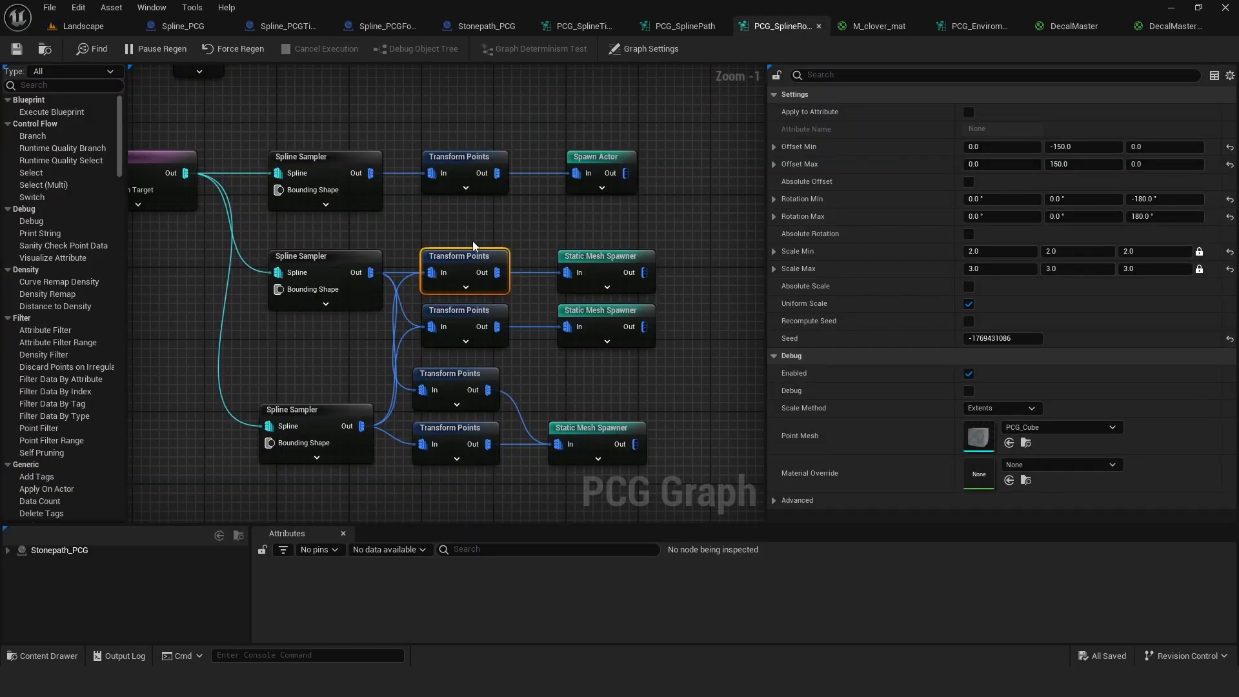
{"action": "left_click", "coordinate": [454, 430]}
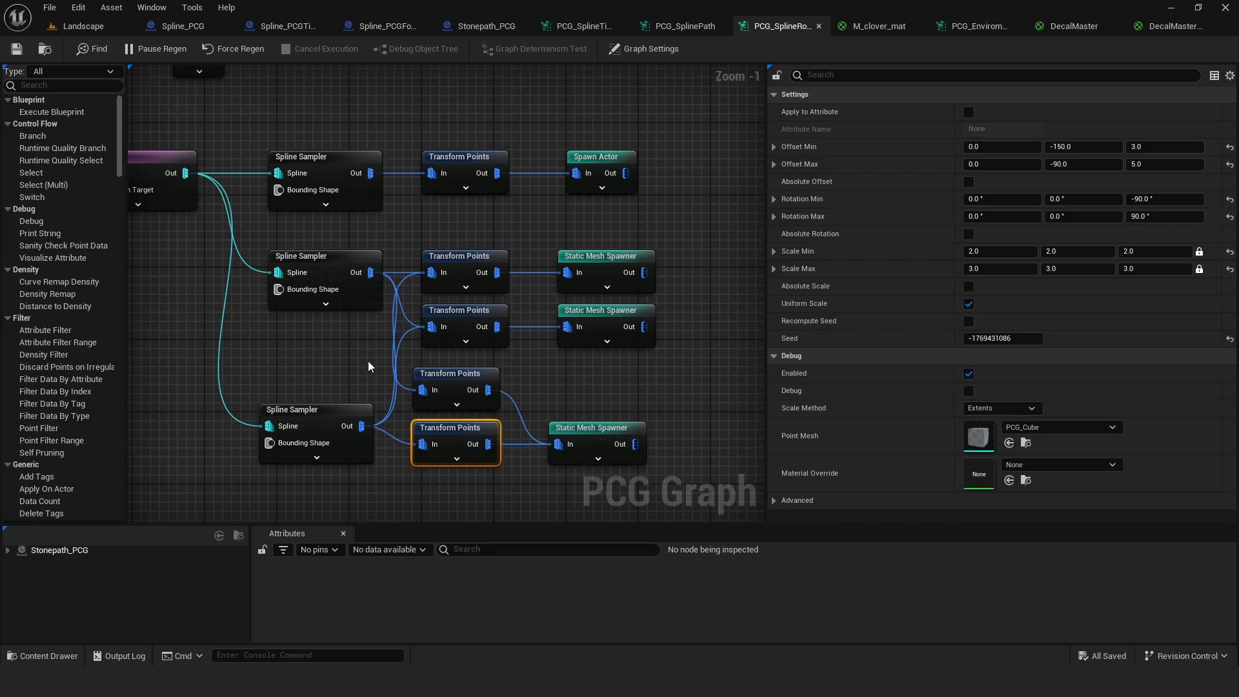
{"action": "right_click_drag", "start_coordinate": [345, 353], "coordinate": [400, 315]}
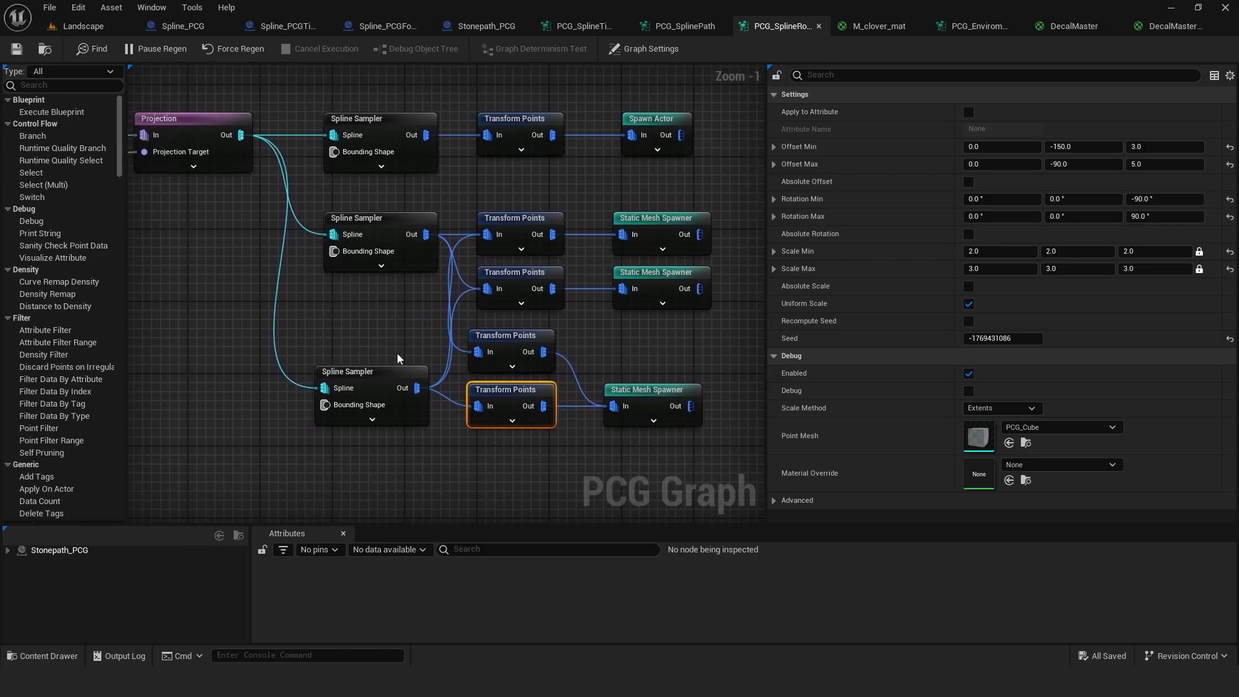
{"action": "left_click", "coordinate": [377, 222]}
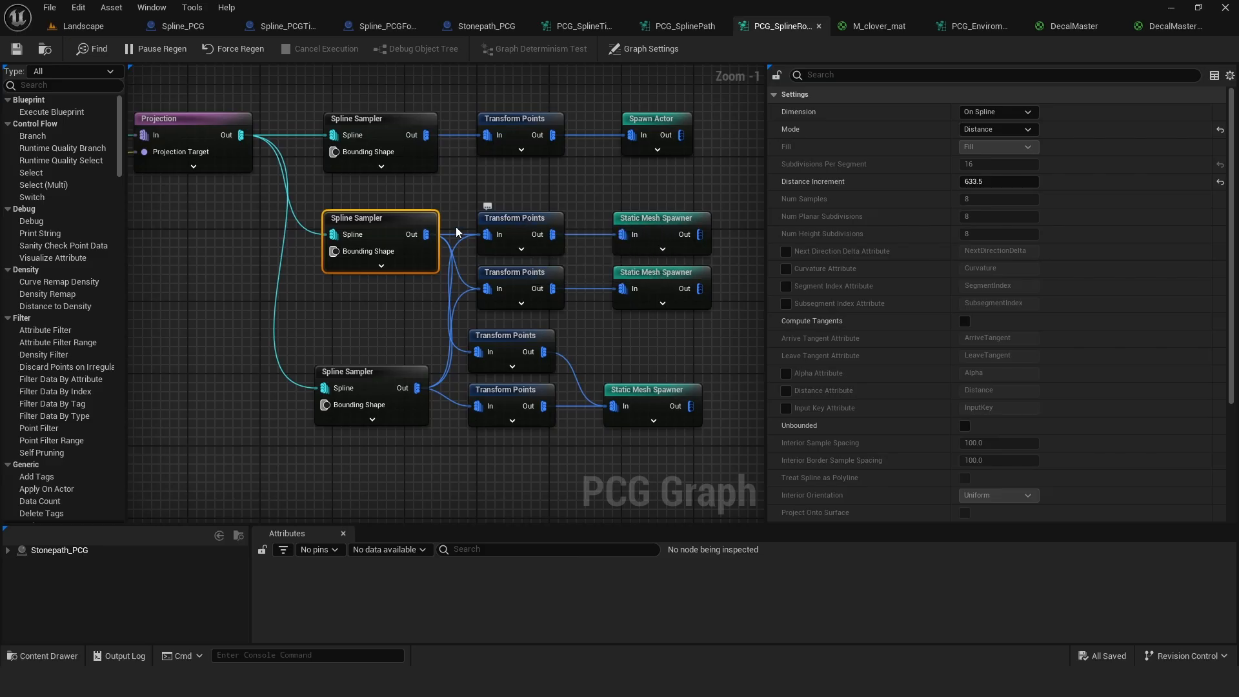
{"action": "left_click", "coordinate": [533, 227]}
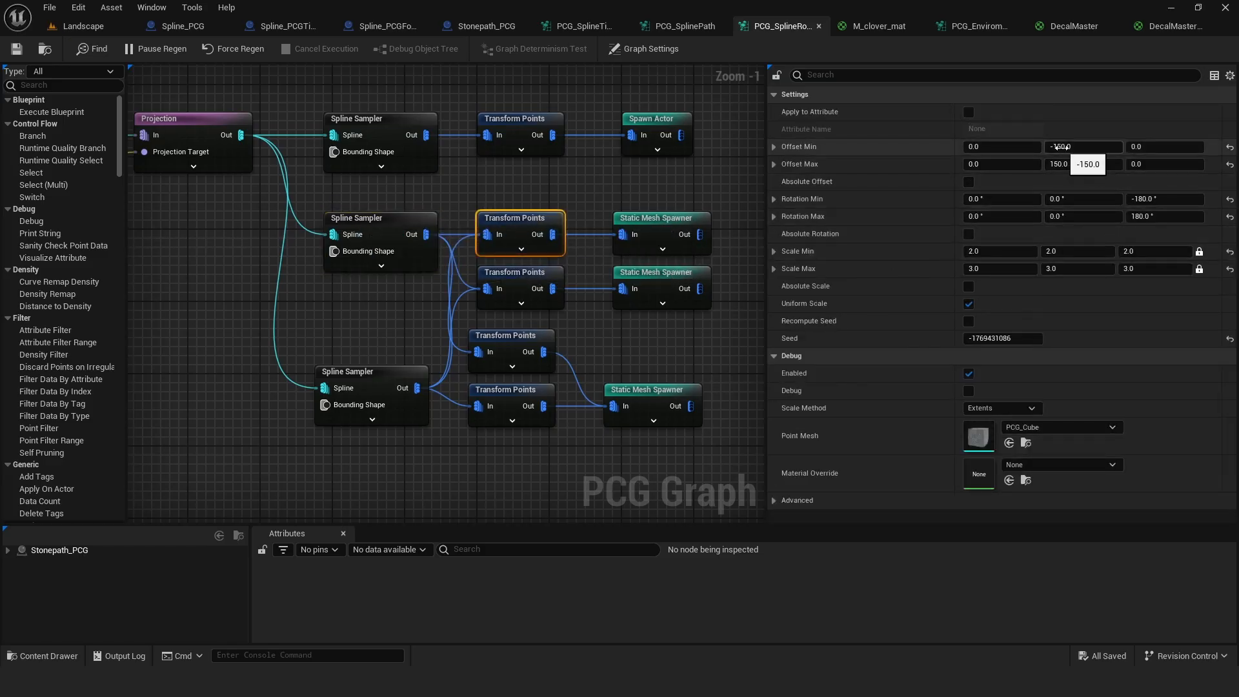
{"action": "left_click", "coordinate": [641, 397]}
{"action": "left_click", "coordinate": [499, 344]}
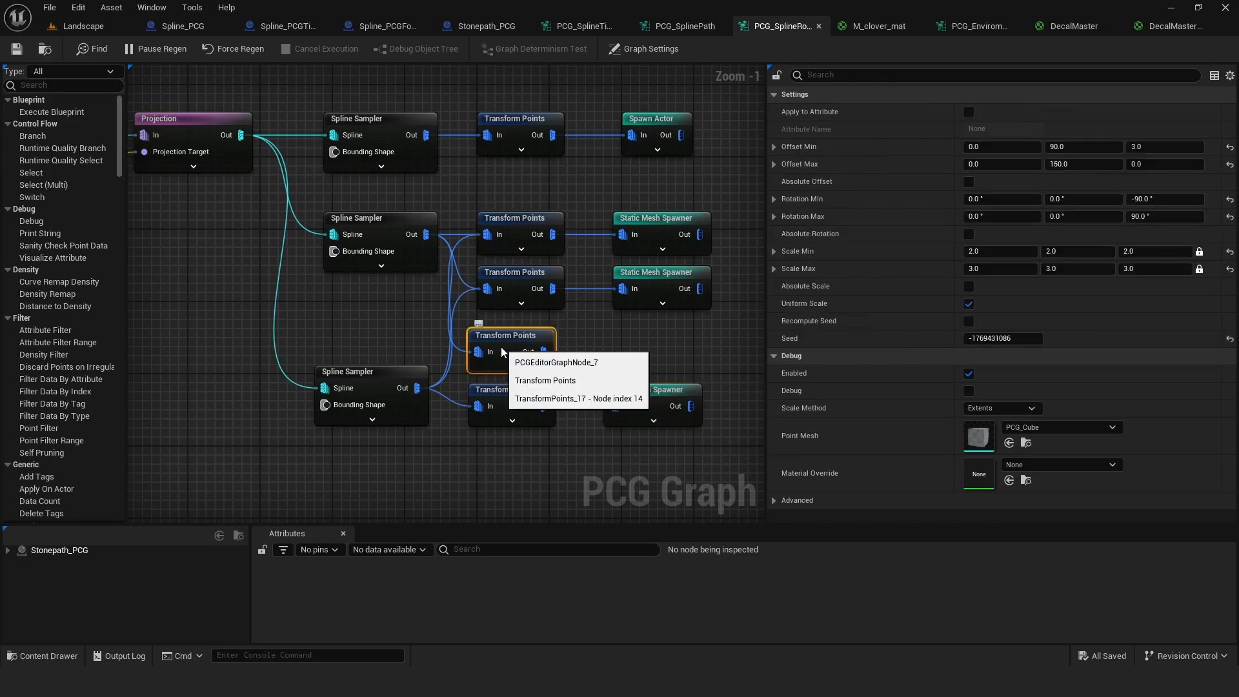
{"action": "left_click", "coordinate": [499, 390]}
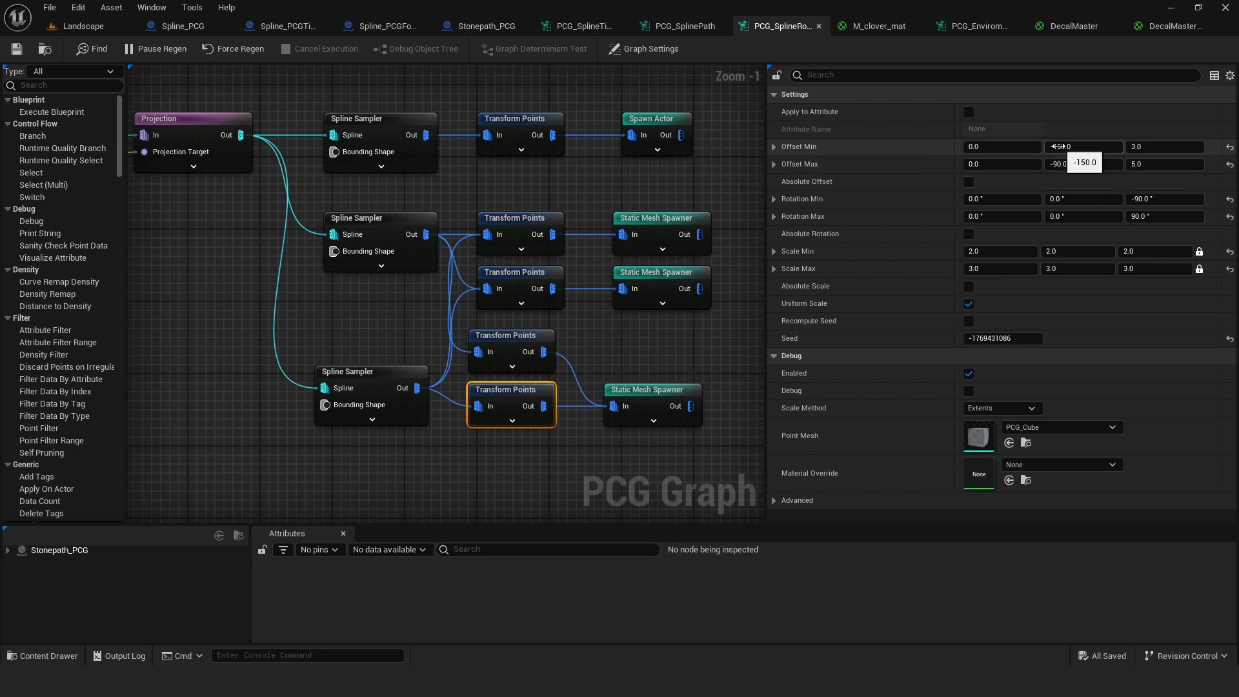
{"action": "left_click", "coordinate": [494, 339]}
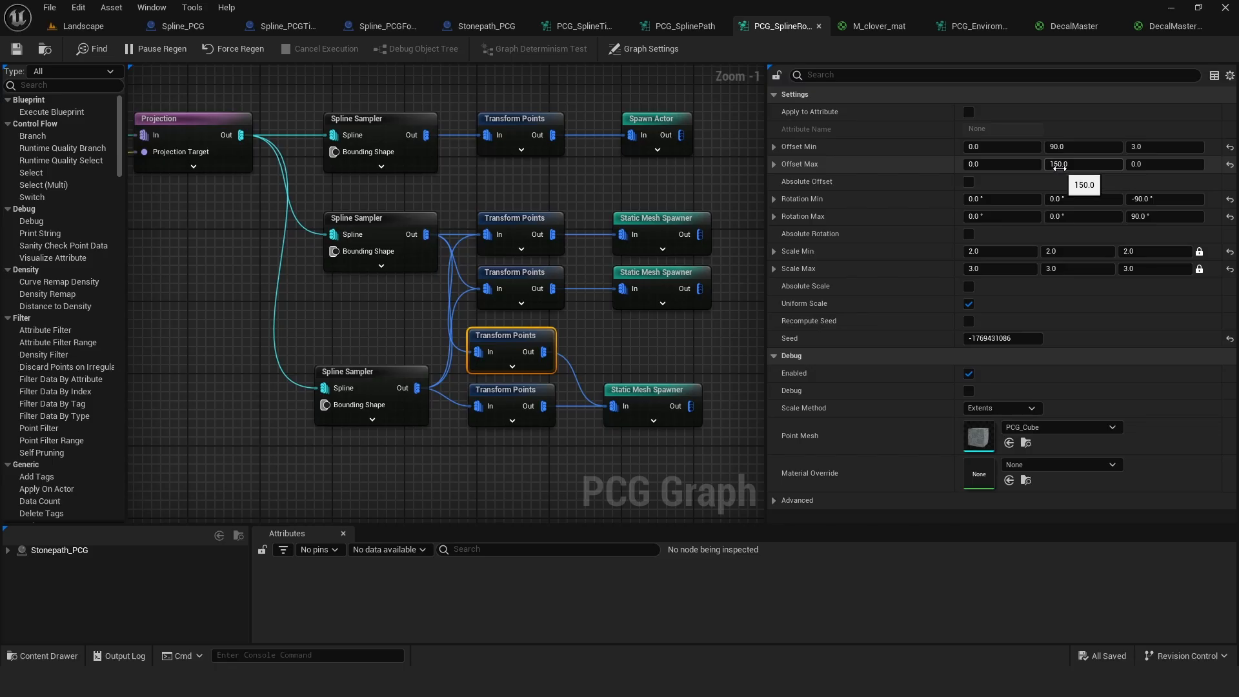
Step: Examine the clover along the stone path's edges in the level from above and from the side
{"action": "left_click", "coordinate": [84, 26]}
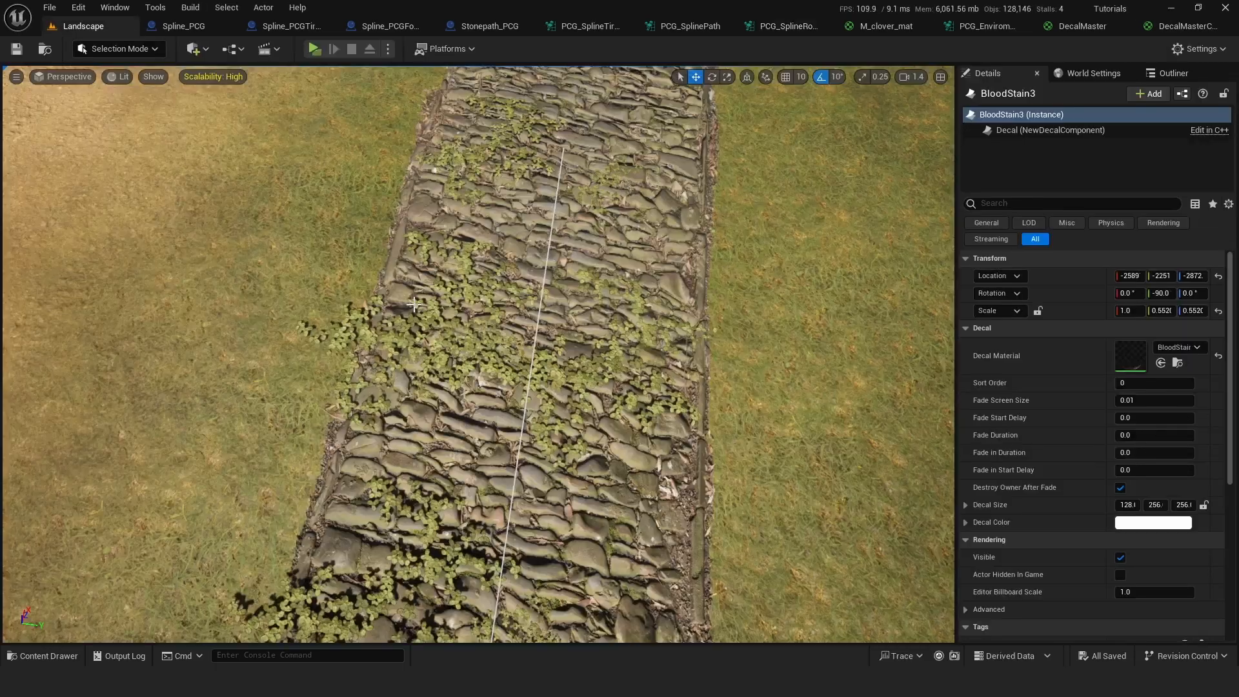
{"action": "mouse_move", "coordinate": [469, 270]}
{"action": "right_mouse_down"}
{"action": "mouse_move", "coordinate": [387, 264]}
{"action": "mouse_move", "coordinate": [469, 270]}
{"action": "right_mouse_up"}
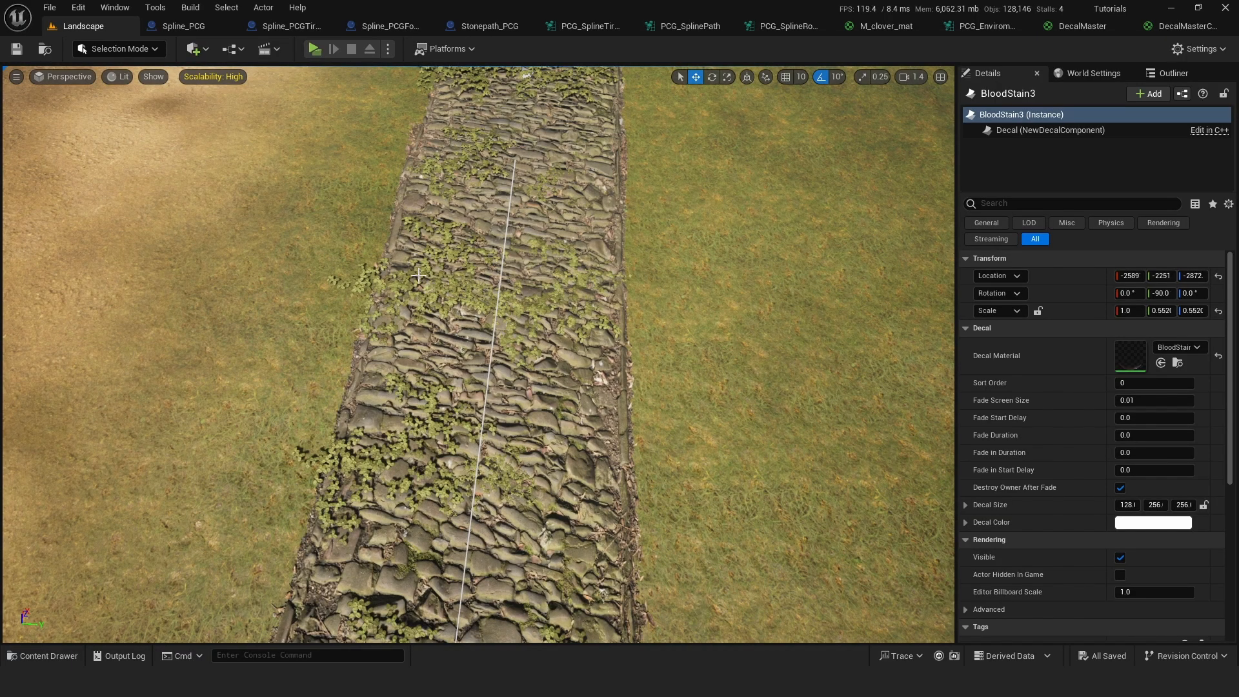
{"action": "right_click_drag", "start_coordinate": [418, 276], "coordinate": [797, 131]}
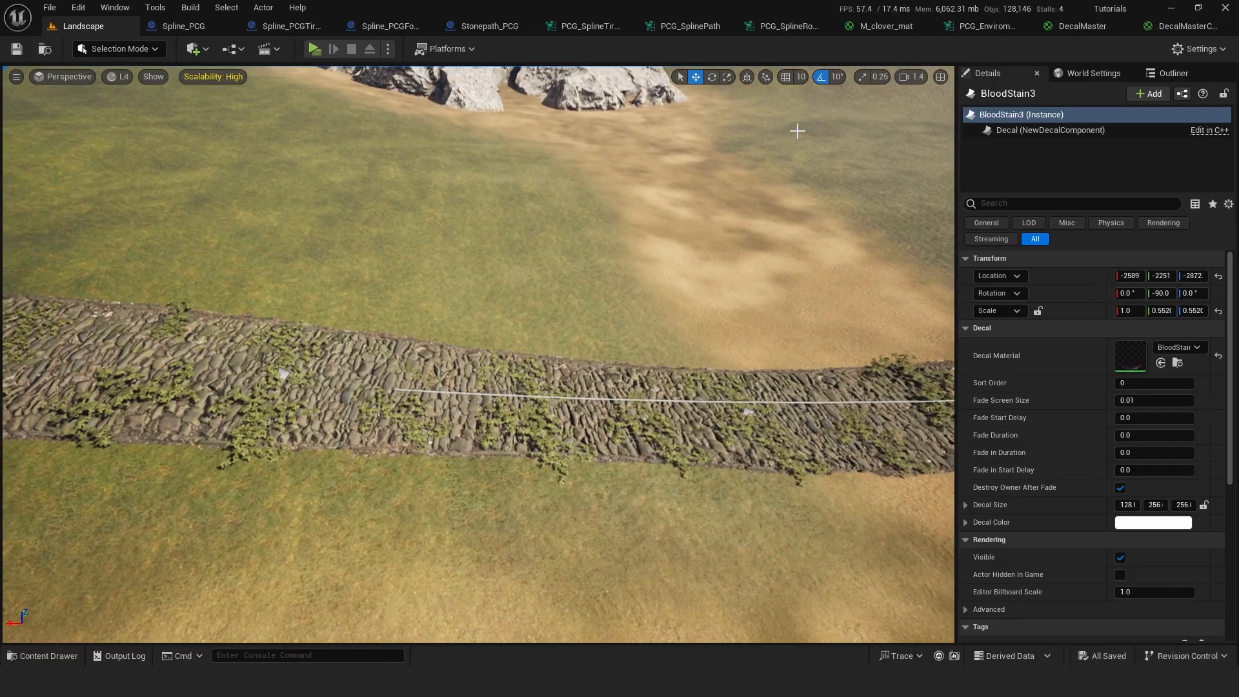
Step: Disable the uppermost of the three Static Mesh Spawner nodes in the stone path's PCG graph
{"action": "left_click", "coordinate": [977, 27]}
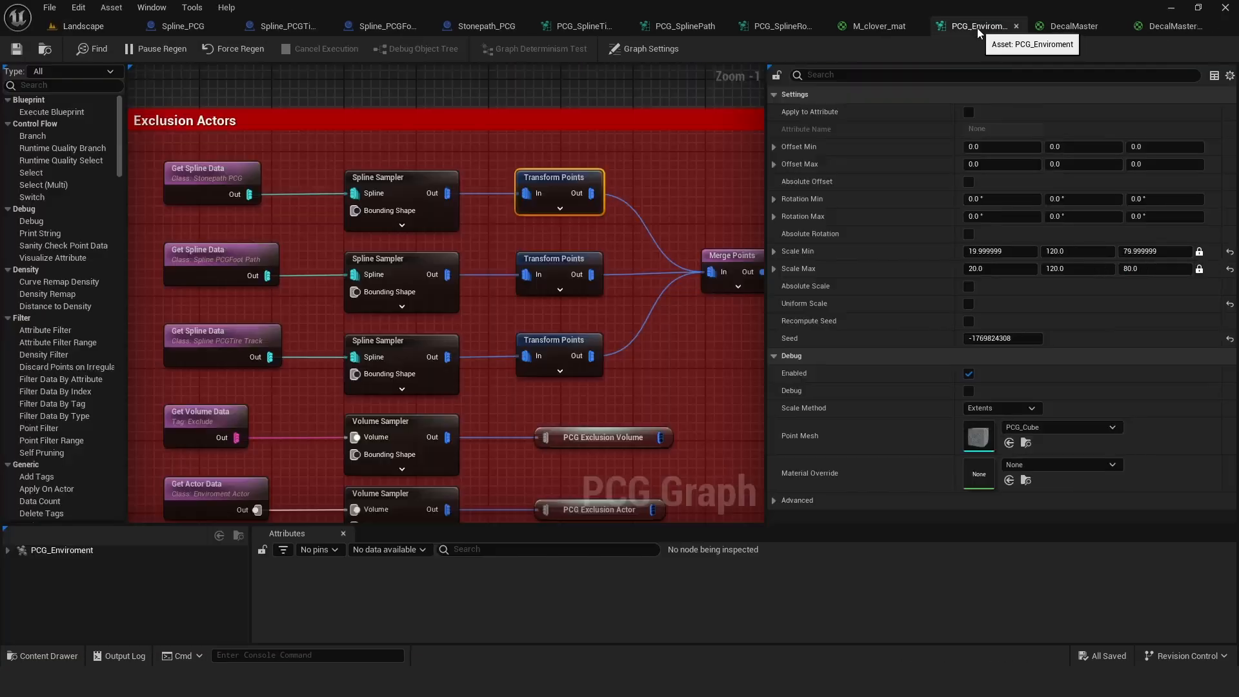
{"action": "left_click", "coordinate": [761, 25]}
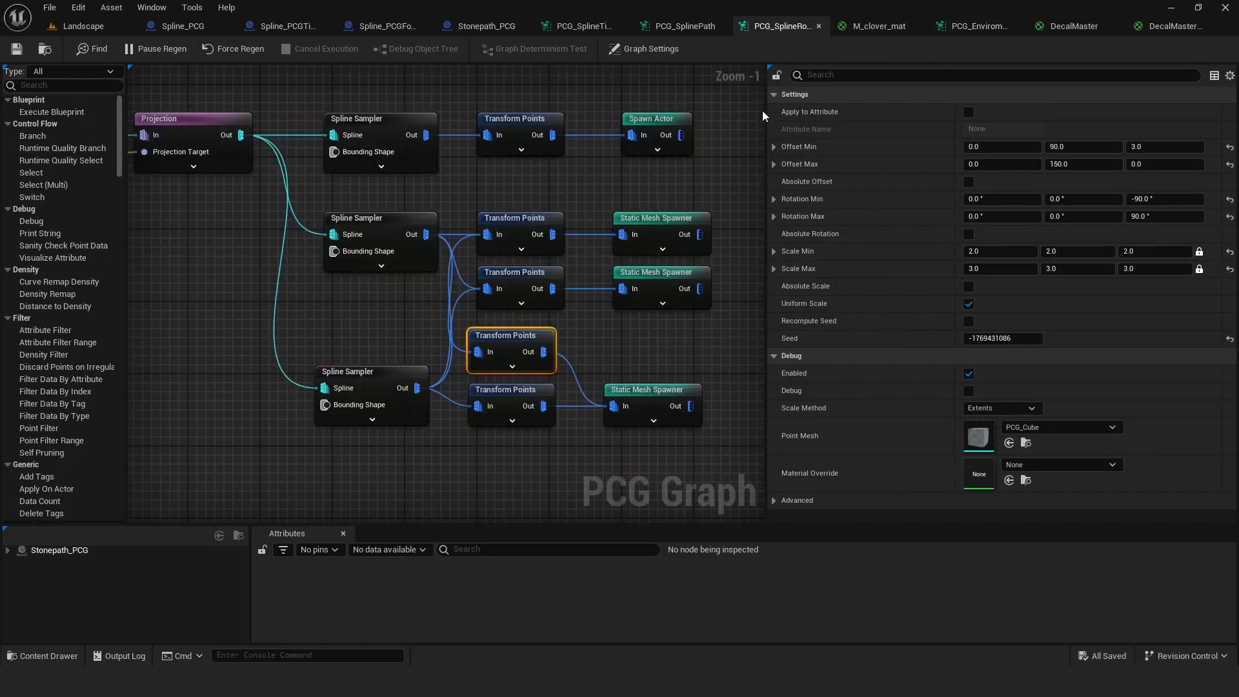
{"action": "left_click", "coordinate": [660, 230]}
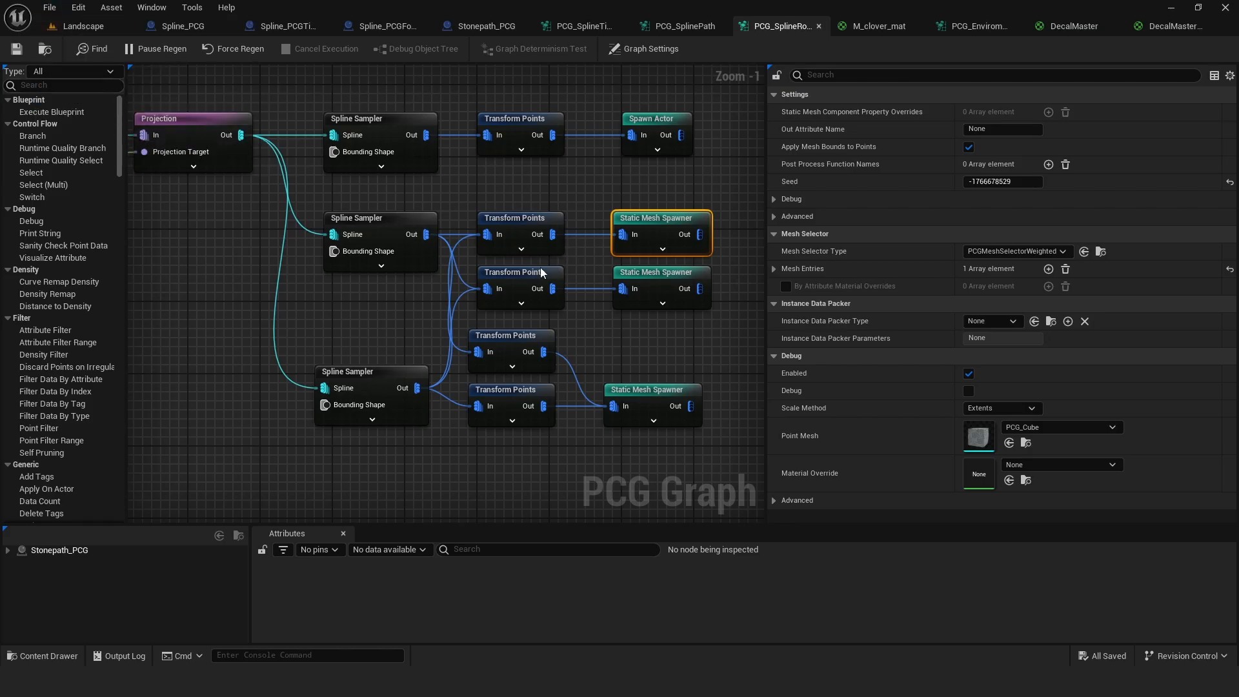
{"action": "right_click_drag", "start_coordinate": [399, 311], "coordinate": [384, 306]}
{"action": "key", "text": "e"}
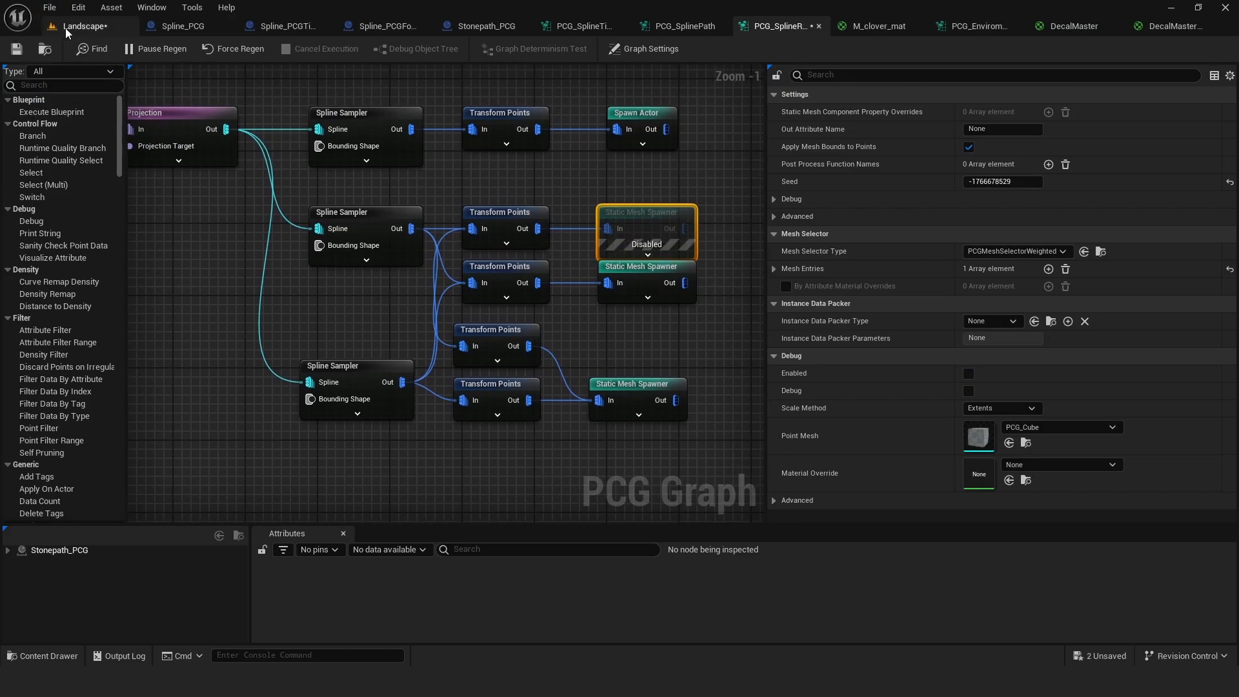
Step: Review the stone path in the level along with the neighbouring dirt track and its surrounding vegetation
{"action": "left_click", "coordinate": [64, 28]}
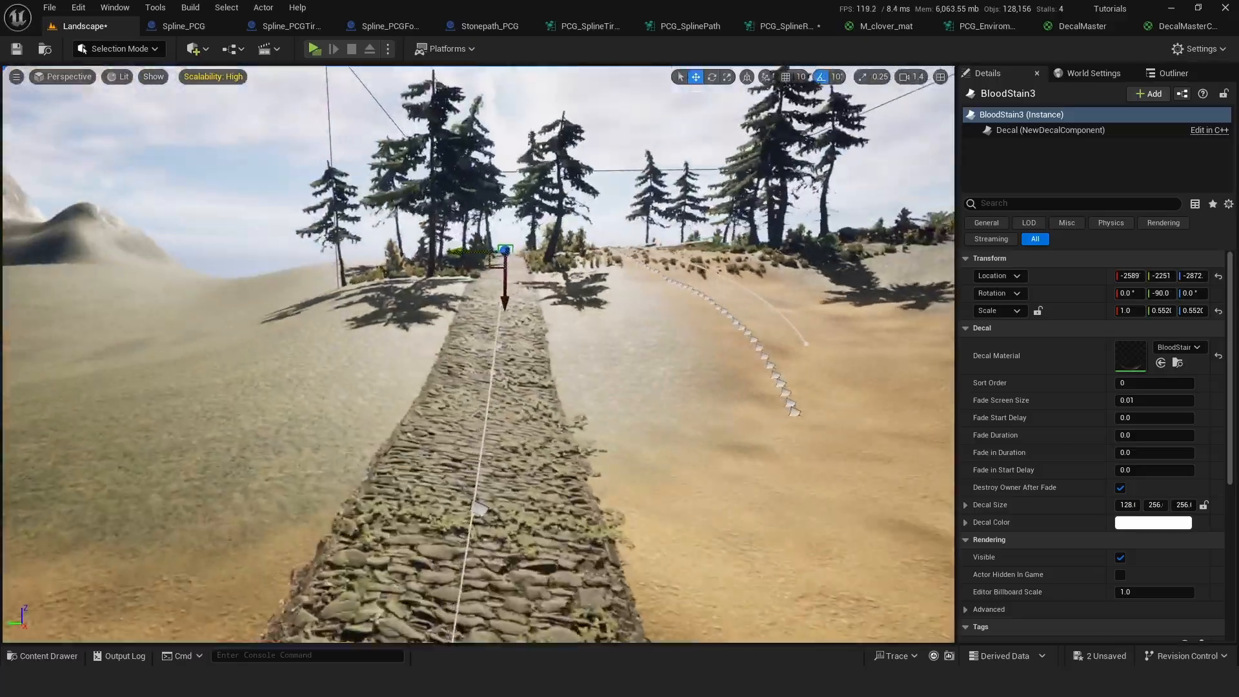
{"action": "key", "text": "w"}
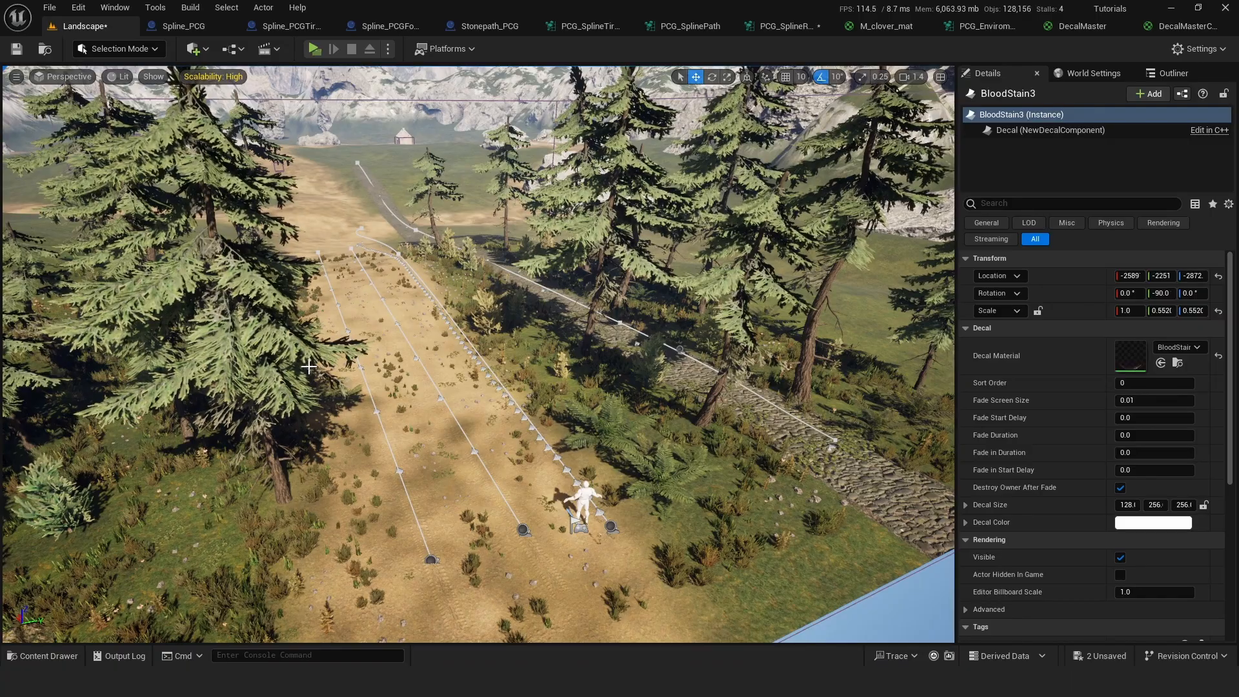
{"action": "right_click_drag", "start_coordinate": [388, 404], "coordinate": [440, 390]}
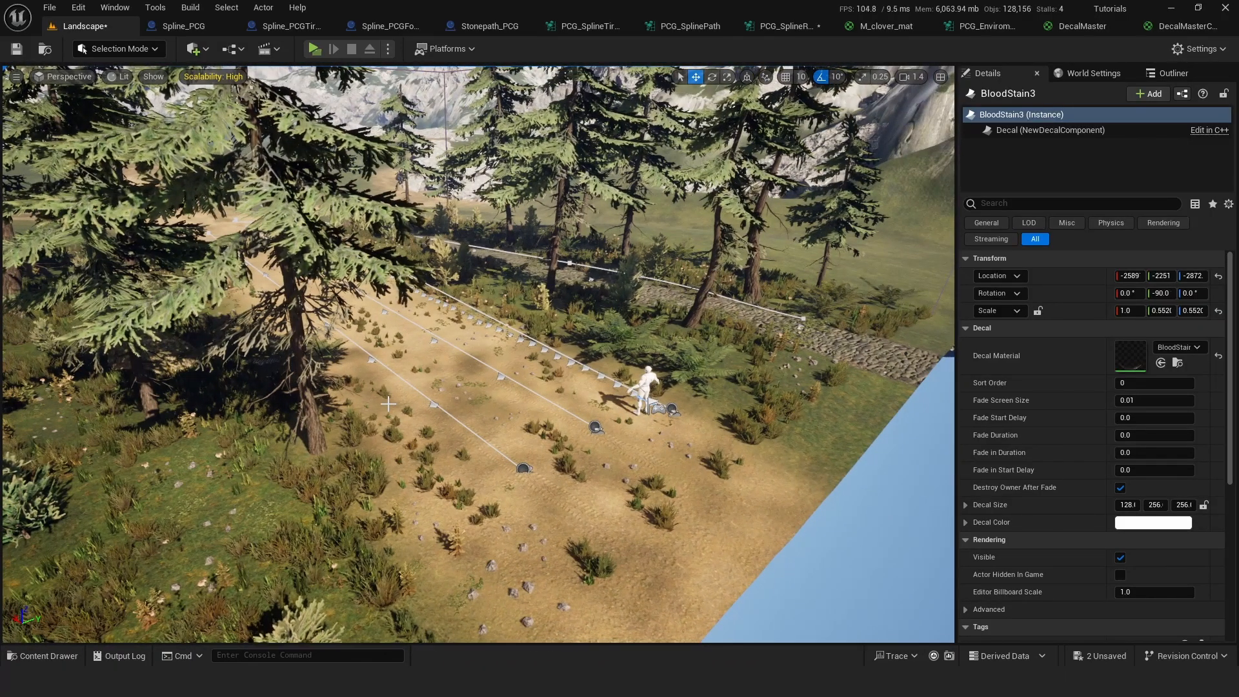